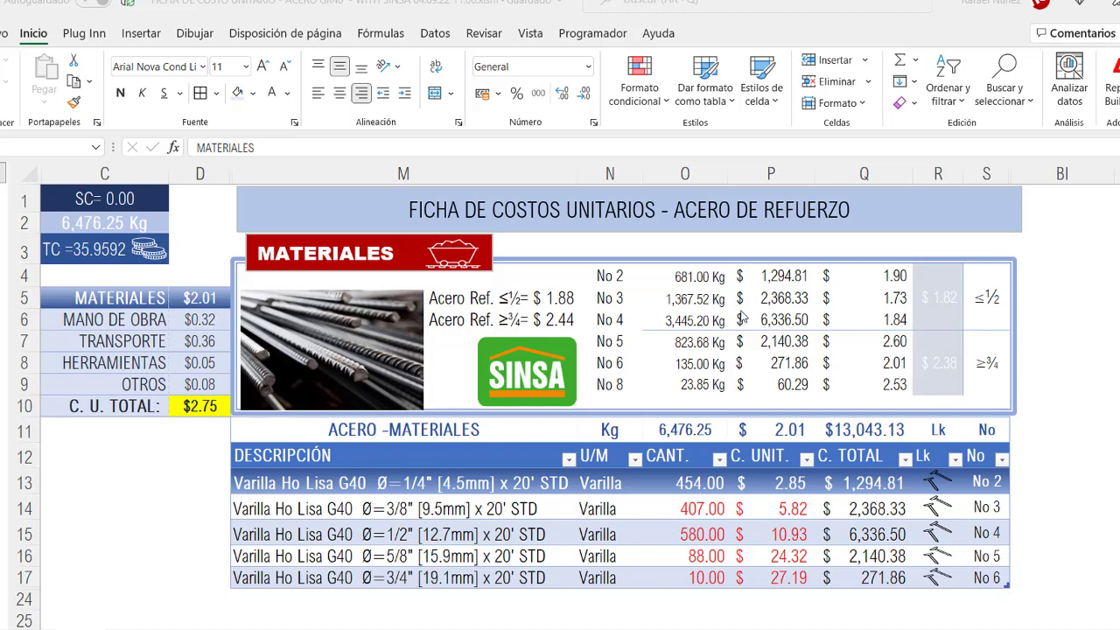
Step: Review the total steel weight and the Materiales, Mano de Obra, Transporte, Herramientas and Otros sections of the cost sheet
click(128, 216)
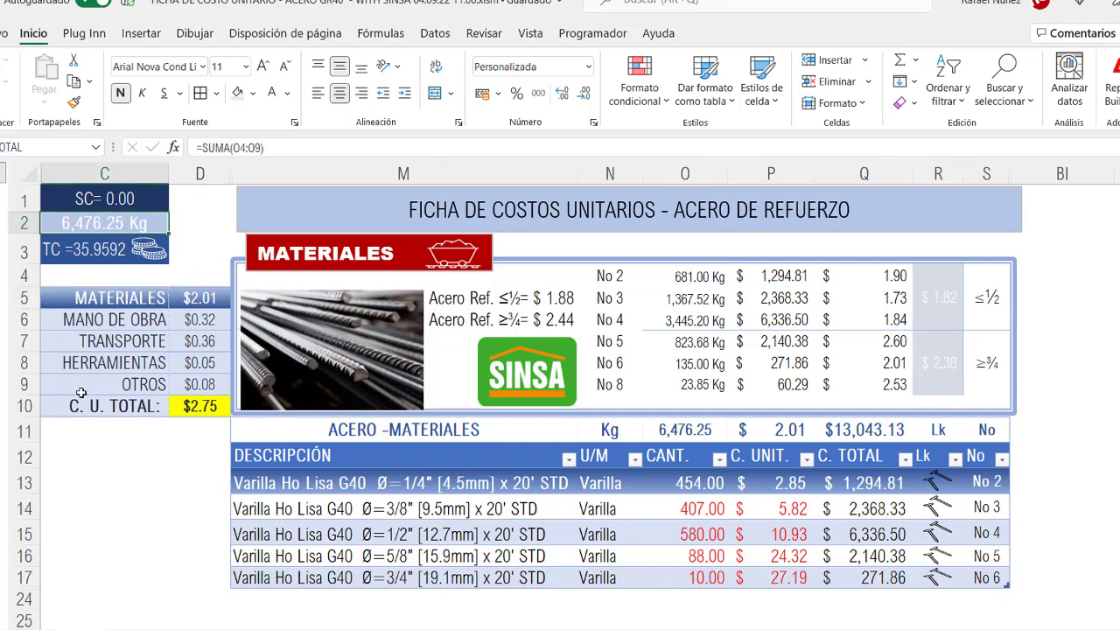
click(116, 295)
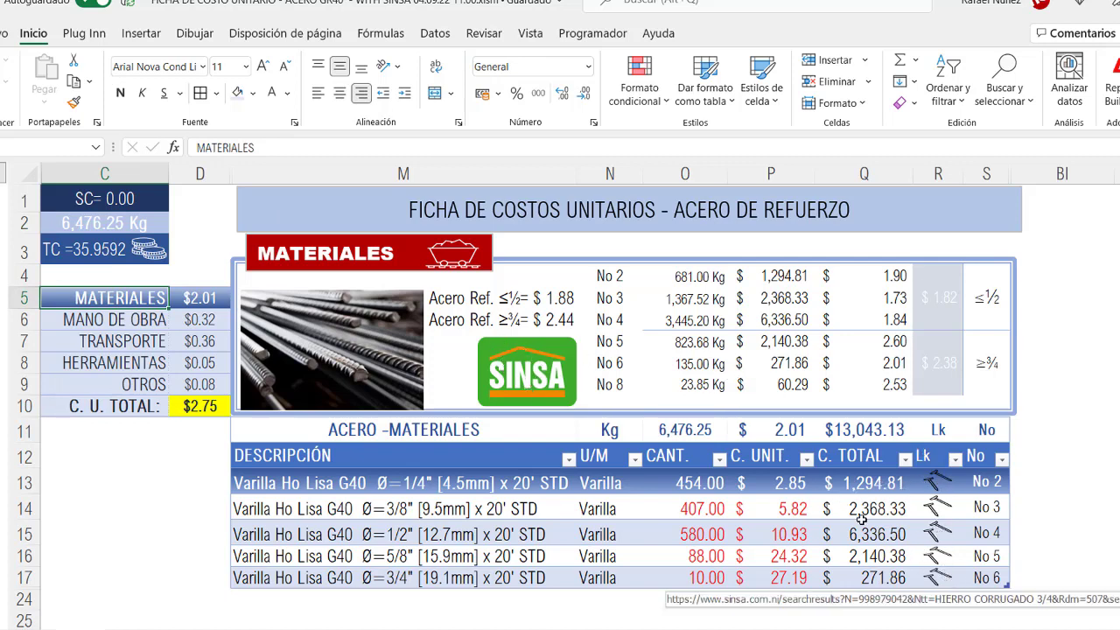
click(114, 319)
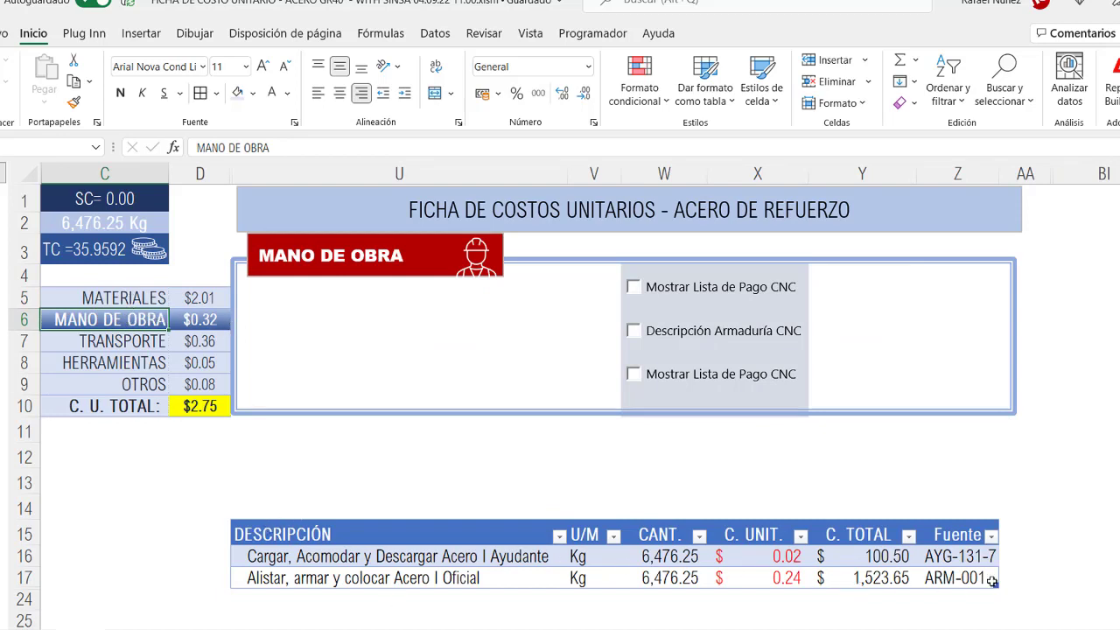
click(116, 343)
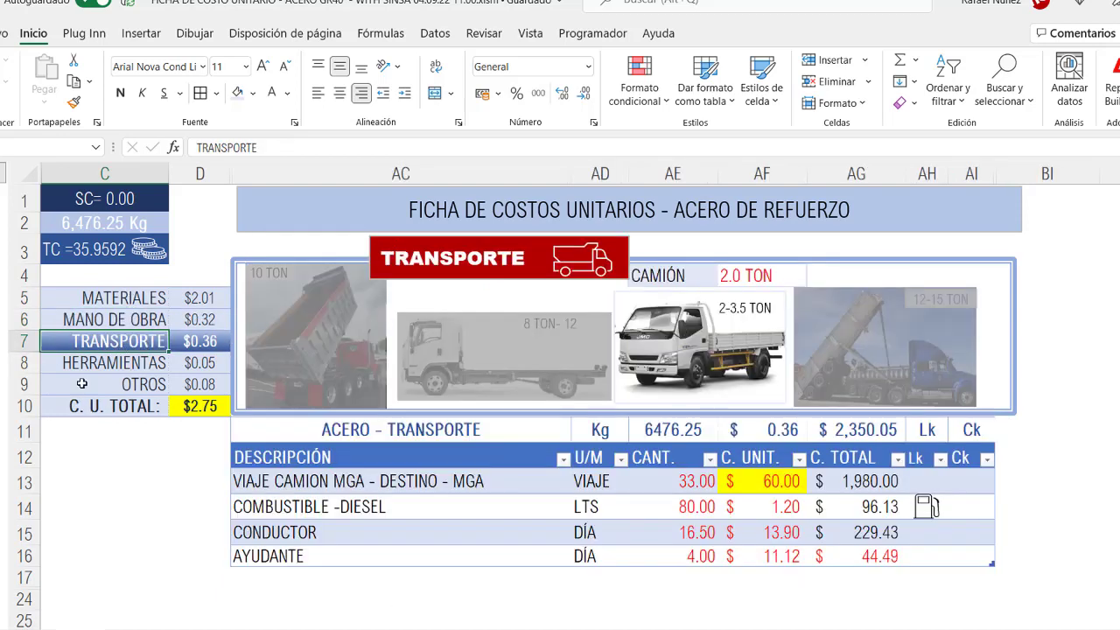
click(98, 362)
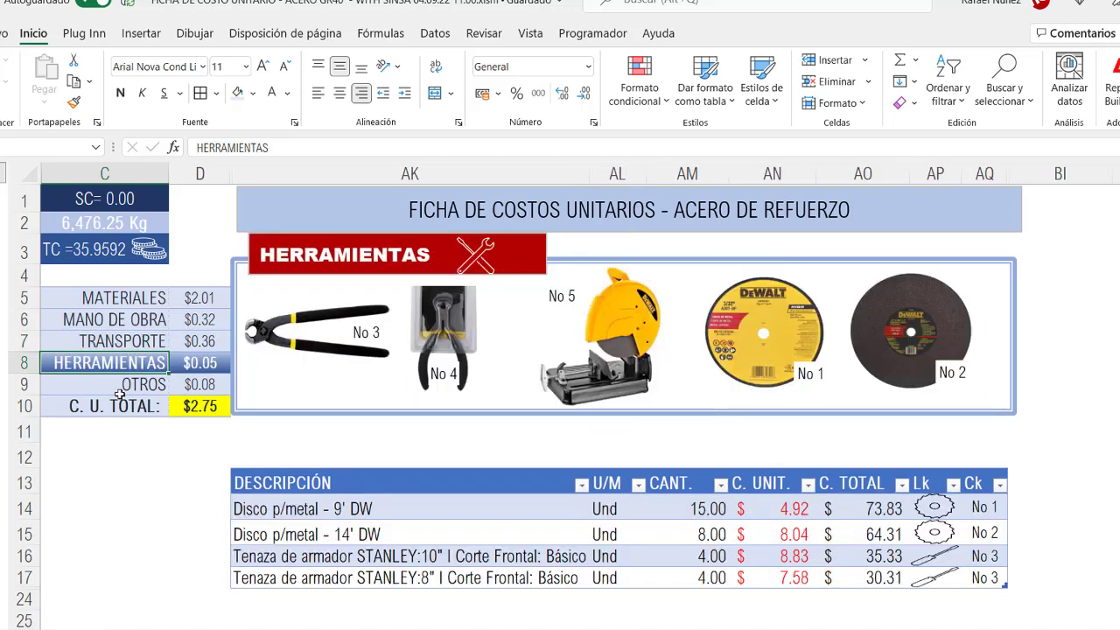
click(121, 387)
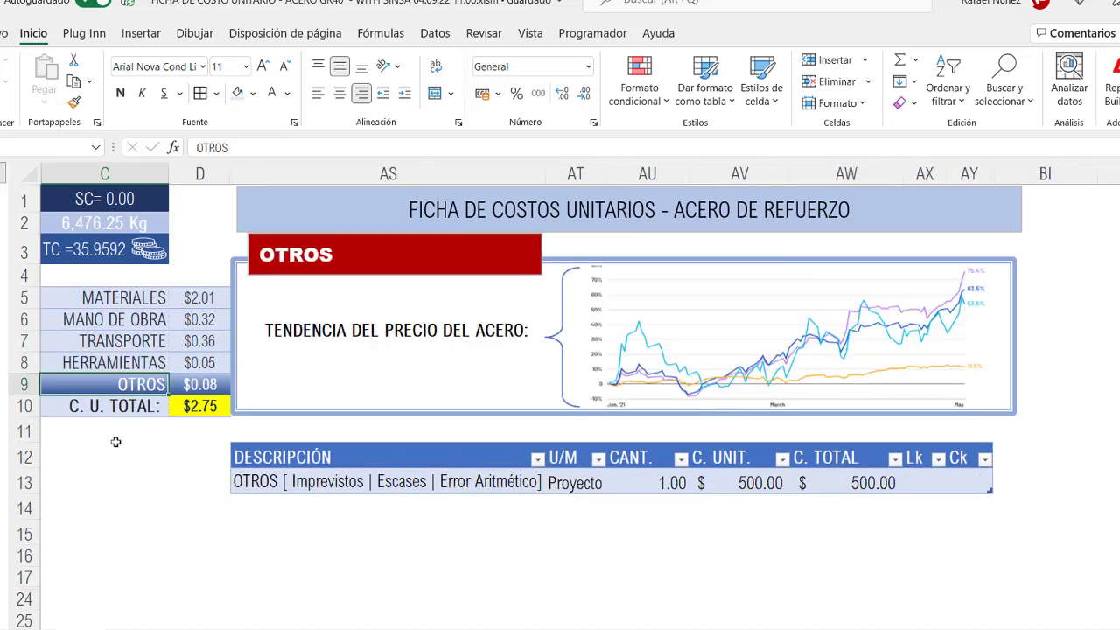
Step: Return to the Materiales section and go through its rebar rows from 1/4" to 3/4" diameter
click(115, 301)
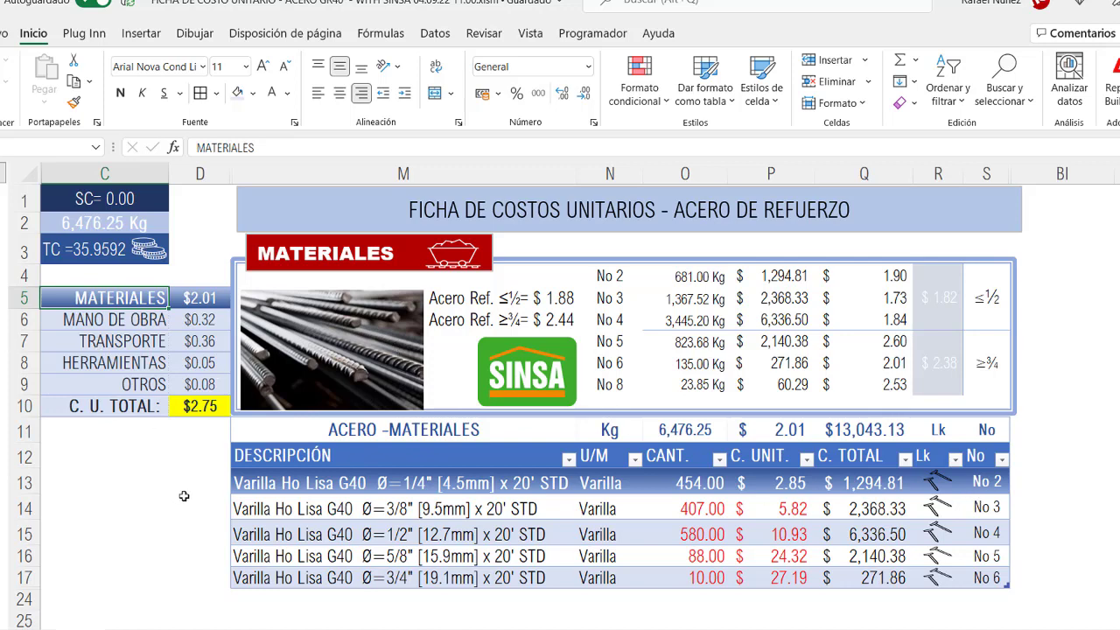
click(386, 507)
key(Up)
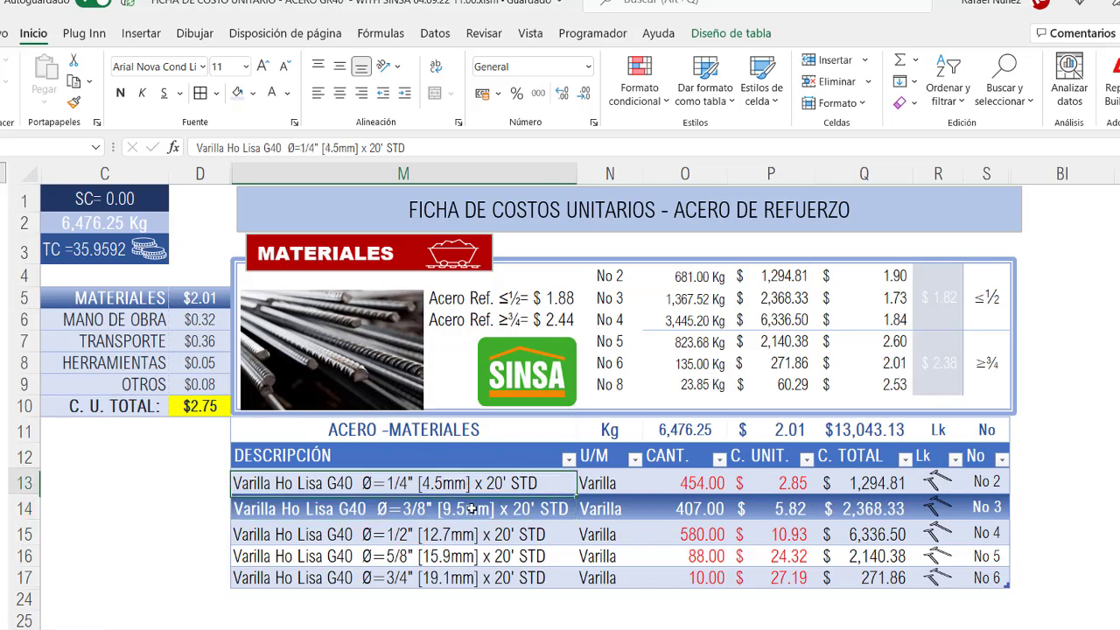
key(Down)
key(Down)
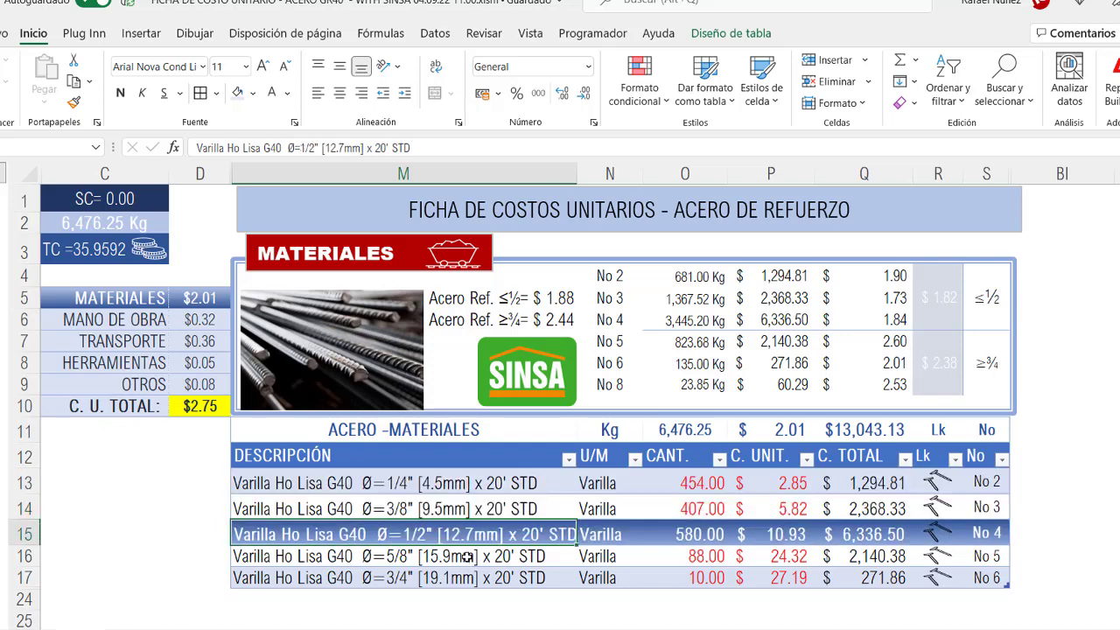
click(467, 557)
click(470, 578)
click(468, 483)
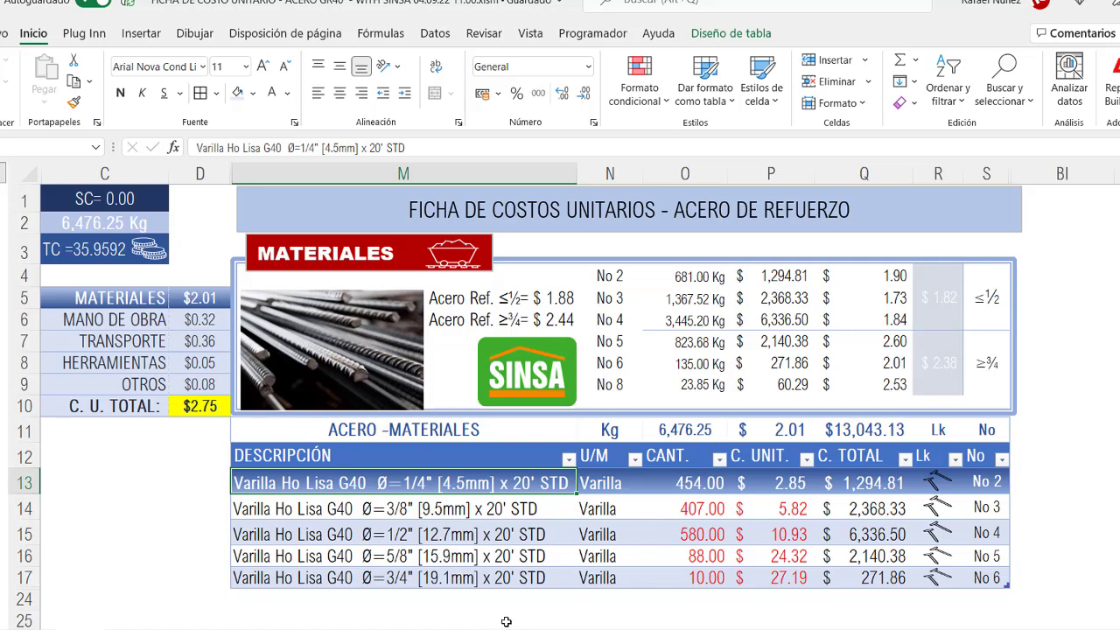
Step: Inspect the formula behind the Materiales unit cost in cell D5 of the cost summary
click(123, 343)
click(126, 297)
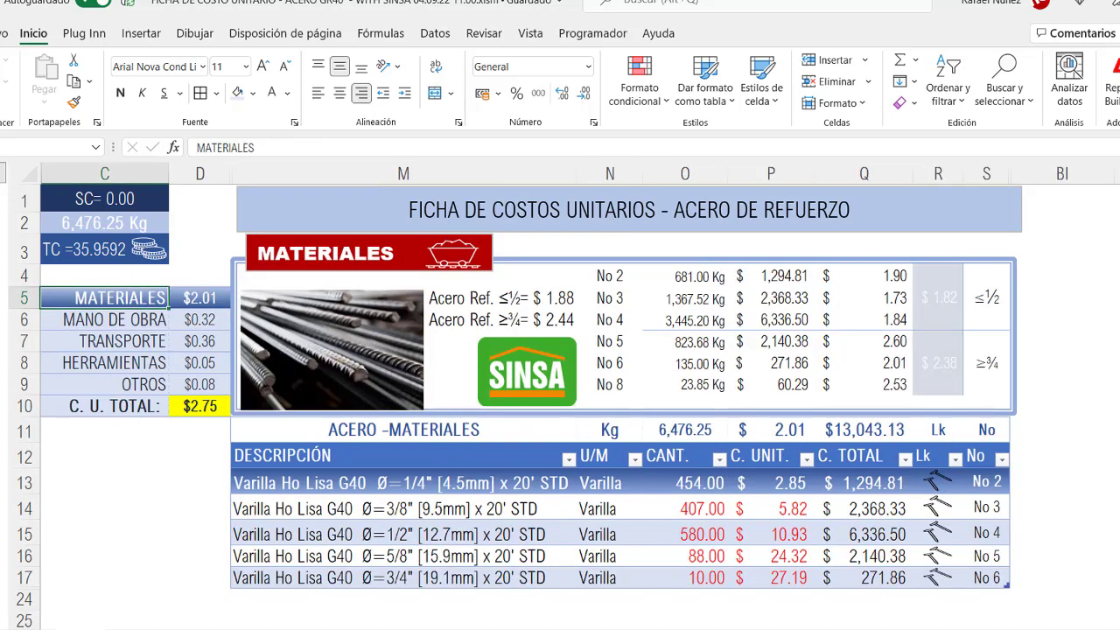
click(205, 298)
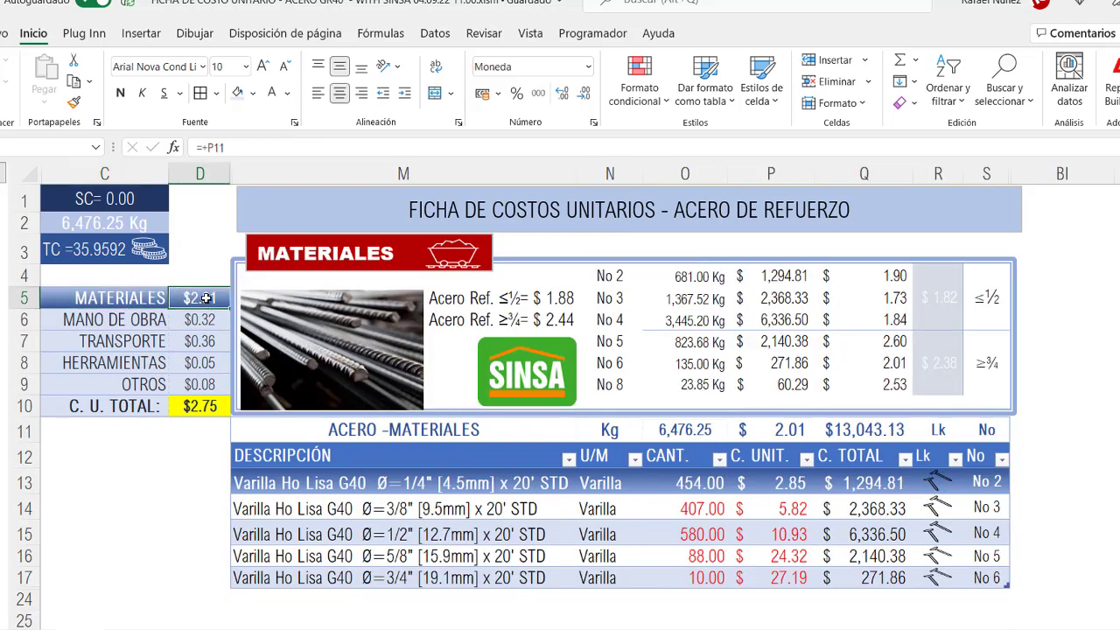
double_click(206, 299)
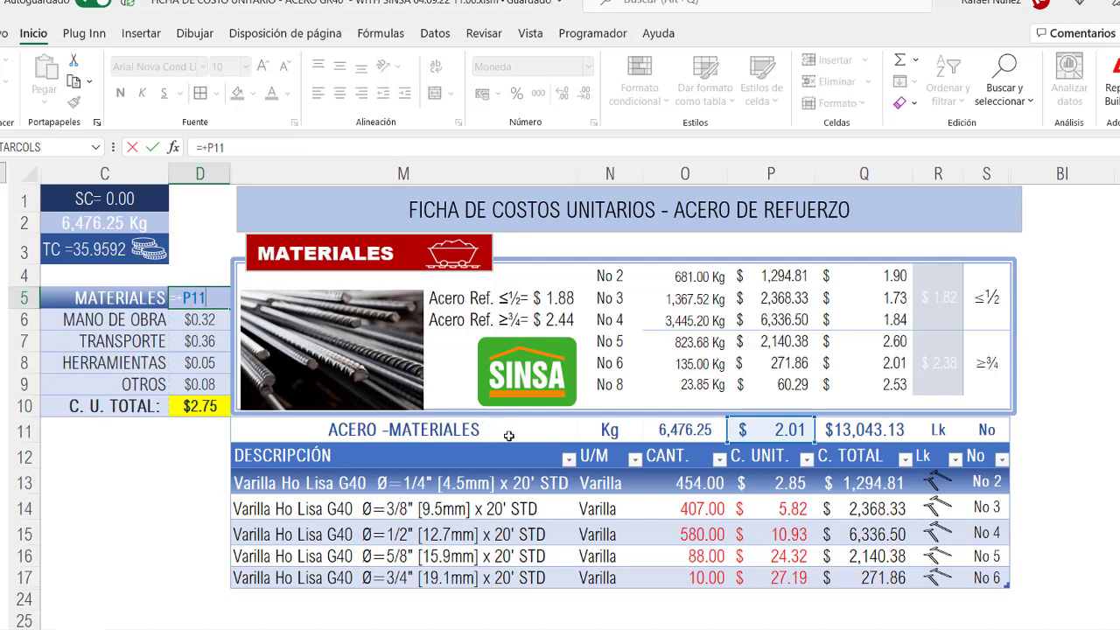
key(Return)
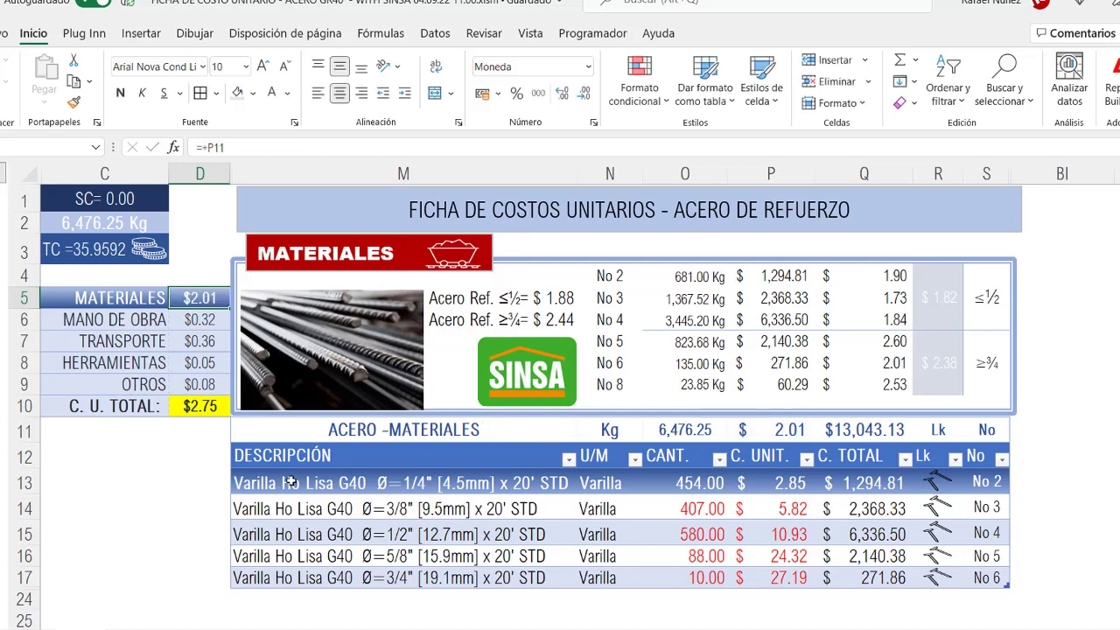
Step: Examine the descriptions, units of measure and quantities of the rebar rows in the Materiales table
click(295, 488)
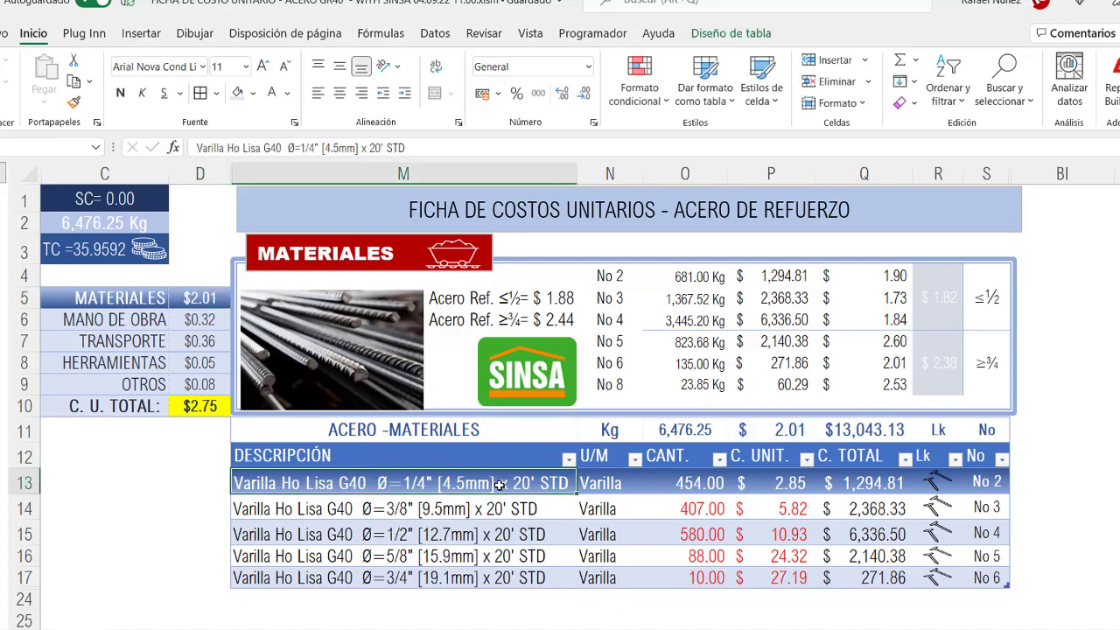
click(403, 509)
click(413, 542)
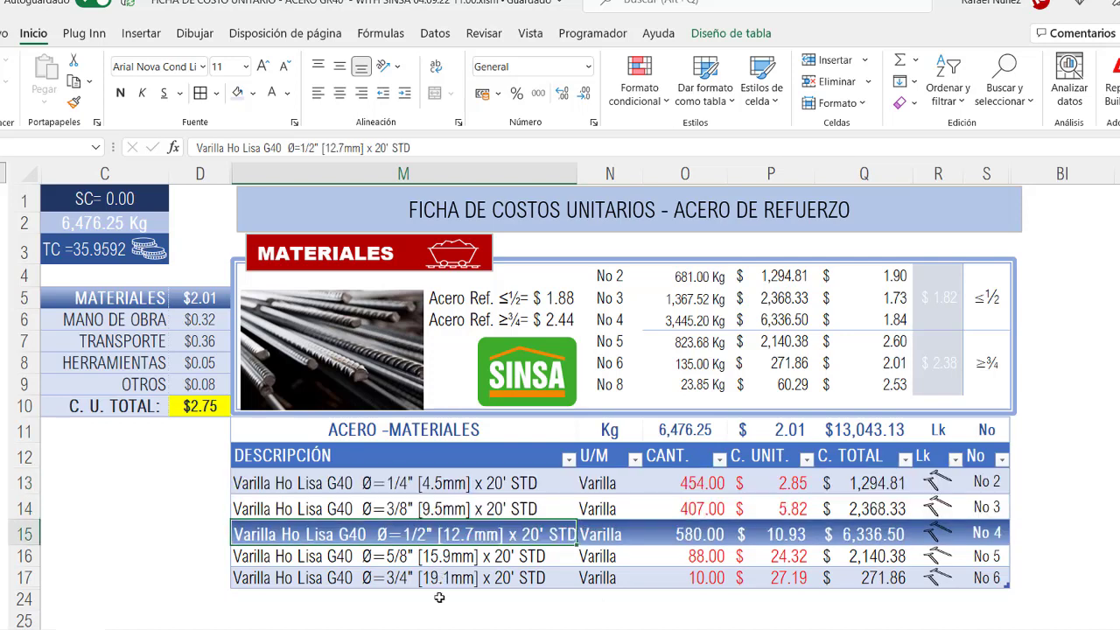
click(423, 556)
click(421, 580)
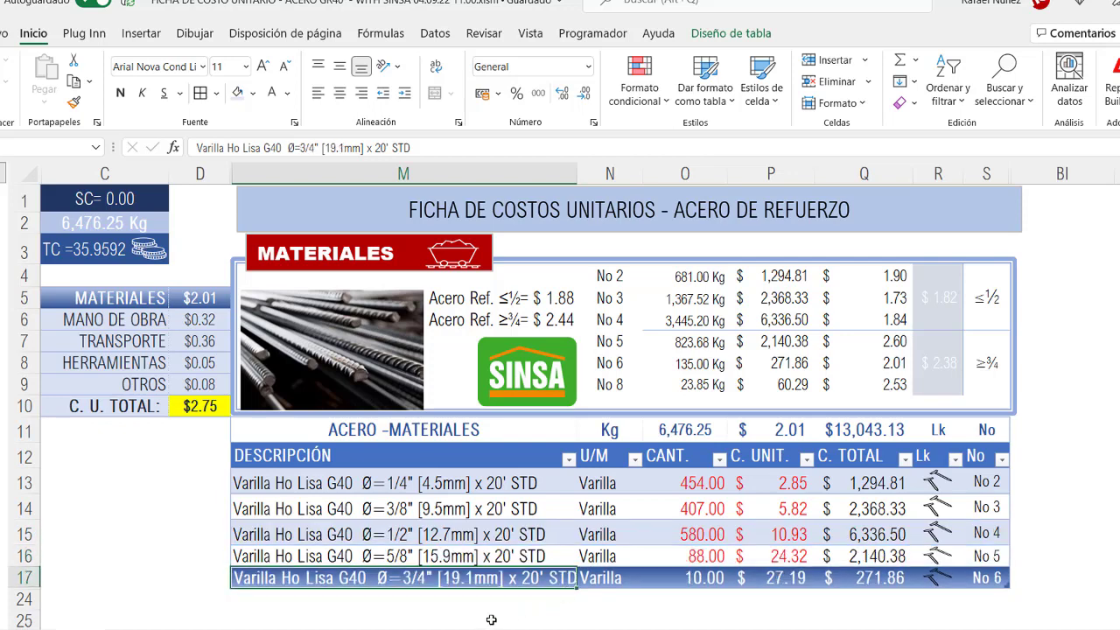
click(593, 580)
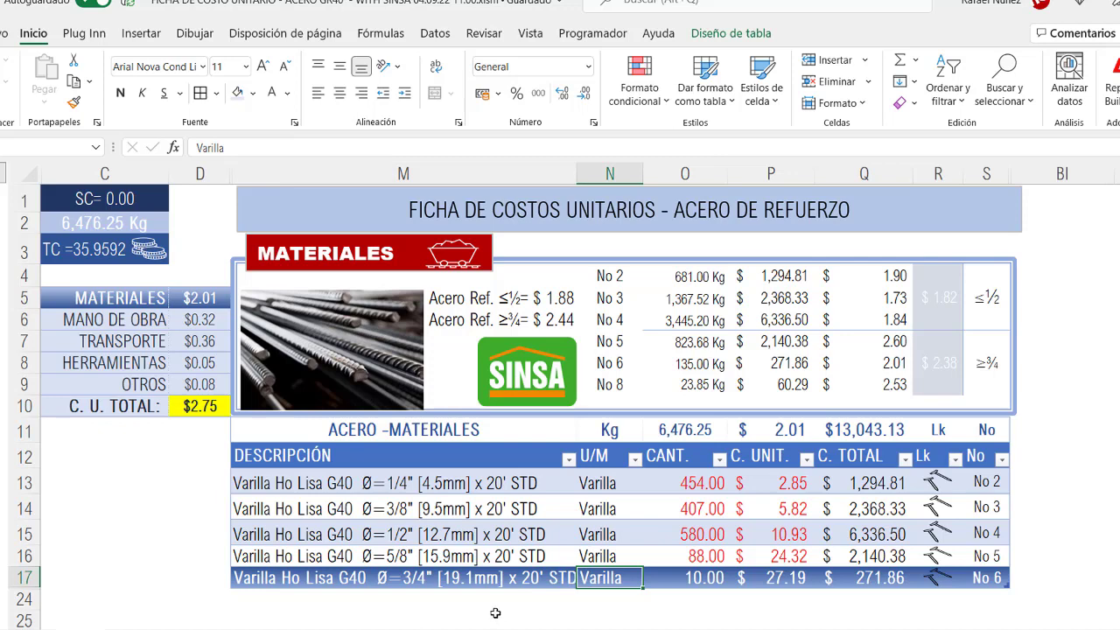
click(495, 577)
click(522, 560)
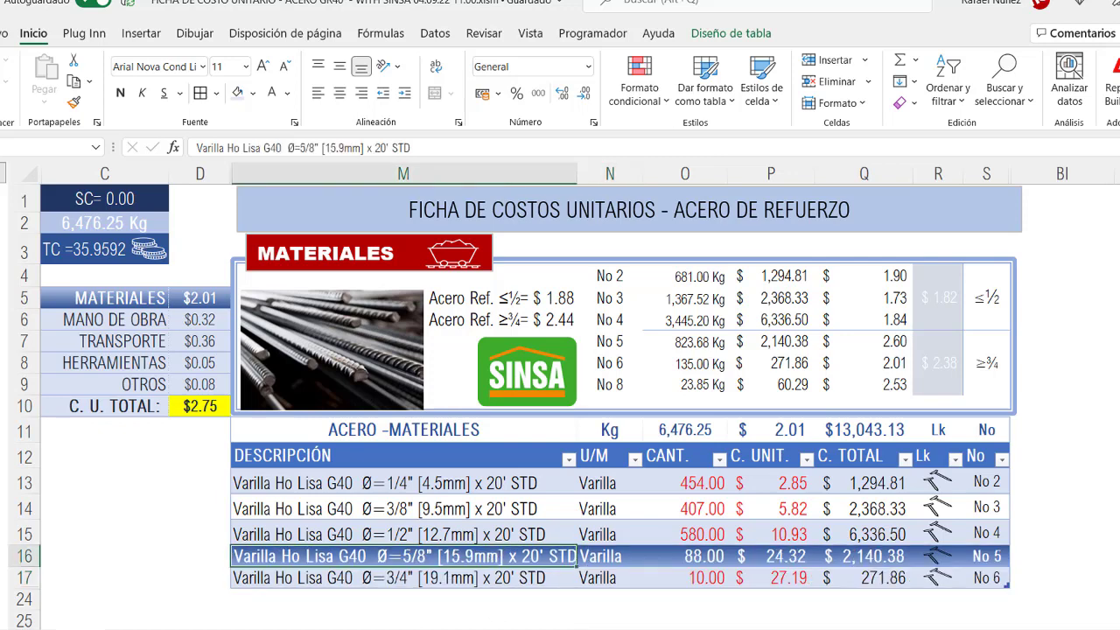
click(603, 481)
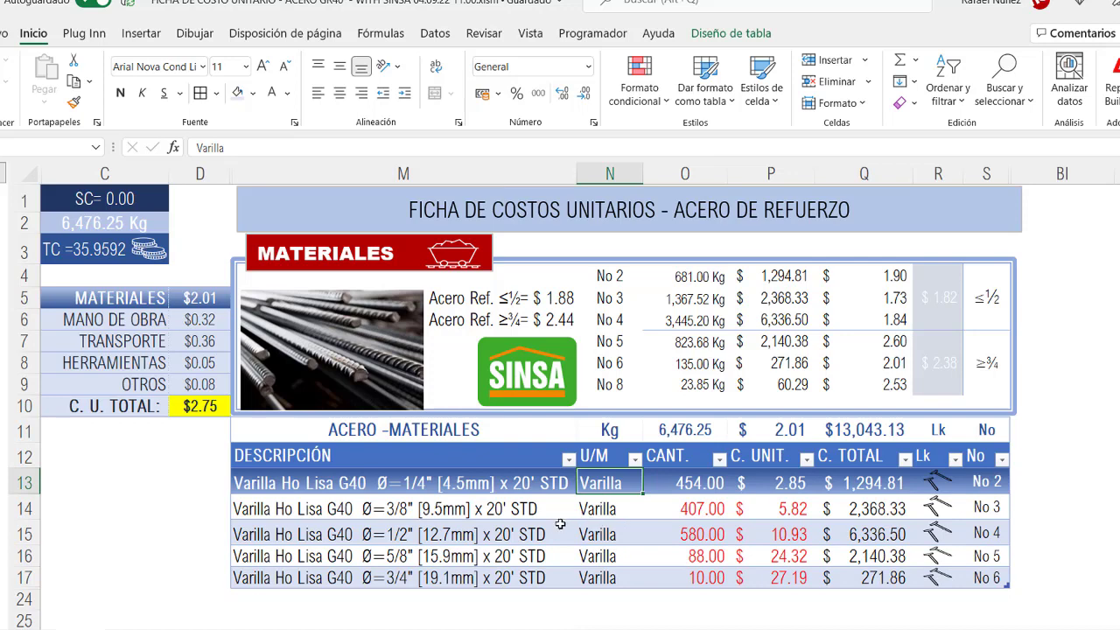
click(468, 509)
click(710, 482)
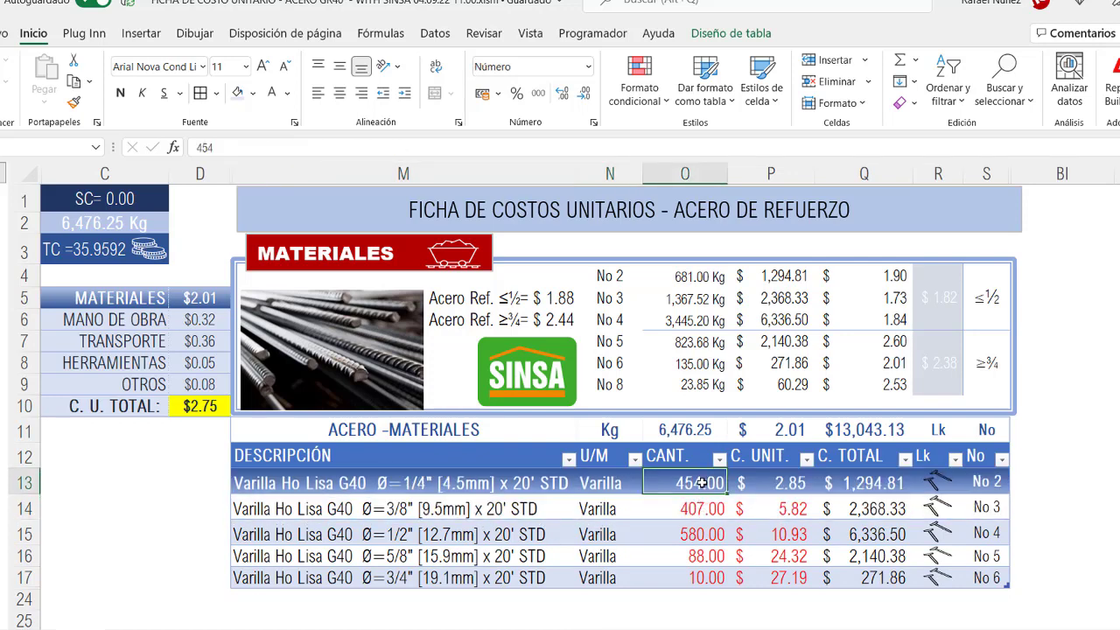
drag(703, 480, 693, 578)
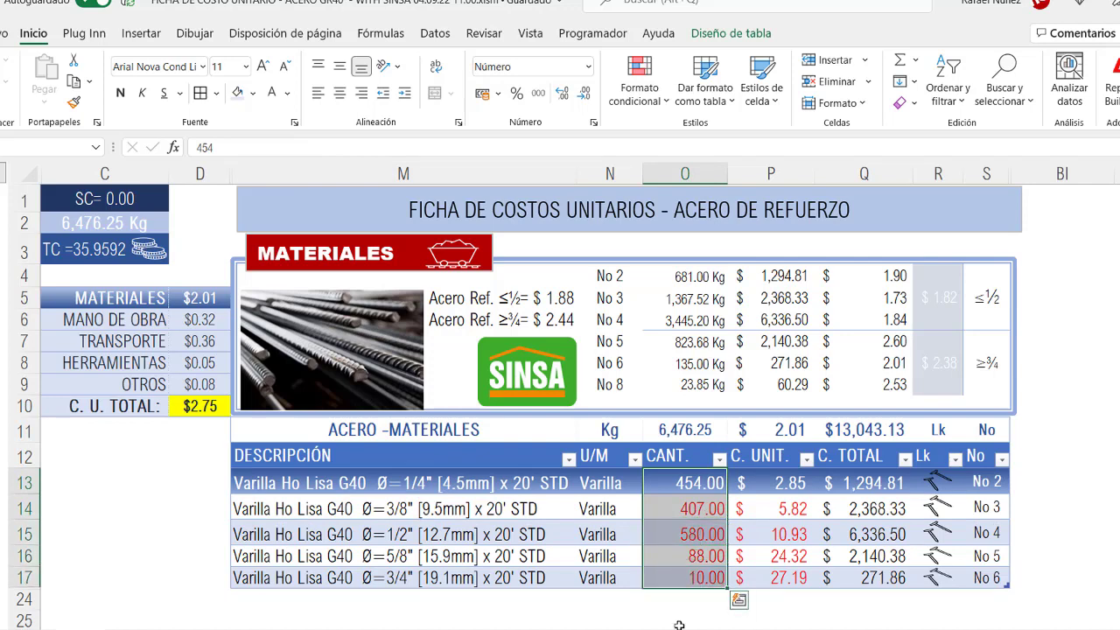
Step: Center the unit entries of the U/M column, cells N13 to N17, in the Materiales table
drag(597, 483, 604, 579)
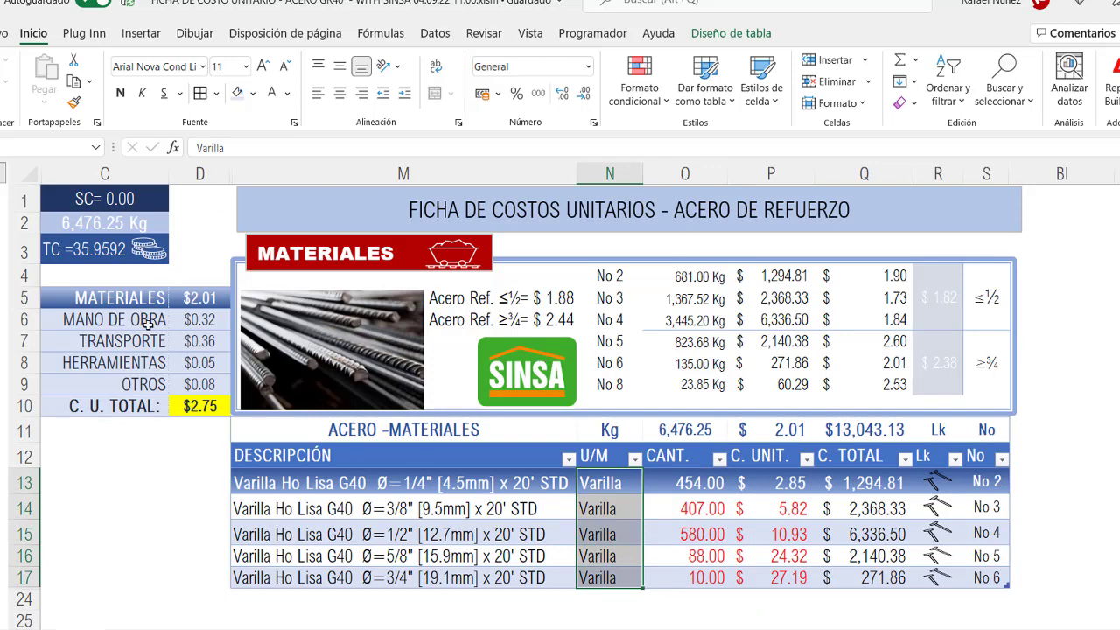
key(ctrl+v)
click(341, 94)
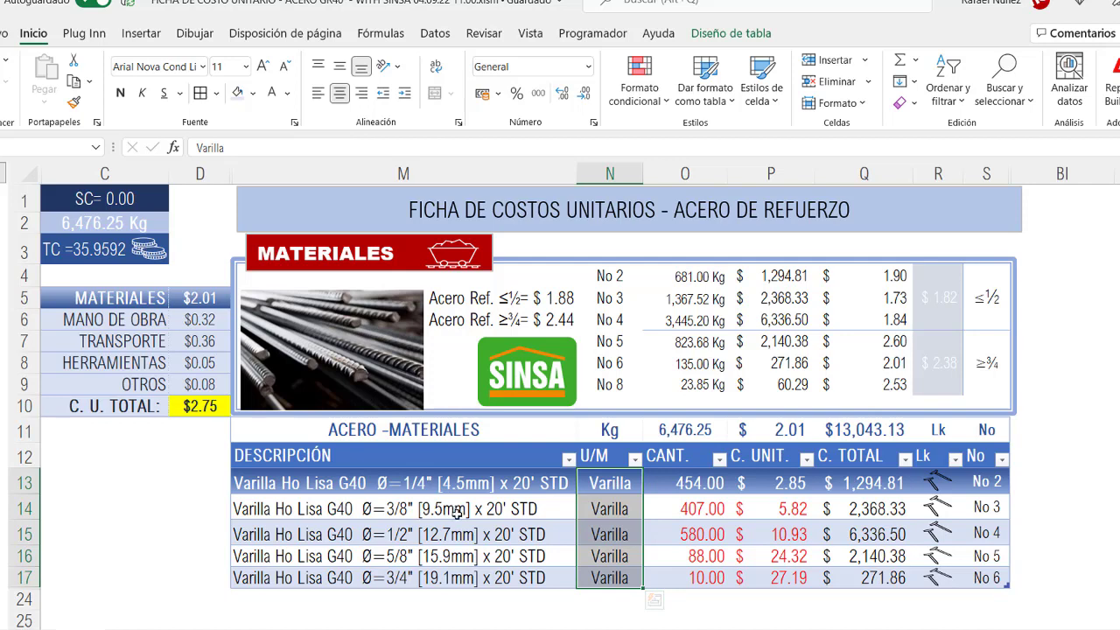
Step: Check the rebar quantities in the CANT. column for each diameter, cells O13 to O17
click(595, 486)
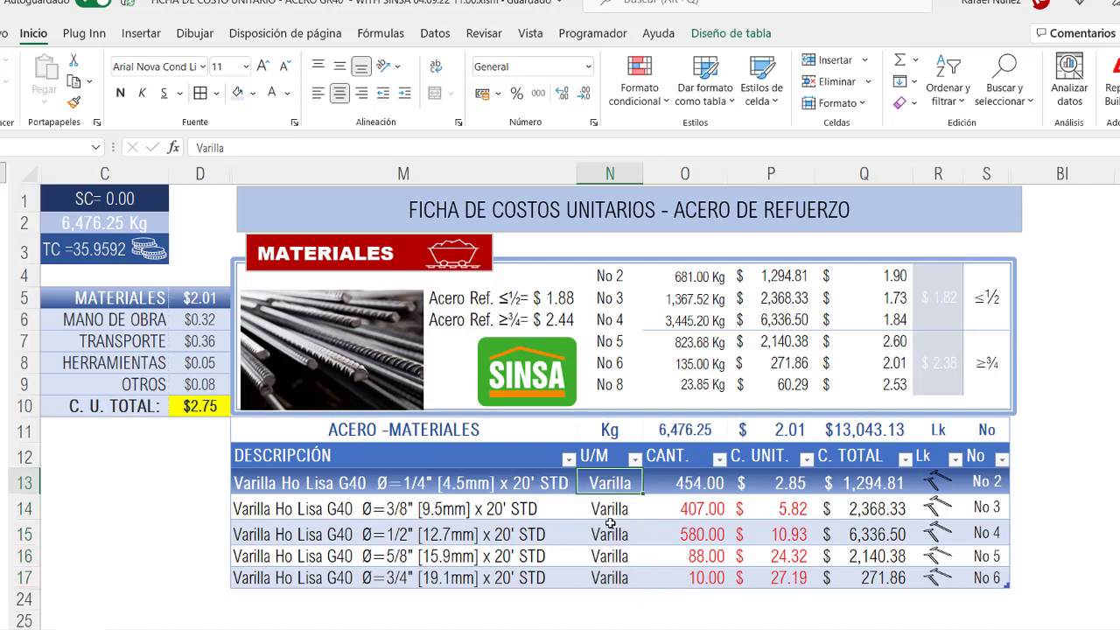
click(700, 482)
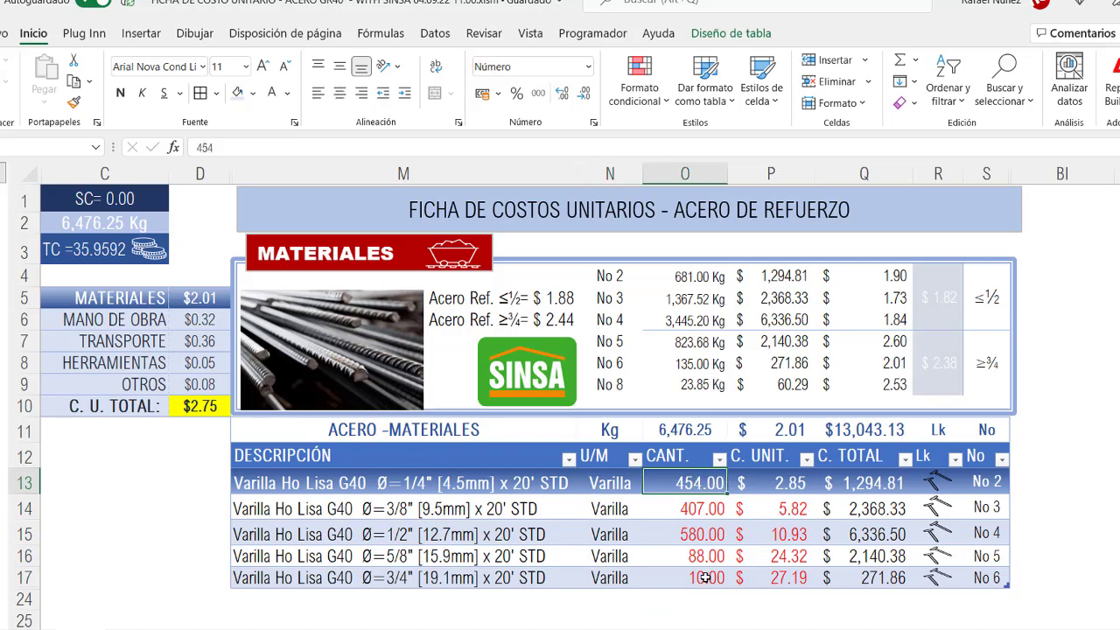
key(Down)
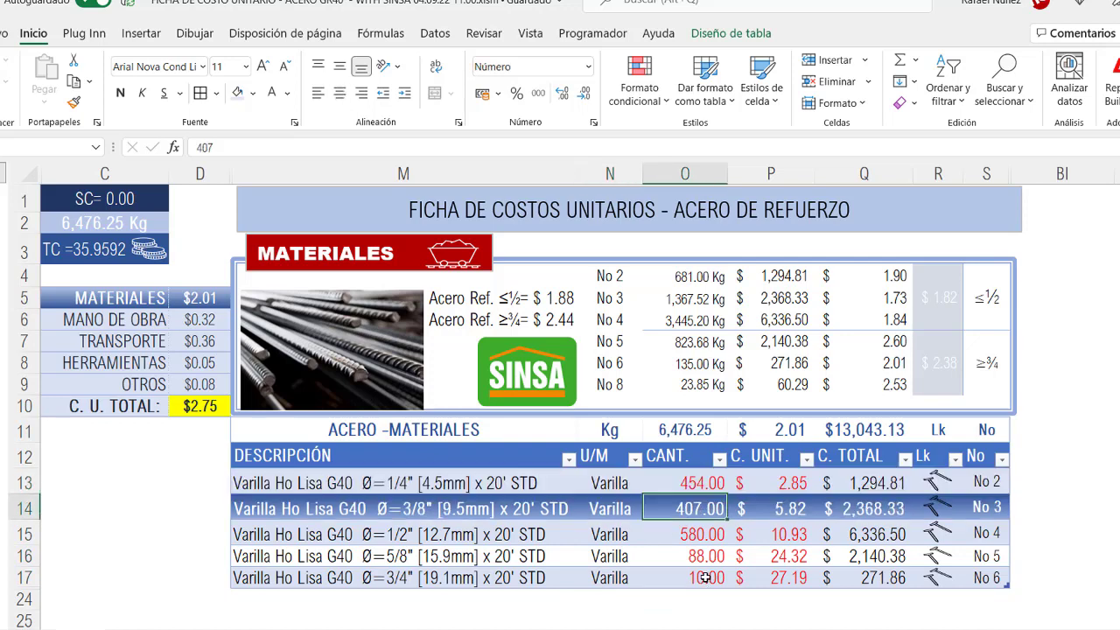
key(Up)
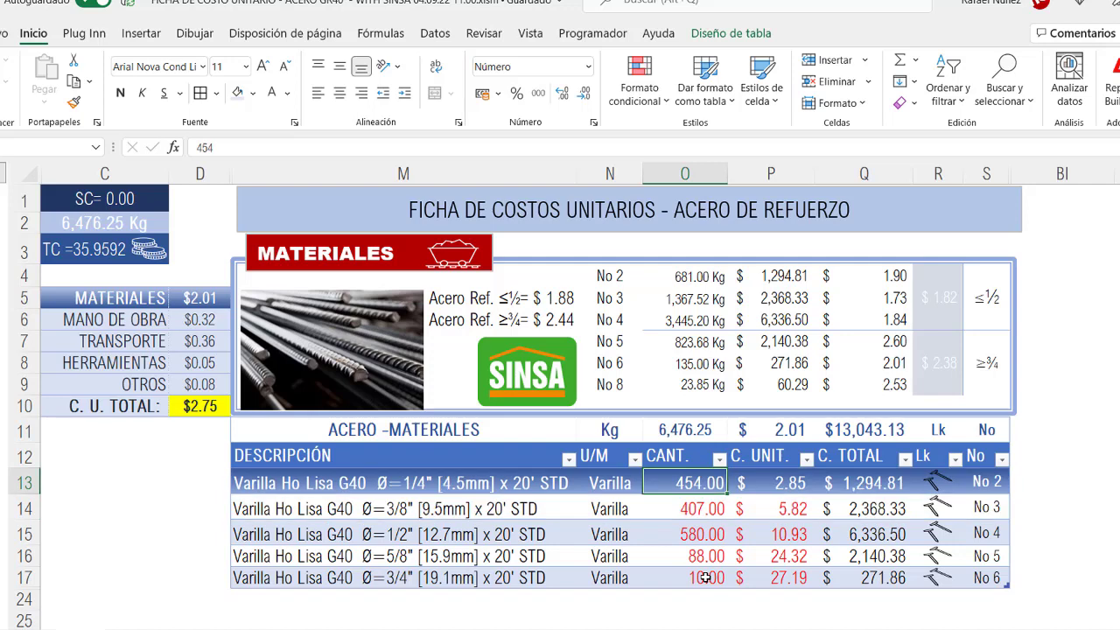
key(Down)
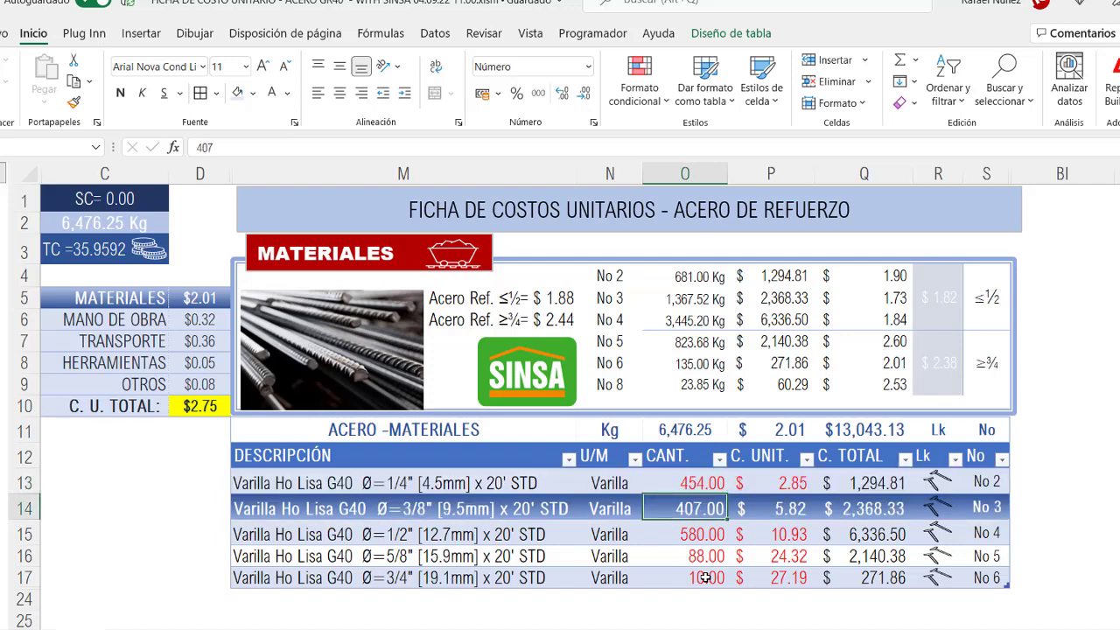
key(Down)
key(Down)
key(Down)
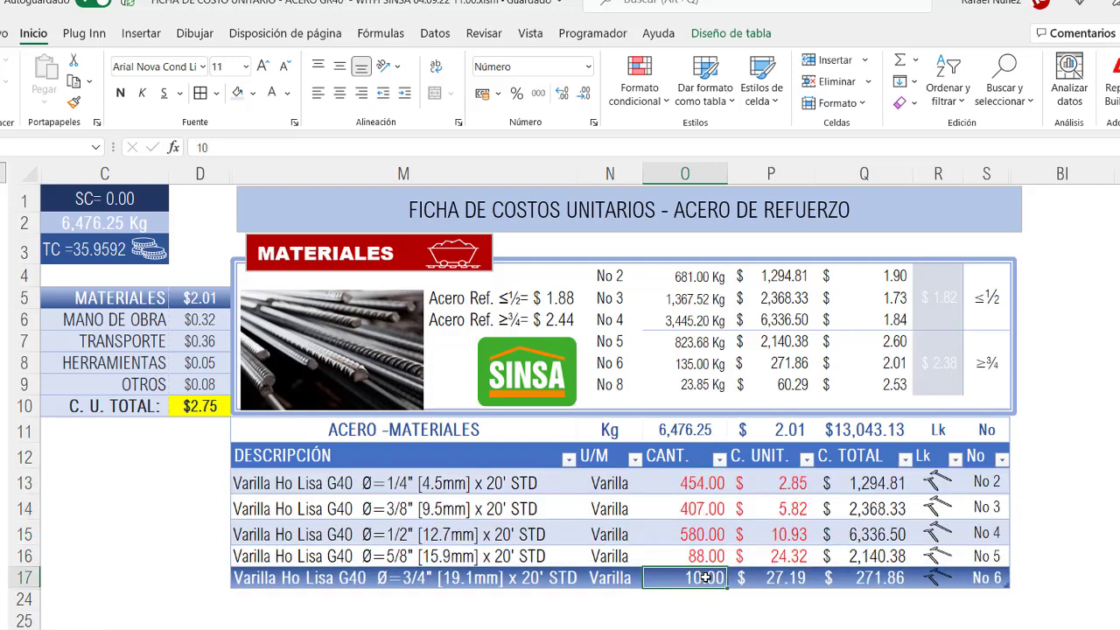
shift+click(689, 483)
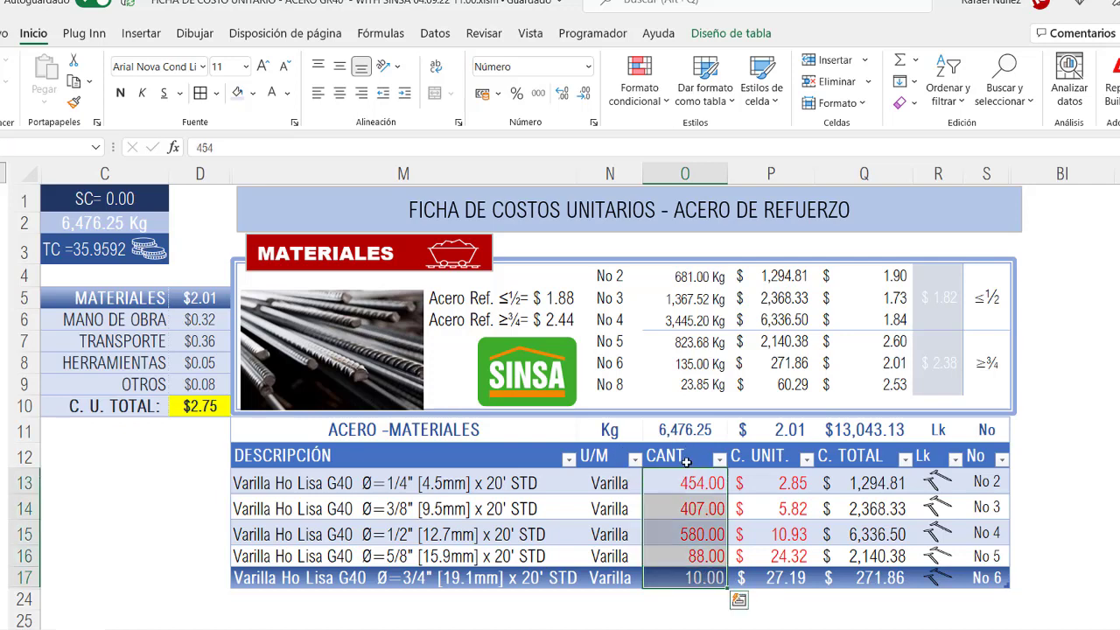
key(Up)
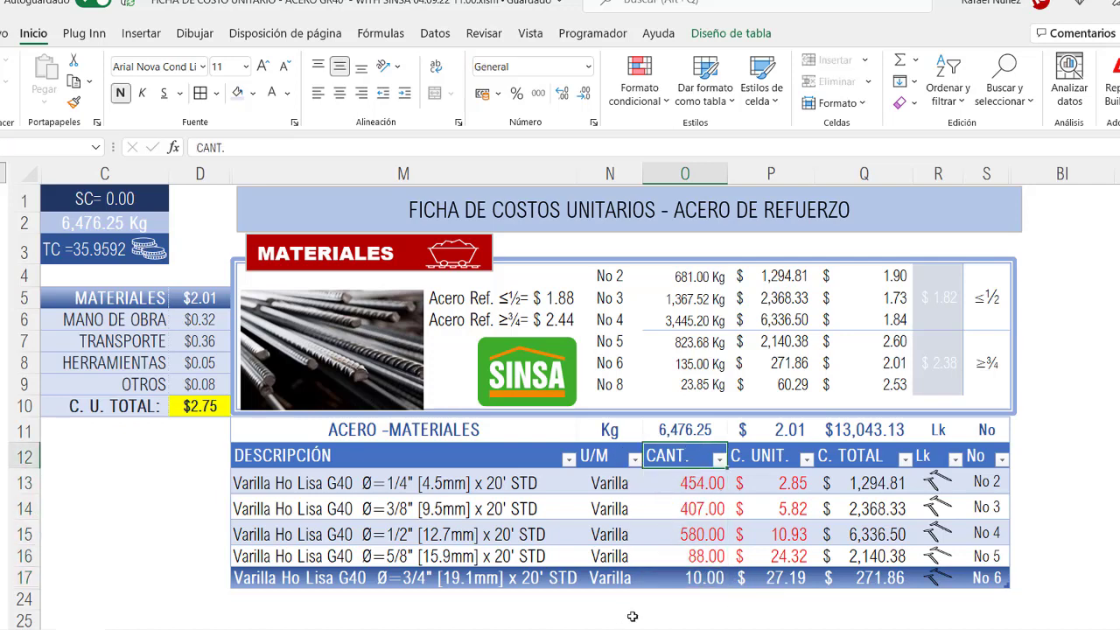
Step: Remove the 1.15 multiplier from the 1/4" bar's unit cost formula in cell P13, leaving 2.48
click(801, 480)
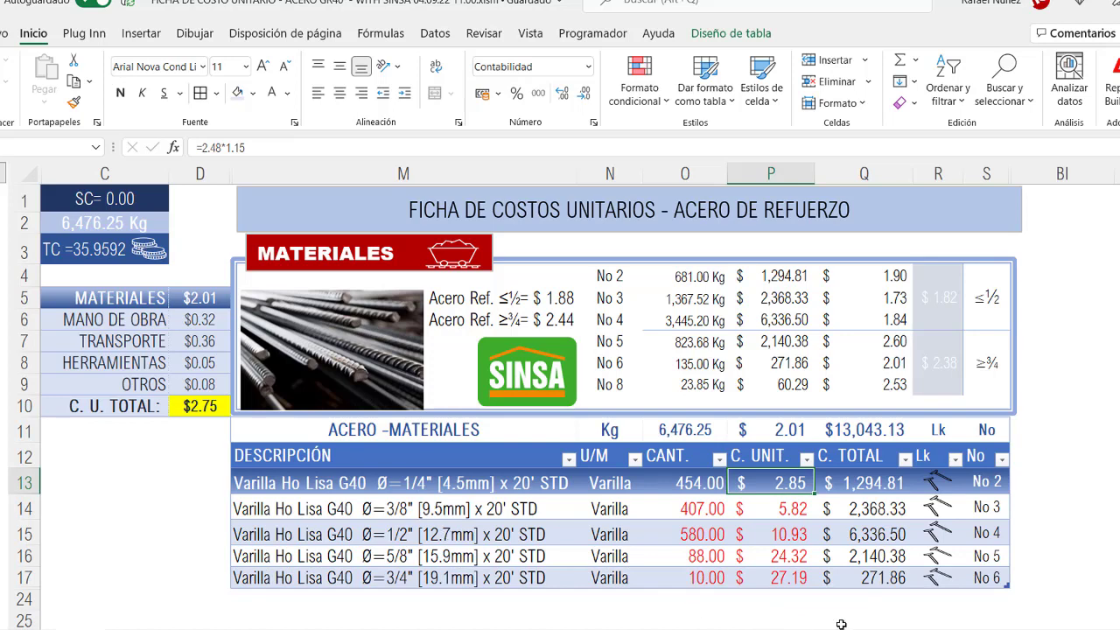
double_click(797, 481)
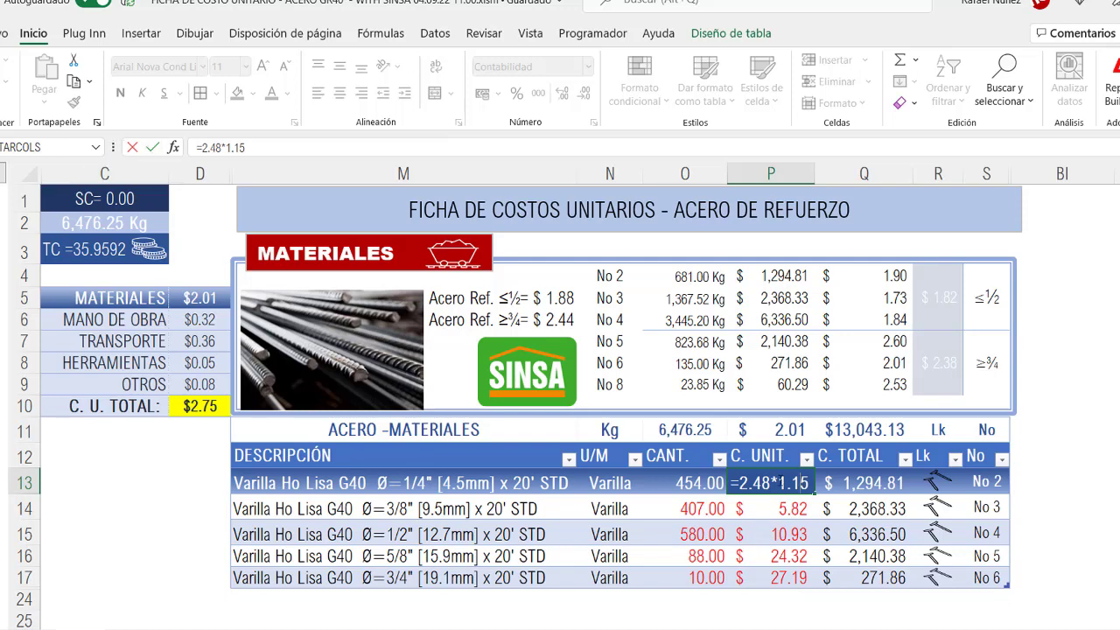
drag(780, 482, 838, 482)
key(BackSpace)
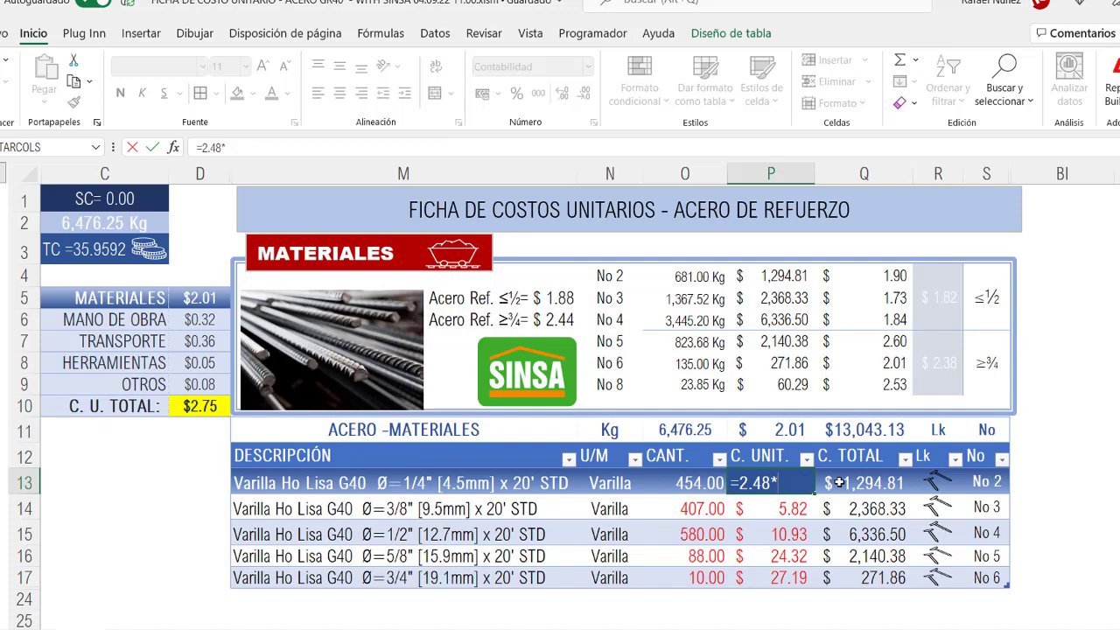
key(Return)
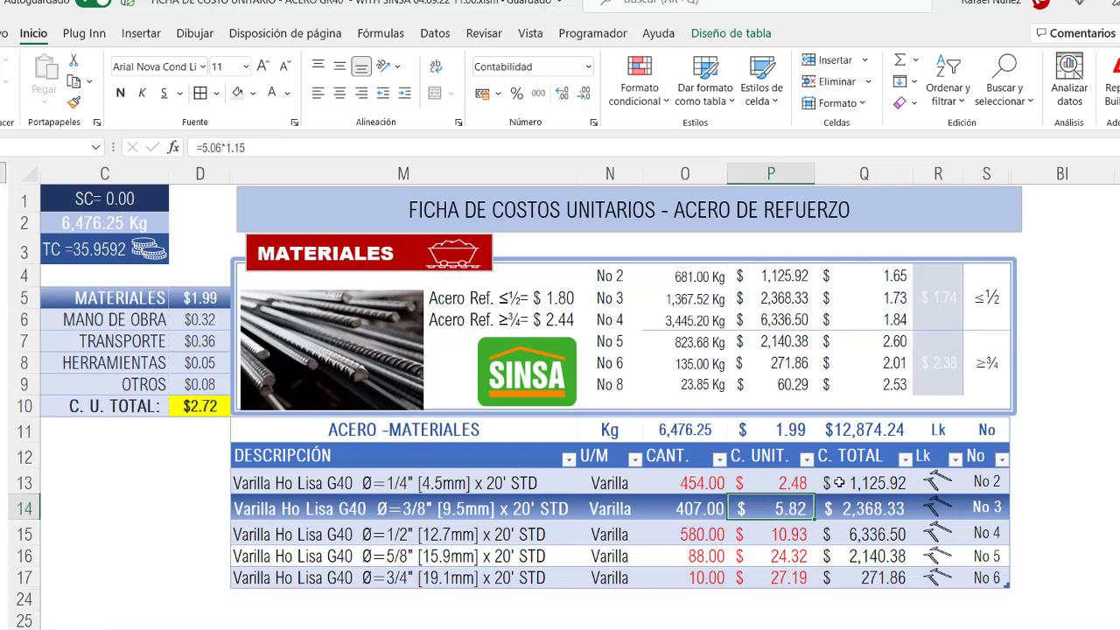
Step: Restore the 1.15 multiplier in cell P13 so the 1/4" bar's unit cost formula reads =2.48*1.15
click(775, 483)
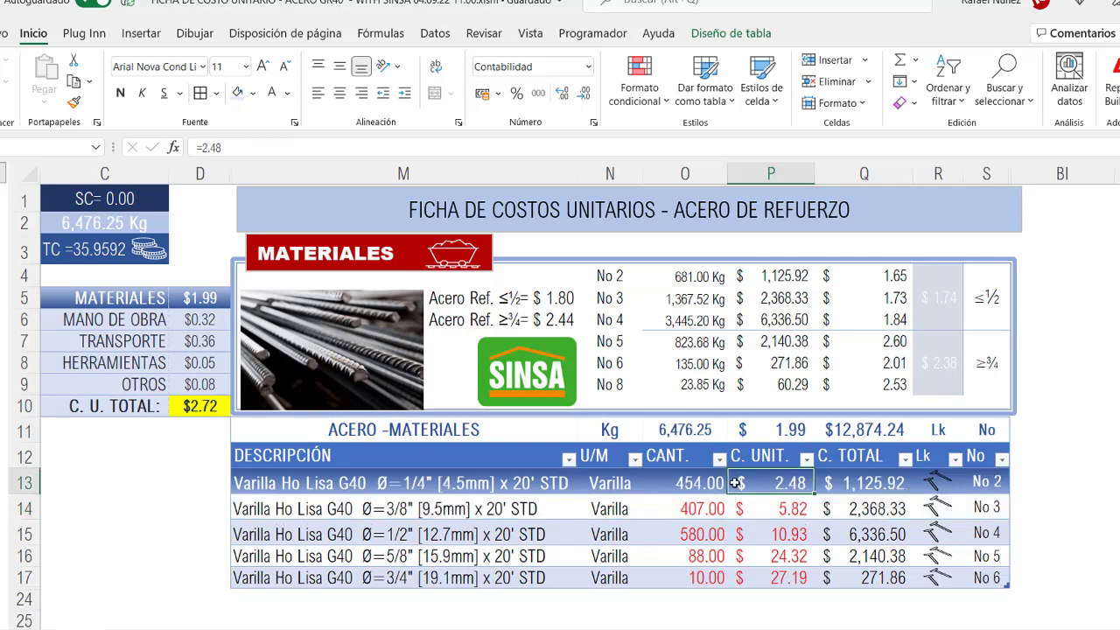
click(256, 145)
text(*1.15)
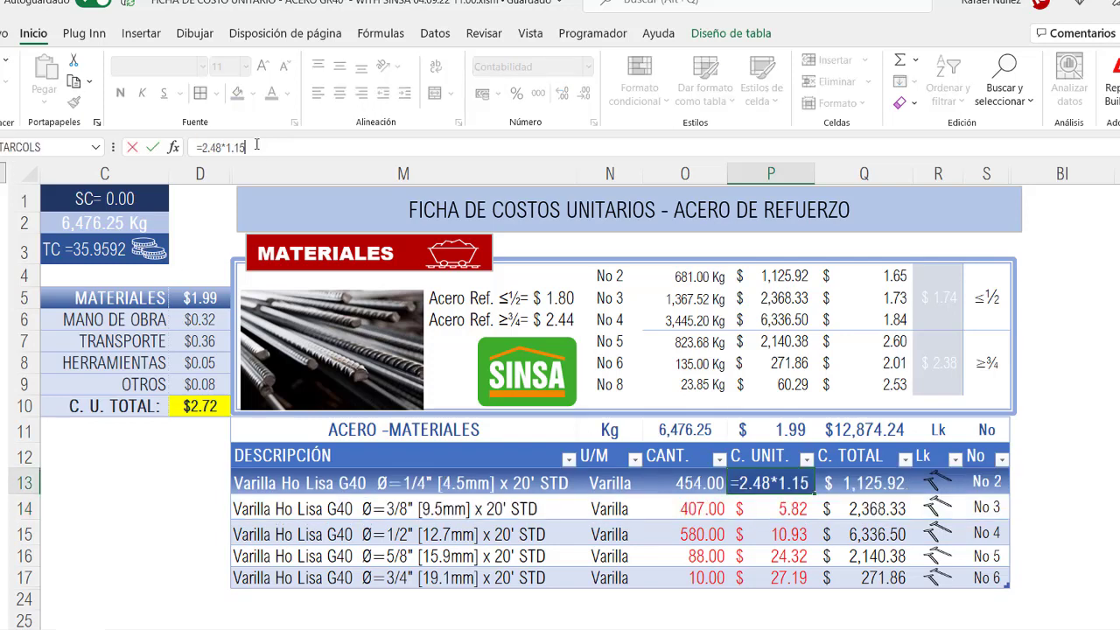
key(Return)
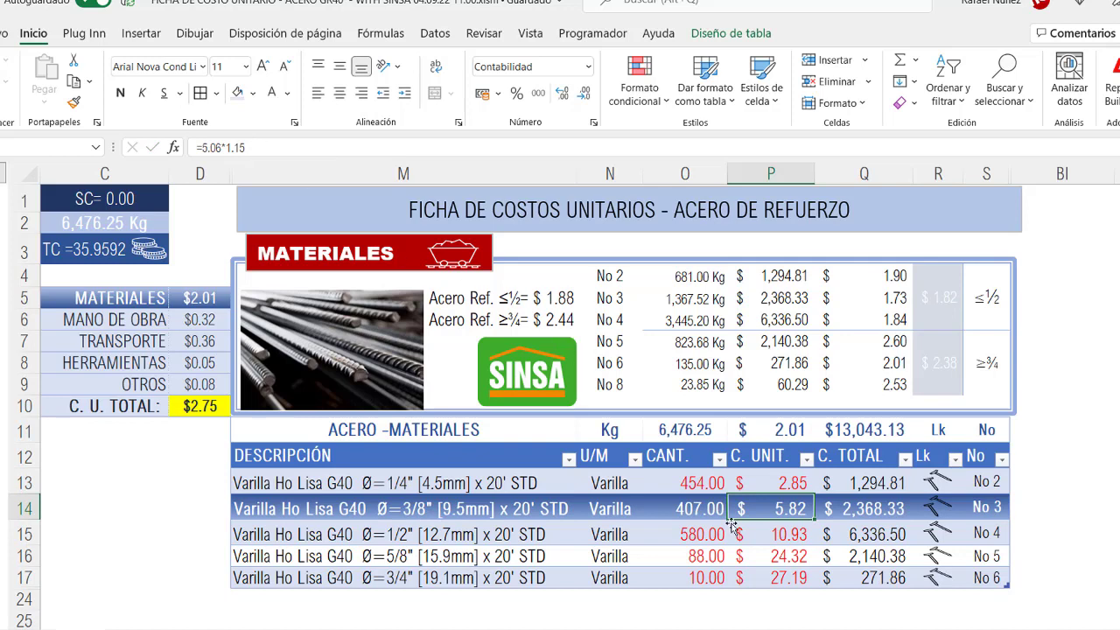
click(789, 482)
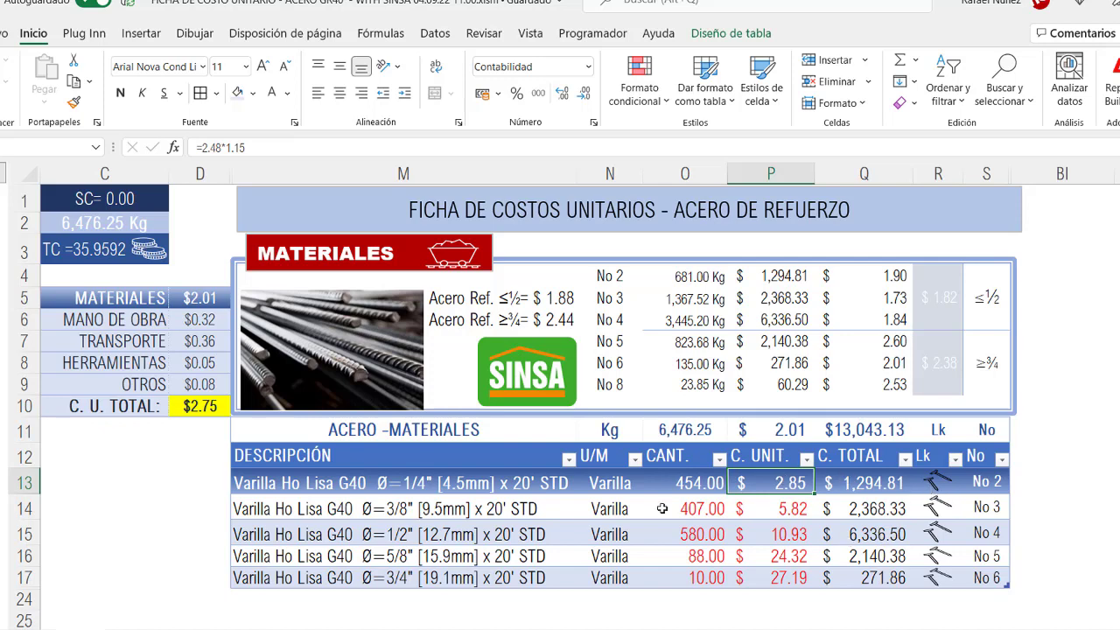
Step: Open the SINSA product page linked to the 1/4" bar in a maximized browser, and return to the cost sheet in Excel
click(927, 452)
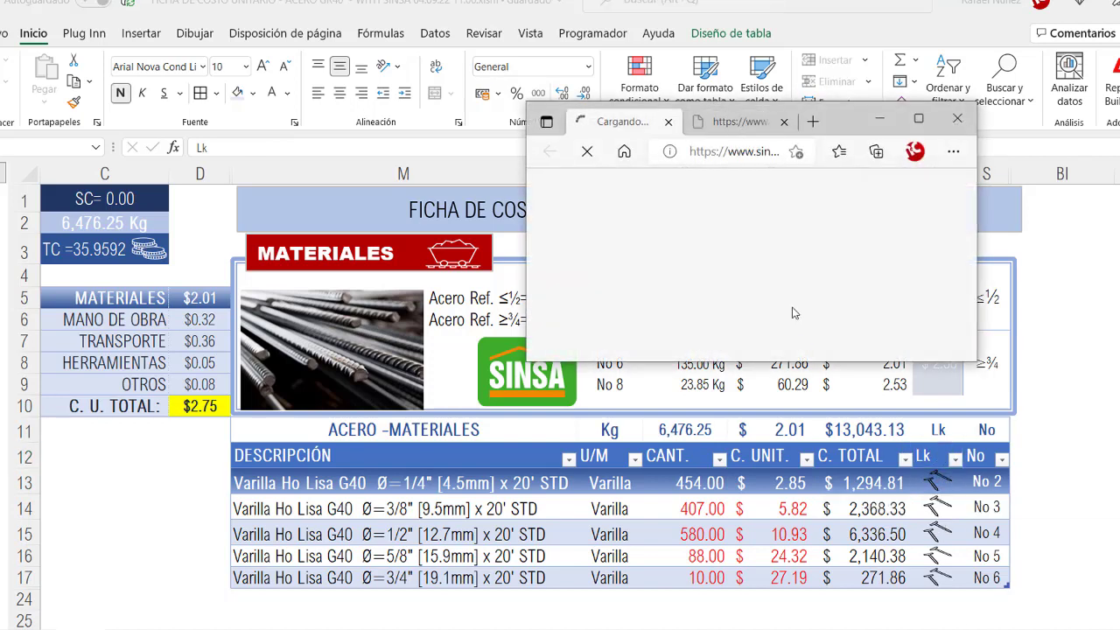
click(917, 118)
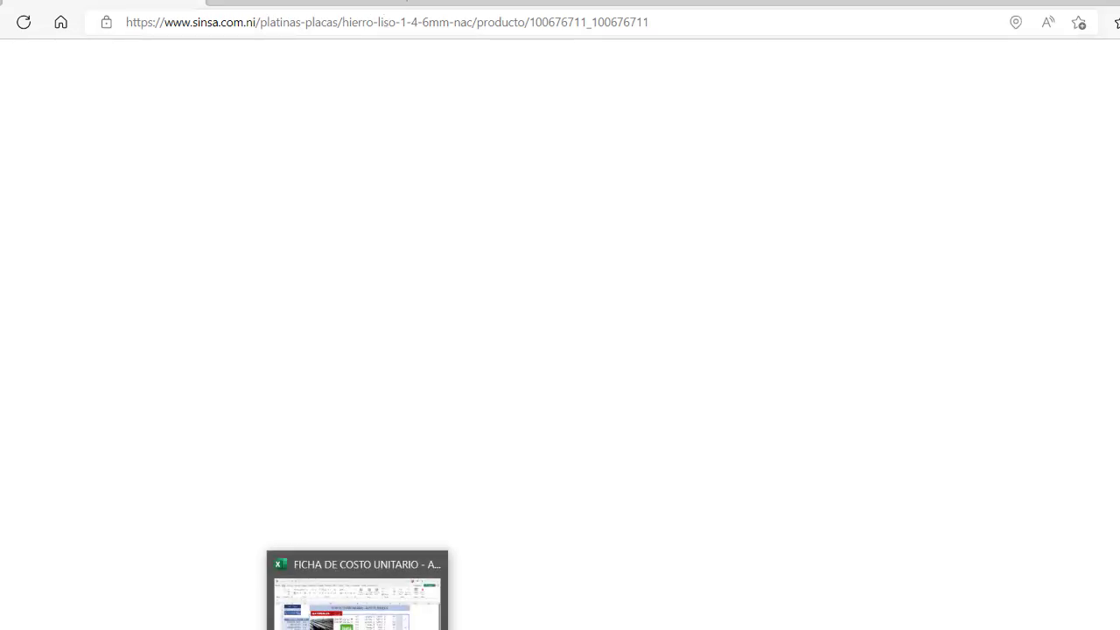
click(357, 625)
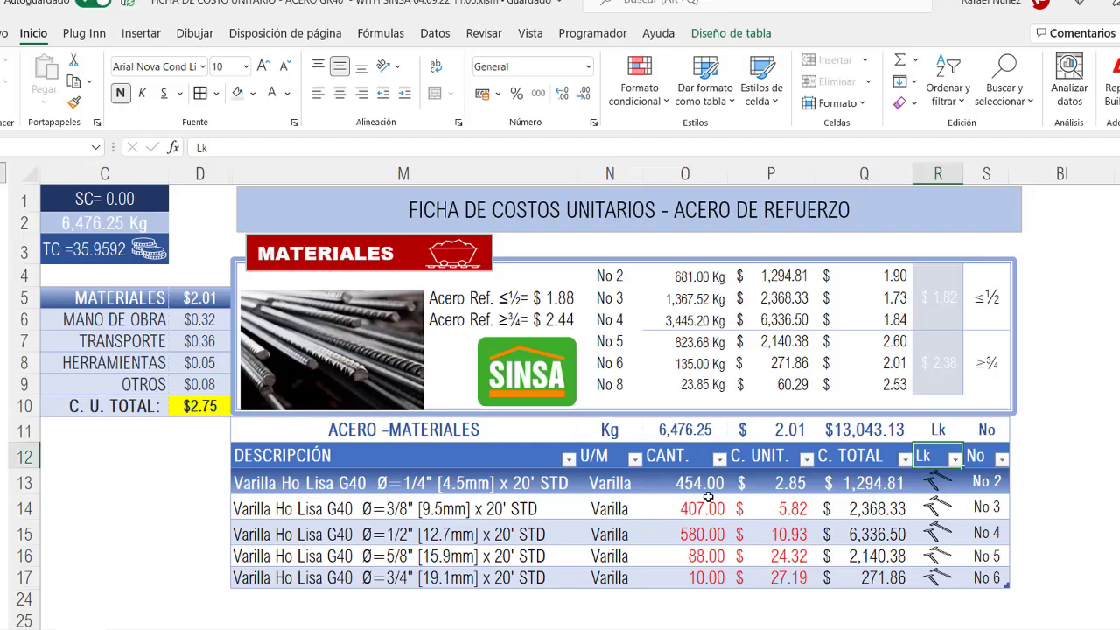
Step: Open the linked SINSA product pages of the 3/8" and 1/2" bars in the browser, returning to the cost sheet after each
click(496, 504)
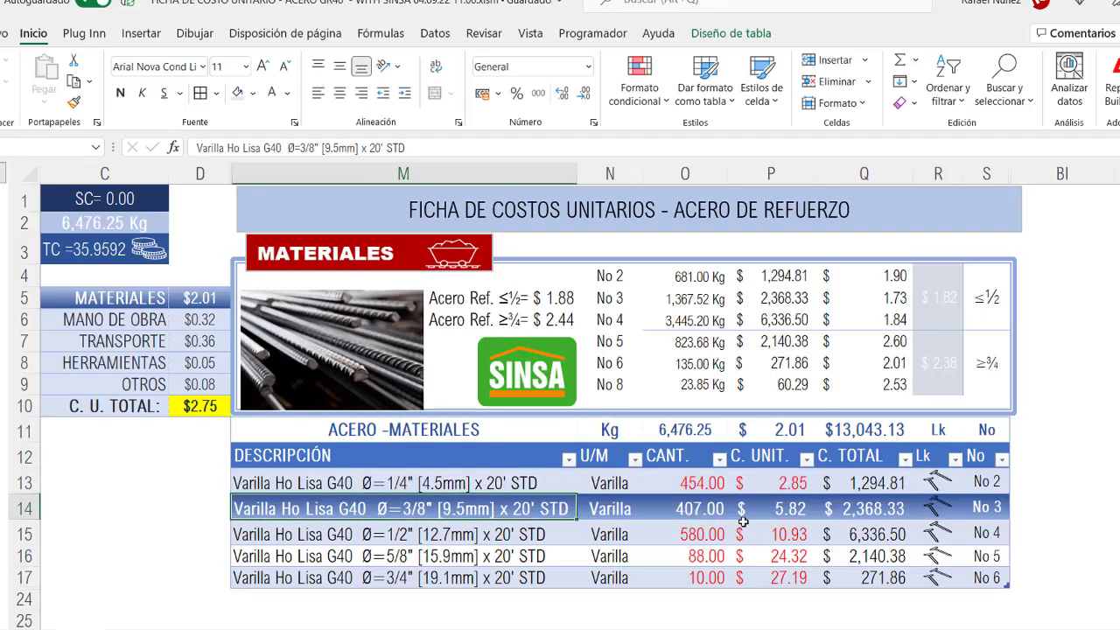
click(938, 509)
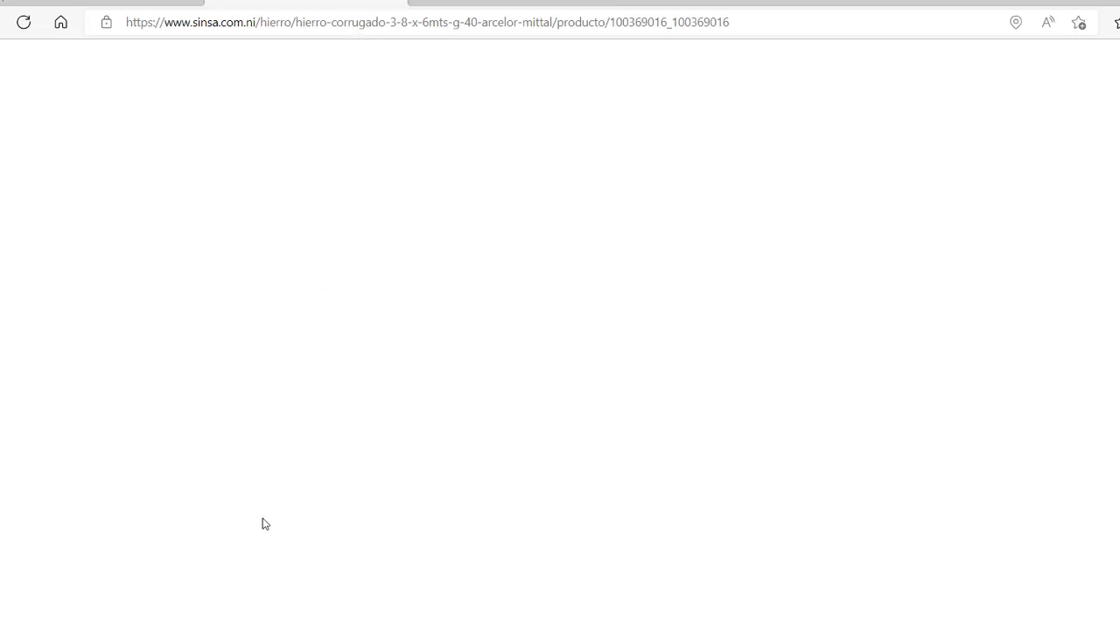
key(alt+Tab)
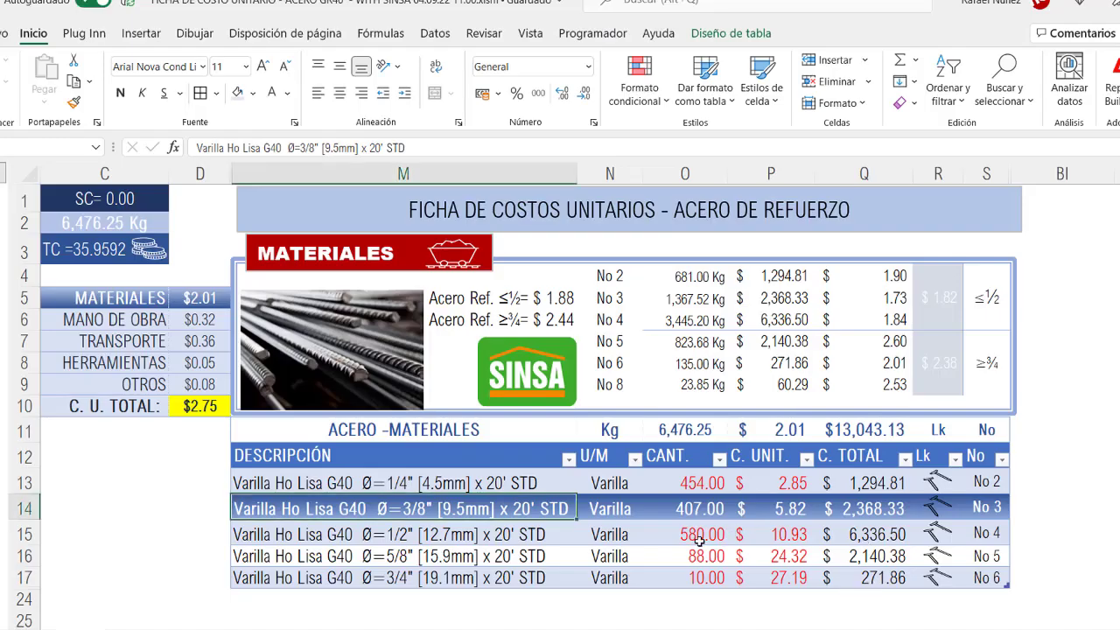
click(521, 539)
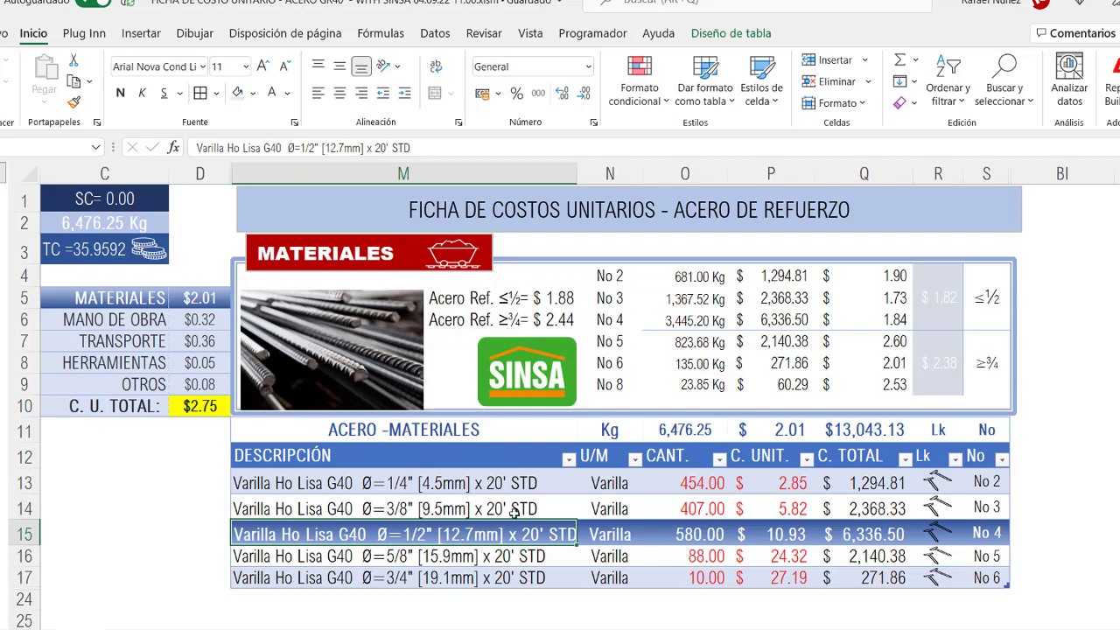
click(932, 525)
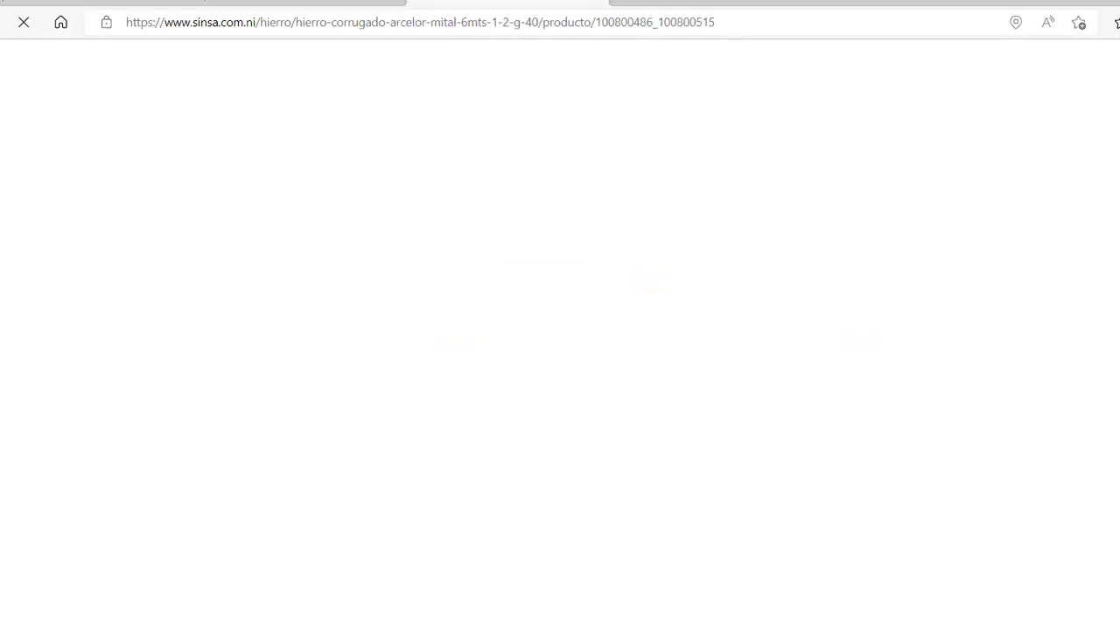
key(alt+Tab)
Step: Open the supplier links of the 5/8" and 3/4" bars from the Materiales table in the browser
click(363, 560)
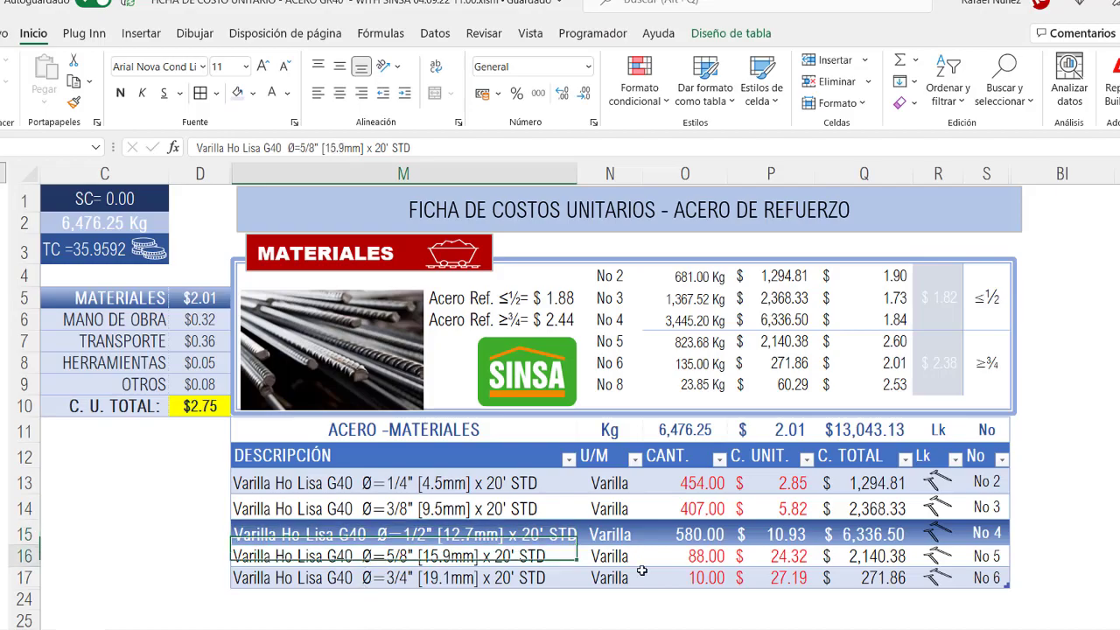
click(935, 554)
key(alt+Tab)
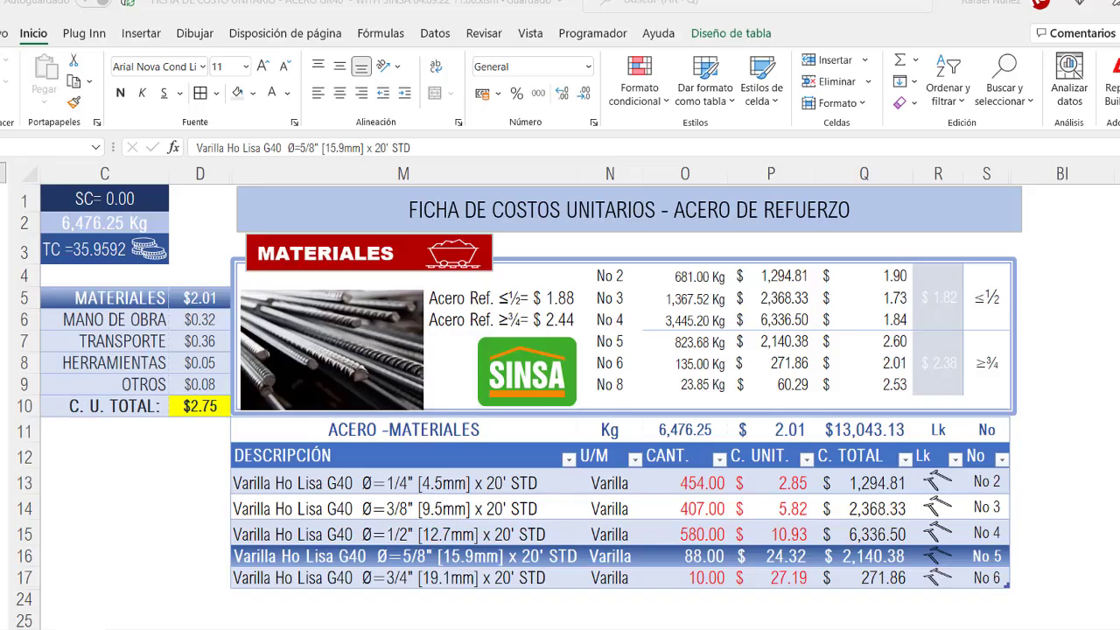
click(348, 578)
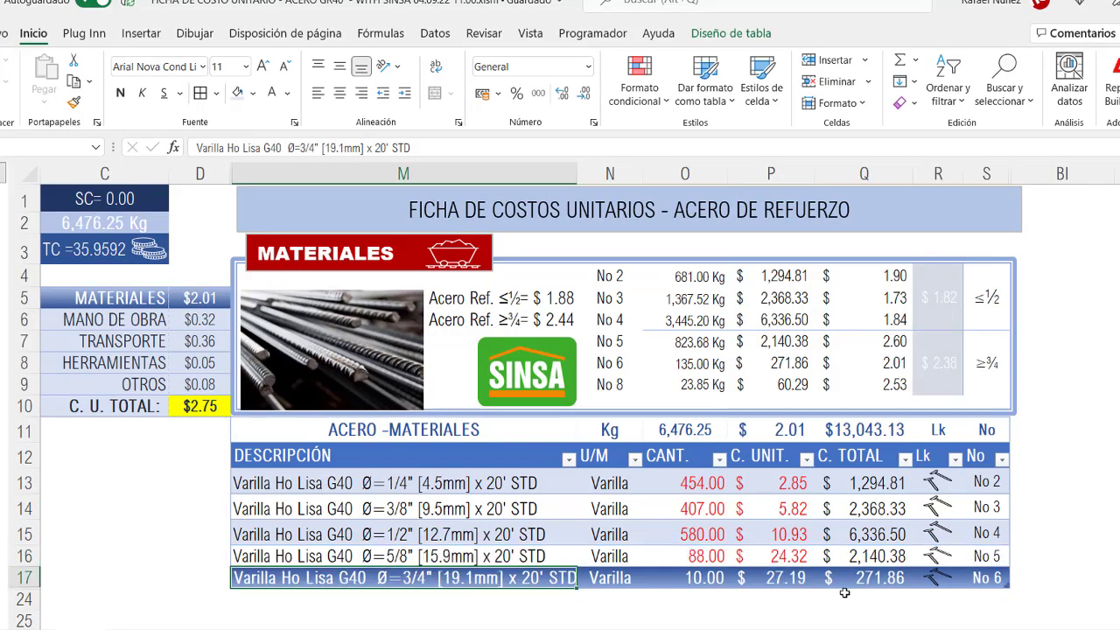
click(938, 578)
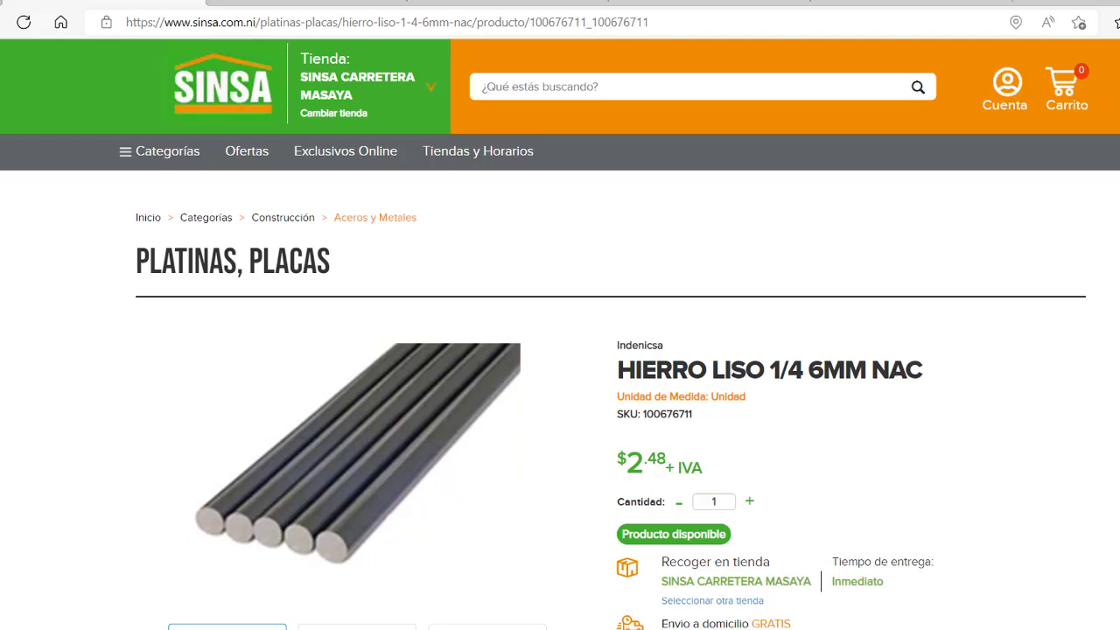
Step: Return to the cost sheet and check the 1/4" bar's unit cost formula in cell P13 against the supplier's price
key(alt+Tab)
click(771, 483)
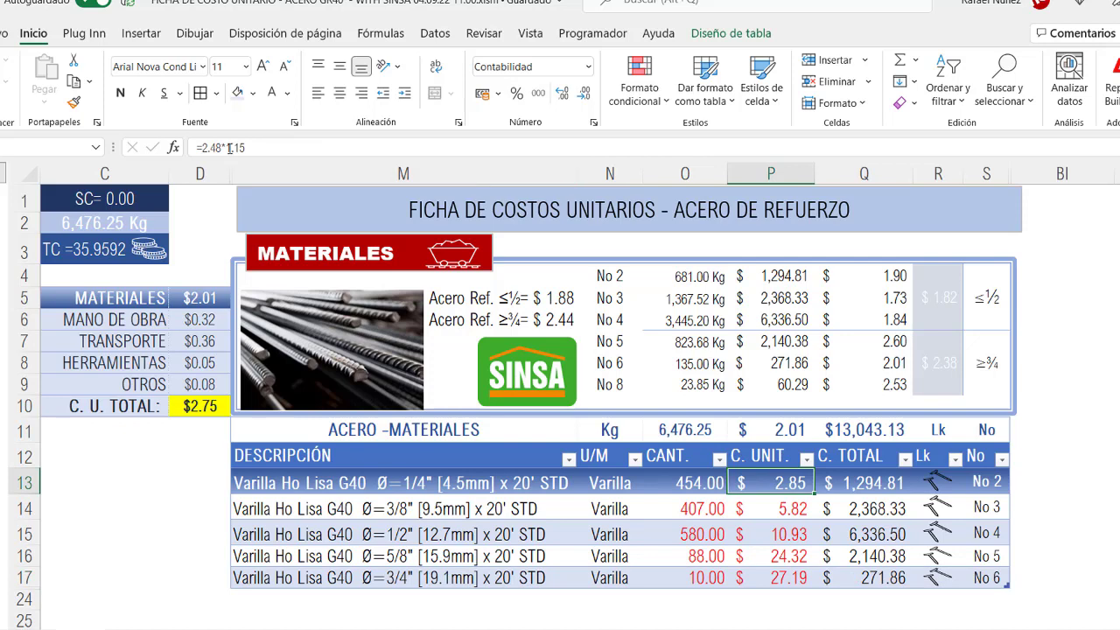
double_click(765, 483)
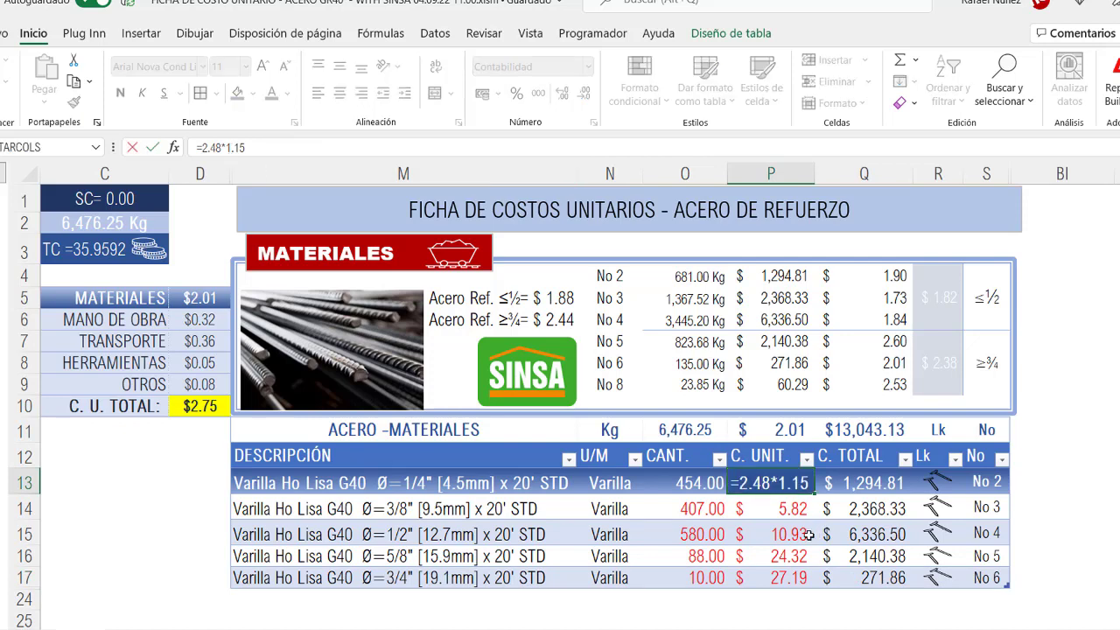
key(Escape)
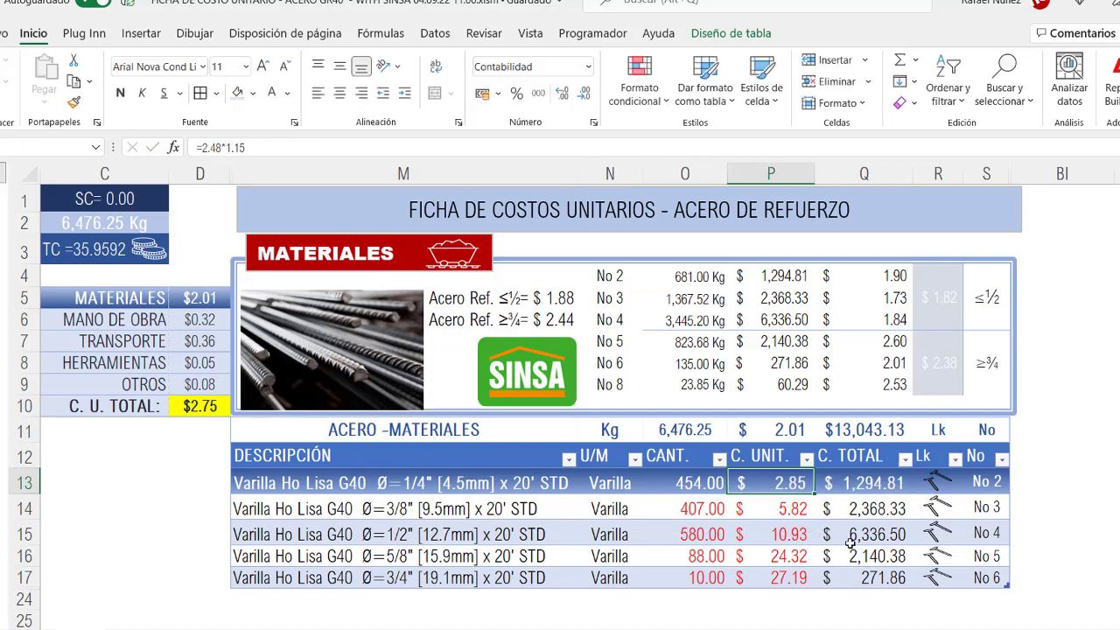
Step: Compare the 3/8" bar's price on its linked SINSA page with the unit cost formula in cell P14
click(938, 508)
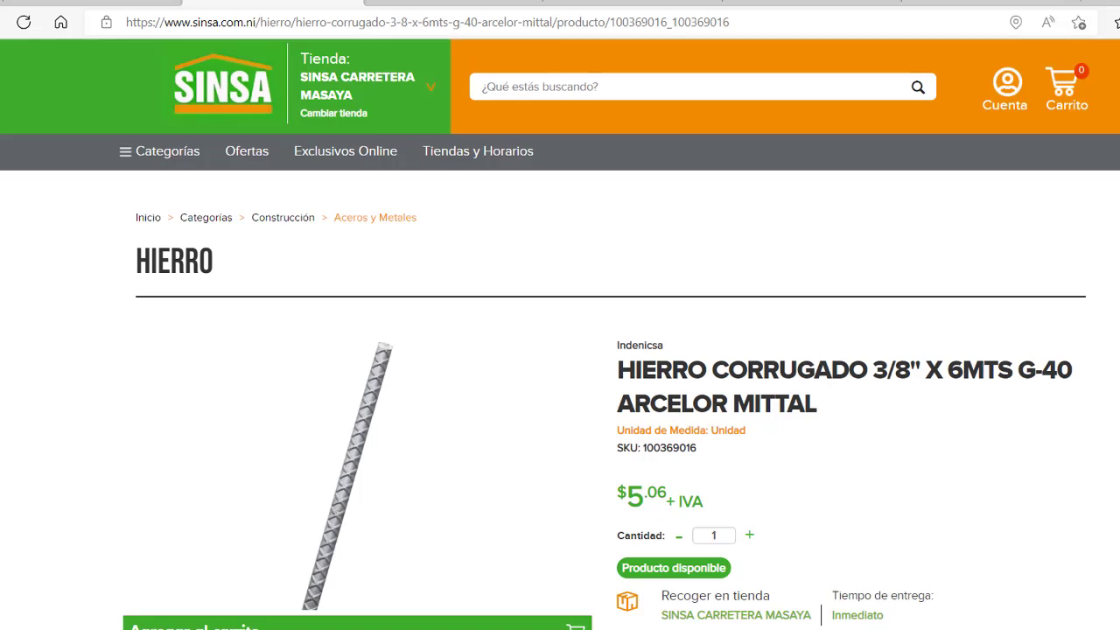
key(alt+Tab)
click(782, 505)
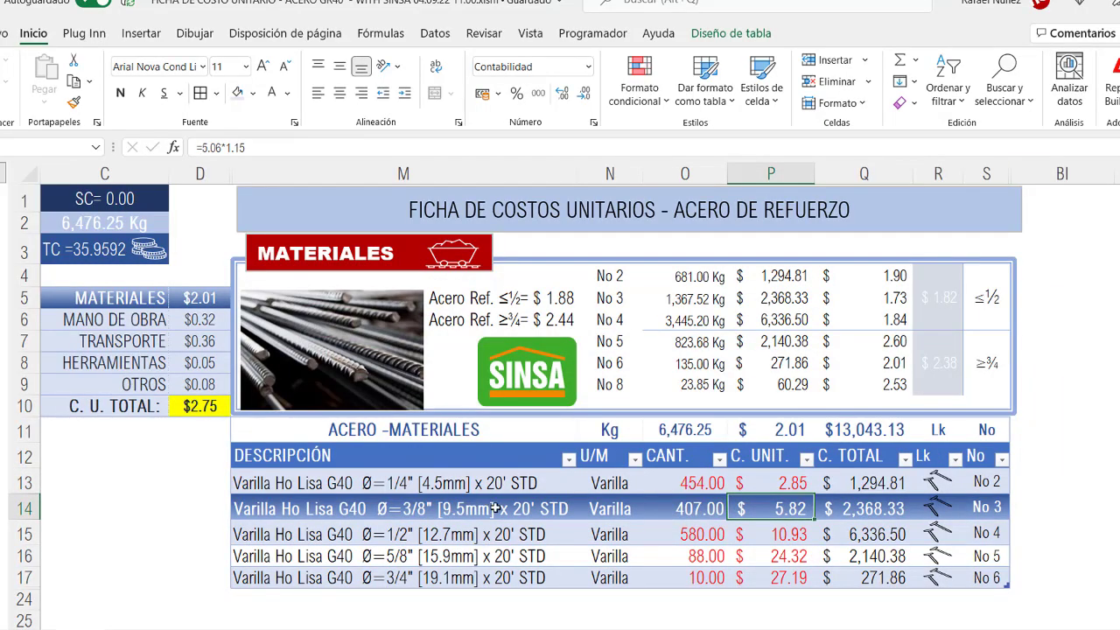
double_click(792, 508)
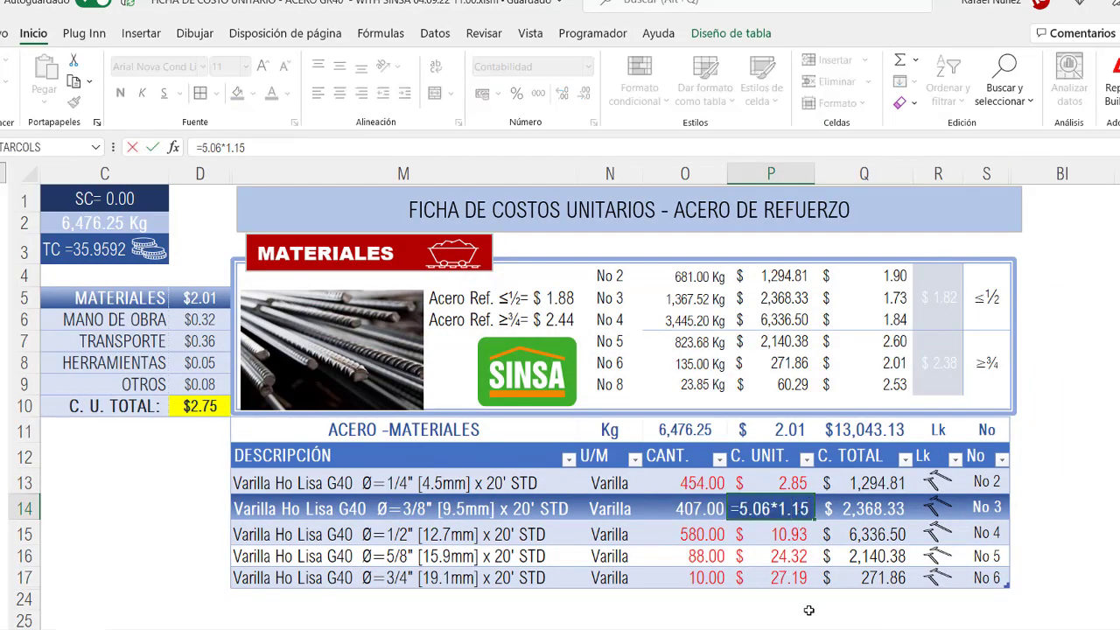
key(Escape)
Step: Look up the 1/2" bar's price on its linked SINSA page and set its unit cost formula in cell P15 to =9.56*1.15
click(791, 536)
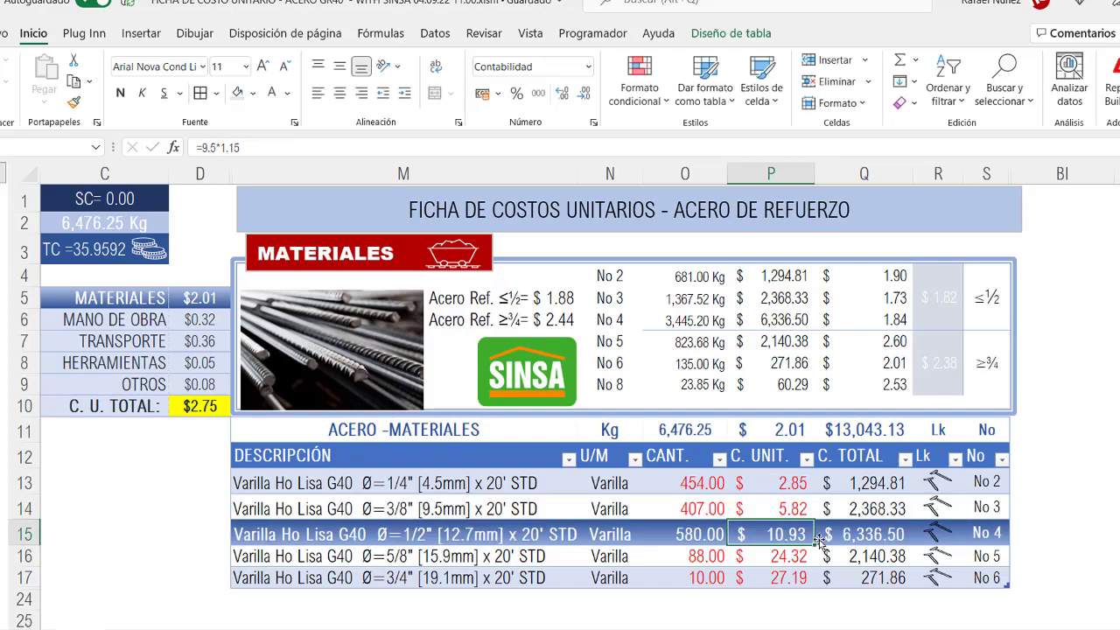
click(938, 533)
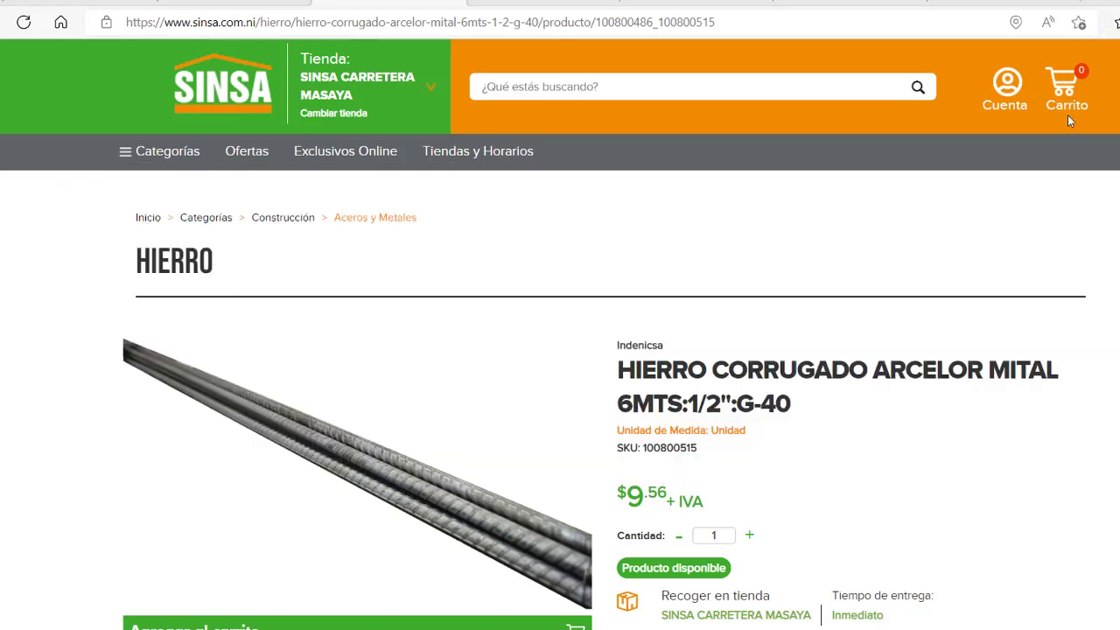
scroll(857, 523, down, 15)
key(alt+Tab)
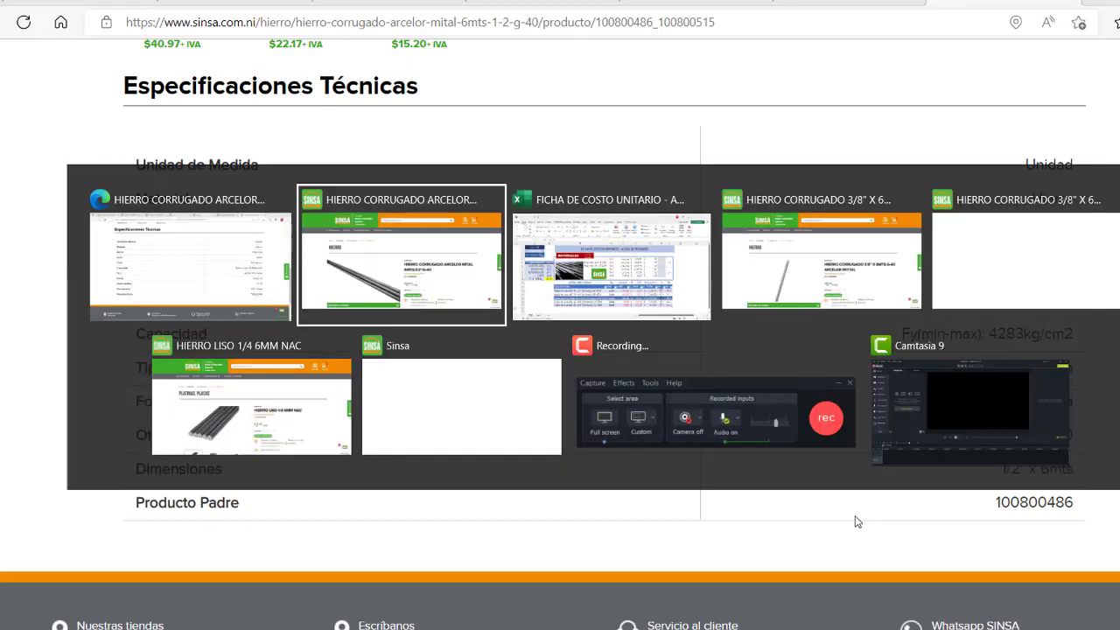
key(alt+Tab)
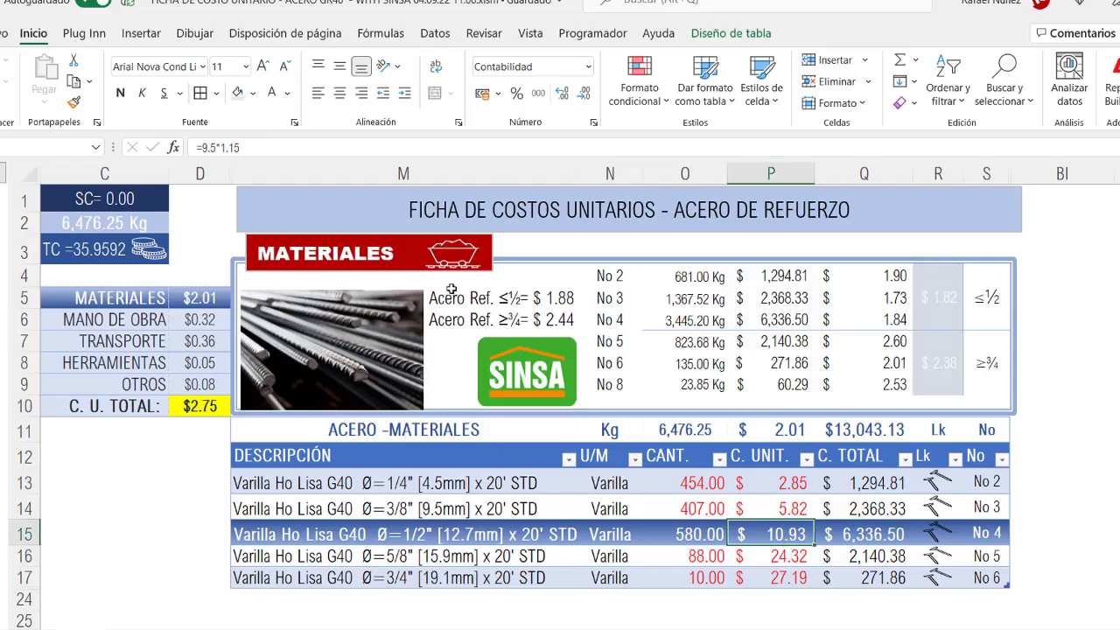
double_click(781, 535)
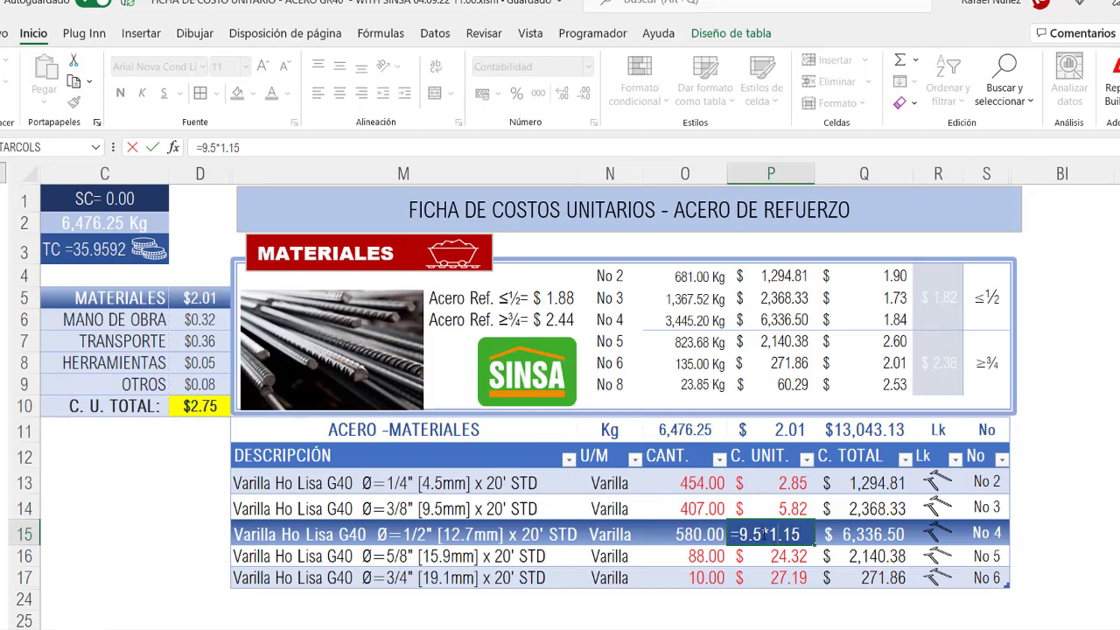
text(6)
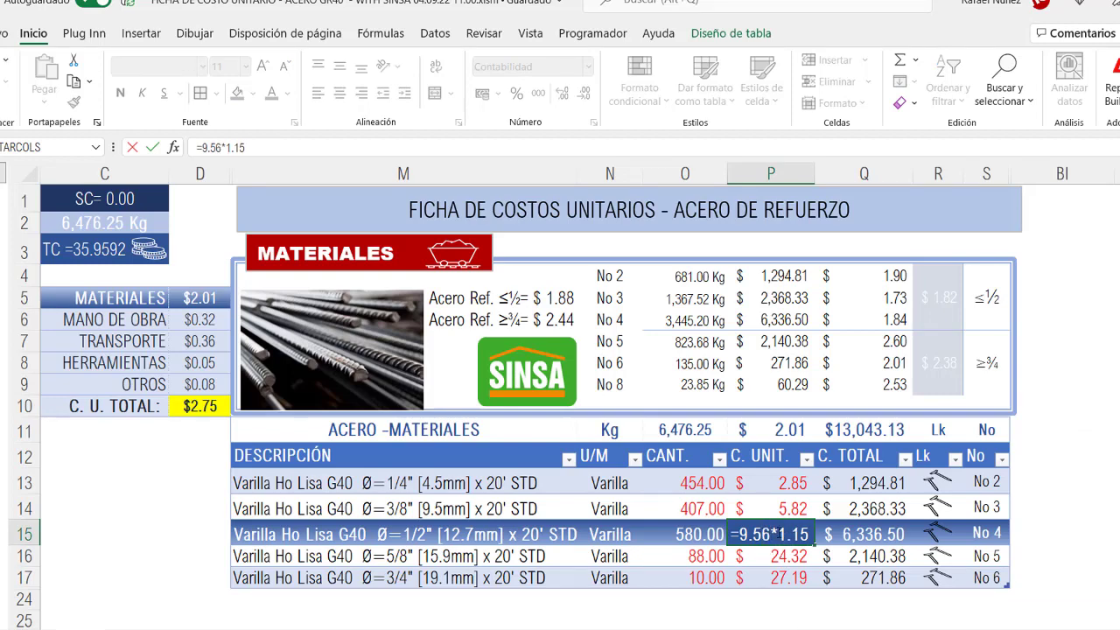
key(Return)
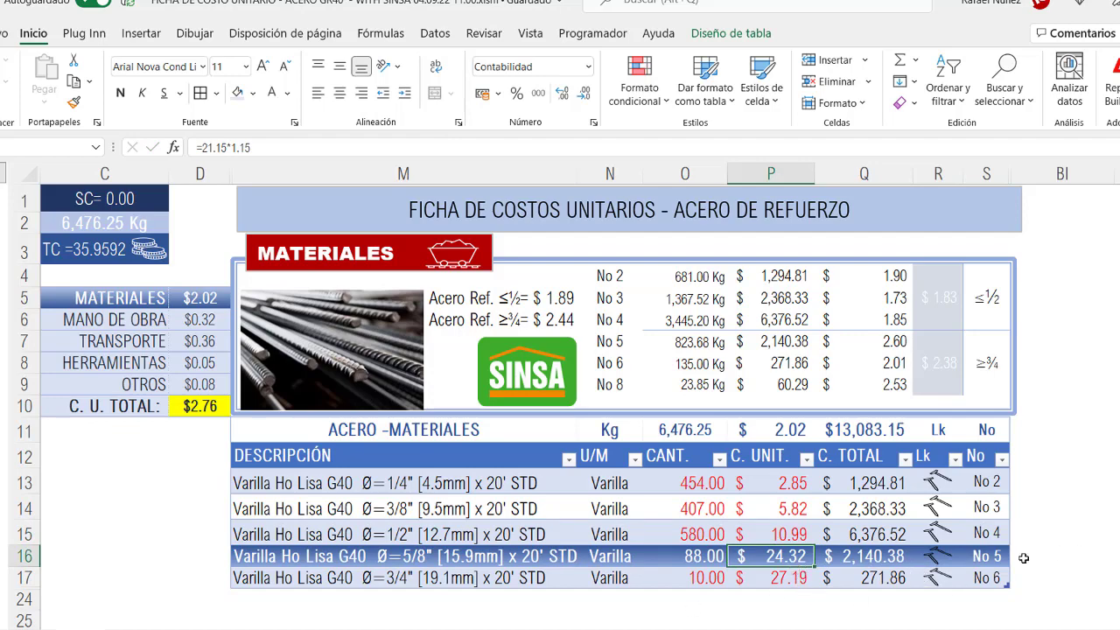
Step: Open the 5/8" bar's supplier link and review the 5/8" corrugated bars and prices on the SINSA results page
click(941, 557)
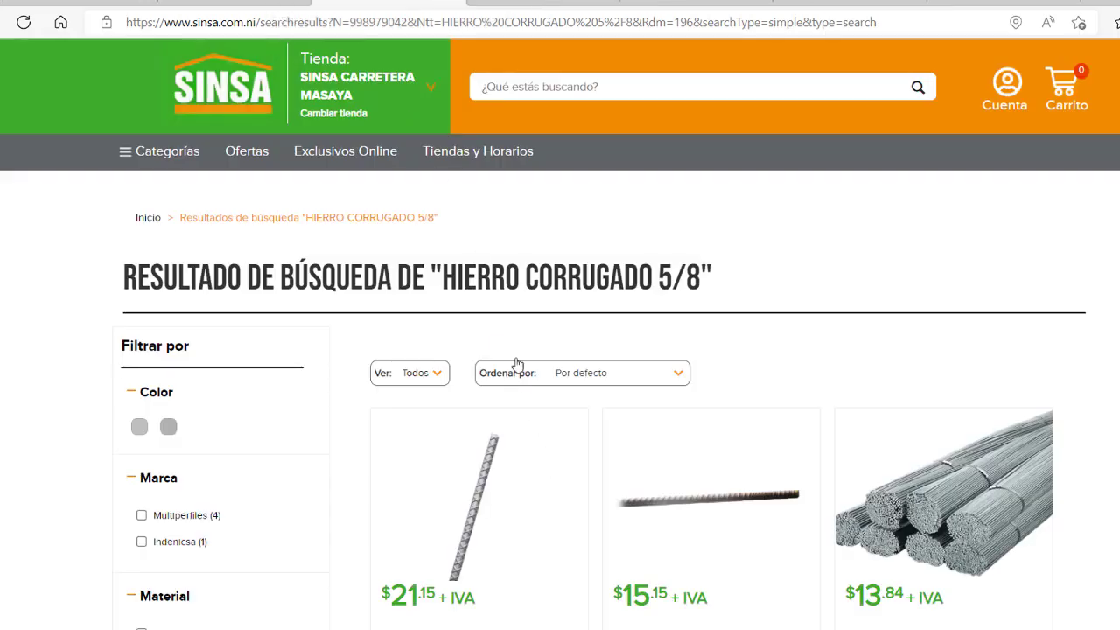
scroll(478, 327, down, 1)
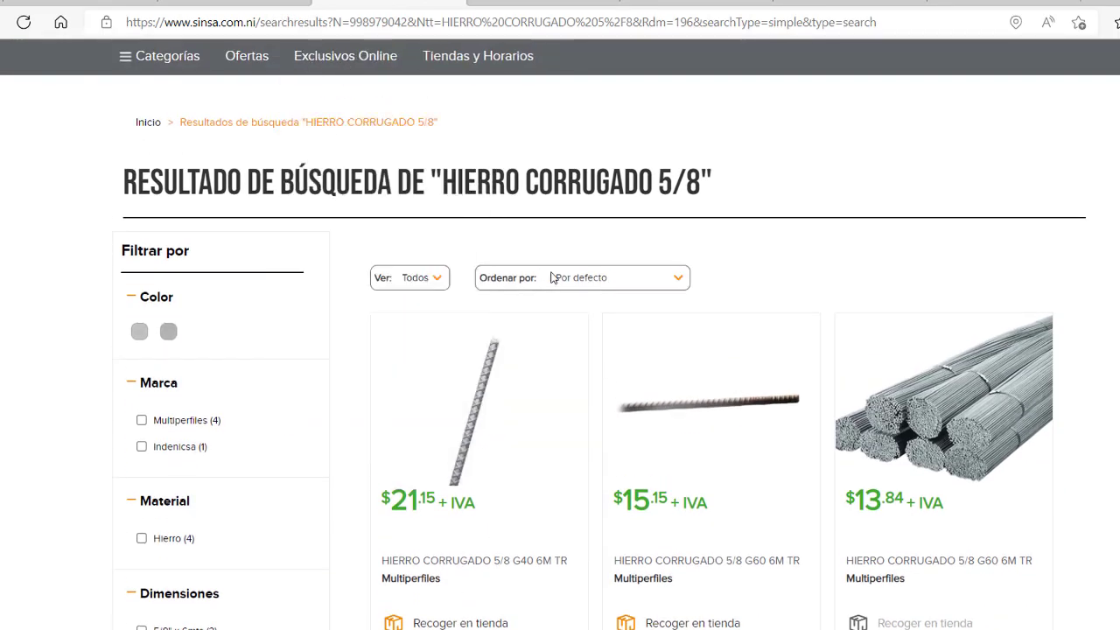
scroll(569, 278, down, 1)
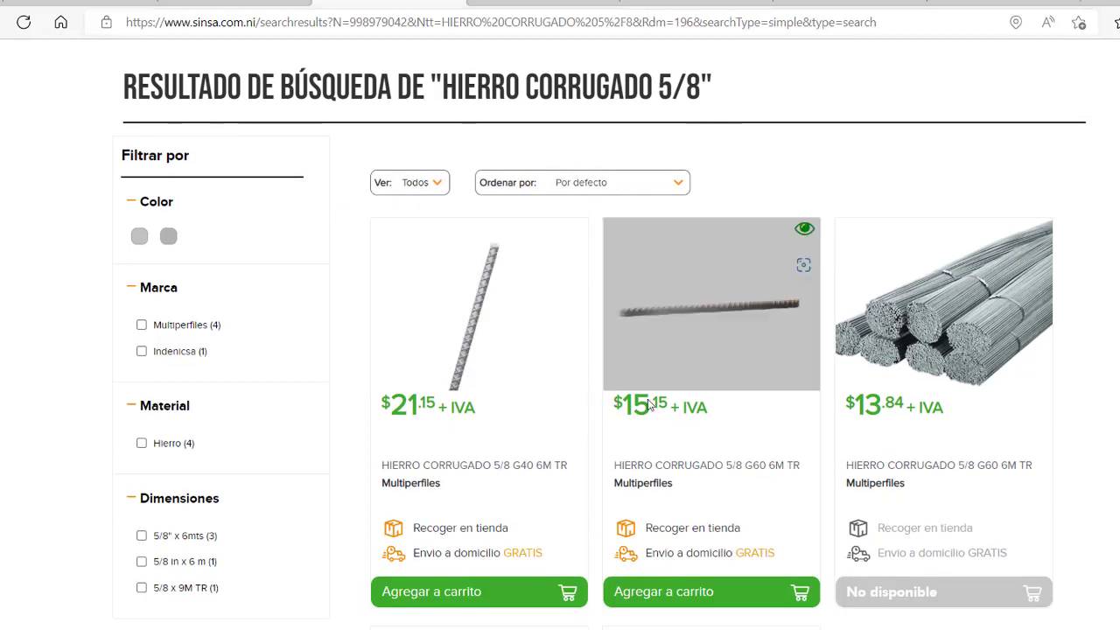
scroll(683, 329, down, 1)
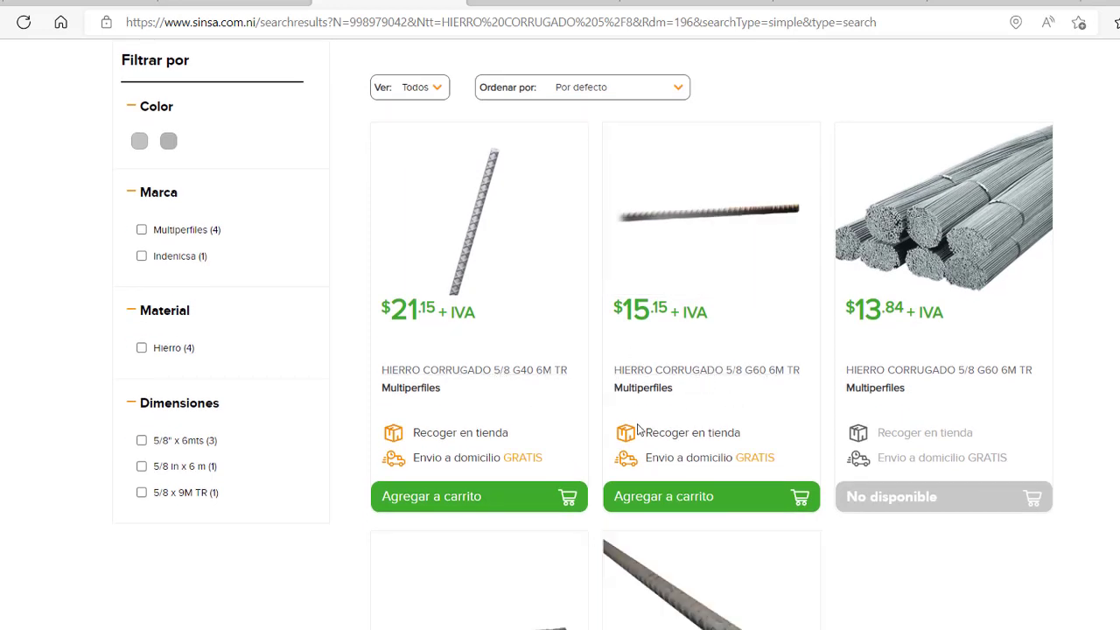
scroll(516, 420, down, 3)
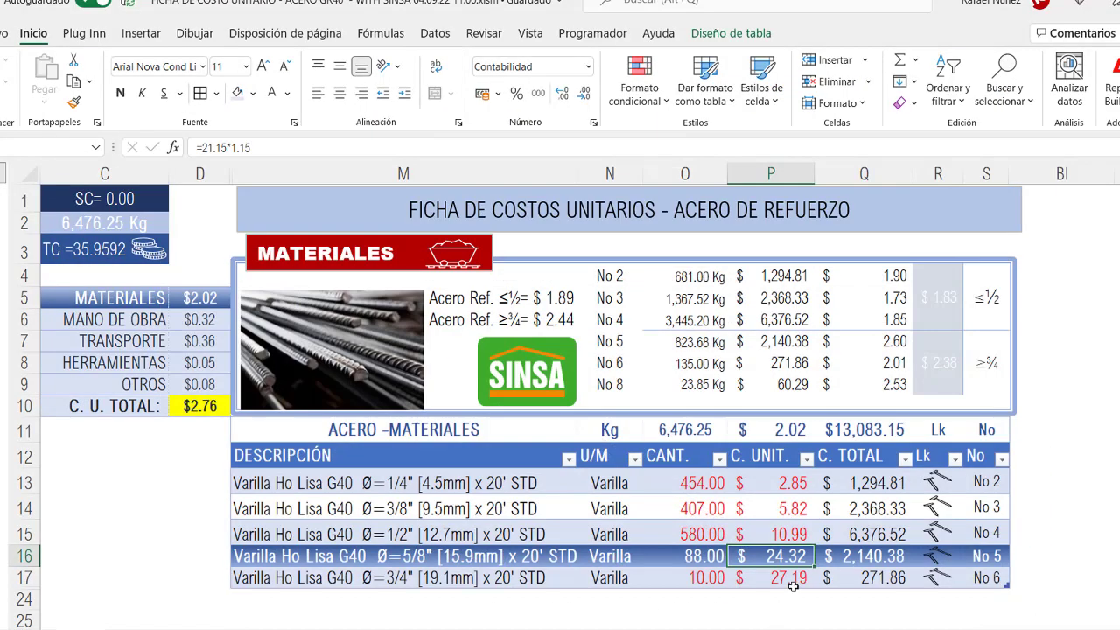
Step: Return to the cost sheet and check the unit cost formulas of the 3/4" bar in P17 and the 5/8" bar in P16
click(795, 578)
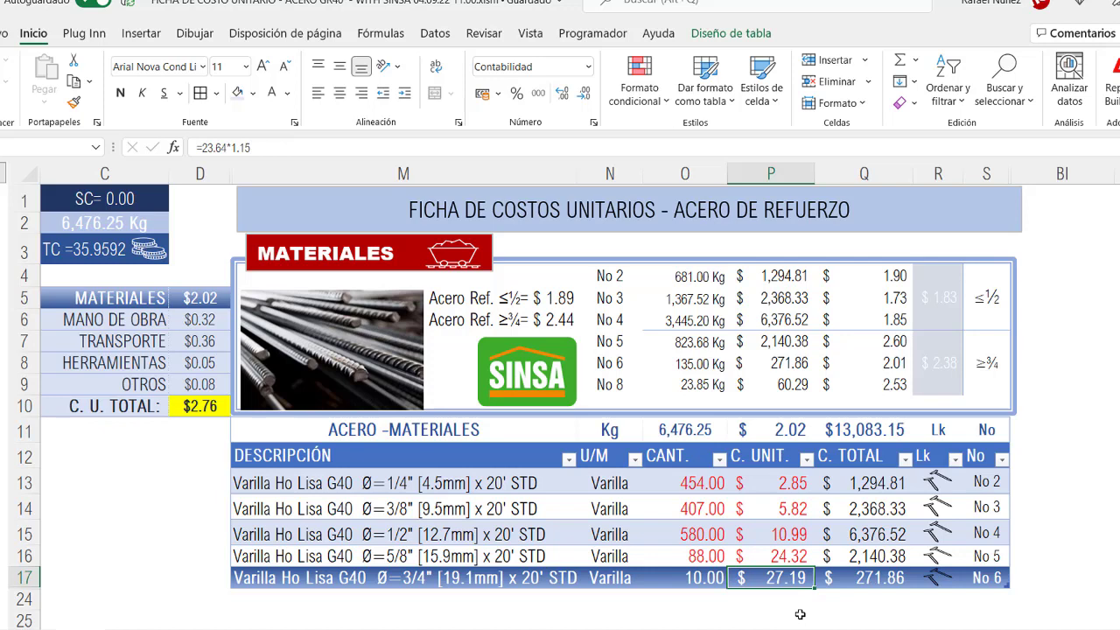
click(785, 557)
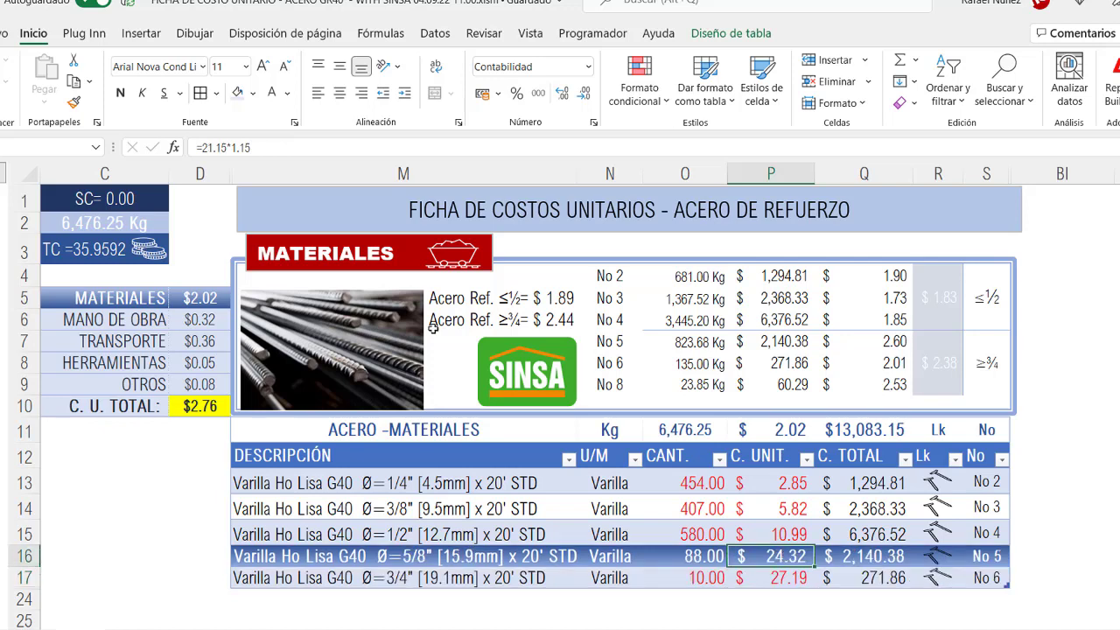
double_click(784, 557)
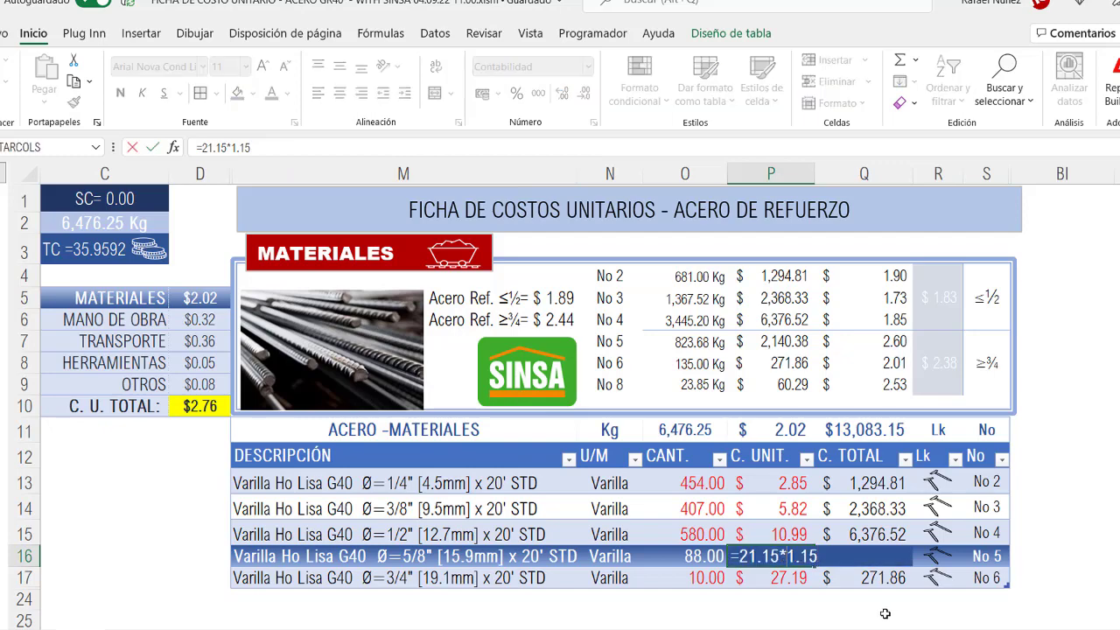
key(Escape)
key(alt)
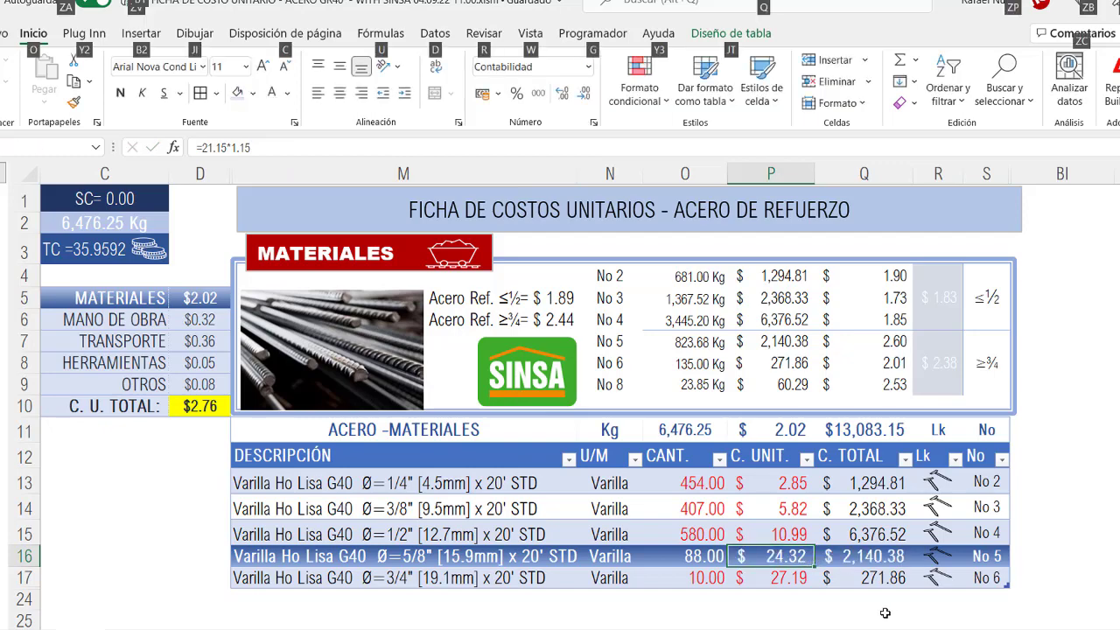
Step: Compare the 5/8" offers on the SINSA results page and open the product HIERRO CORRUGADO ARCELOR MITAL 6MTS:5/8":G-40
key(alt+Tab)
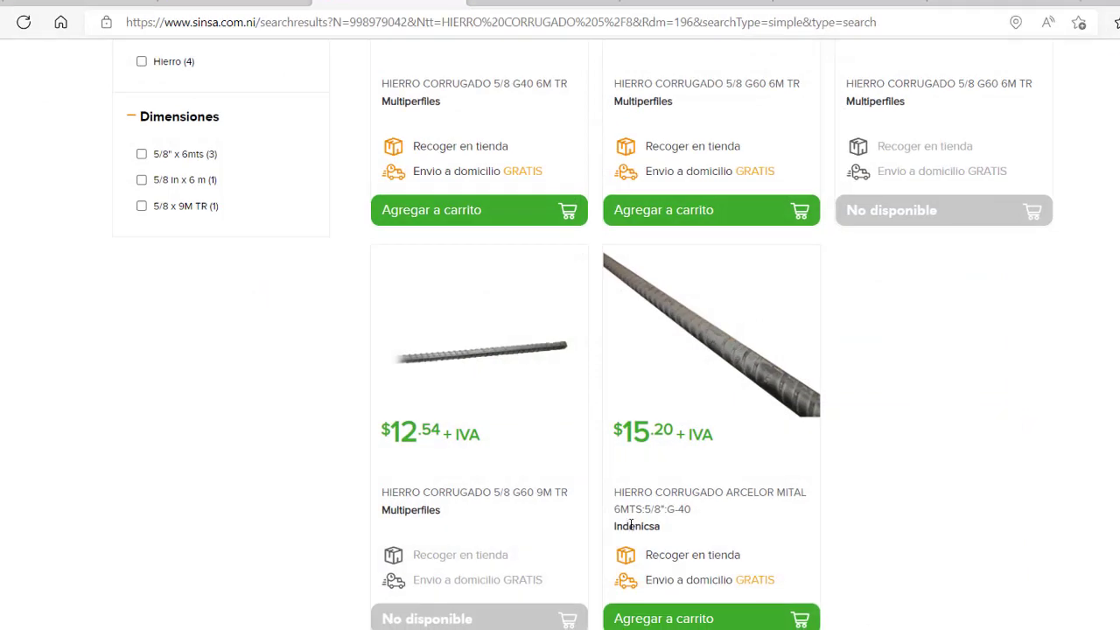
scroll(632, 526, up, 2)
scroll(632, 526, up, 2)
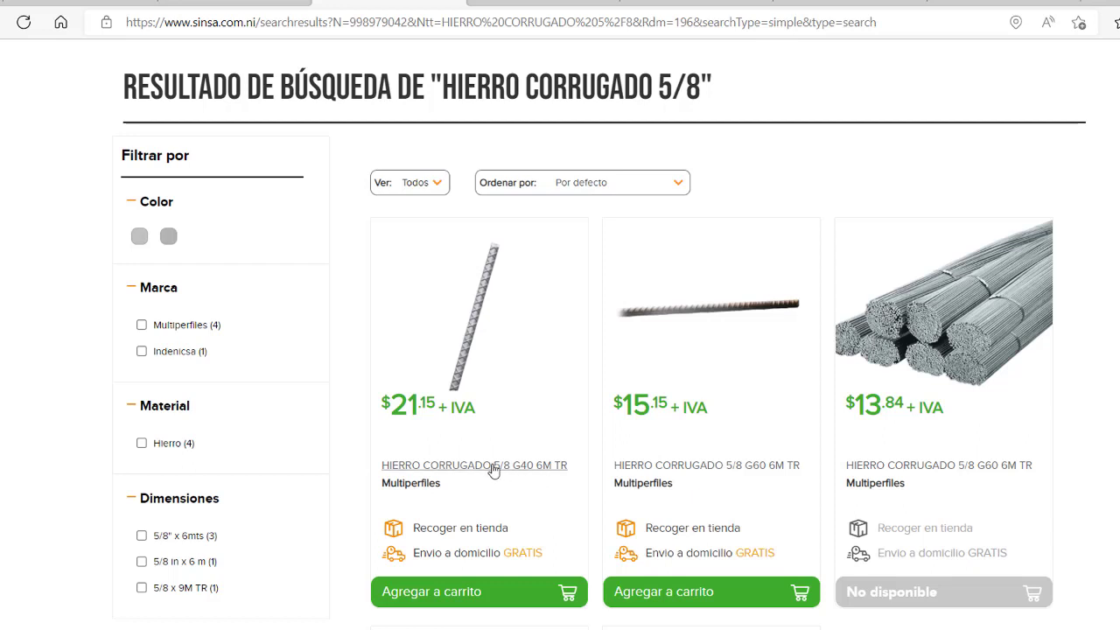
scroll(473, 470, down, 3)
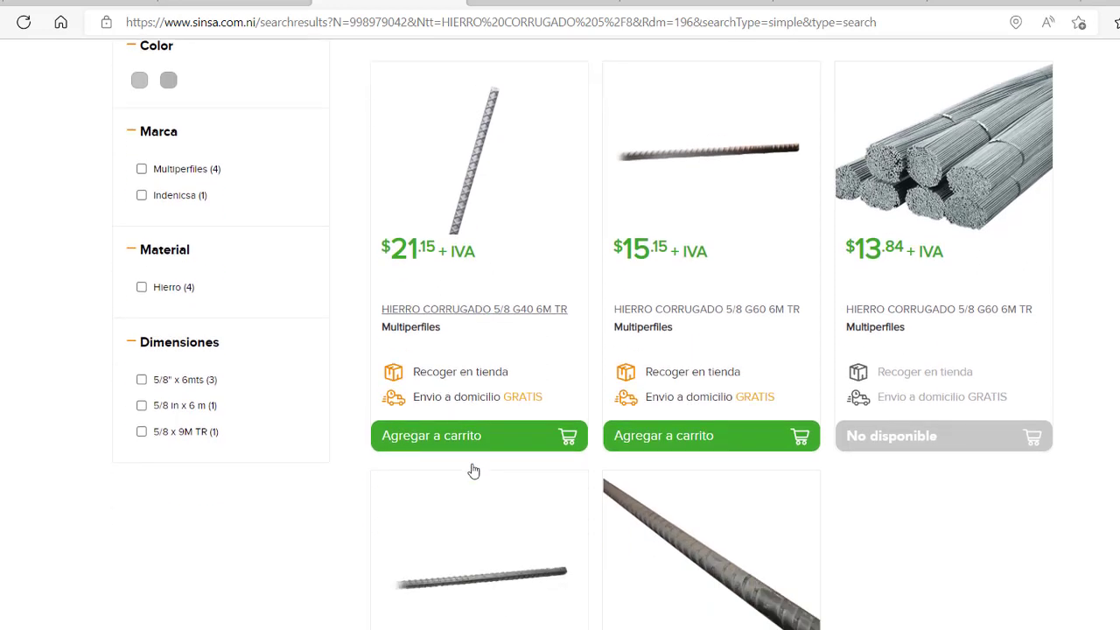
scroll(472, 471, down, 1)
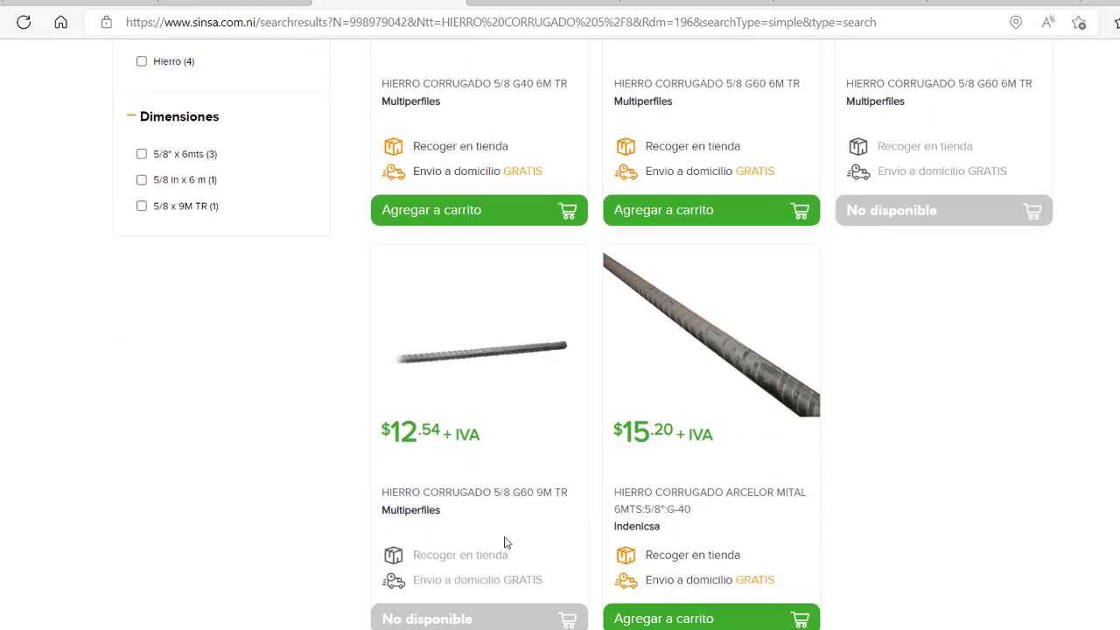
click(685, 521)
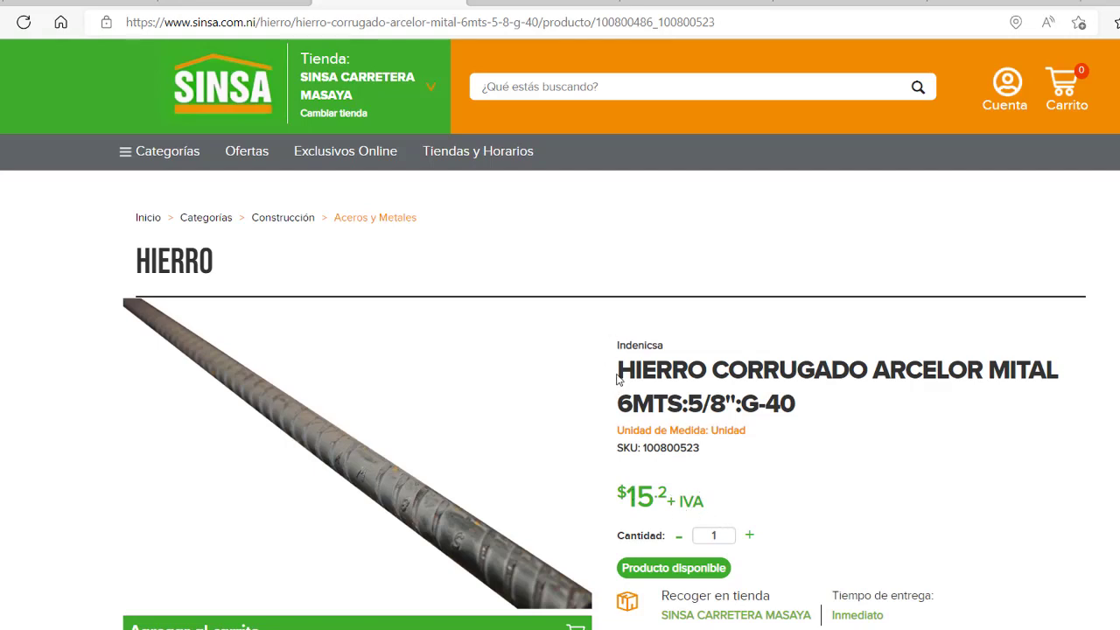
Step: Copy the web address of the Arcelor Mital 5/8" G-40 product page and return to the cost sheet
drag(616, 371, 810, 411)
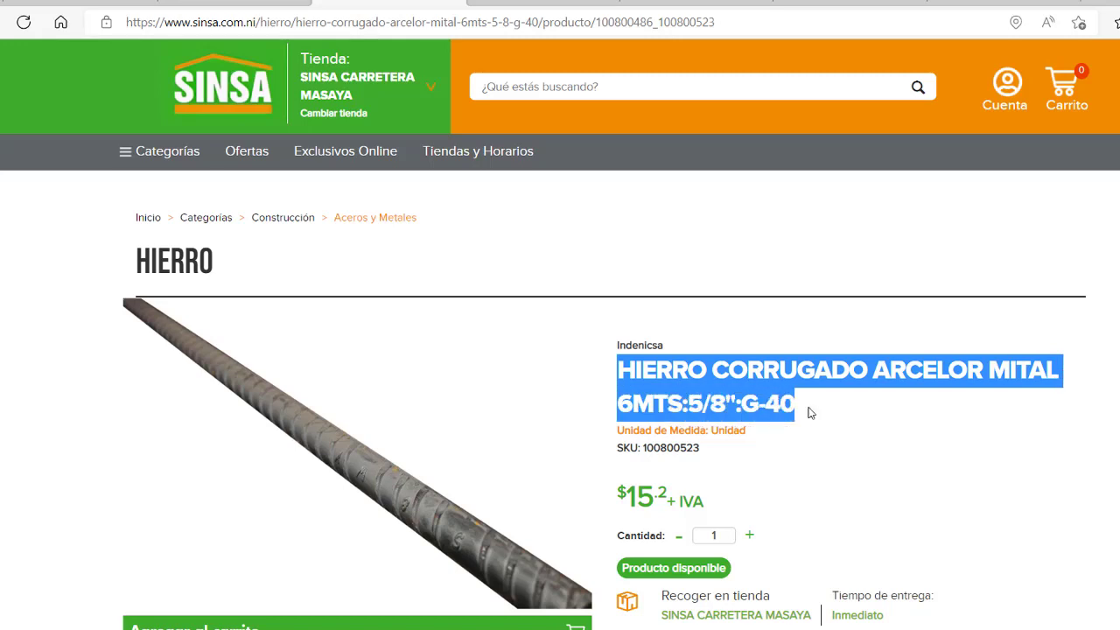
click(435, 22)
right_click(435, 24)
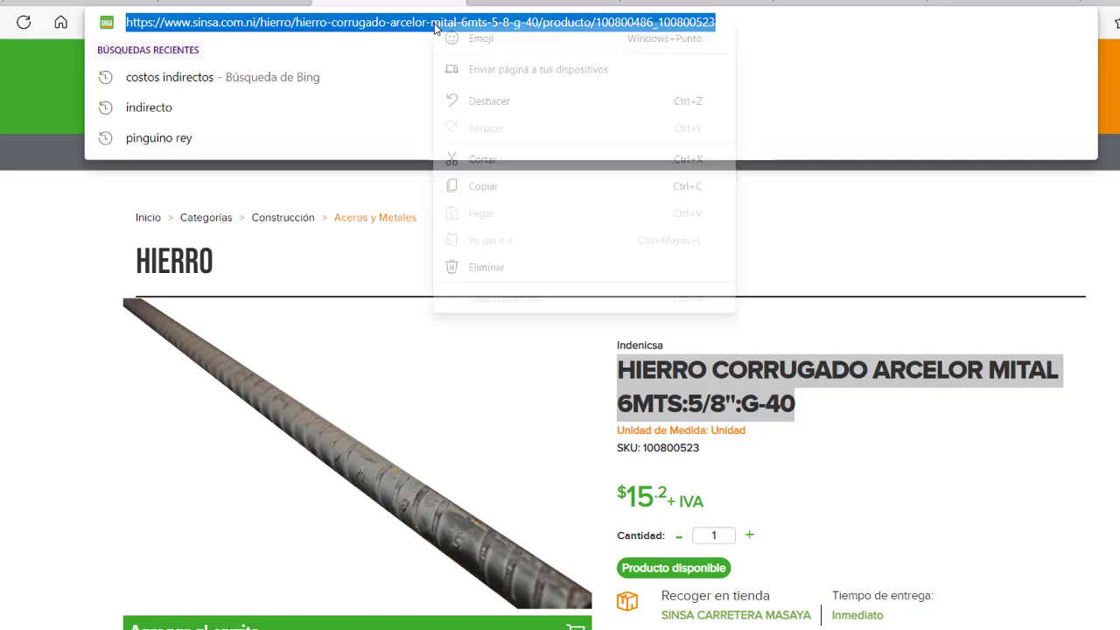
click(486, 187)
key(alt+Tab)
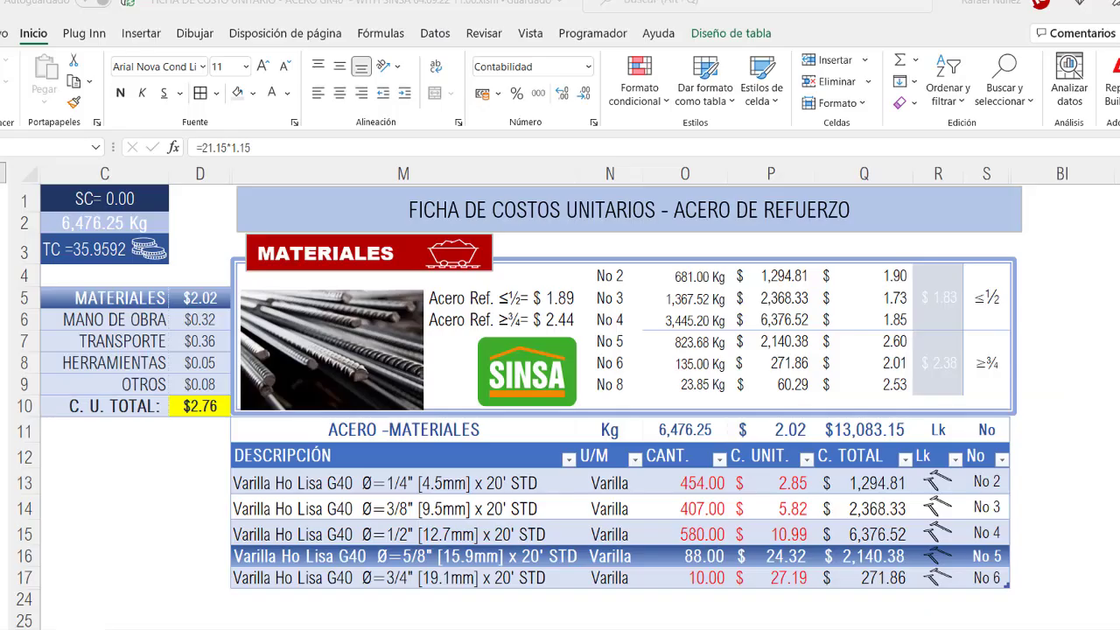
Step: Replace the hyperlink address on the 5/8" bar's link picture in row 16 with the copied product page address
click(867, 557)
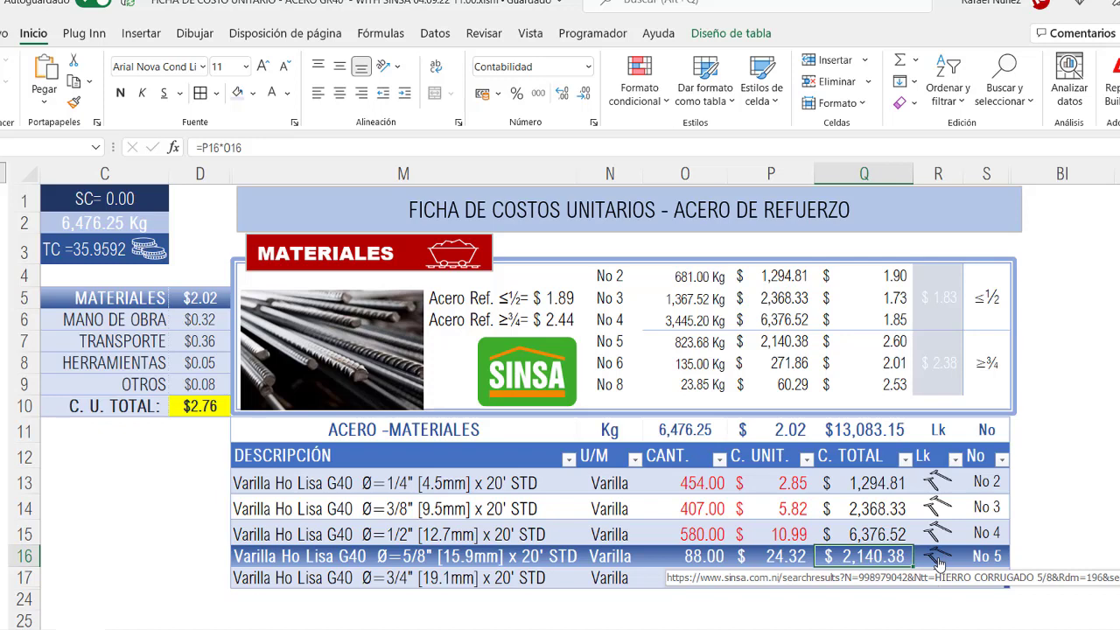
right_click(937, 560)
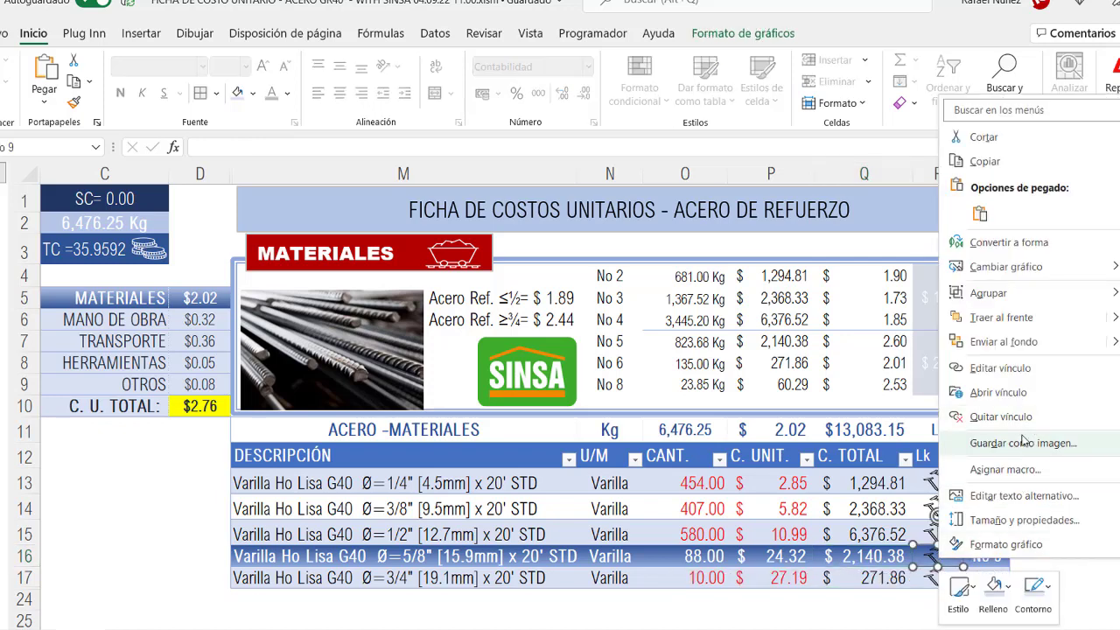
click(1029, 373)
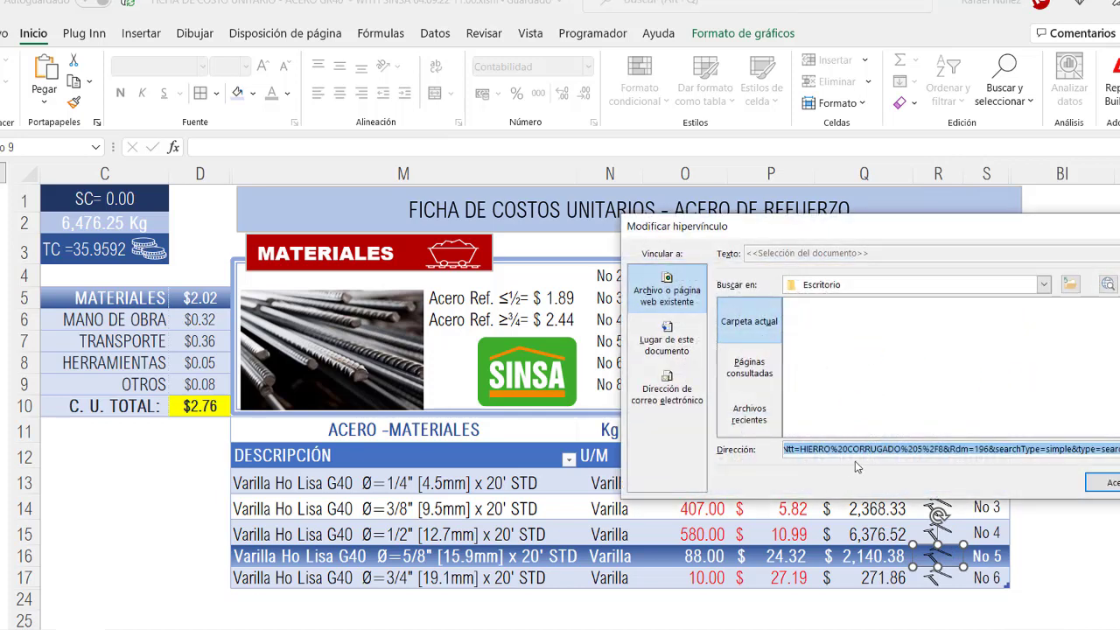
right_click(777, 450)
click(826, 503)
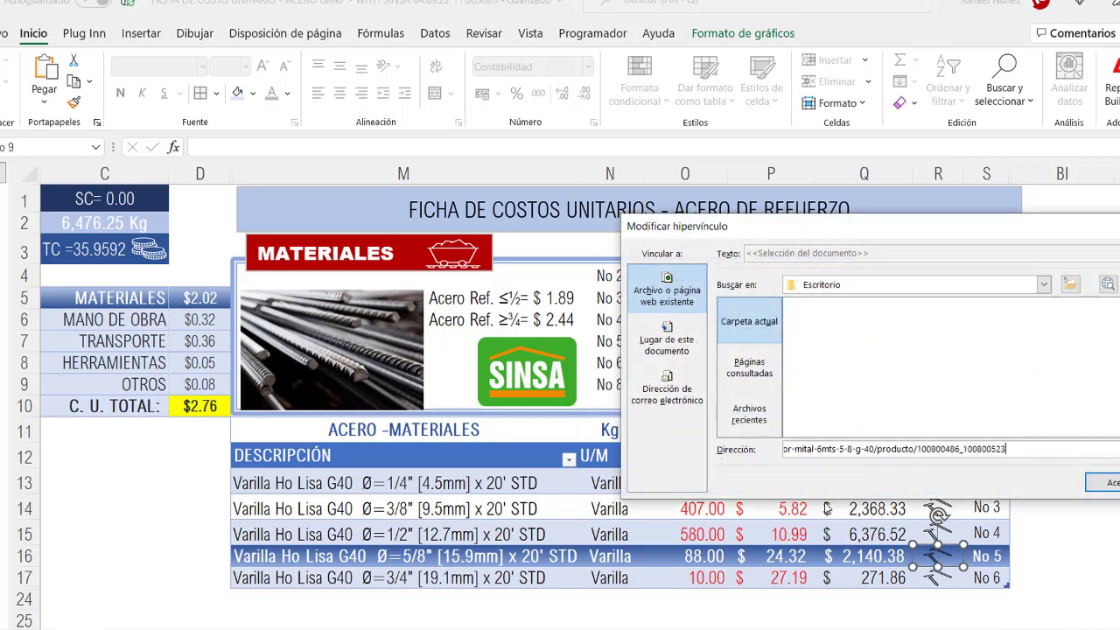
click(1104, 482)
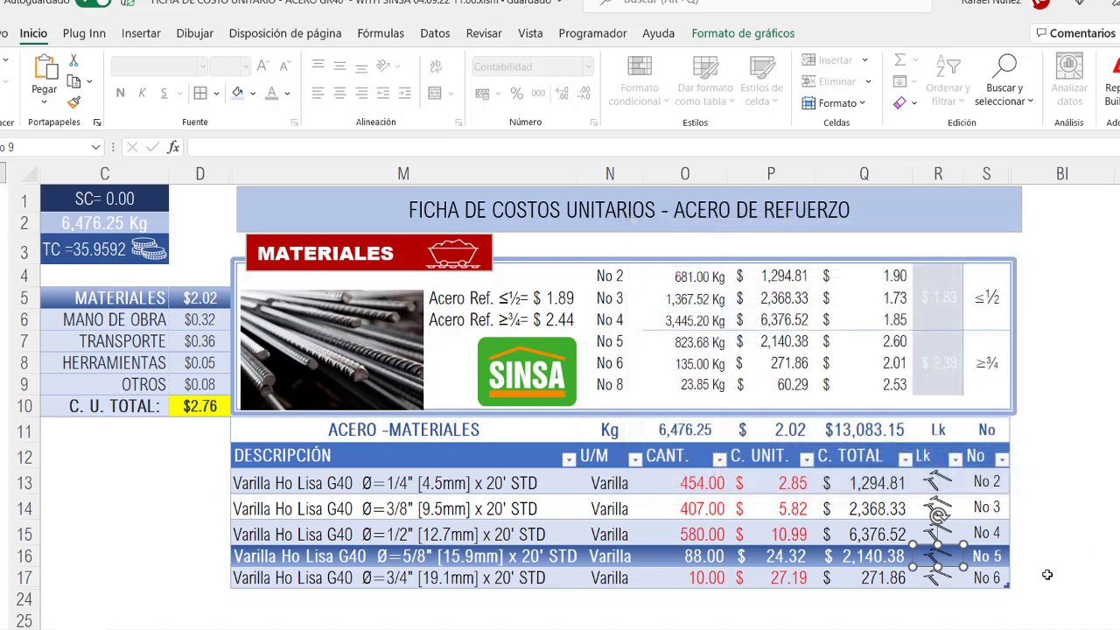
click(1053, 553)
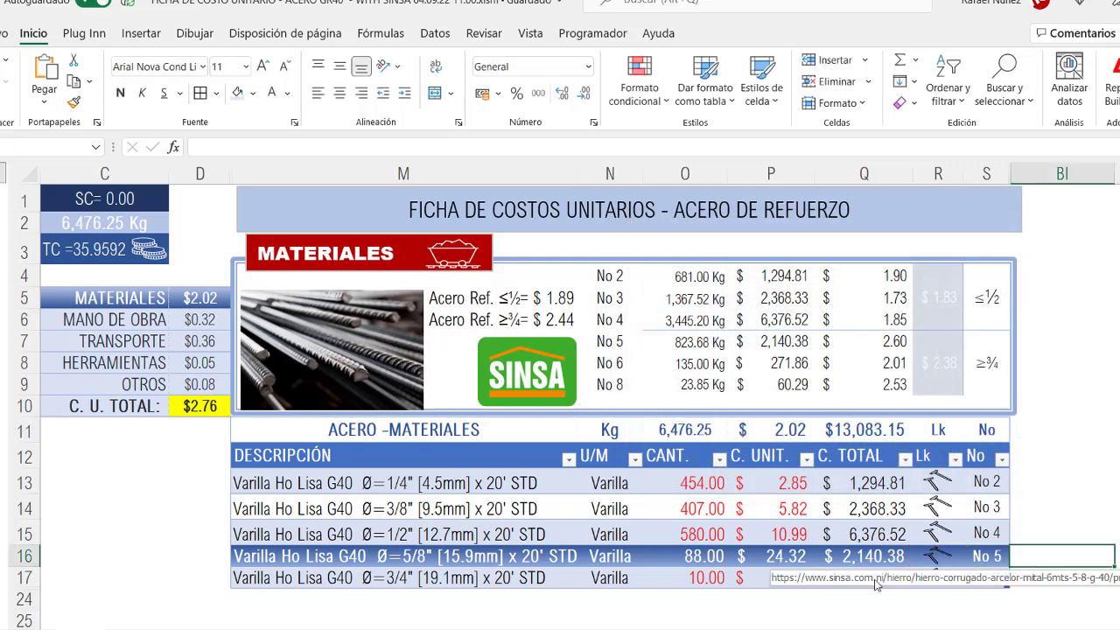
Step: Recheck the 5/8" G-40 bar's price on its product page and set the unit cost formula in P16 to =15.20*1.15
click(787, 555)
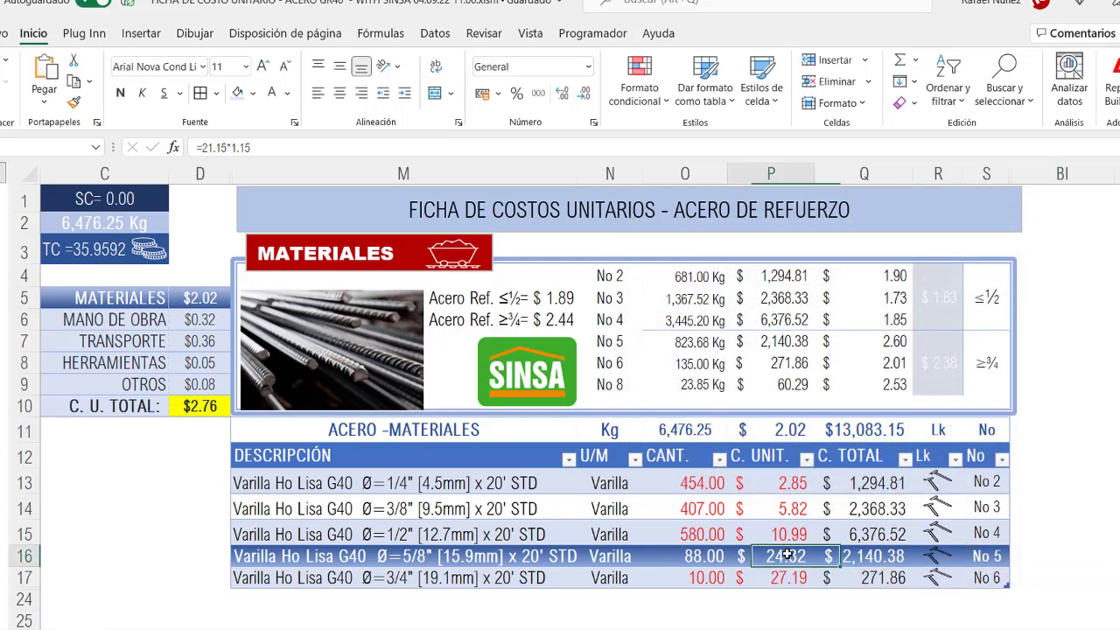
key(alt+Tab)
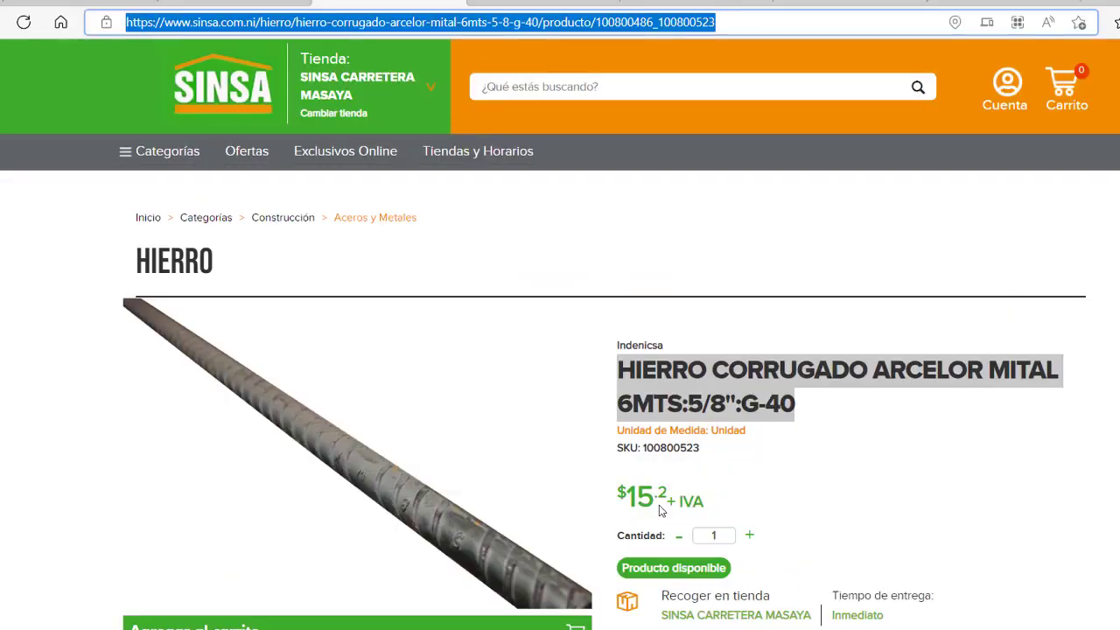
key(alt+Tab)
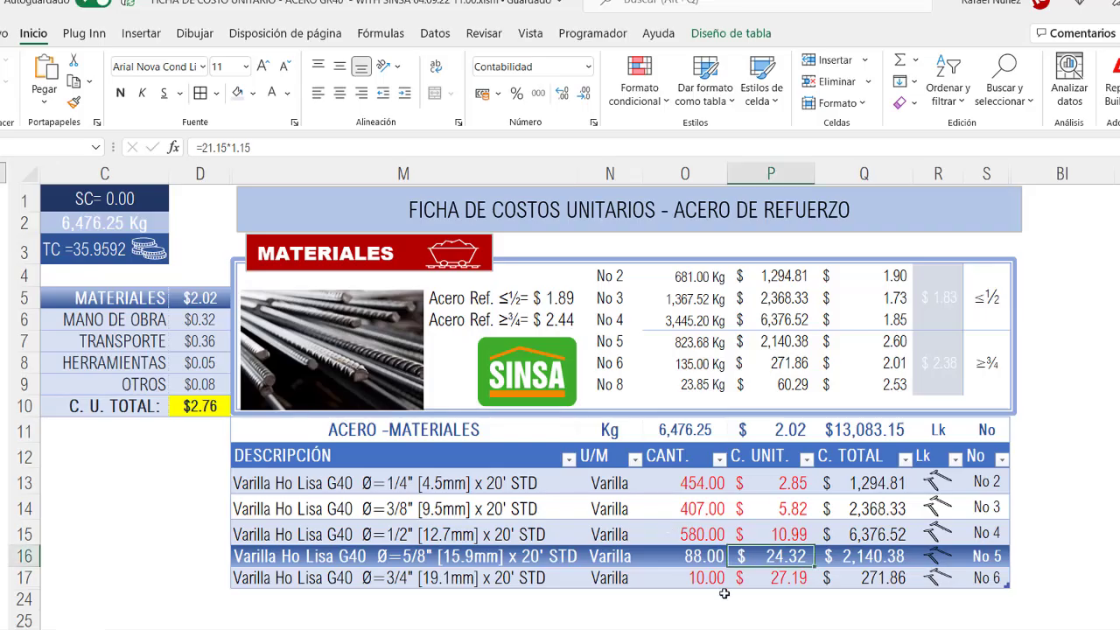
double_click(221, 147)
drag(205, 147, 202, 147)
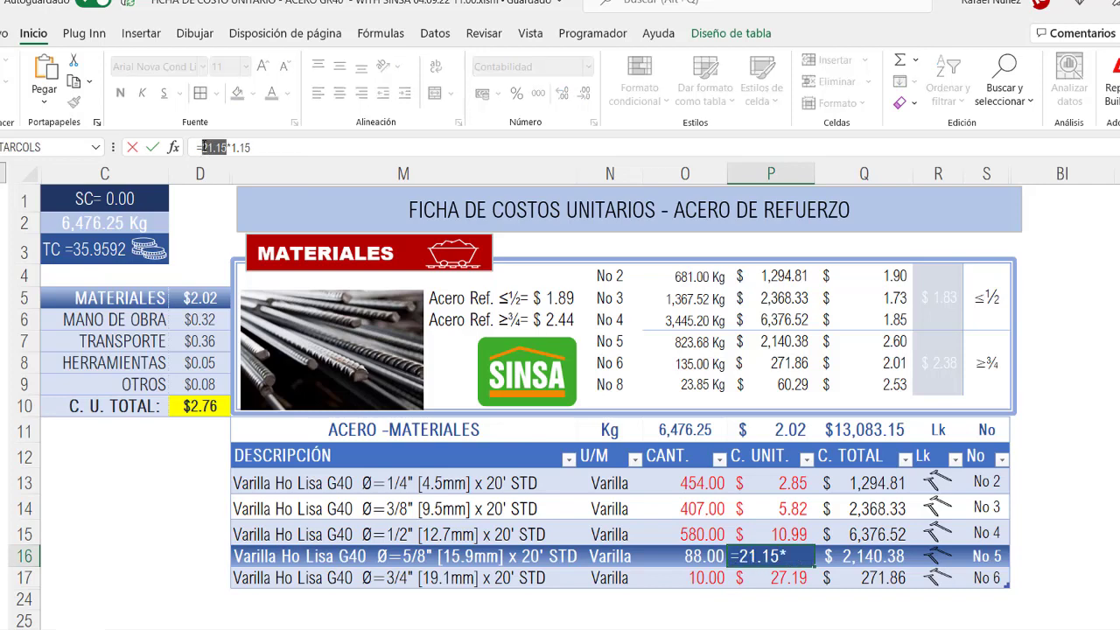
text(15.20)
key(Return)
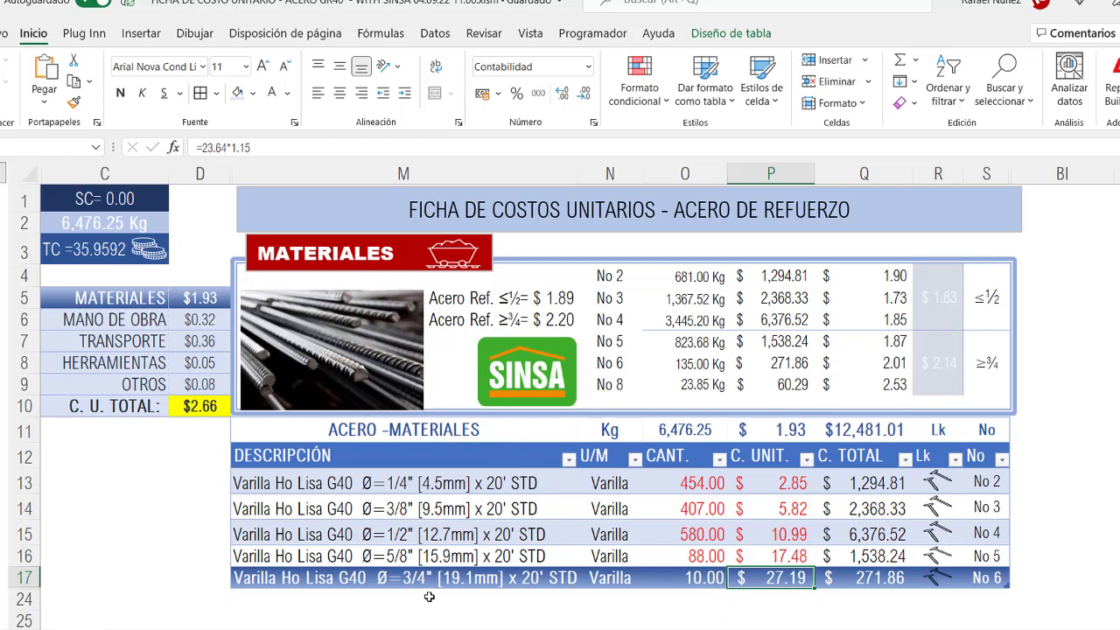
Step: Open the 3/4" bar's supplier link from row 17, compare the 3/4" offers on the SINSA results page and return to the cost sheet
click(938, 579)
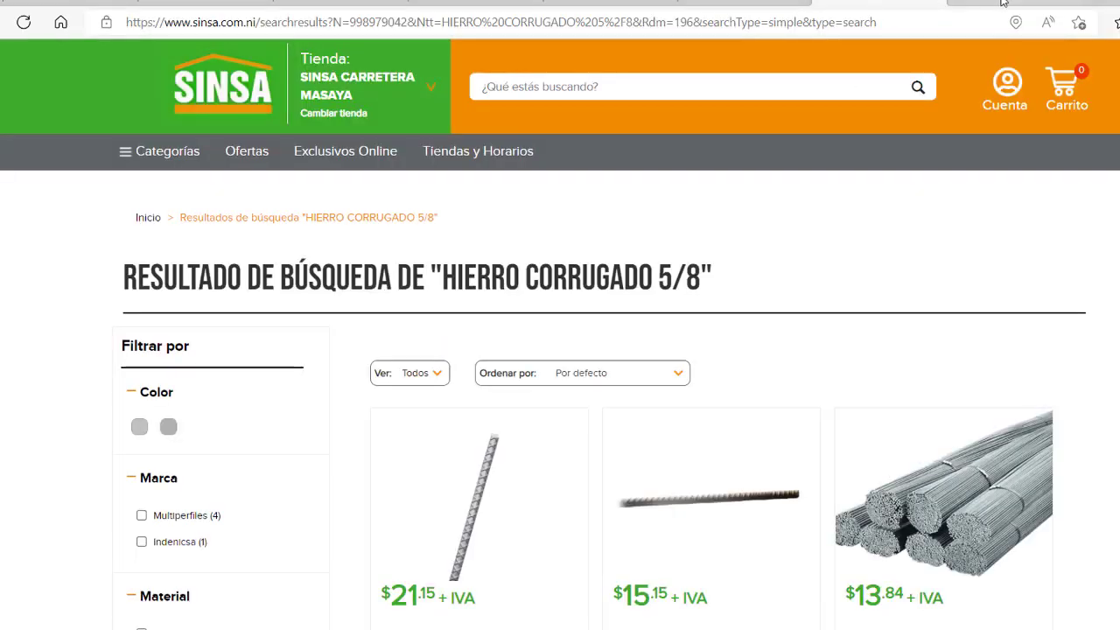
click(1002, 2)
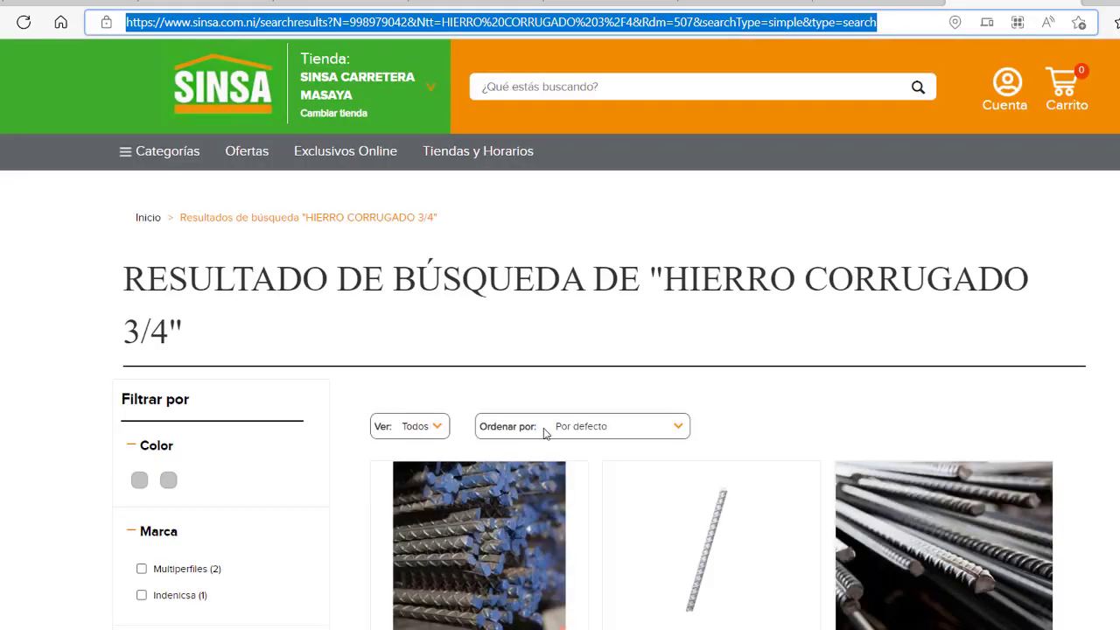
scroll(544, 433, down, 7)
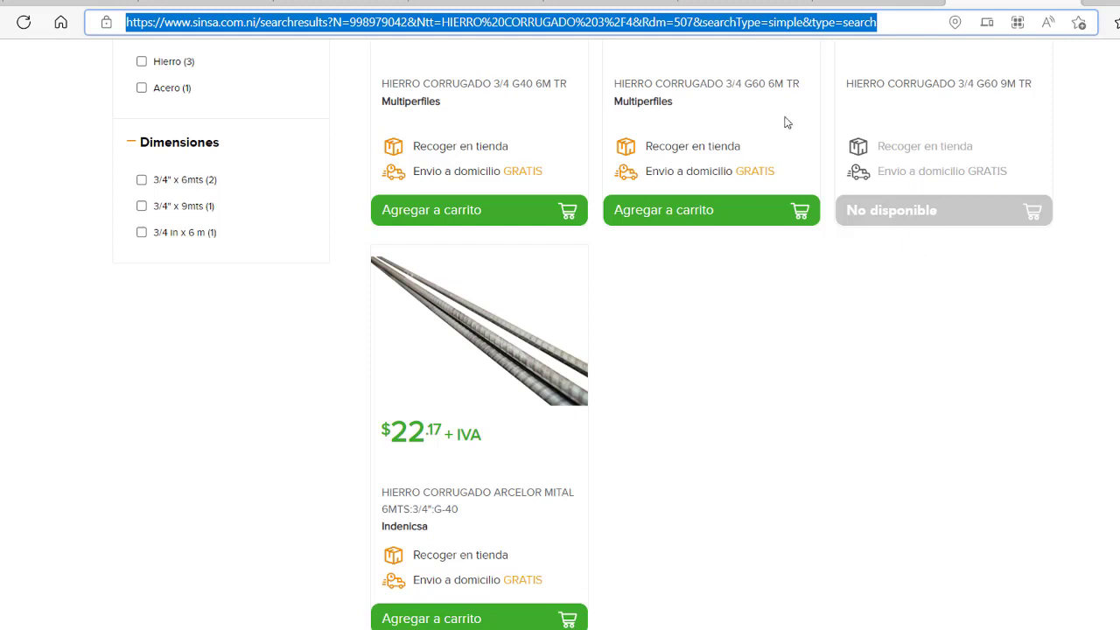
scroll(742, 149, up, 1)
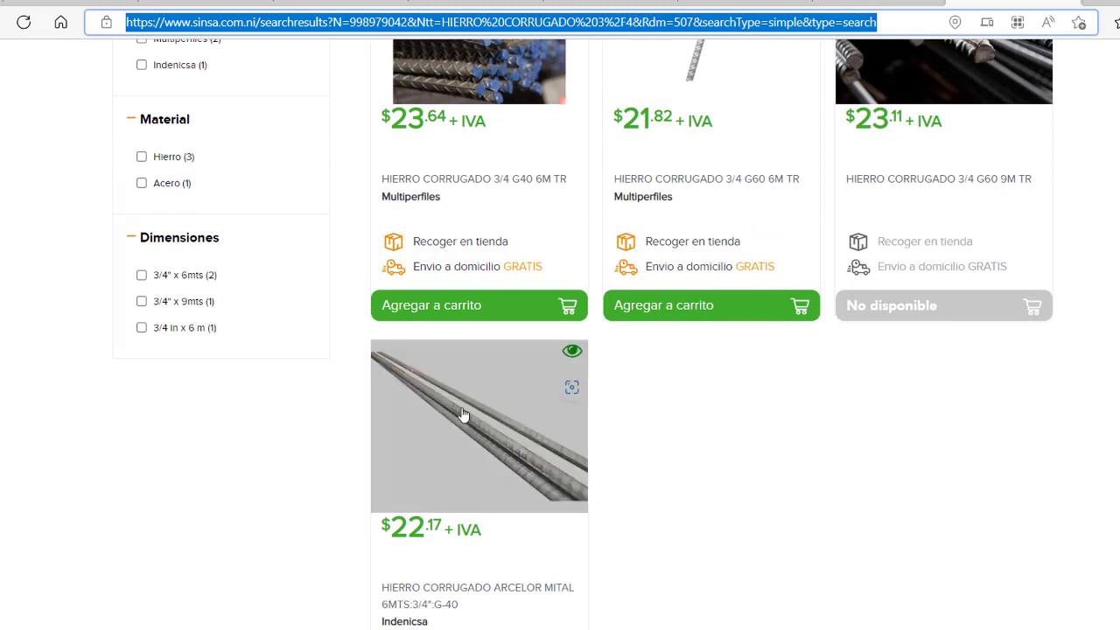
key(alt+Tab)
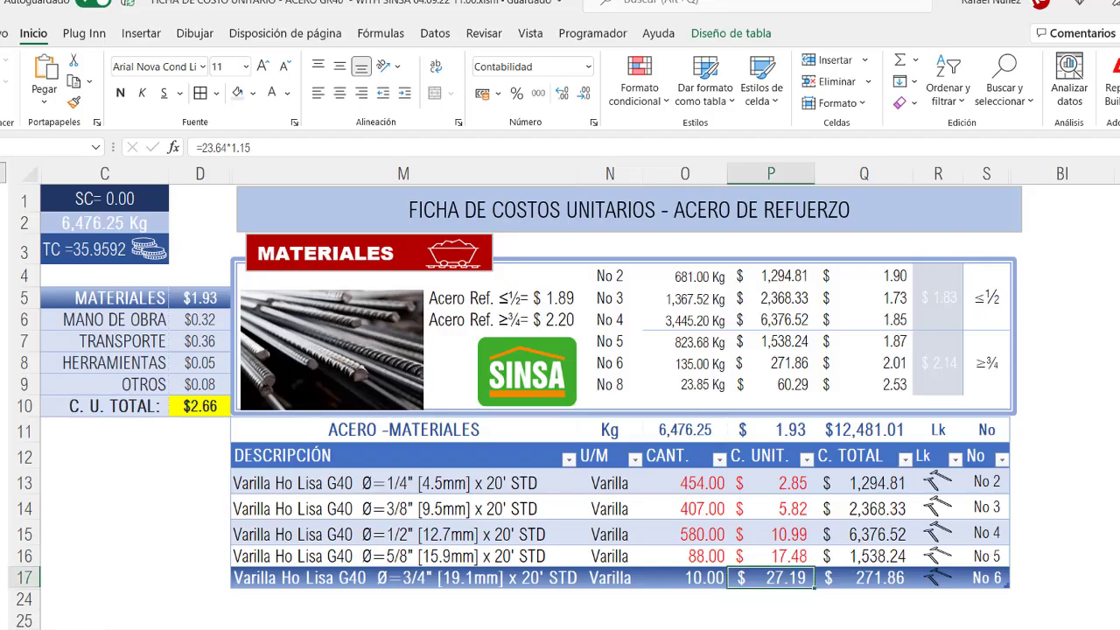
Step: Recheck the Arcelor Mital 3/4" G-40 price on the SINSA results page and set the unit cost formula in P17 to =22.17*1.15
click(259, 147)
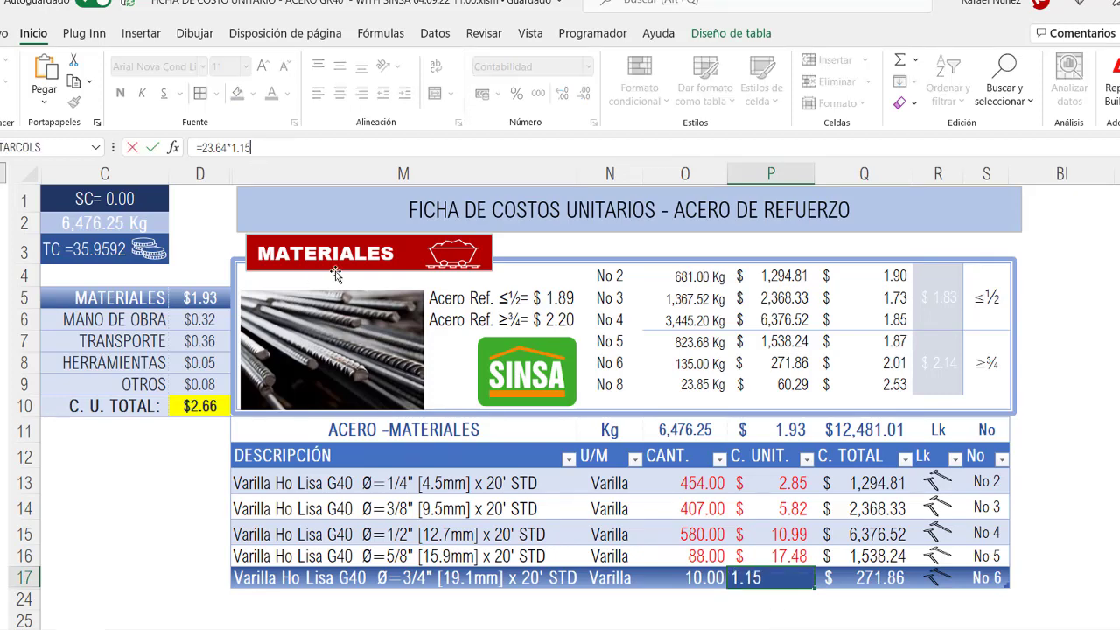
click(775, 579)
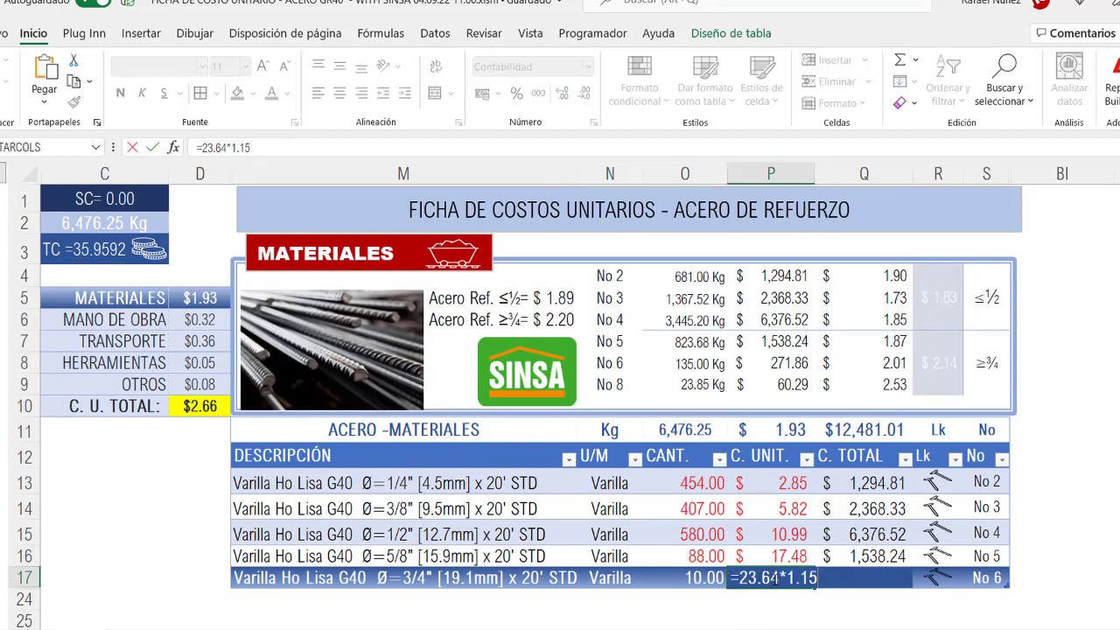
click(832, 627)
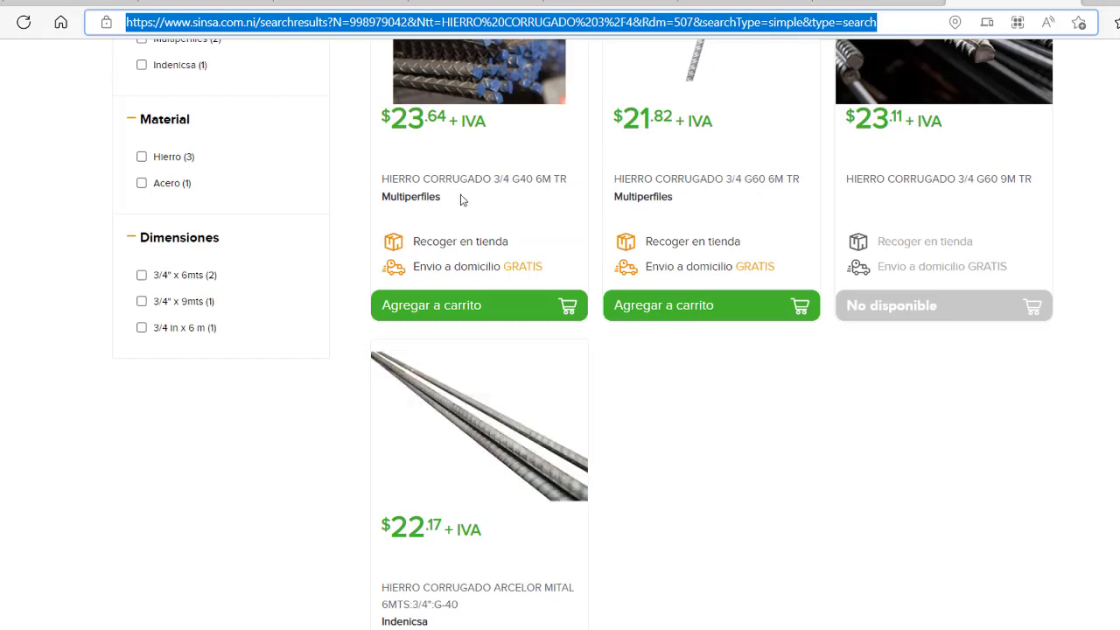
scroll(464, 210, up, 2)
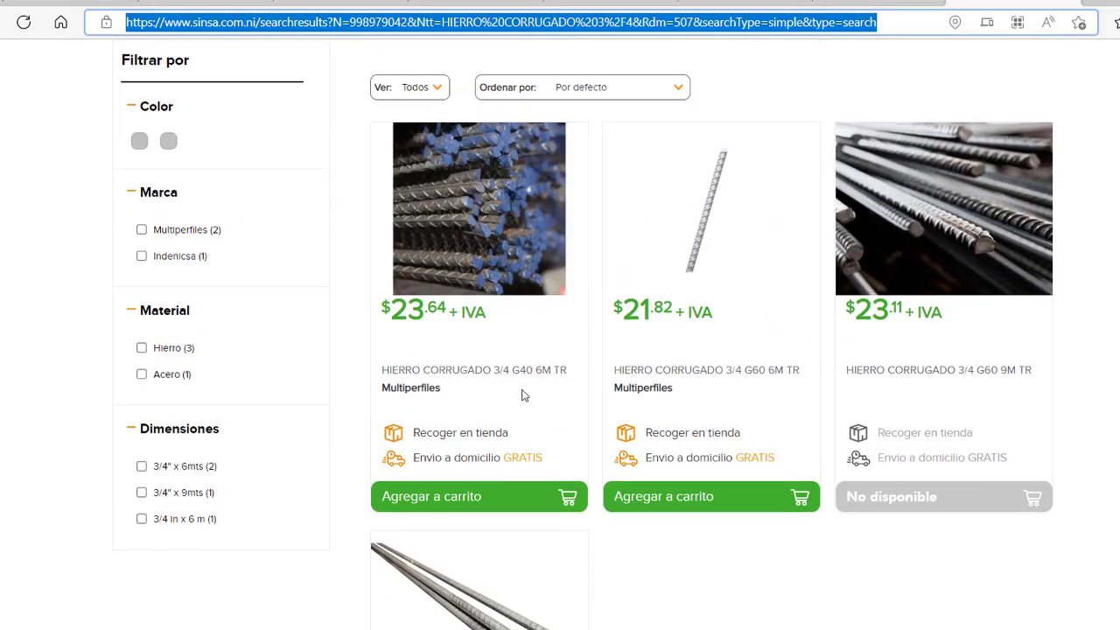
scroll(528, 420, down, 3)
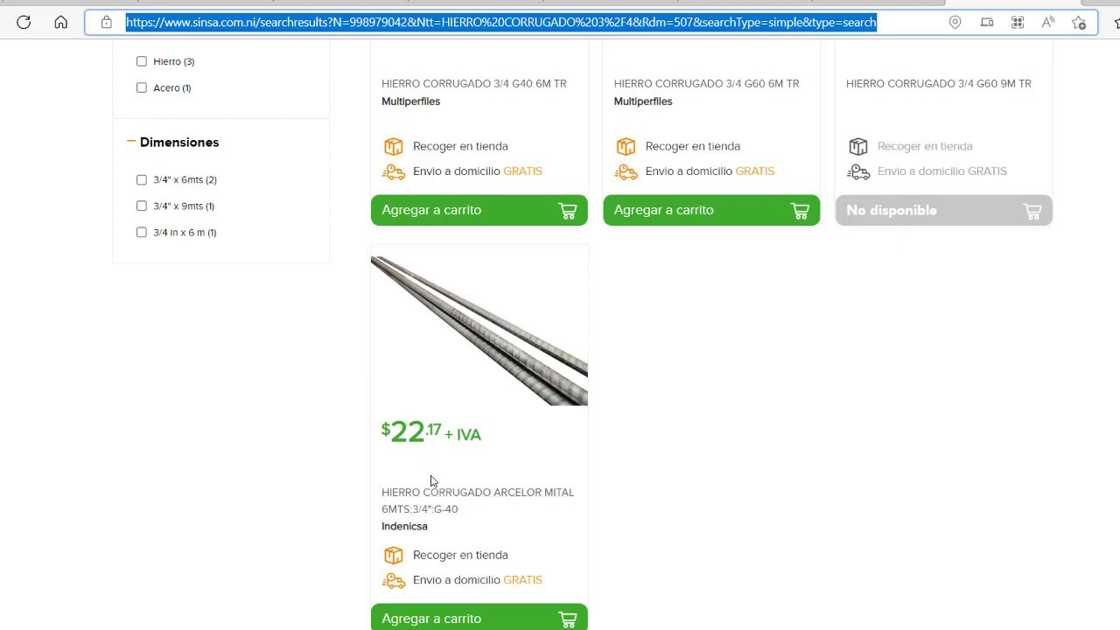
key(alt+Tab)
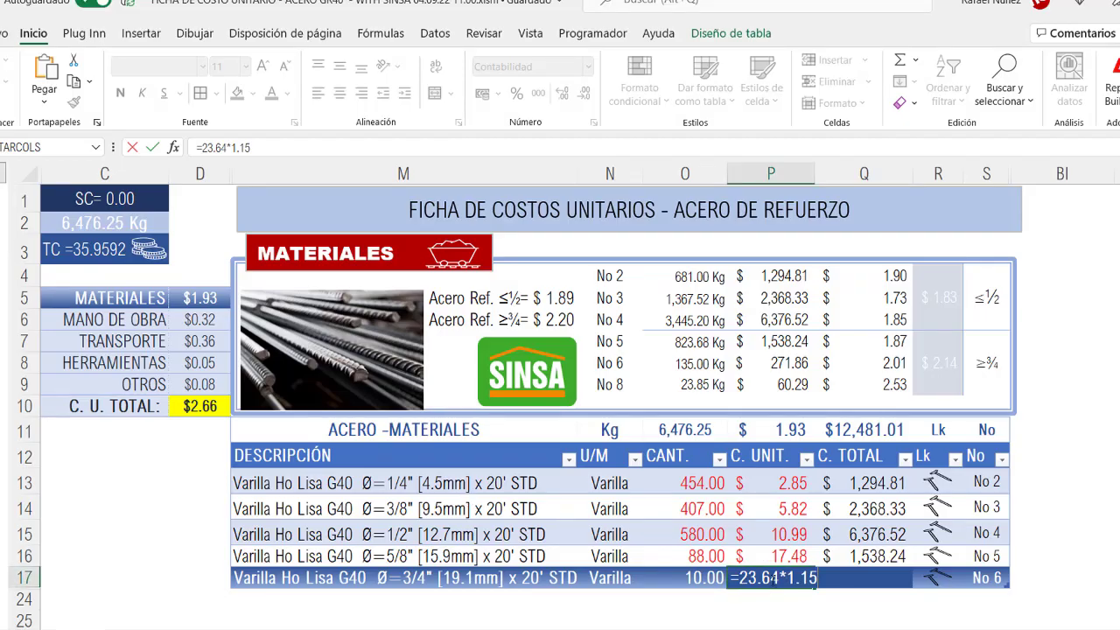
drag(778, 577, 751, 577)
text(2.17)
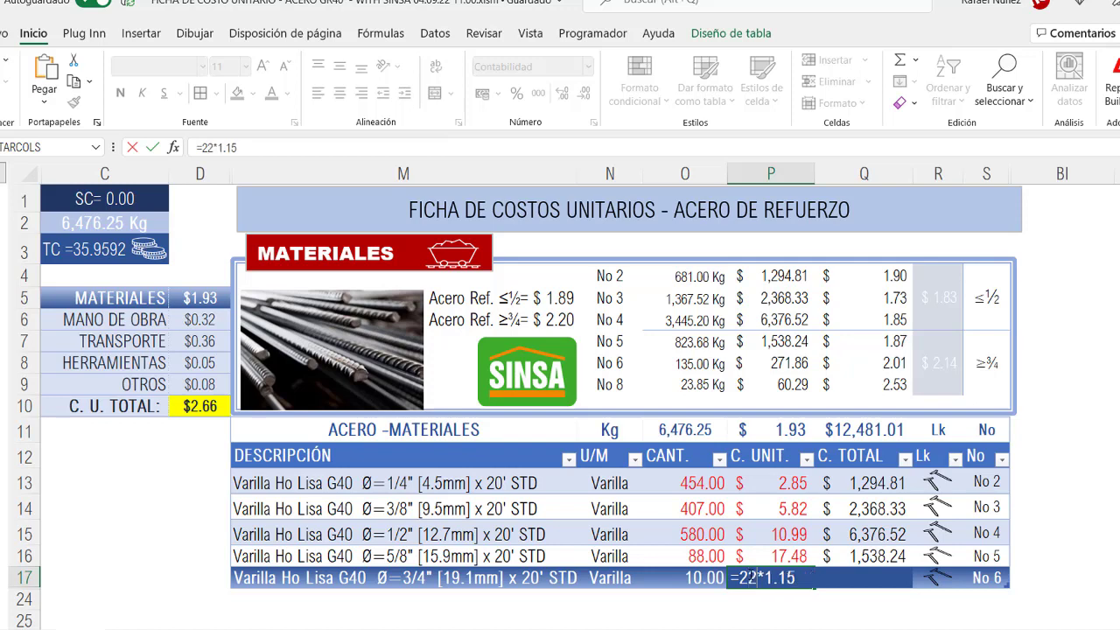
key(Return)
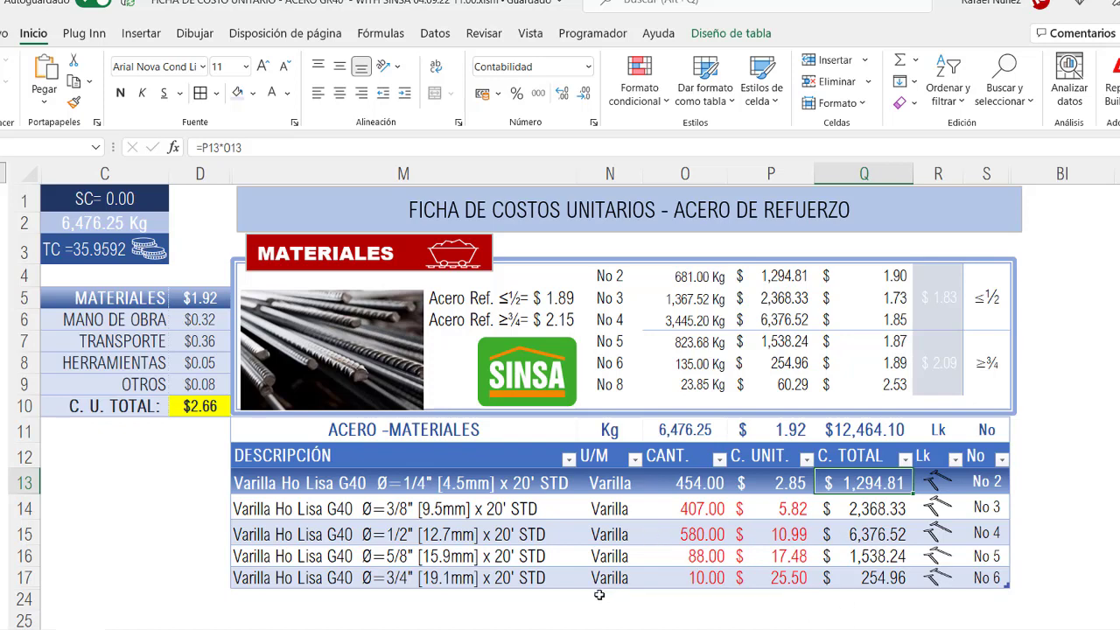
Step: Review the bar quantities in O13 to O17 and inspect the total cost formula in Q13 without changing it
click(681, 484)
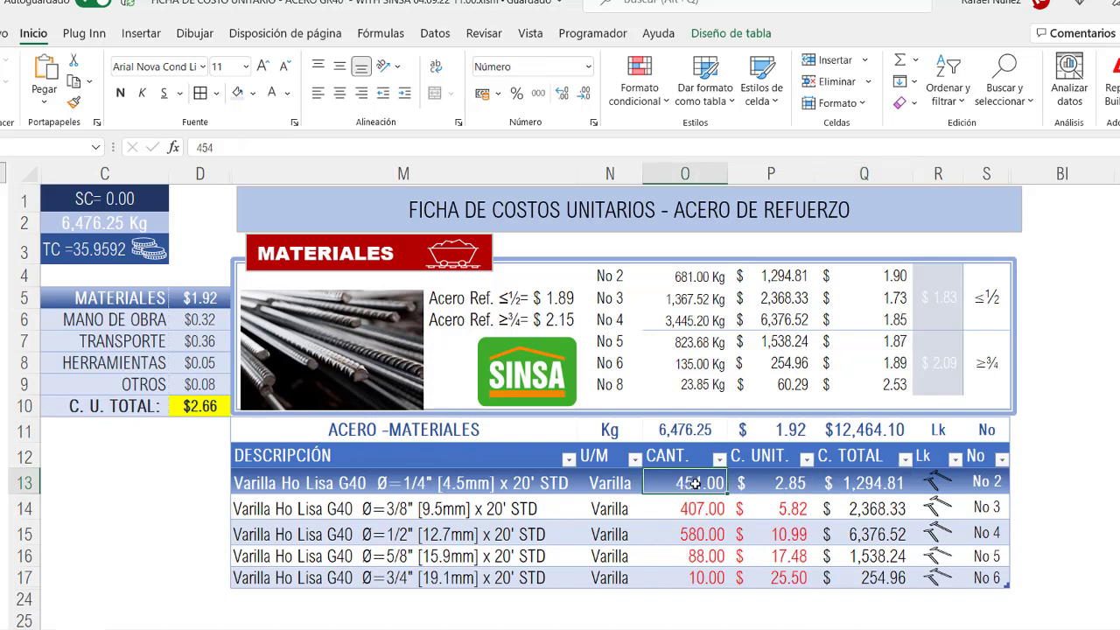
click(693, 501)
click(697, 534)
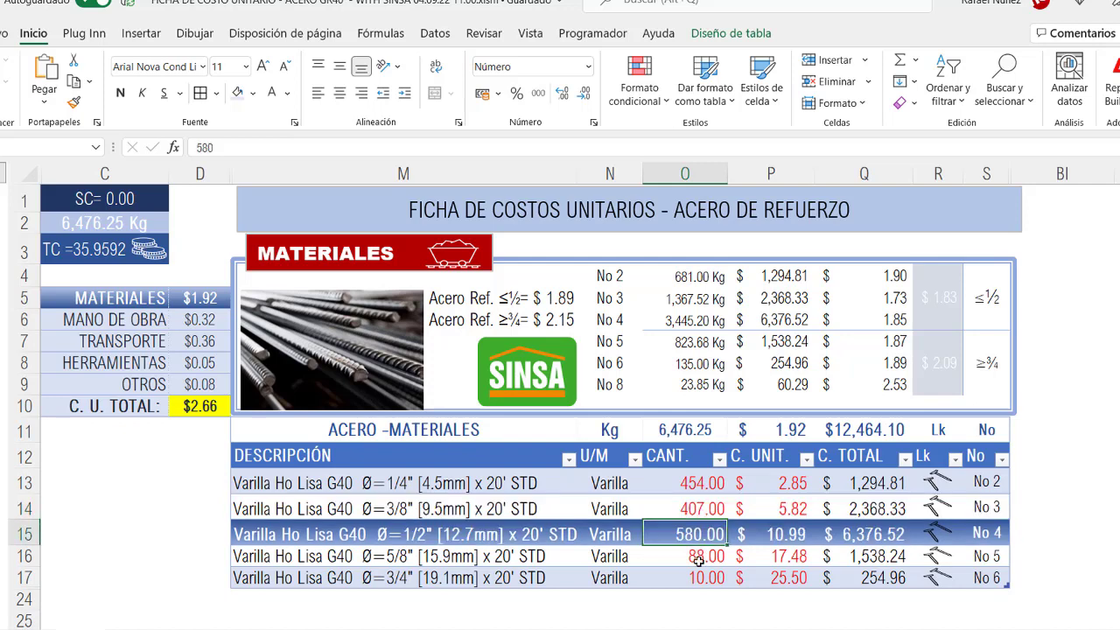
click(698, 560)
click(700, 577)
click(872, 483)
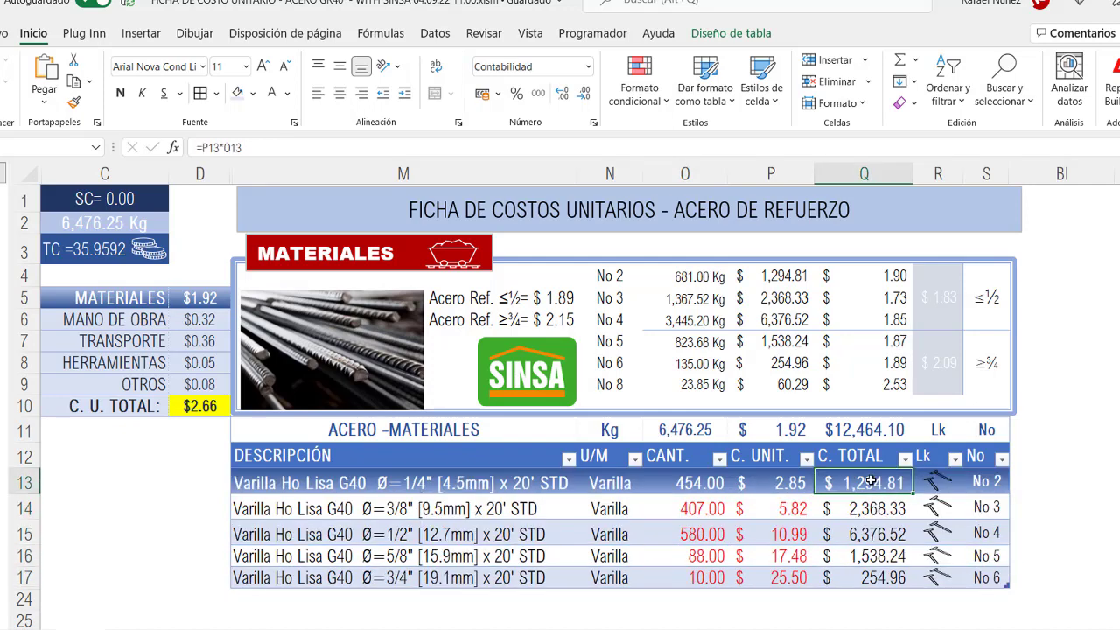
double_click(873, 482)
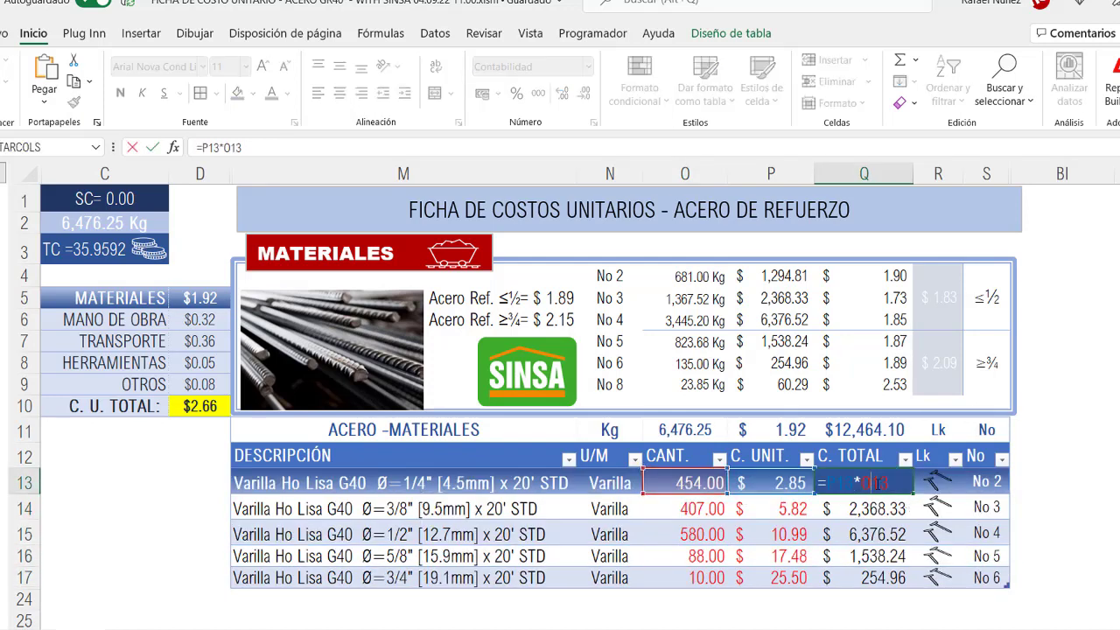
key(Escape)
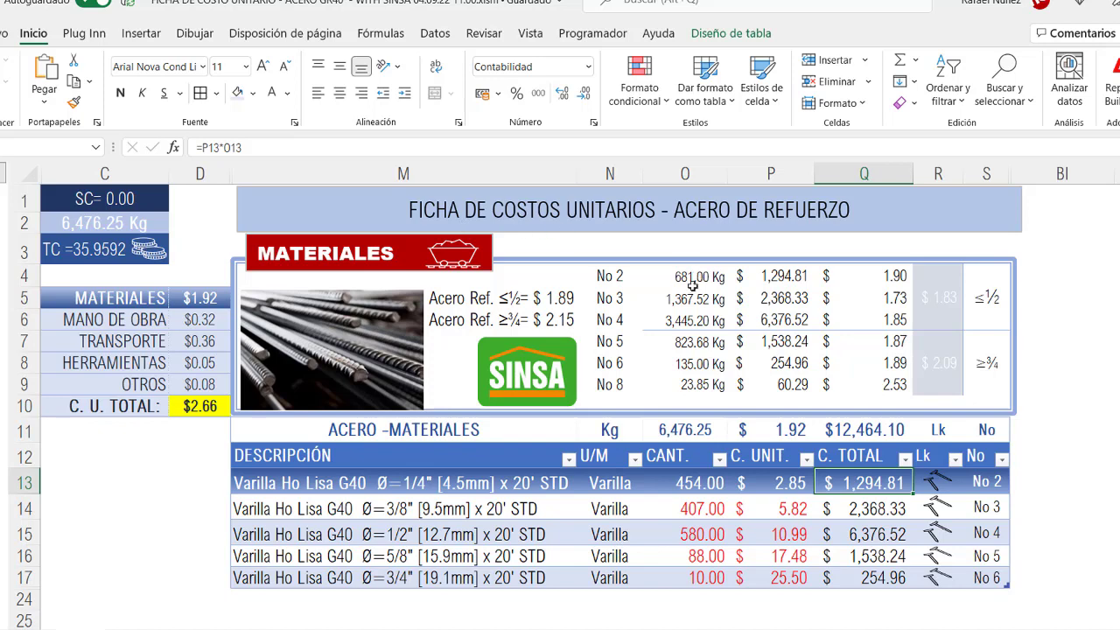
Step: Examine the bar numbers in the summary block N4:N9 and the No 8 weight and cost formulas in O9 and P9
drag(615, 274, 620, 386)
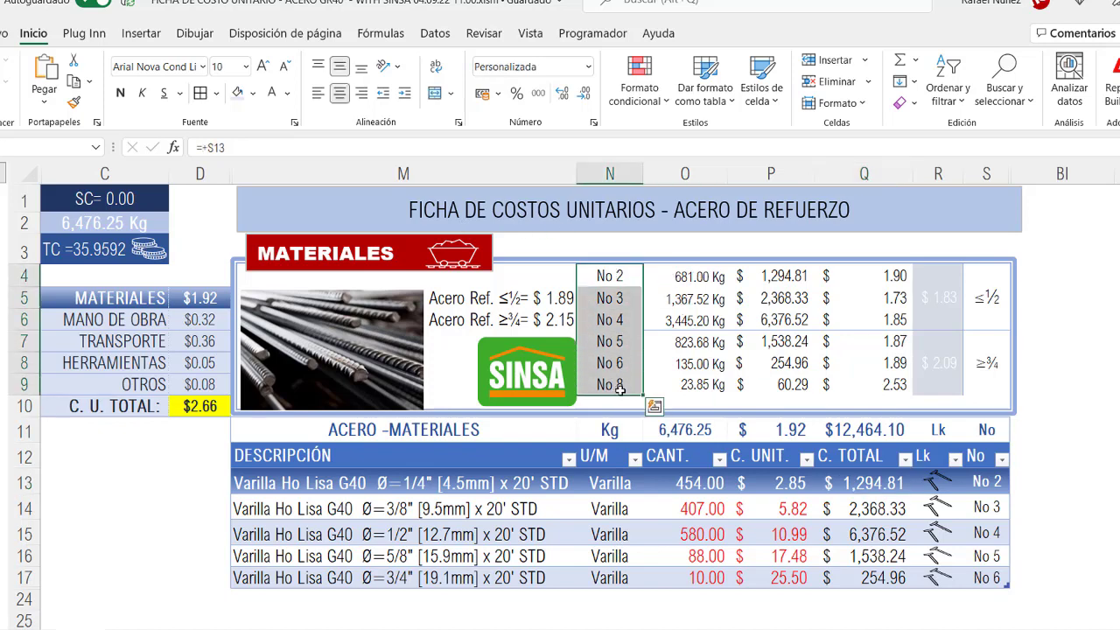
click(387, 595)
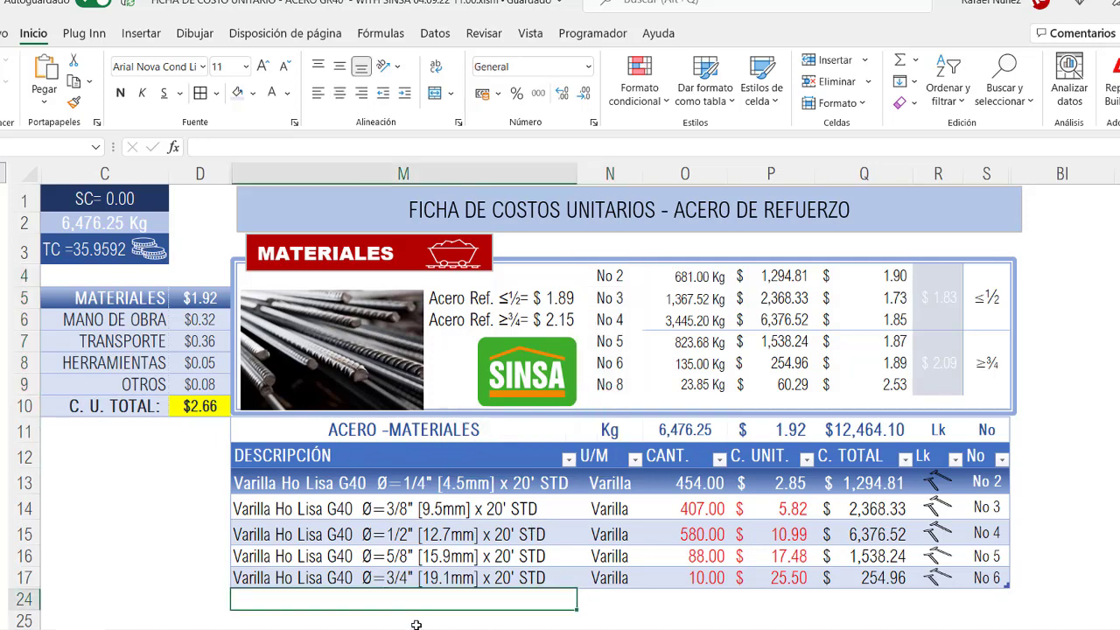
double_click(700, 381)
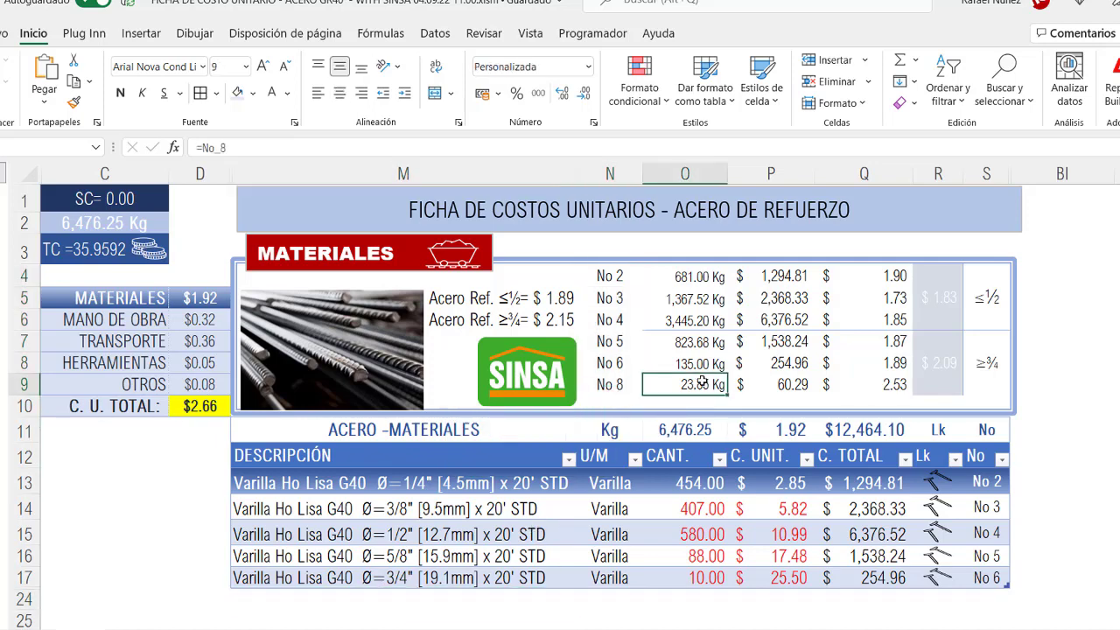
double_click(783, 384)
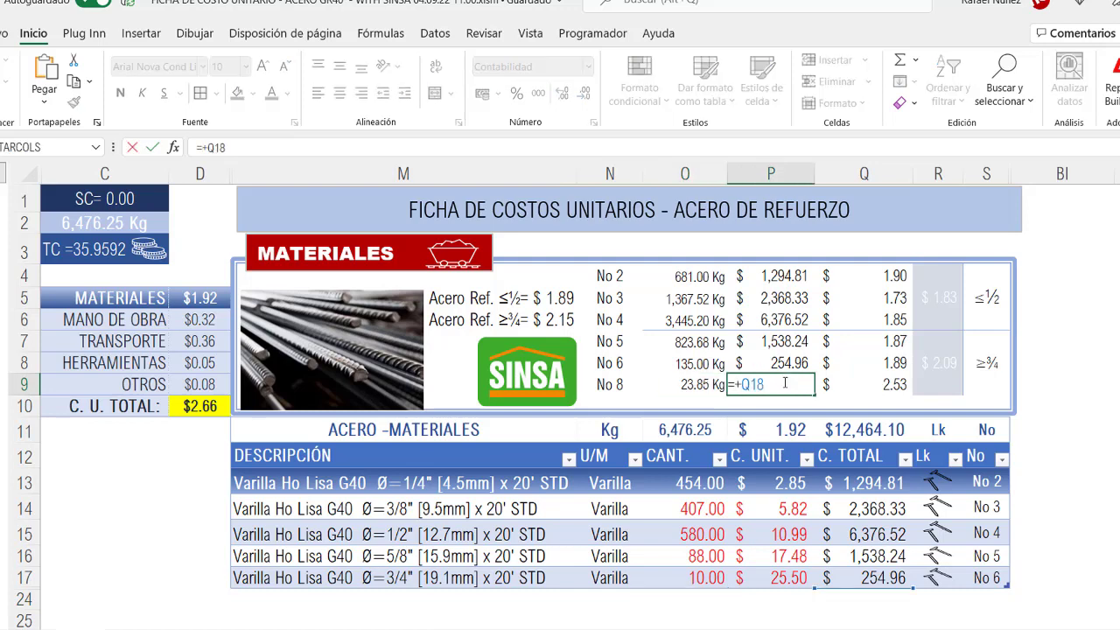
key(Escape)
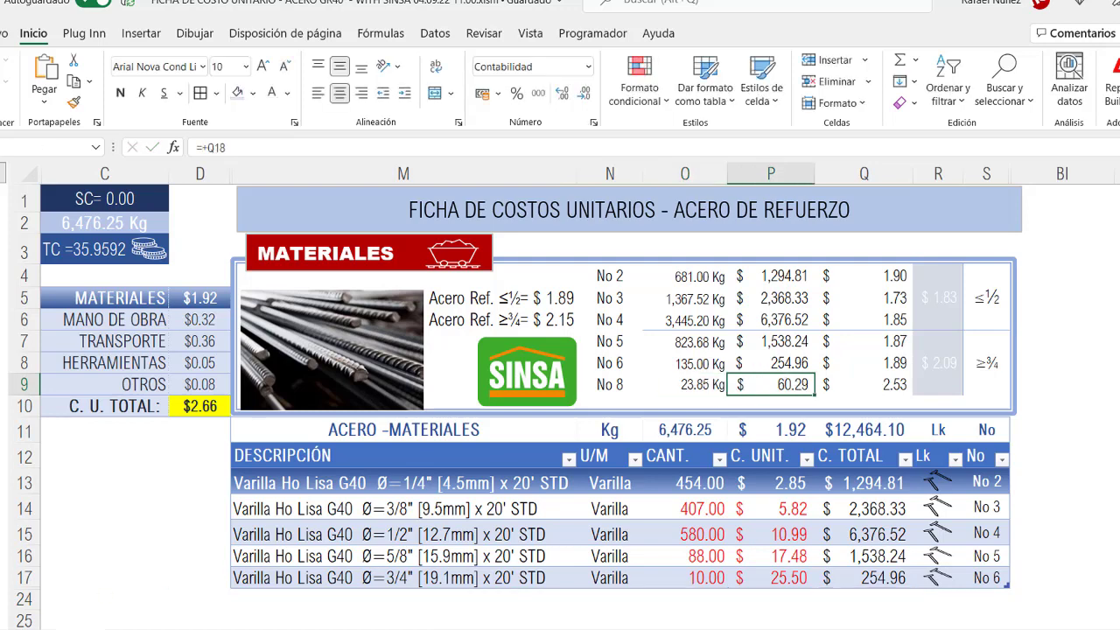
Step: Open the supplier links of the 1" bar and the No 18 tie wire, and decline the browser's vertical tabs offer
scroll(560, 393, down, 2)
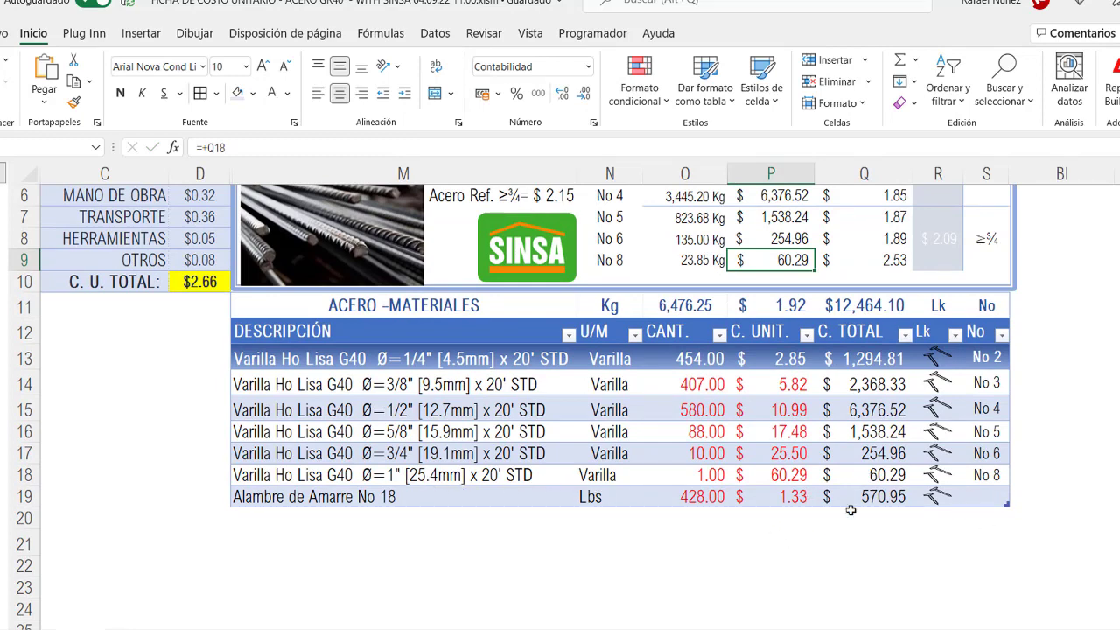
click(937, 478)
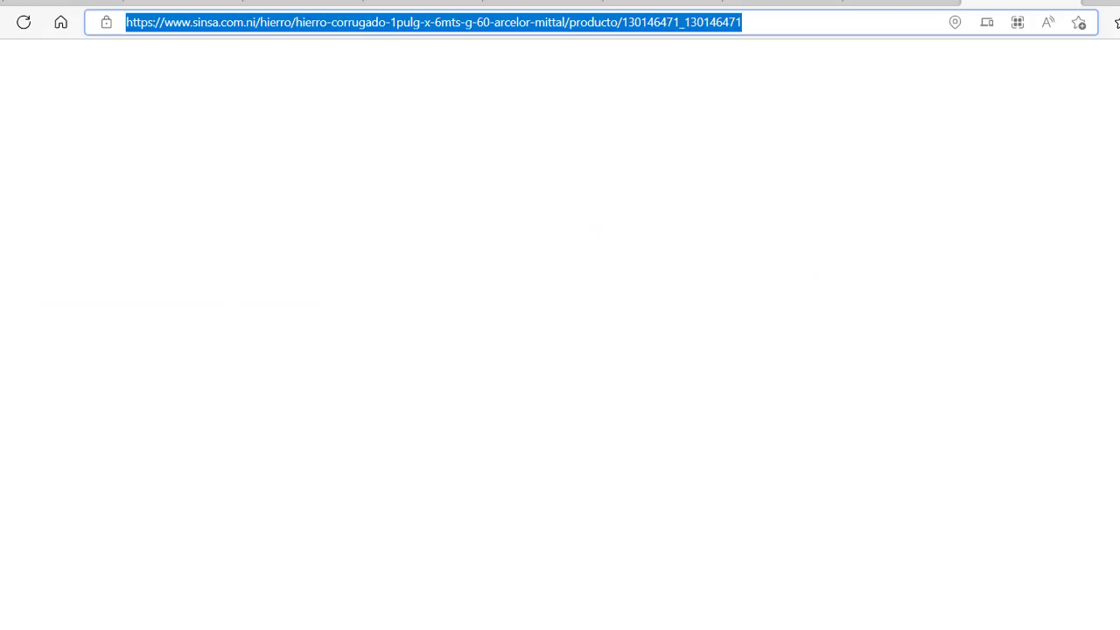
key(alt+Tab)
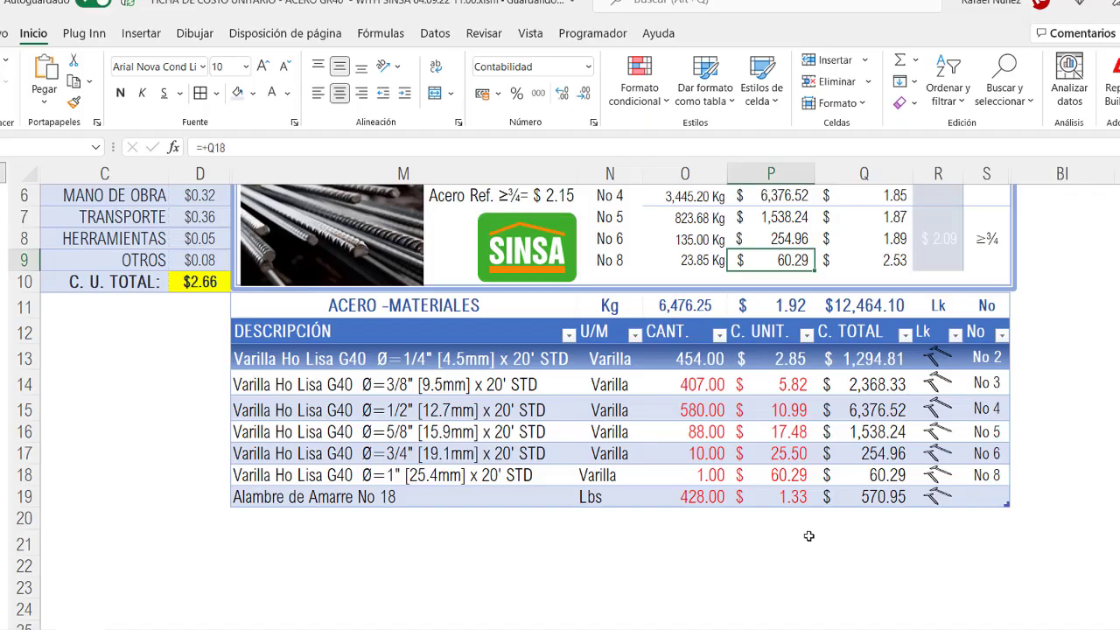
click(939, 499)
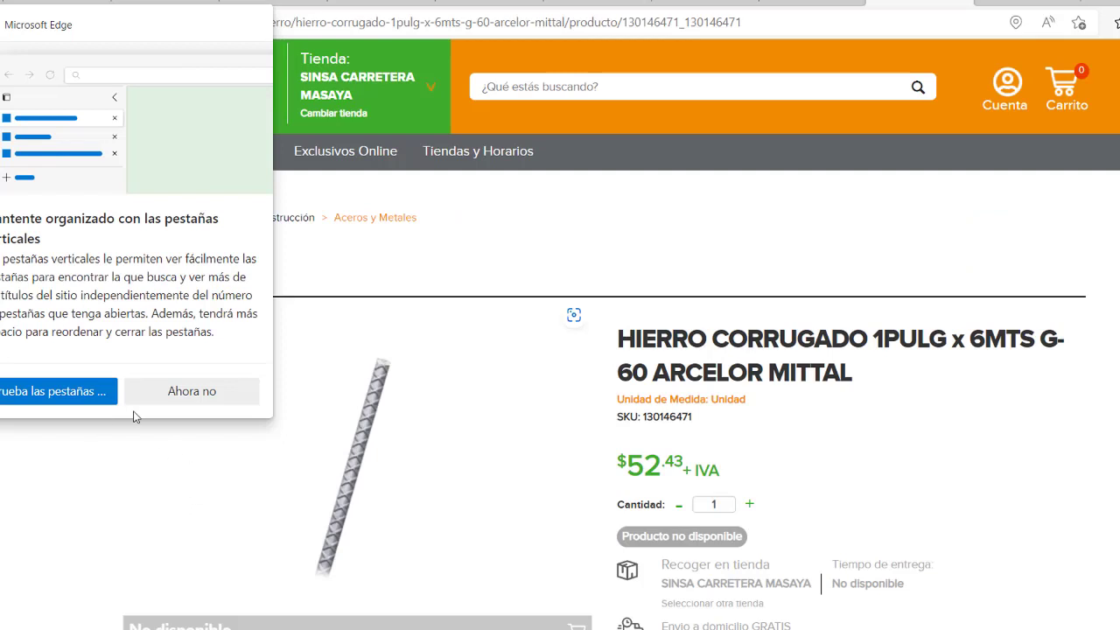
click(195, 391)
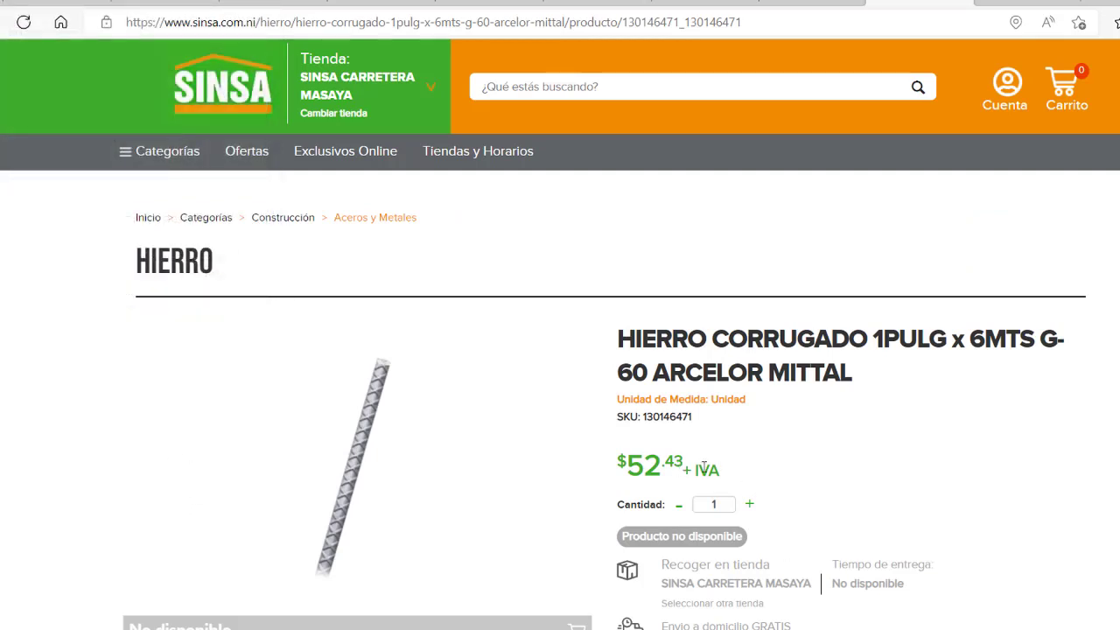
Step: Return to the cost sheet and check the 1" bar's unit cost formula in P18 against its product page price, leaving it unedited
key(alt+Tab)
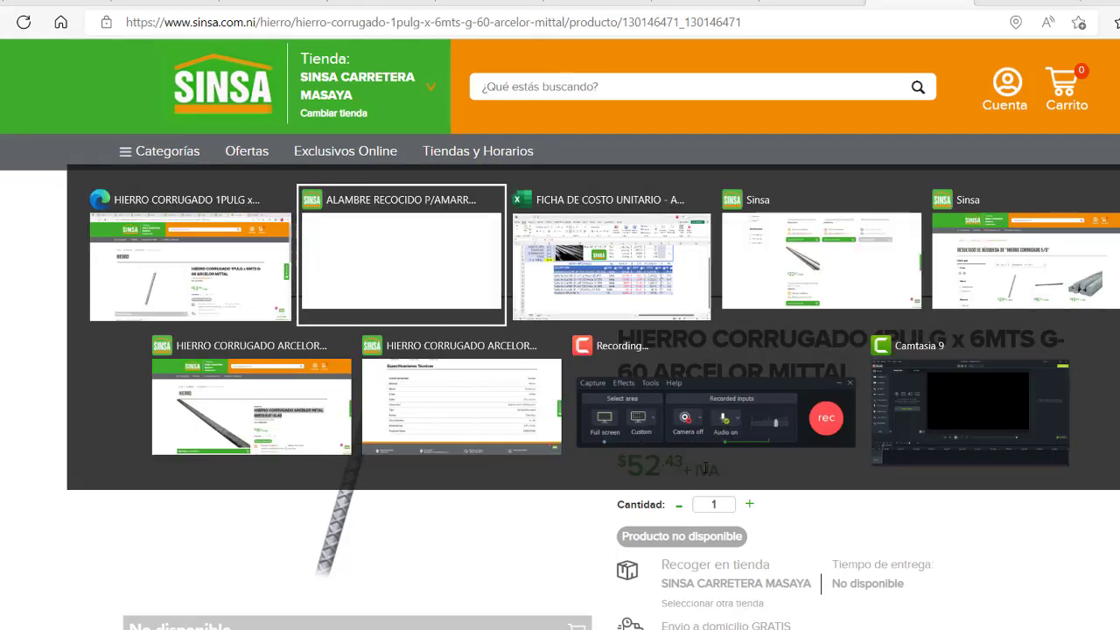
key(alt+Tab)
key(alt+Tab)
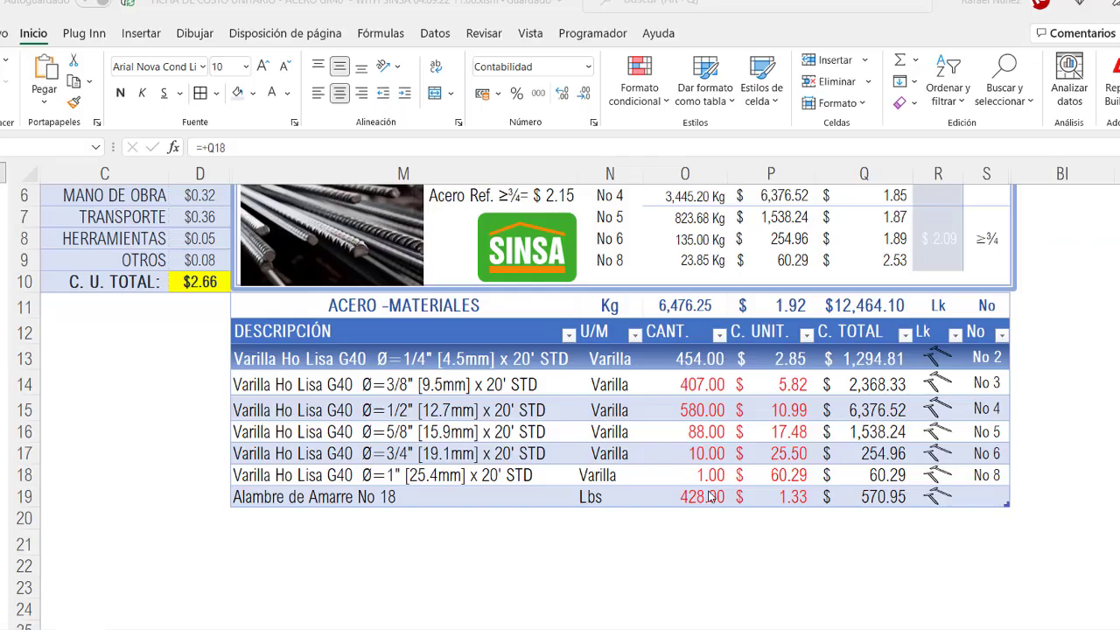
click(786, 475)
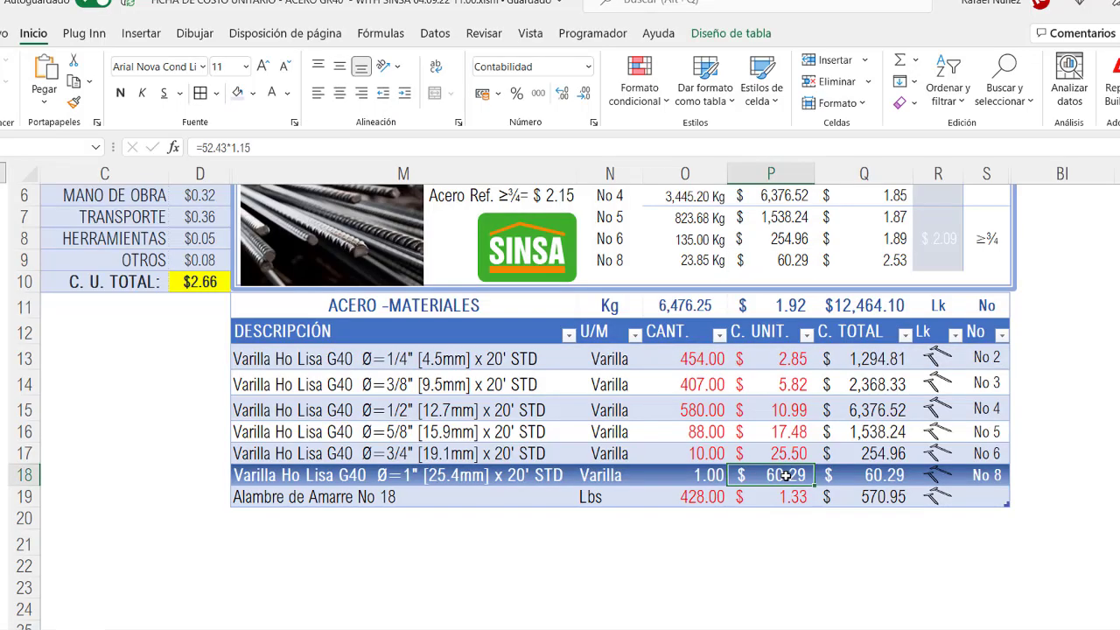
key(F2)
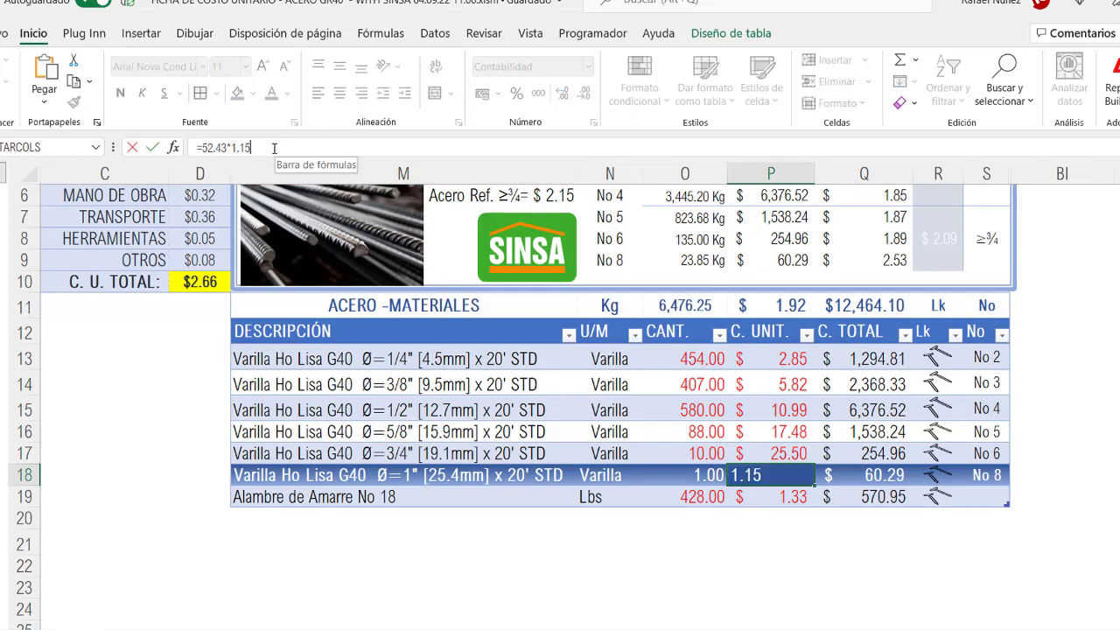
drag(740, 474, 778, 475)
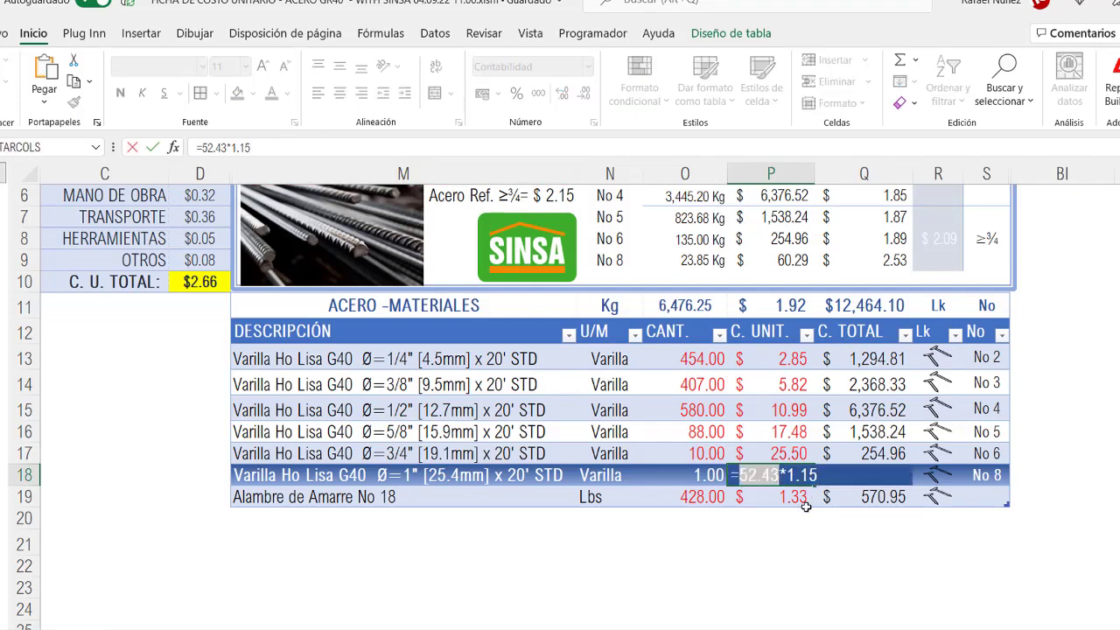
key(Escape)
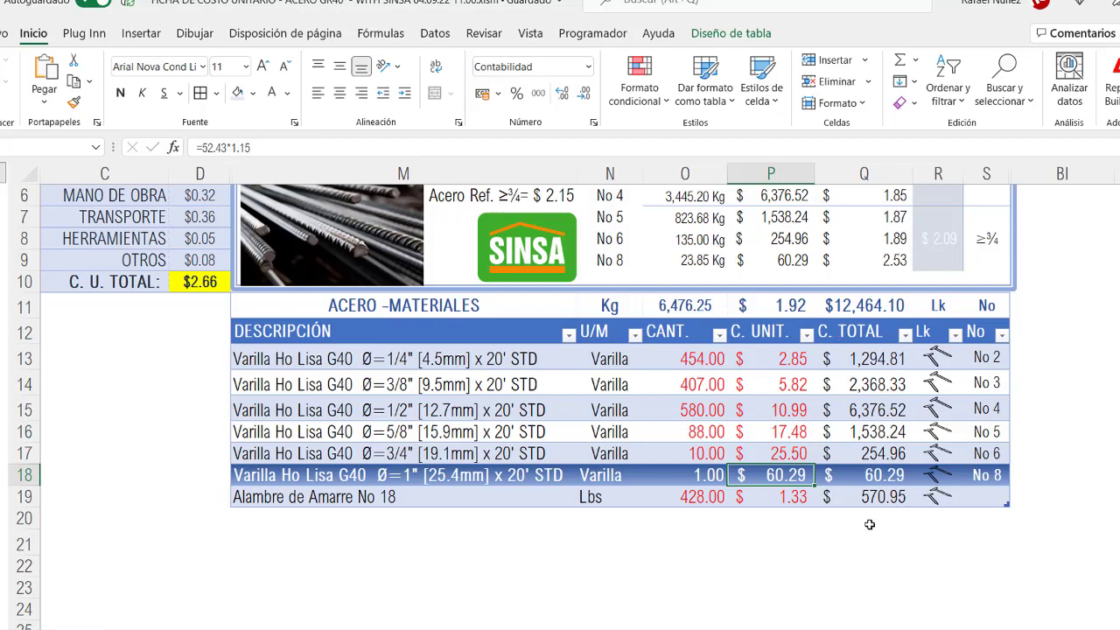
Step: Compare the No 18 tie wire's price on its SINSA product page with the unit cost formula in P19
key(alt+Tab)
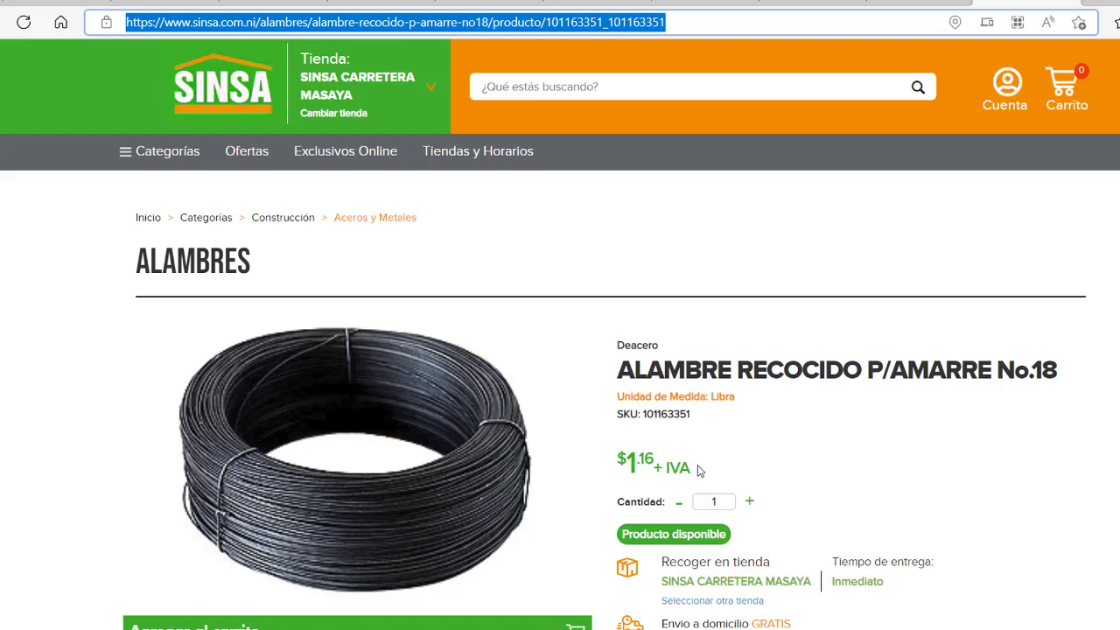
key(alt+Tab)
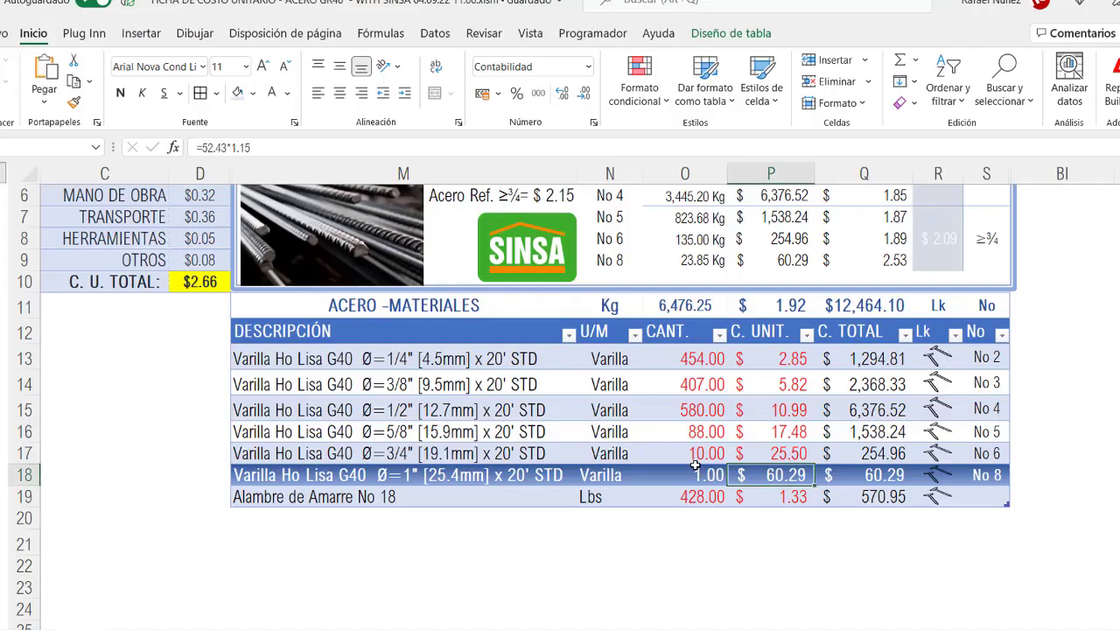
click(795, 498)
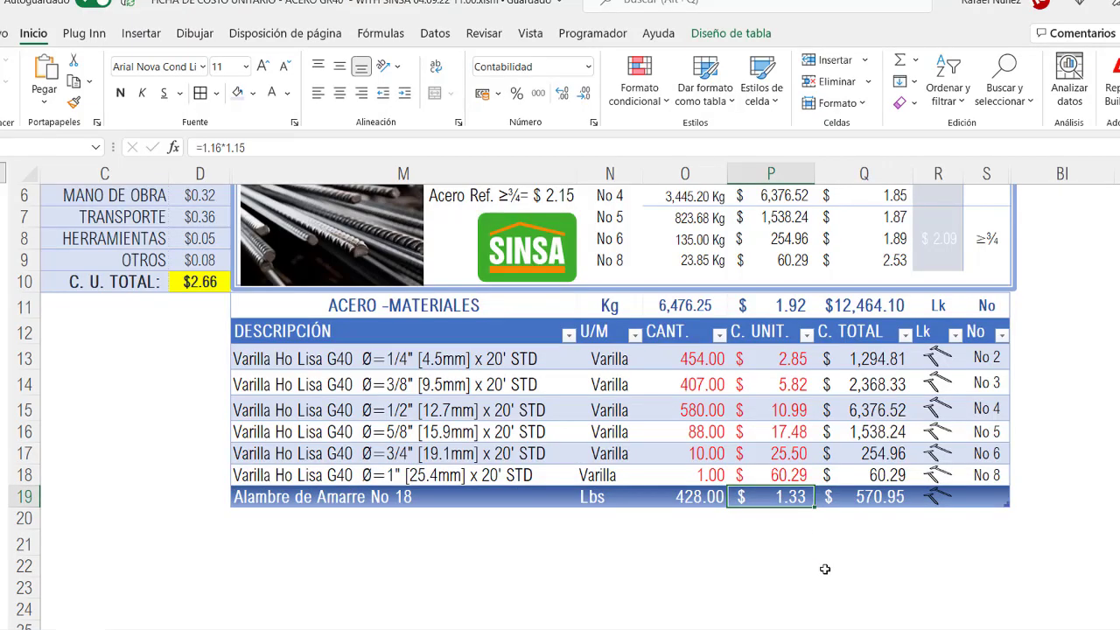
Step: Review the unit cost formulas of the bars and the tie wire in P13:P19 without editing them
drag(794, 359, 794, 496)
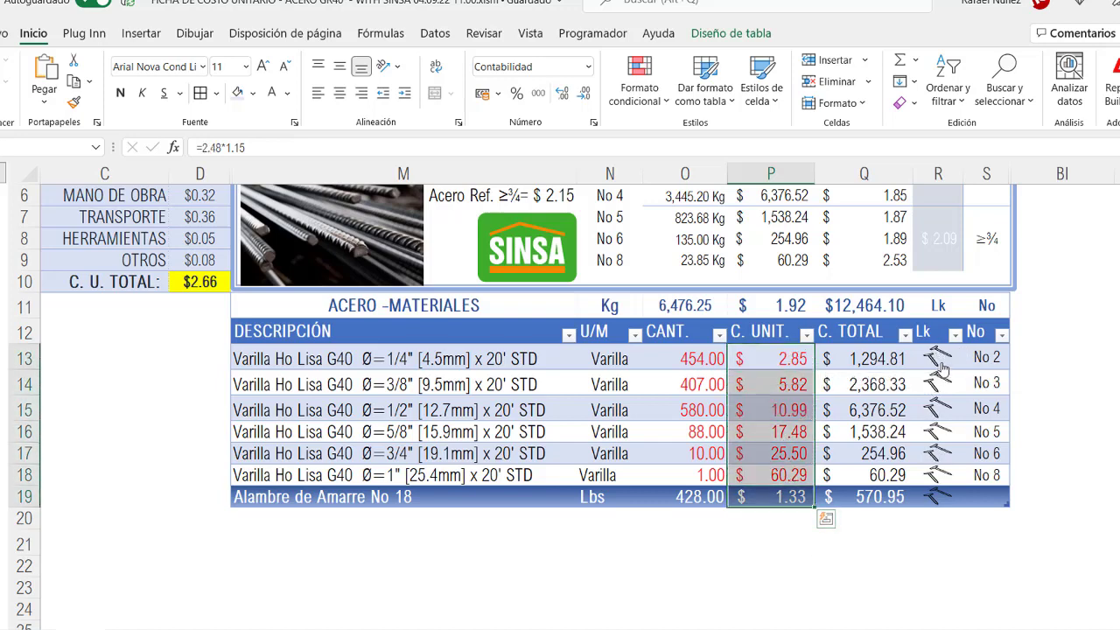
scroll(525, 399, up, 1)
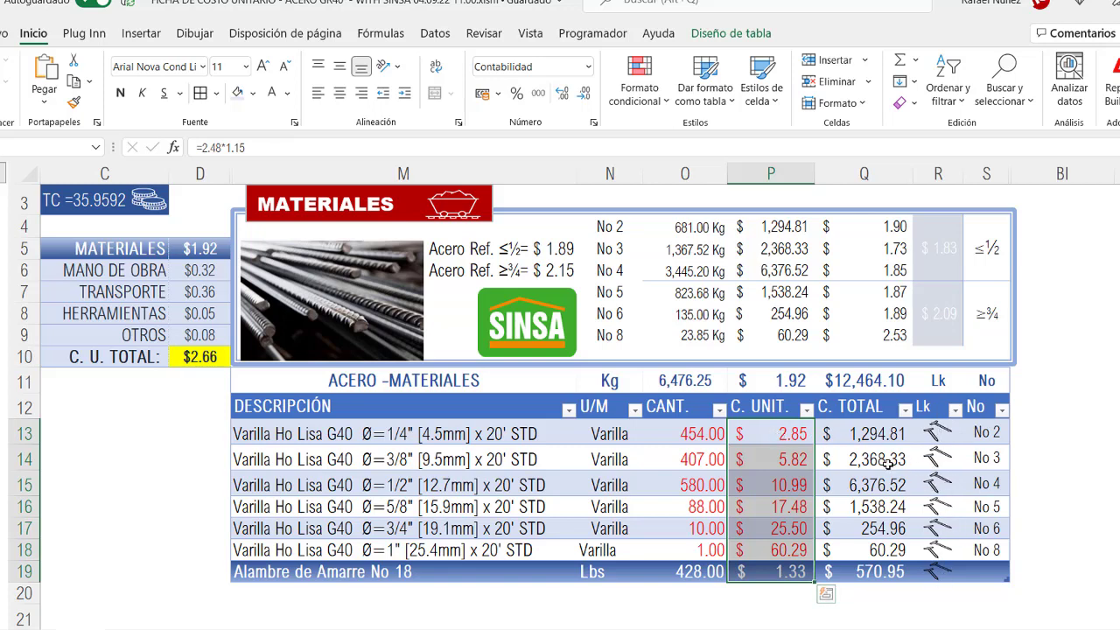
click(788, 435)
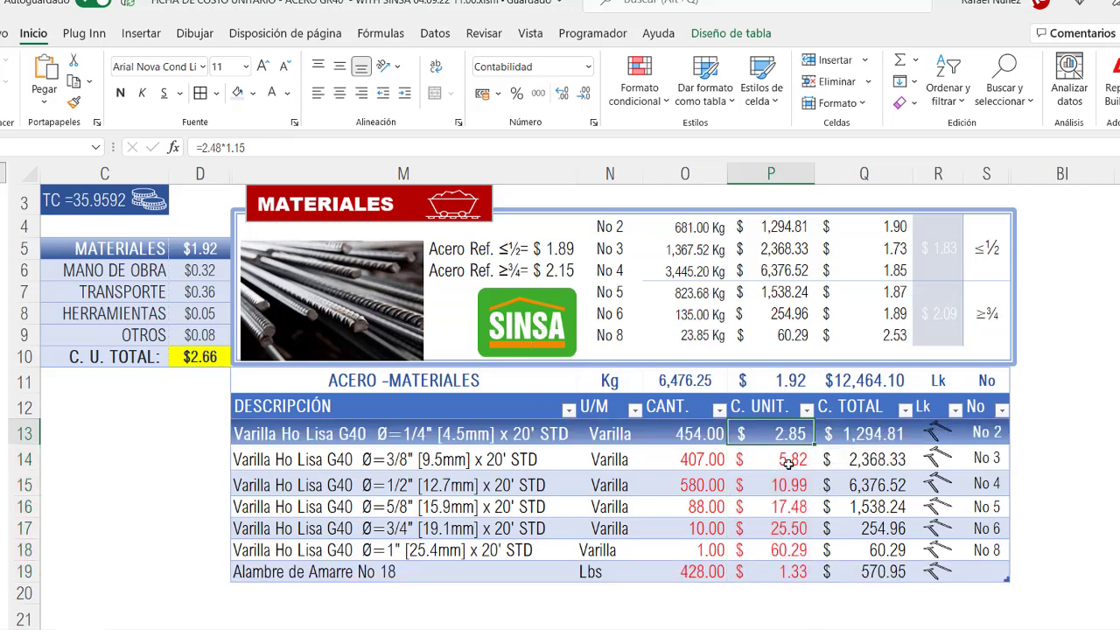
click(789, 461)
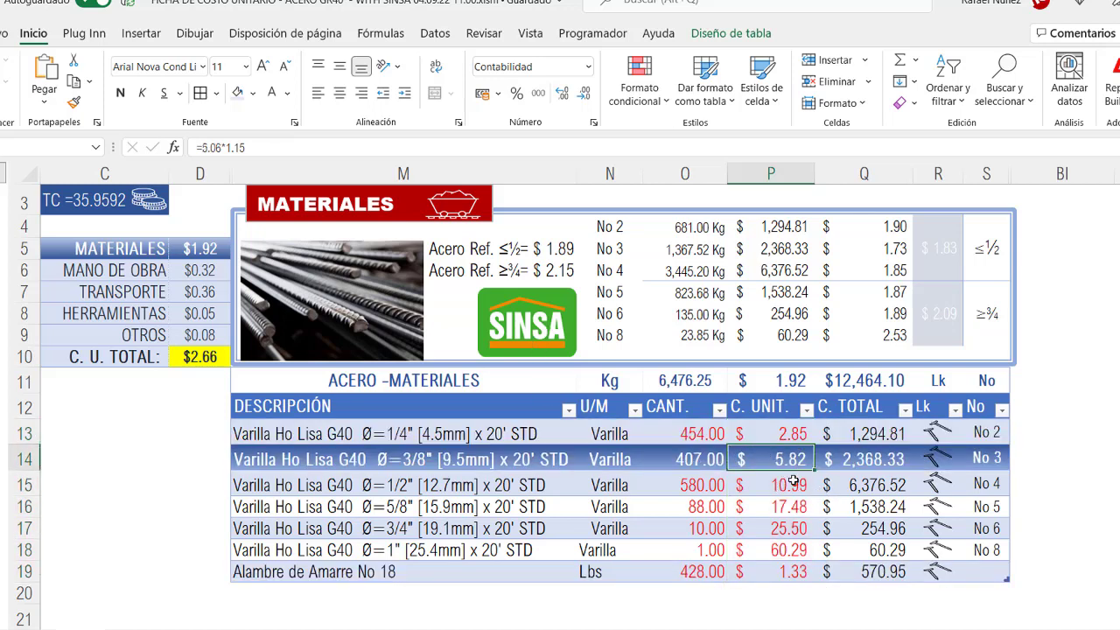
key(Down)
key(Down)
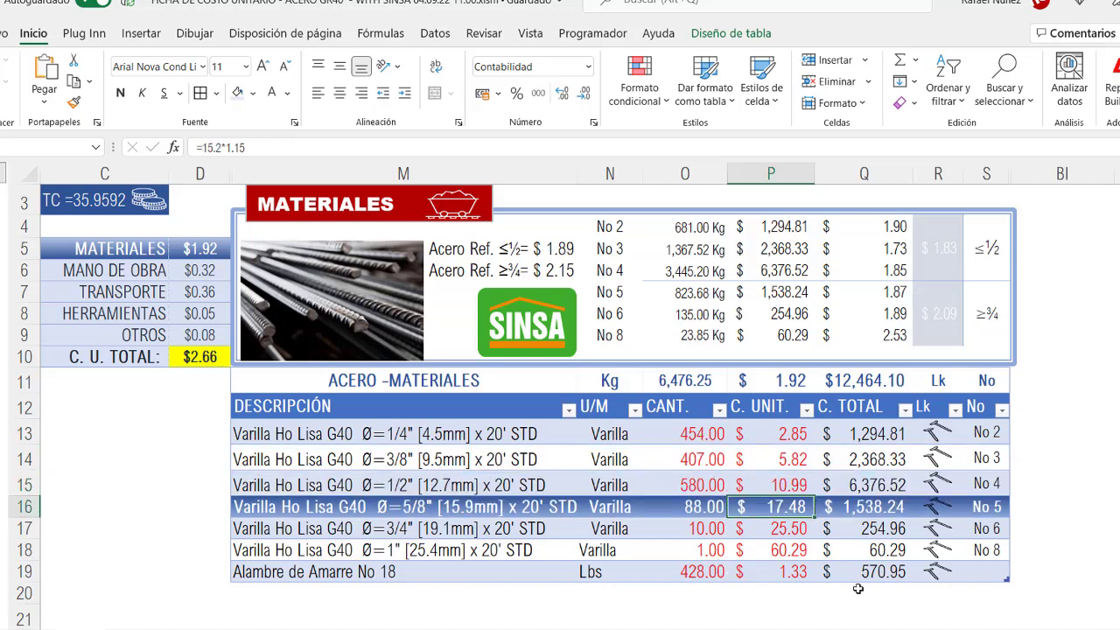
click(794, 571)
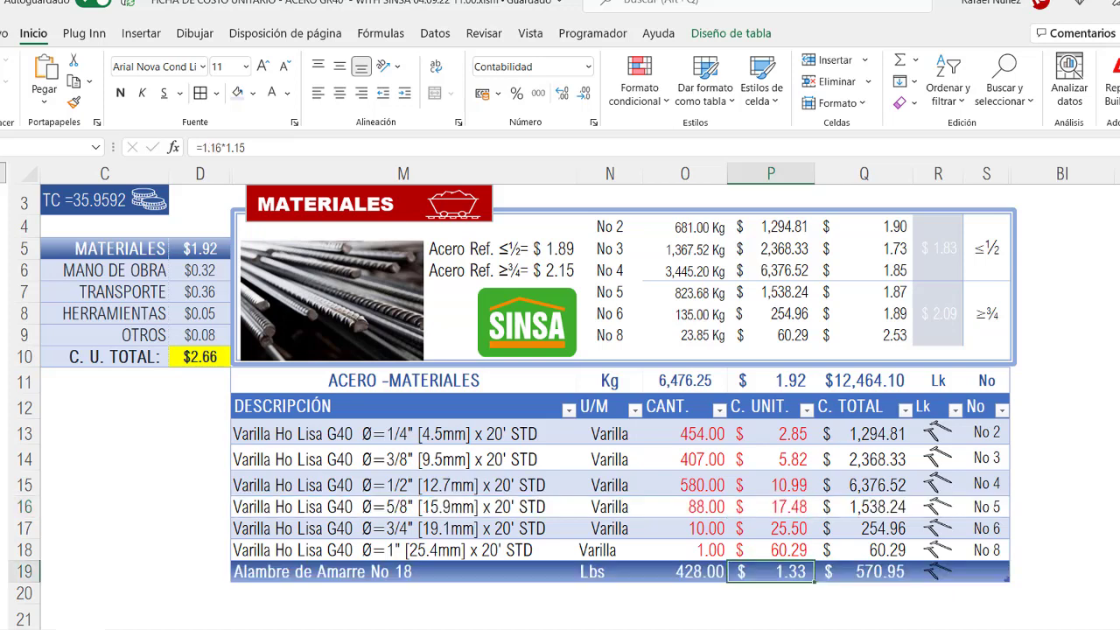
double_click(762, 573)
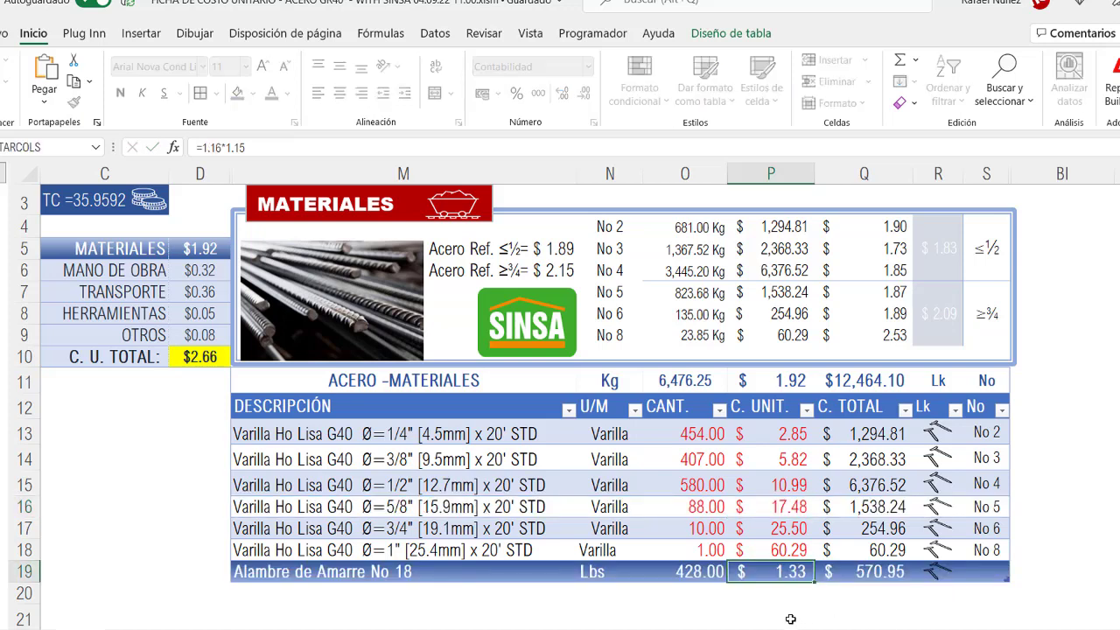
key(Escape)
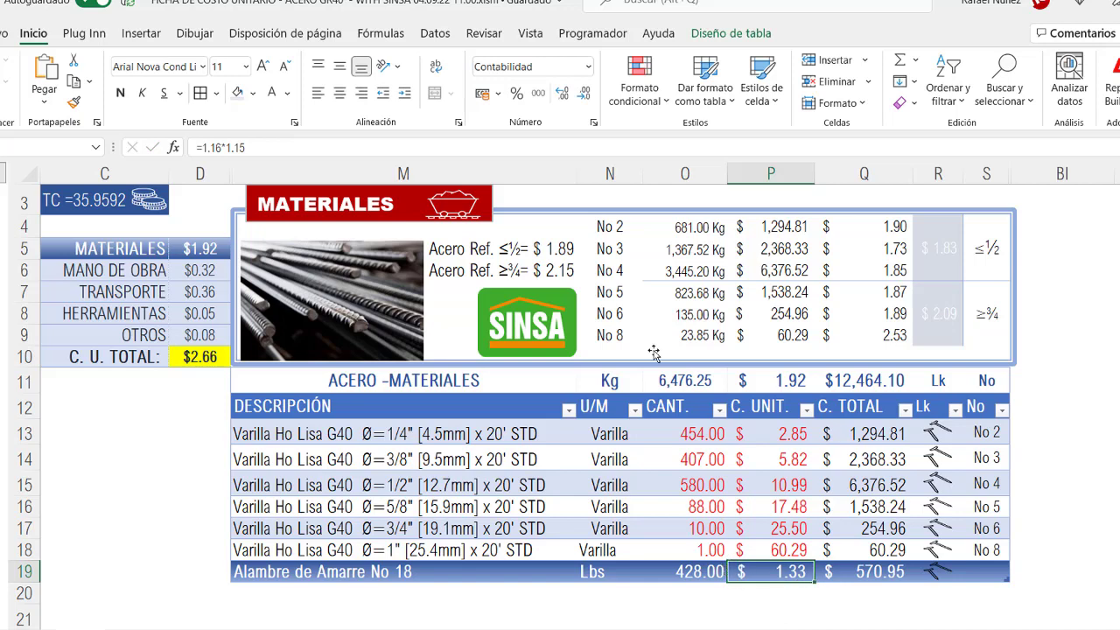
Step: Inspect the No 2 and No 3 weight formulas in O4 and O5 of the summary block, cancelling each edit
drag(627, 225, 696, 272)
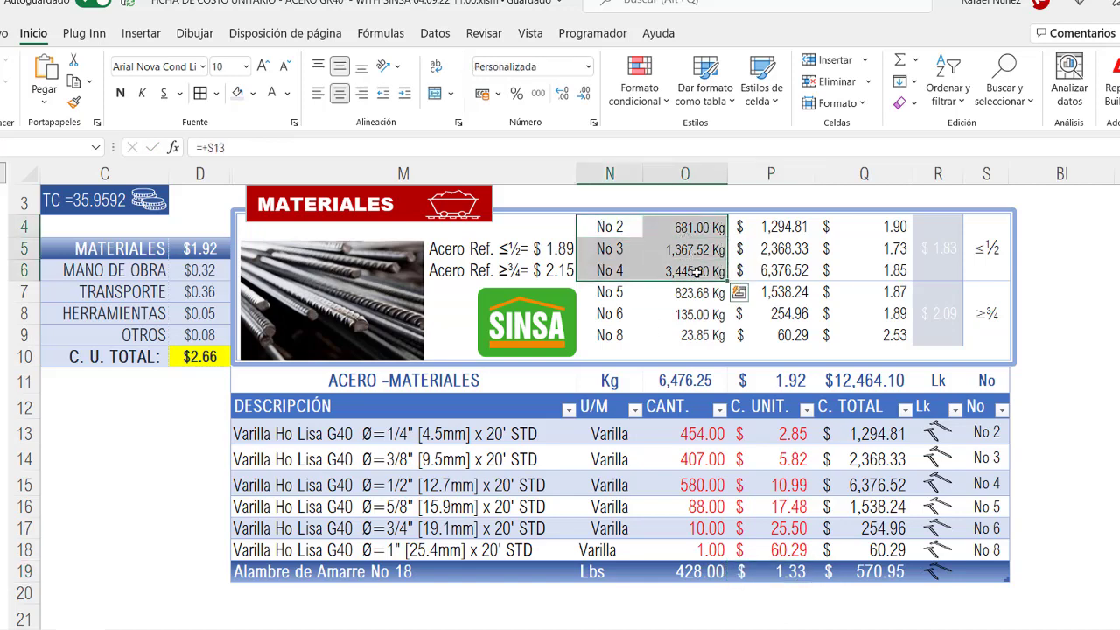
click(702, 227)
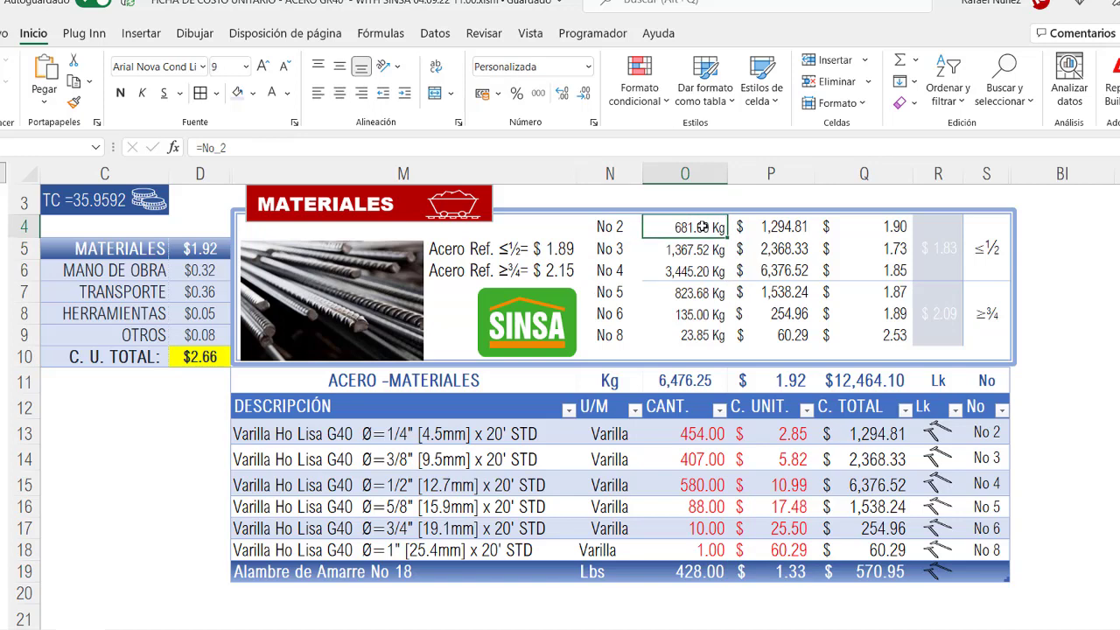
double_click(702, 226)
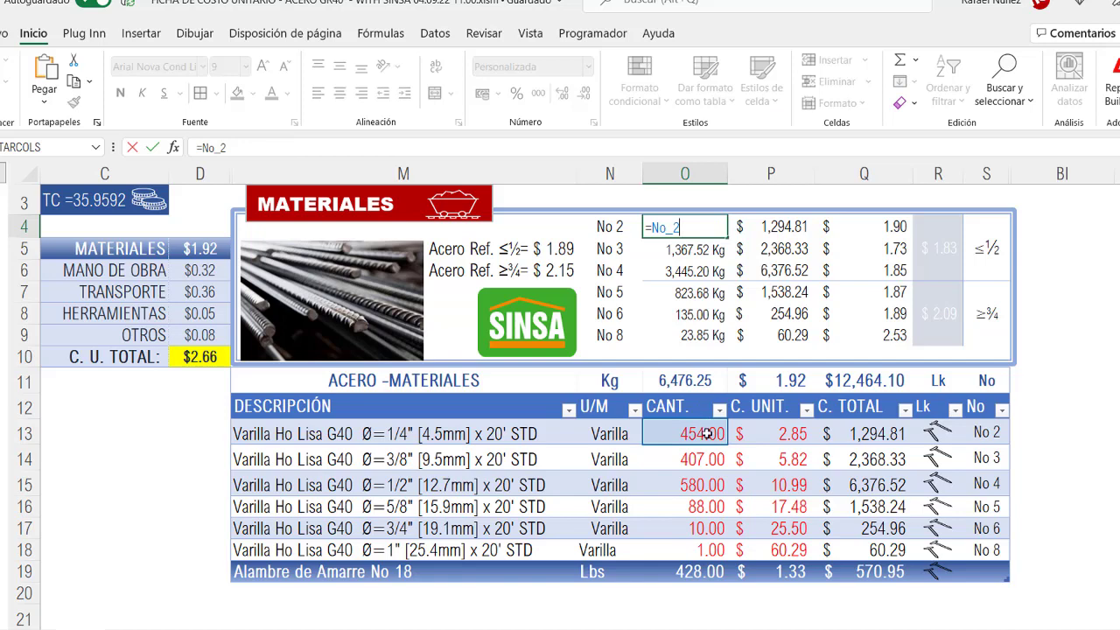
key(Escape)
click(695, 249)
double_click(696, 248)
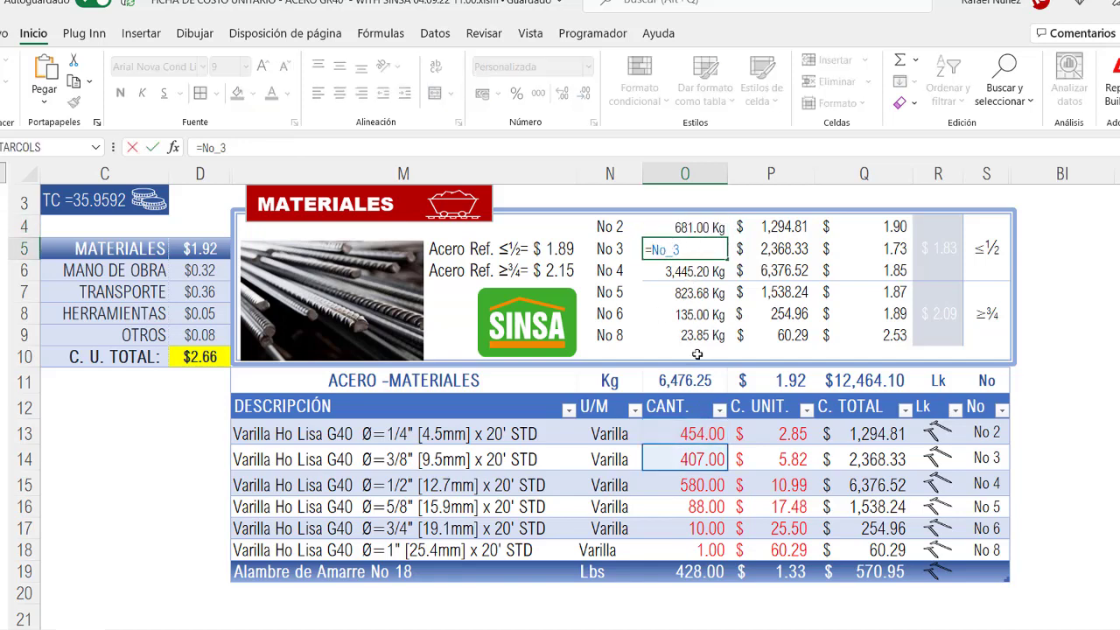
key(Escape)
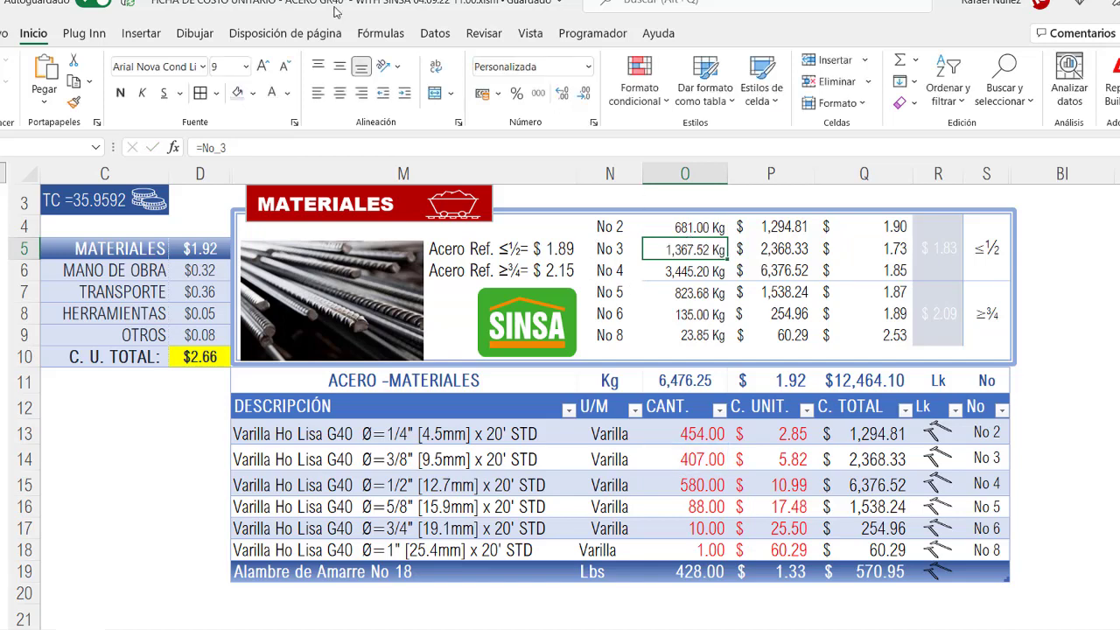
Step: Inspect the definition of the name No_3 in the Name Manager and close it without changes
click(385, 33)
click(416, 35)
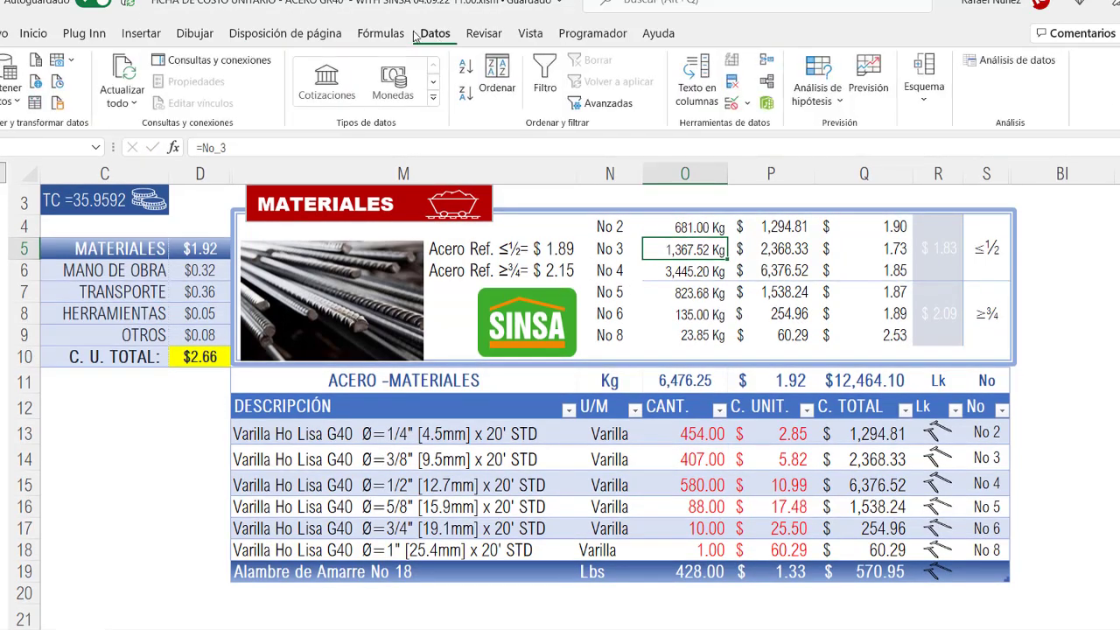
click(380, 33)
click(492, 79)
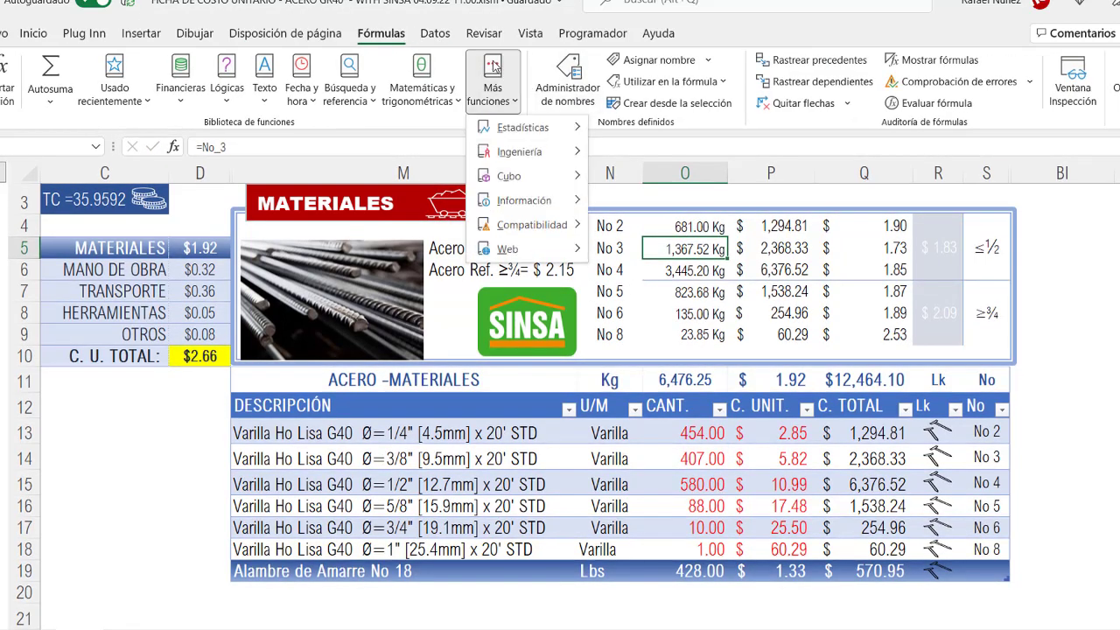
click(566, 77)
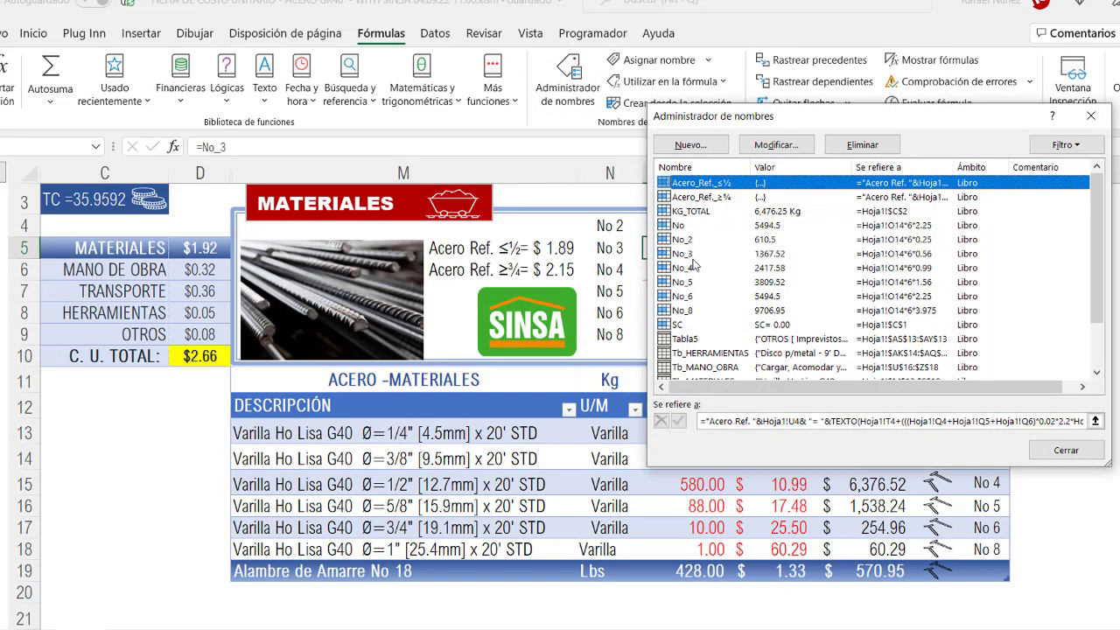
double_click(692, 256)
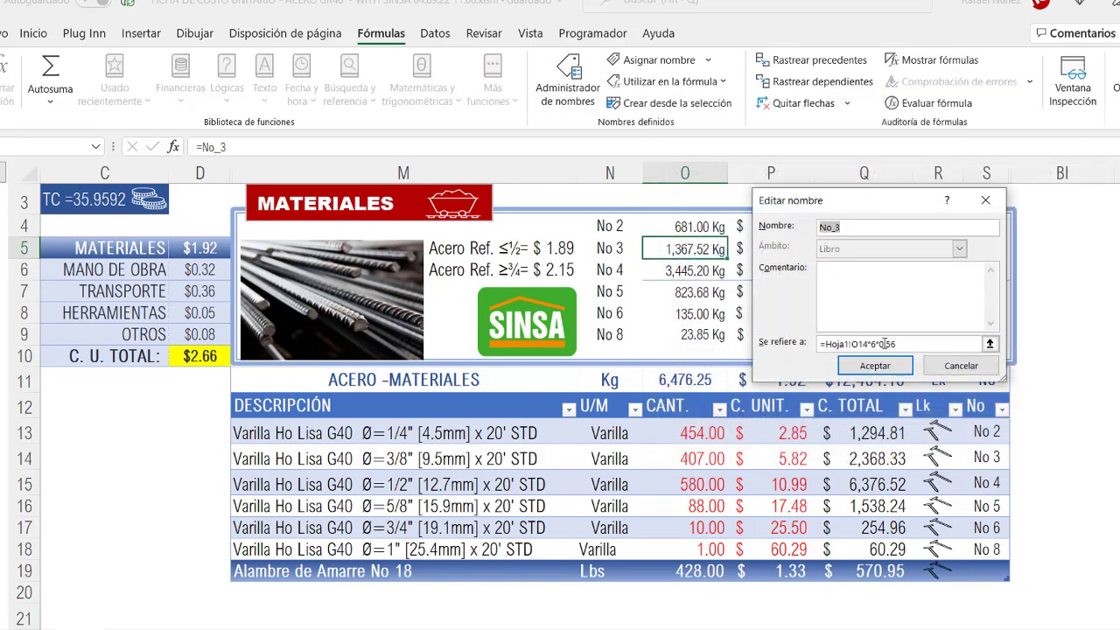
click(962, 370)
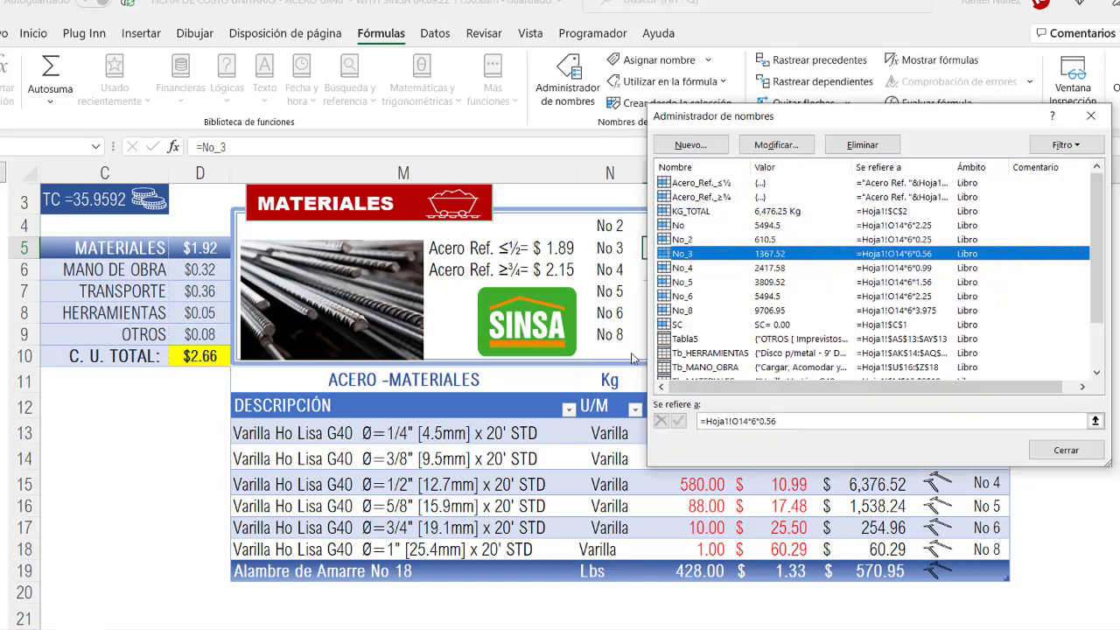
click(1091, 115)
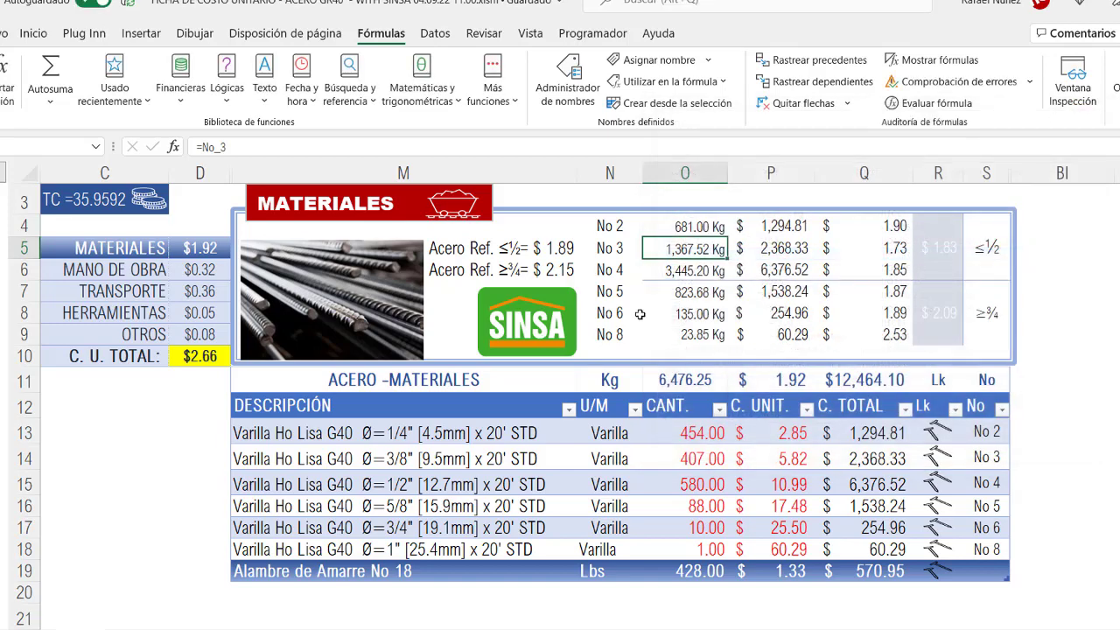
Step: Inspect the No 4 to No 8 weight formulas in O6:O9, and select the weights in O4:O9
double_click(708, 271)
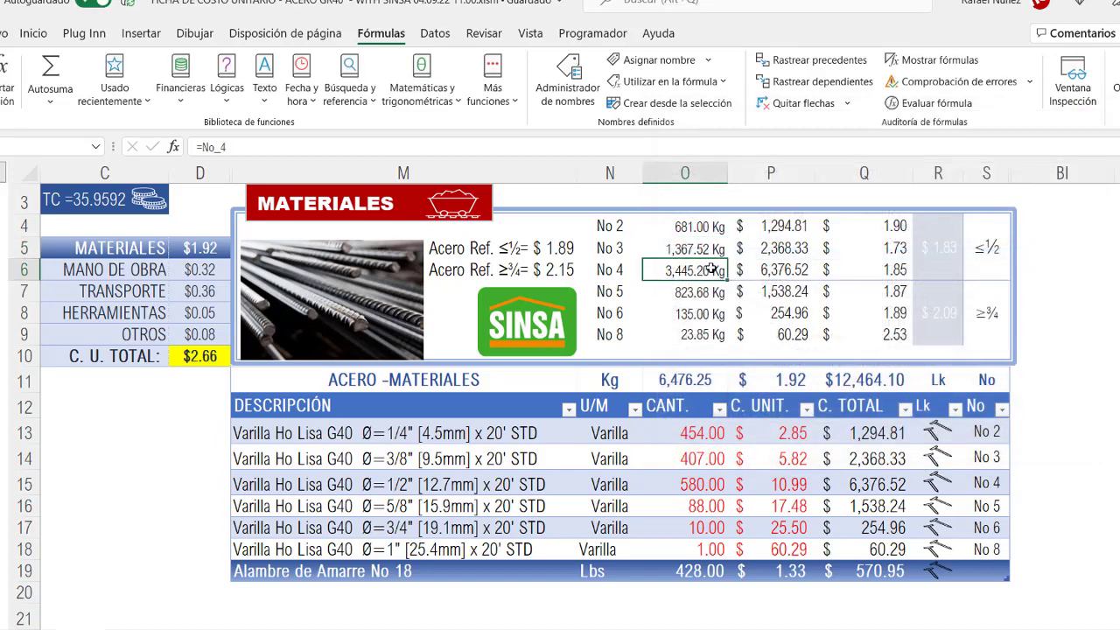
key(Escape)
key(Down)
key(F2)
key(Escape)
key(Down)
key(F2)
key(Escape)
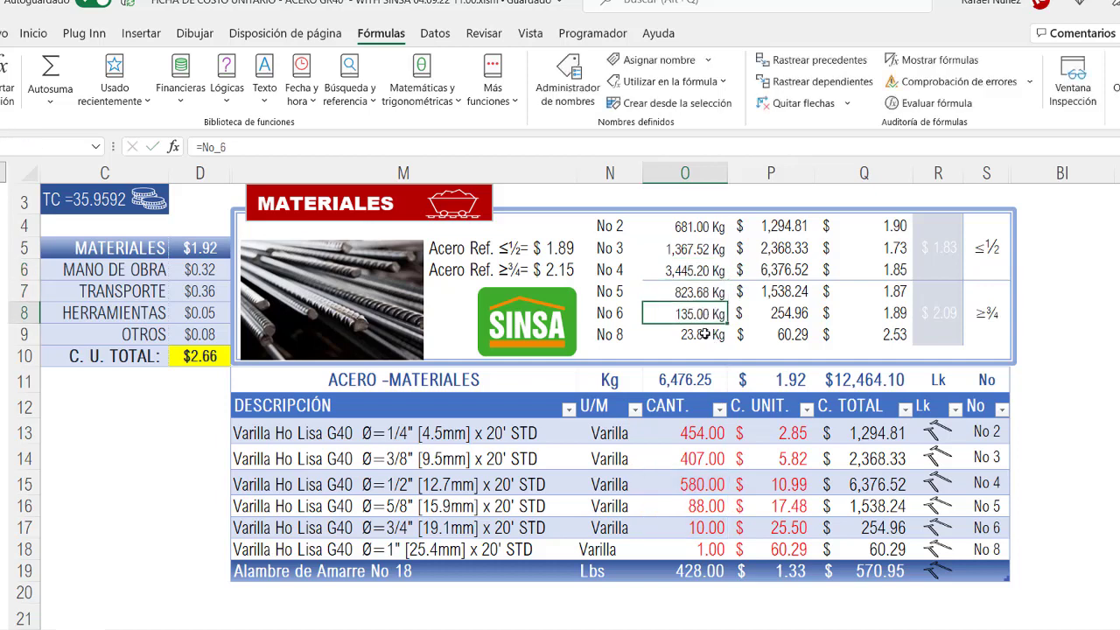
key(Down)
key(F2)
key(Escape)
drag(714, 231, 713, 330)
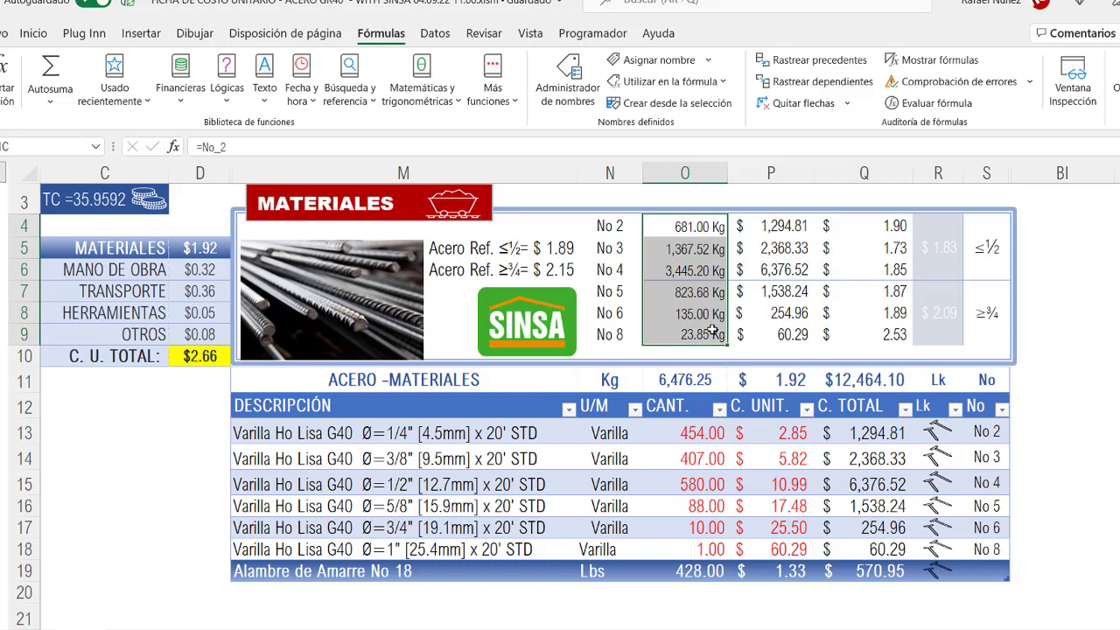
Step: Trace the cost references in P4:P9 of the summary block to the material table's total costs
double_click(787, 226)
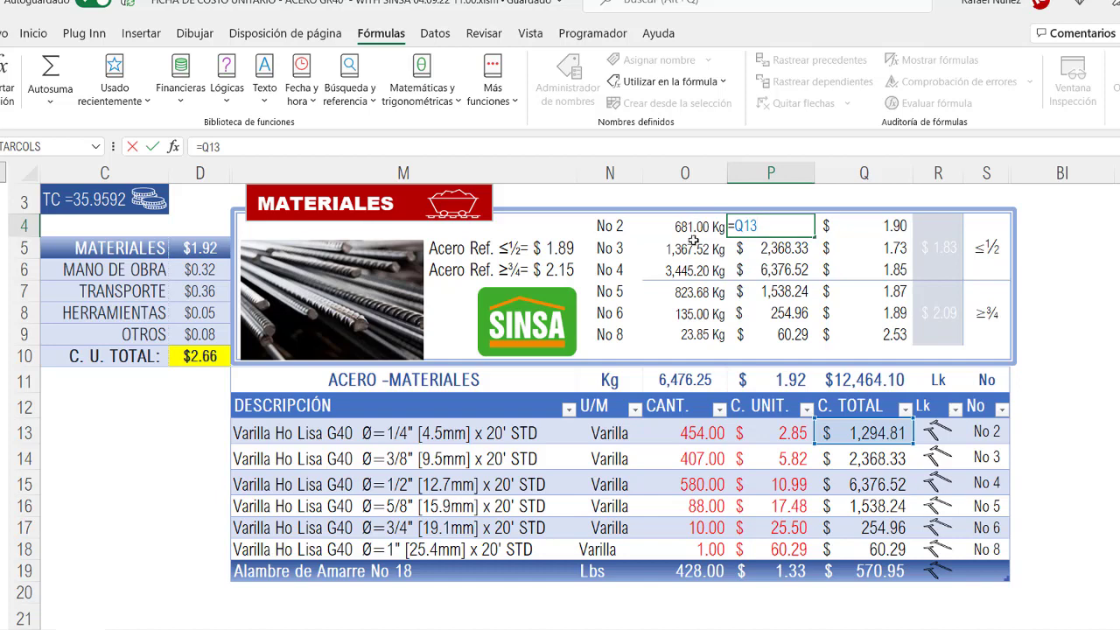
key(Return)
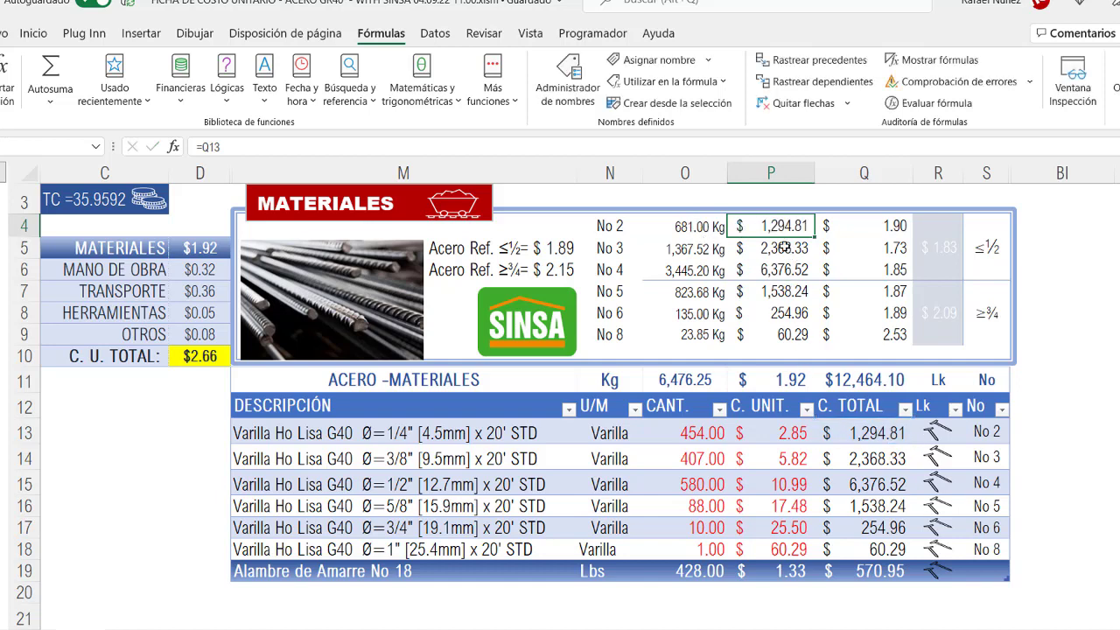
key(F2)
key(Return)
key(F2)
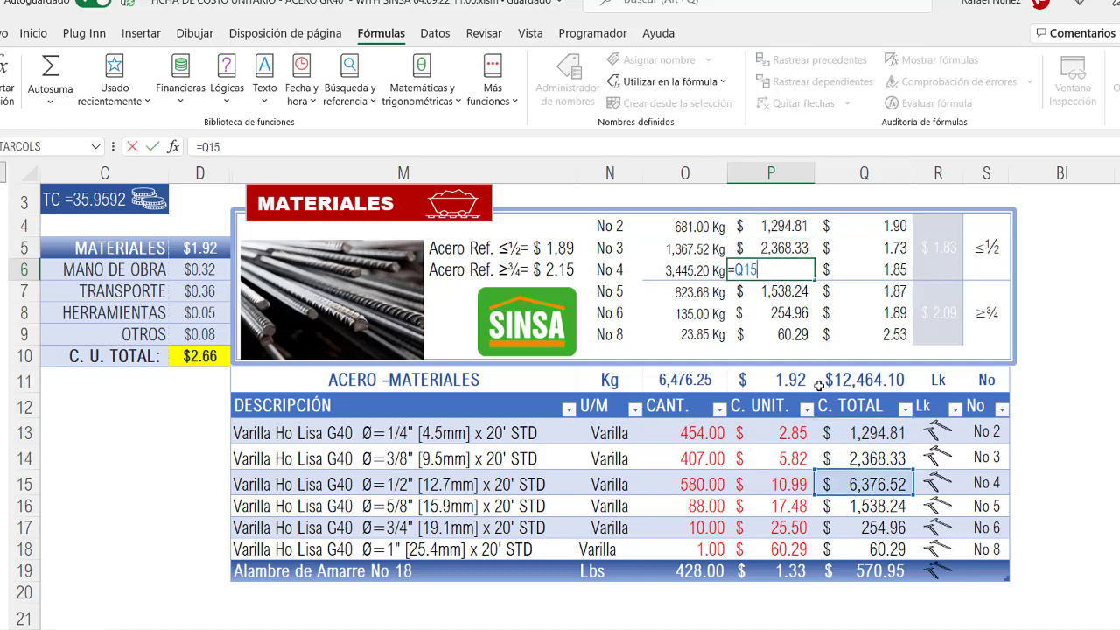
key(Escape)
click(787, 293)
key(F2)
key(Escape)
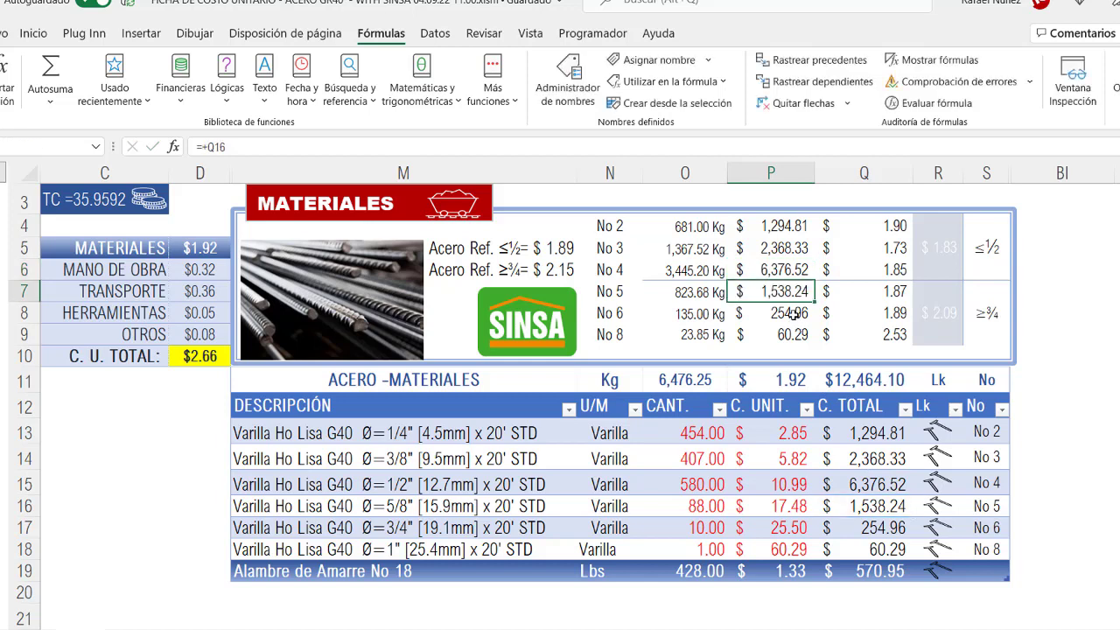
click(795, 313)
click(801, 334)
key(F2)
key(Escape)
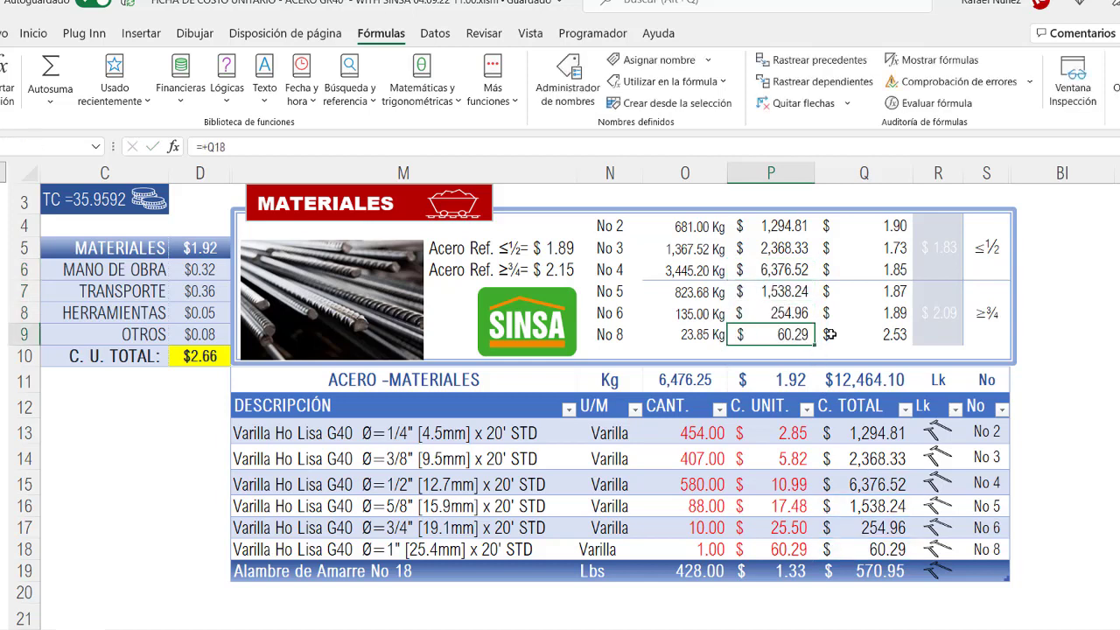
Step: Examine the No 2 bar's cost-per-kilogram formula in Q4 together with its number, weight and cost cells N4, O4 and P4
click(886, 229)
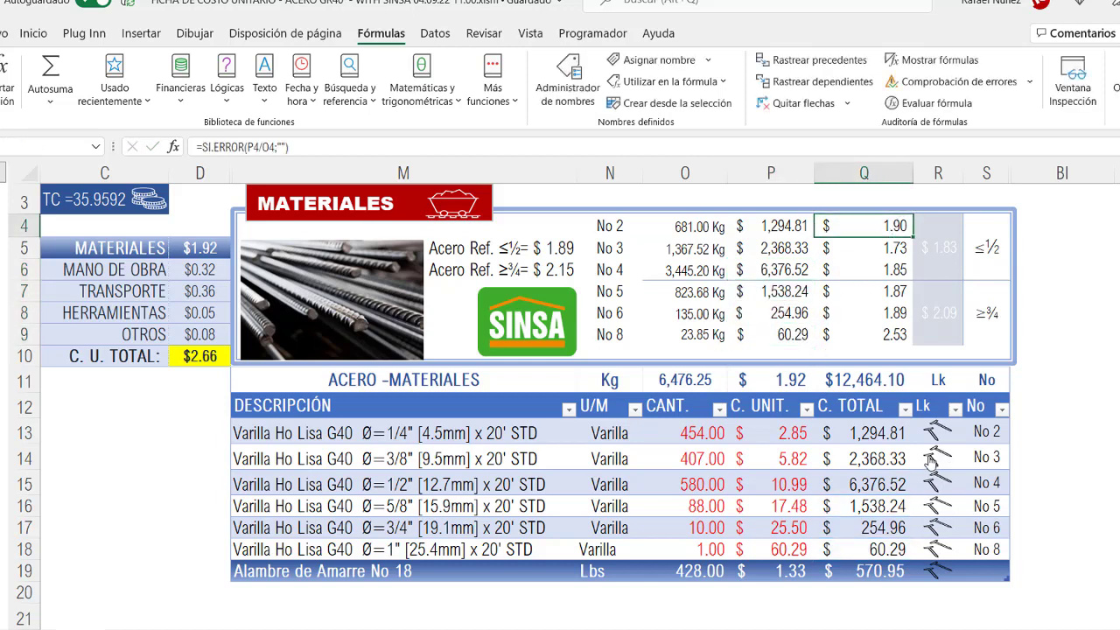
click(614, 229)
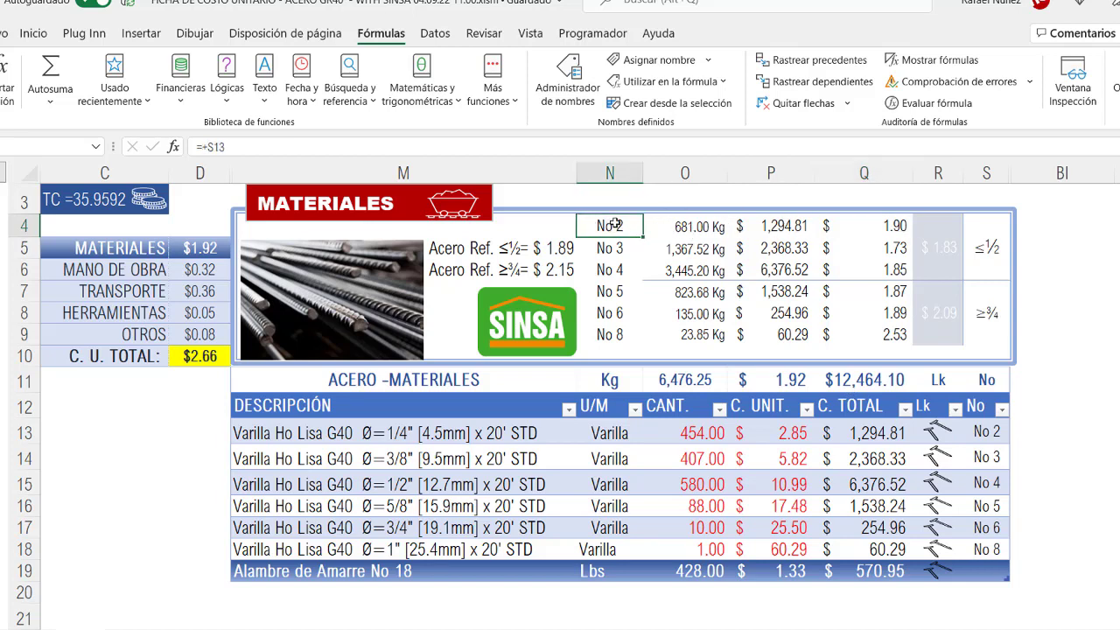
click(698, 229)
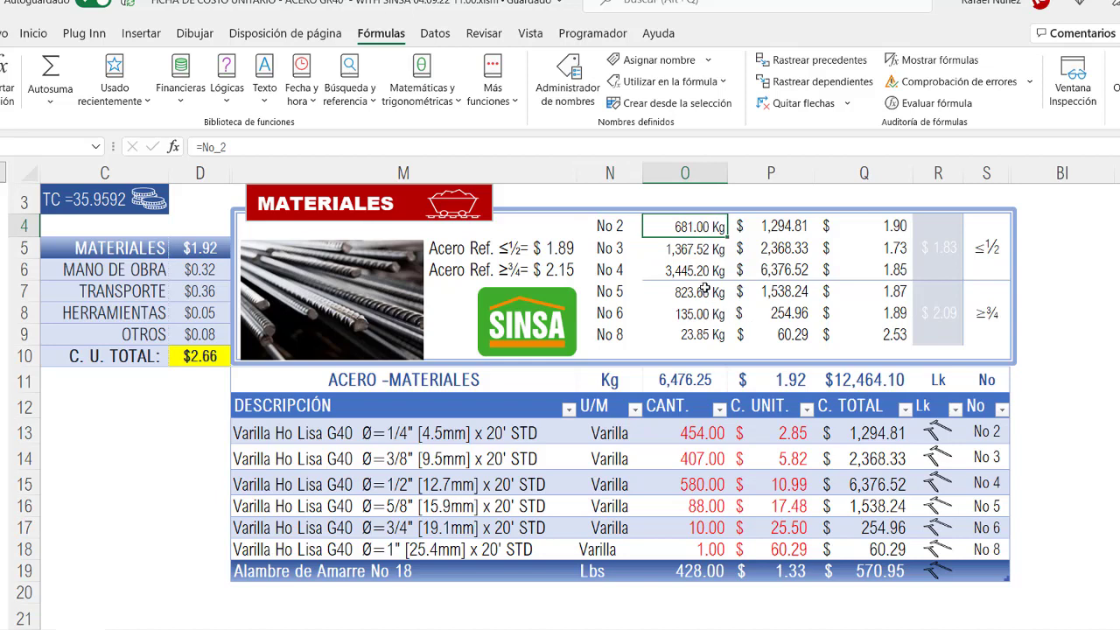
click(787, 228)
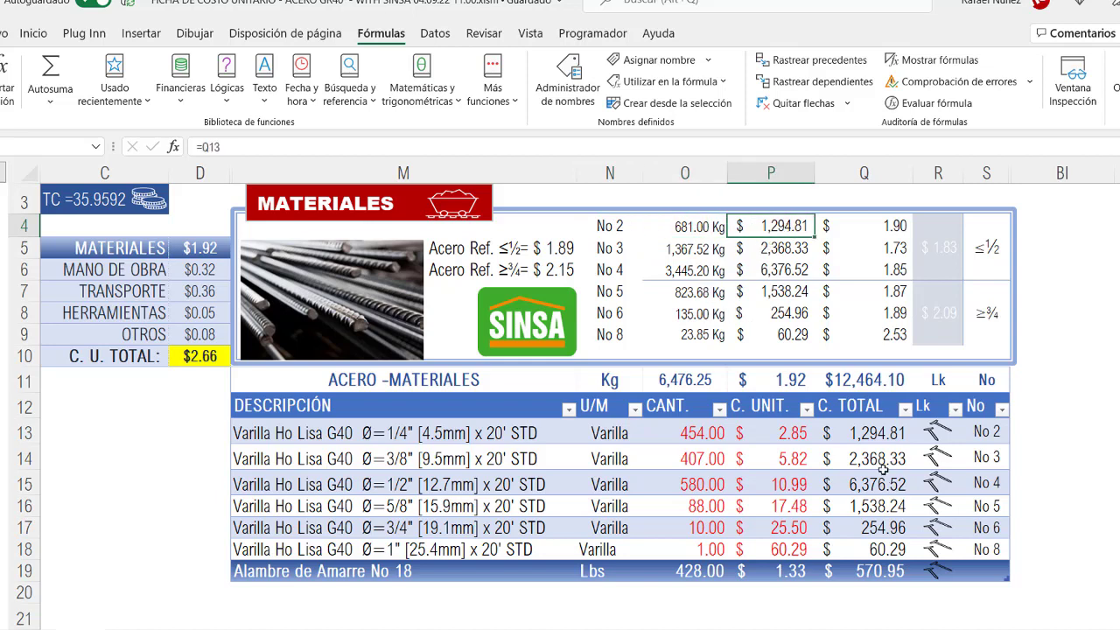
double_click(867, 224)
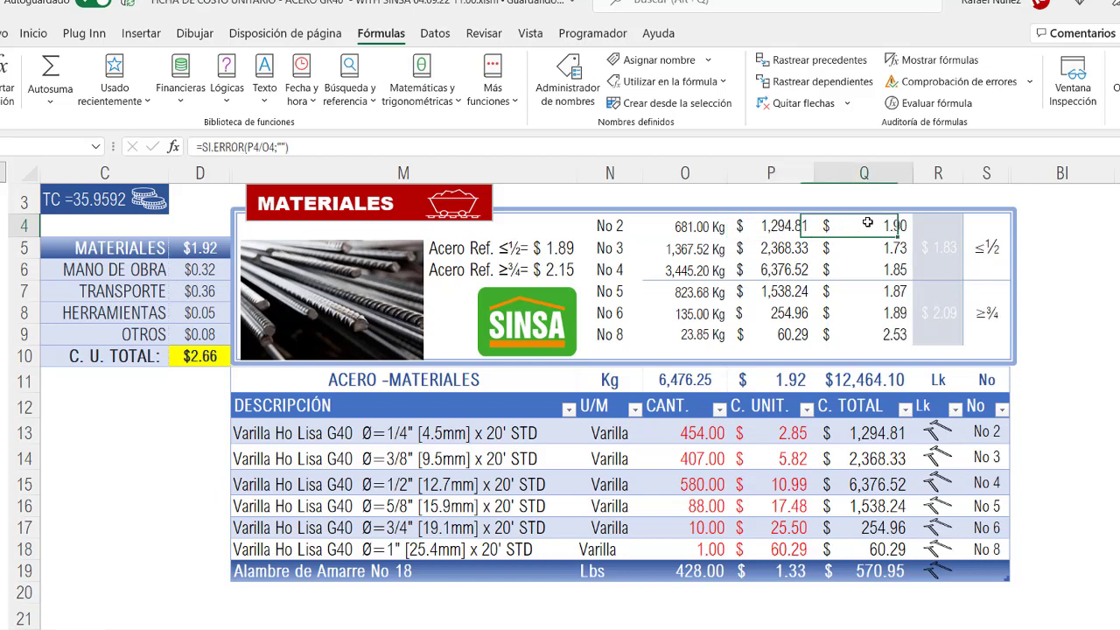
Step: Inspect the division of cost by weight inside SI.ERROR in Q4, and check the matching formulas in Q5 and Q6
click(334, 151)
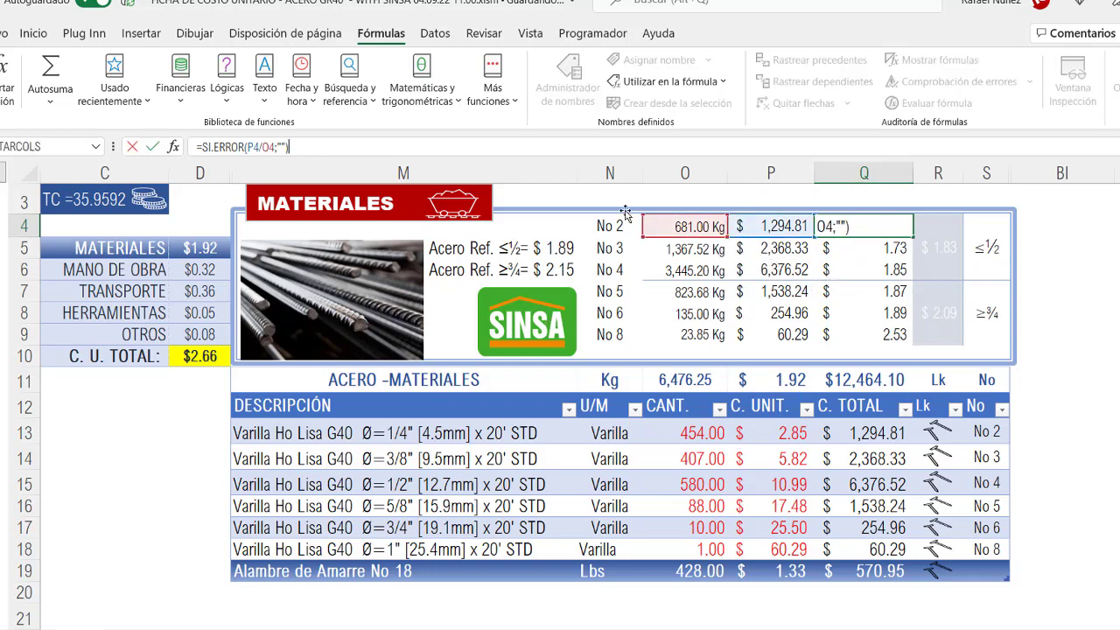
key(Escape)
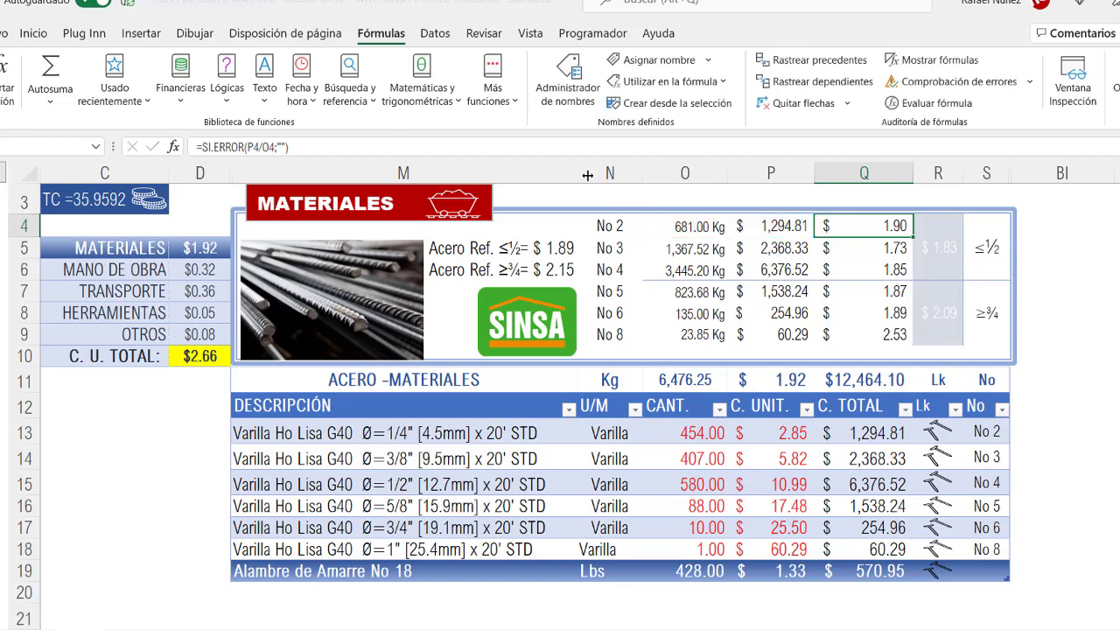
click(303, 145)
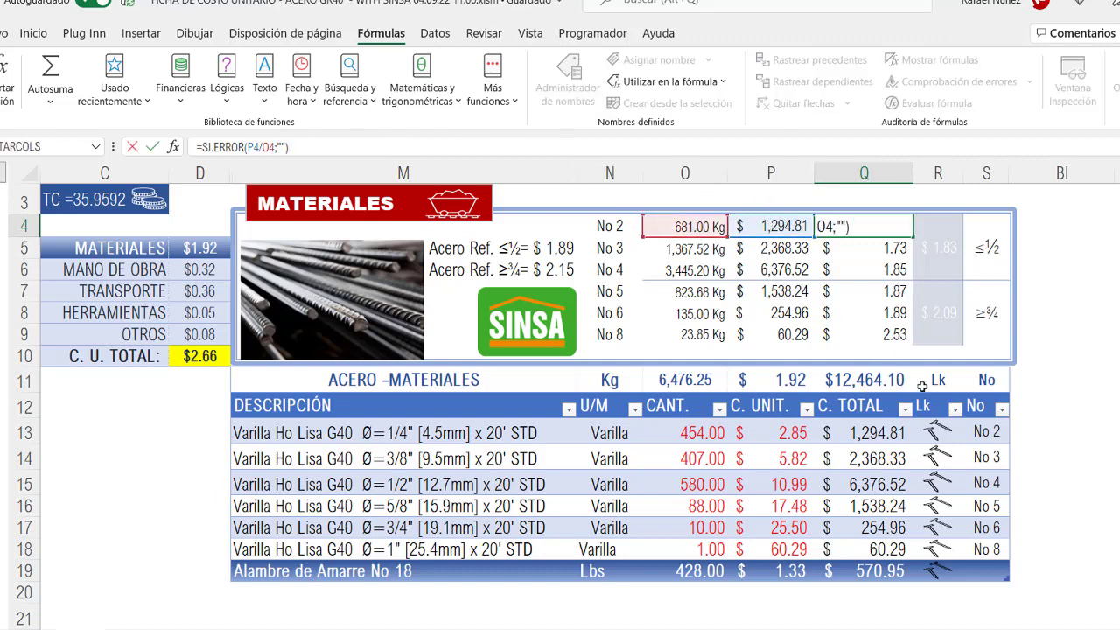
key(Escape)
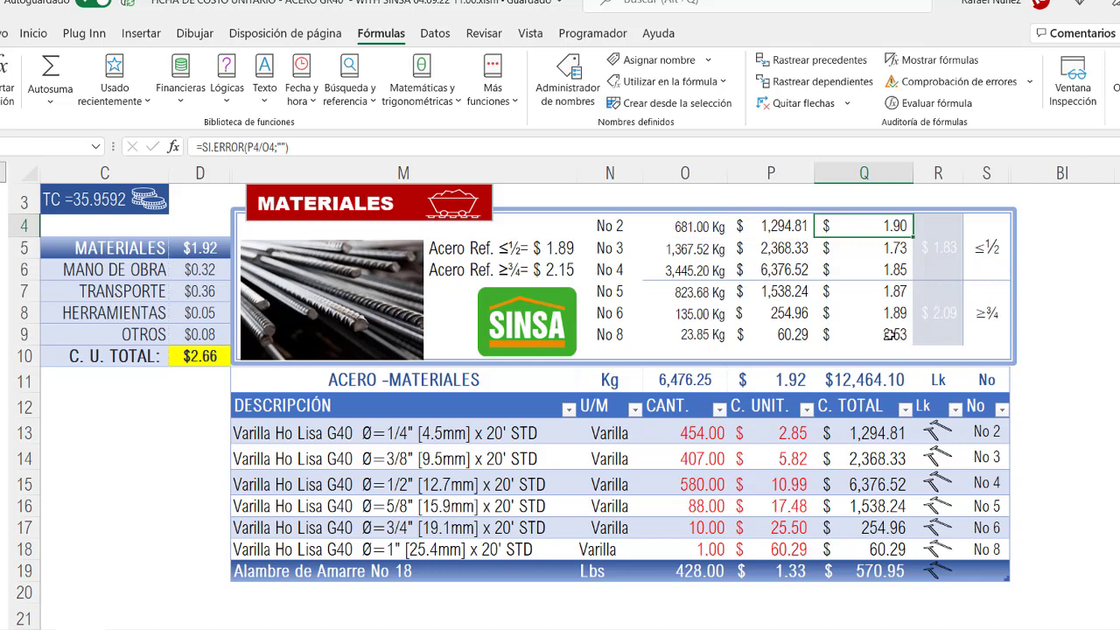
click(894, 253)
click(897, 266)
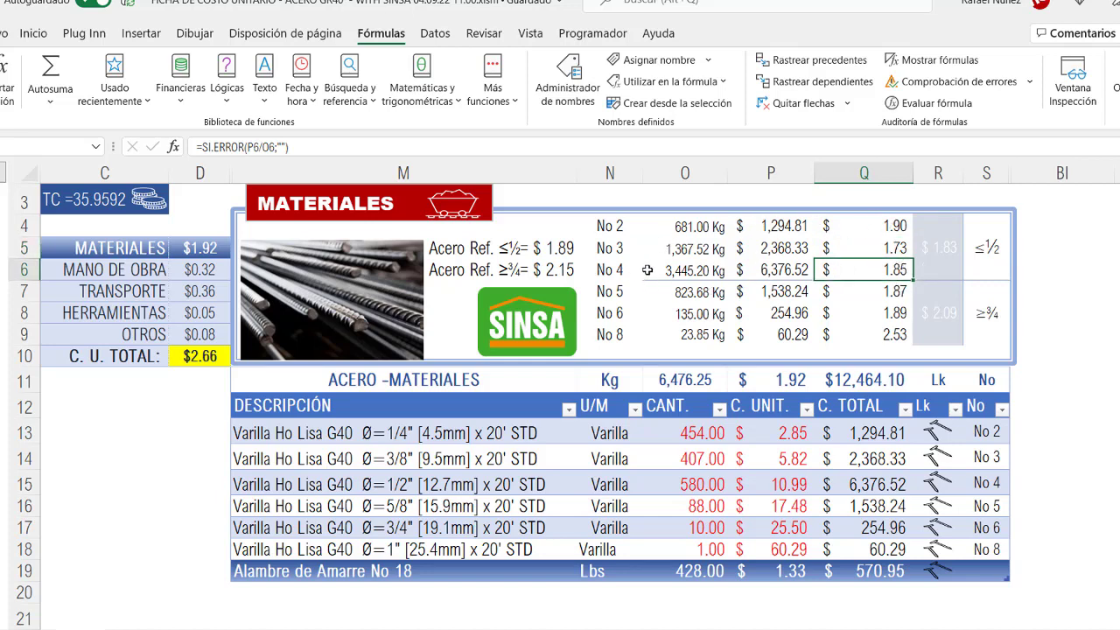
Step: Relate bars No 2 to No 4 to the average formula in R4 and its source costs in Q4:Q6
click(625, 224)
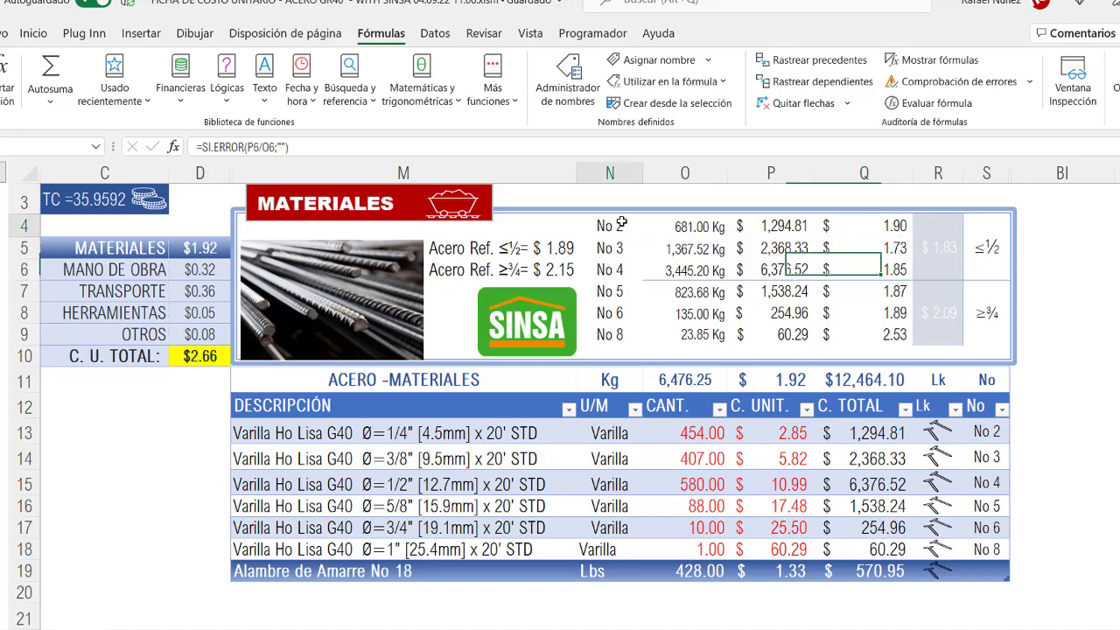
click(622, 270)
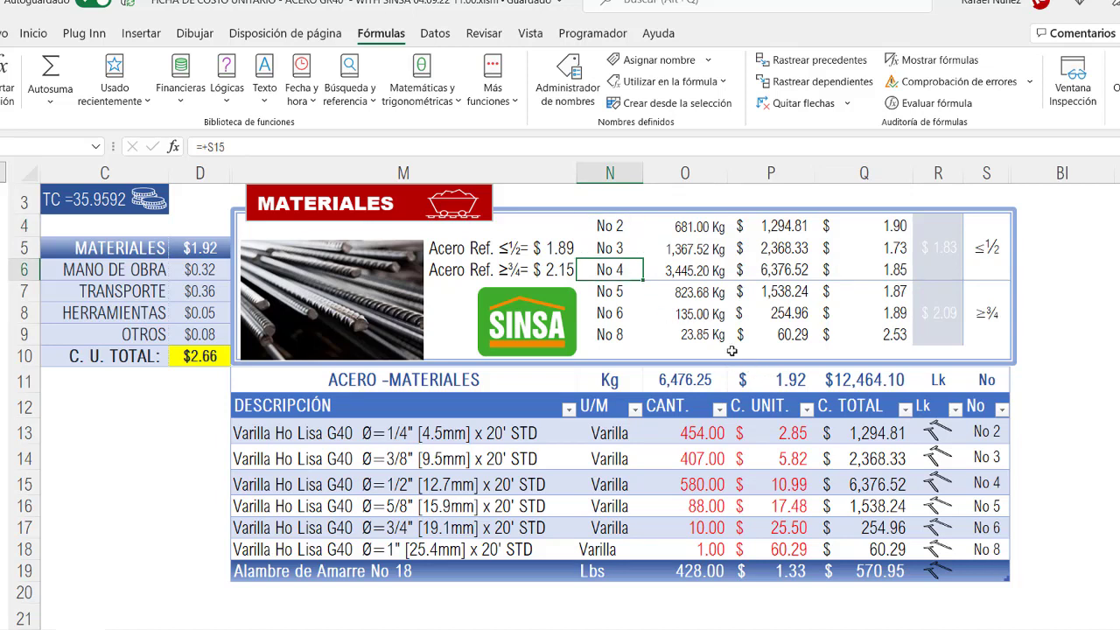
click(951, 247)
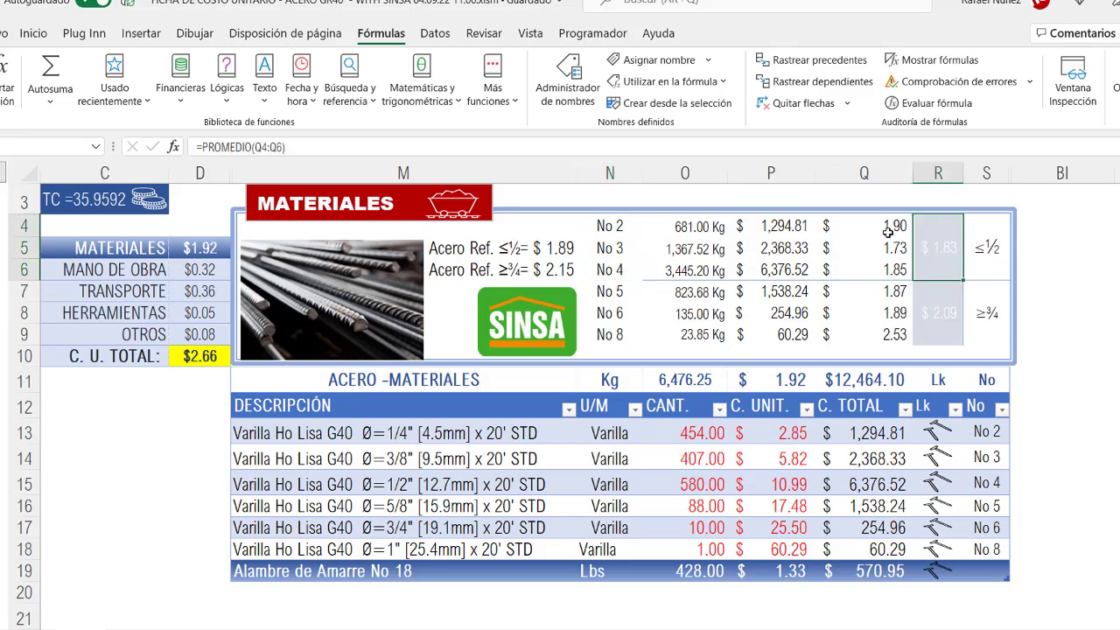
drag(892, 226, 892, 268)
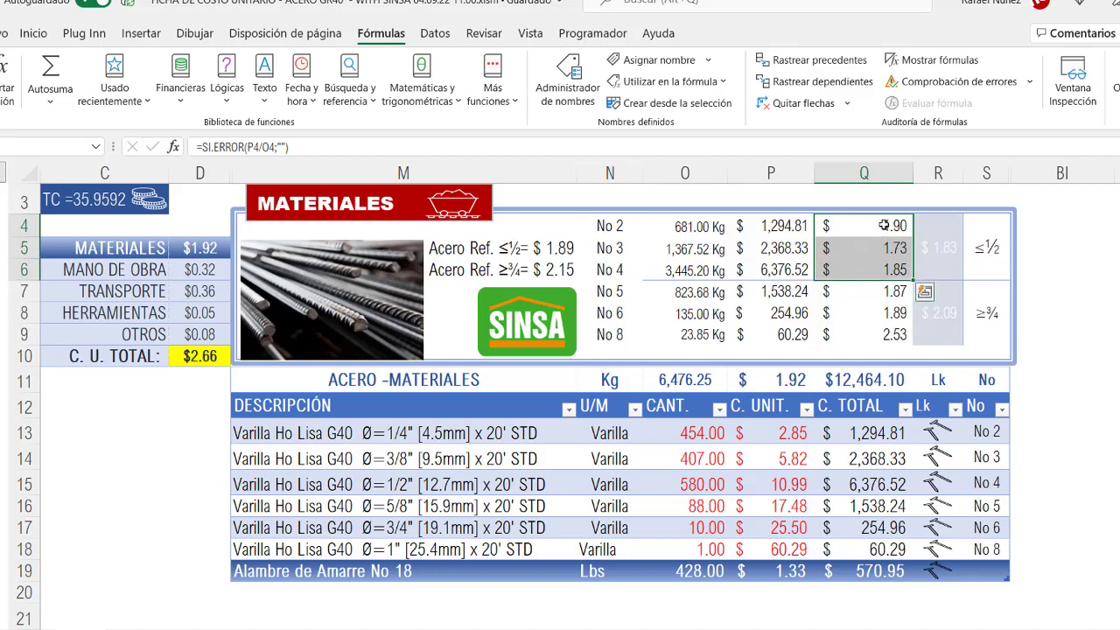
drag(884, 225, 882, 276)
Step: Compare the cost-per-kilogram group of bars No 5 to No 8 in Q7:Q9 with the No 2 to No 4 group
drag(613, 292, 609, 333)
drag(898, 292, 901, 330)
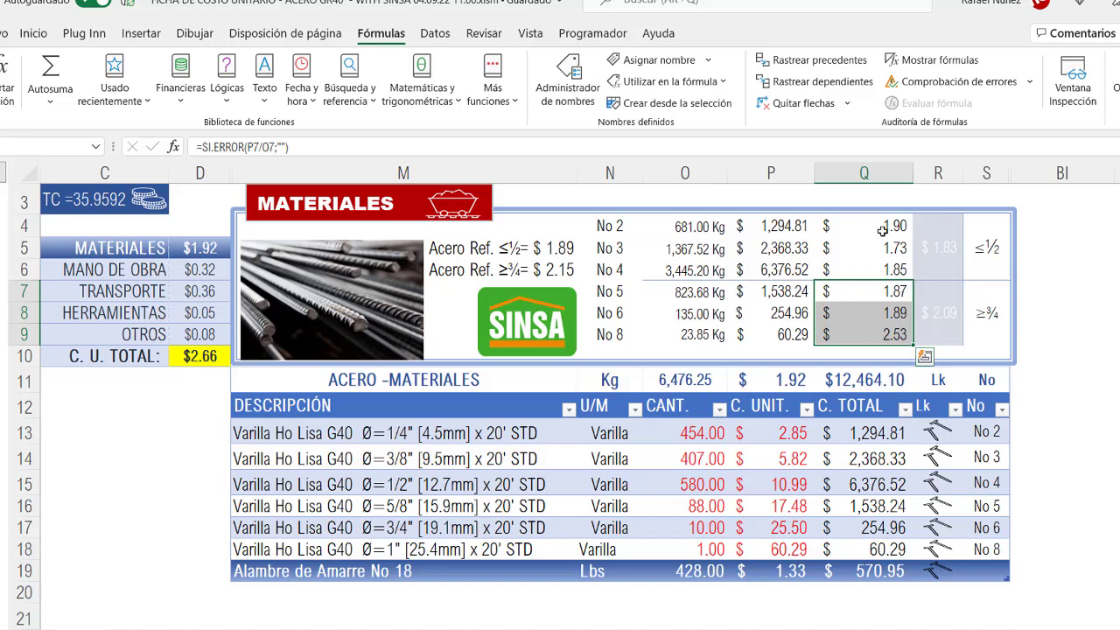
drag(883, 227, 884, 262)
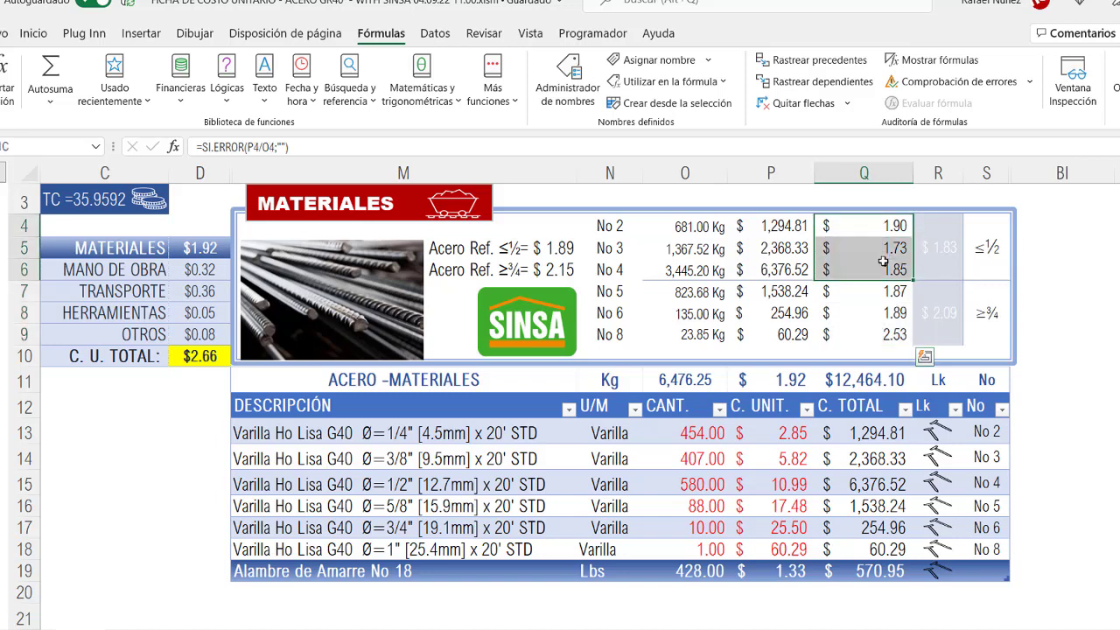
click(885, 230)
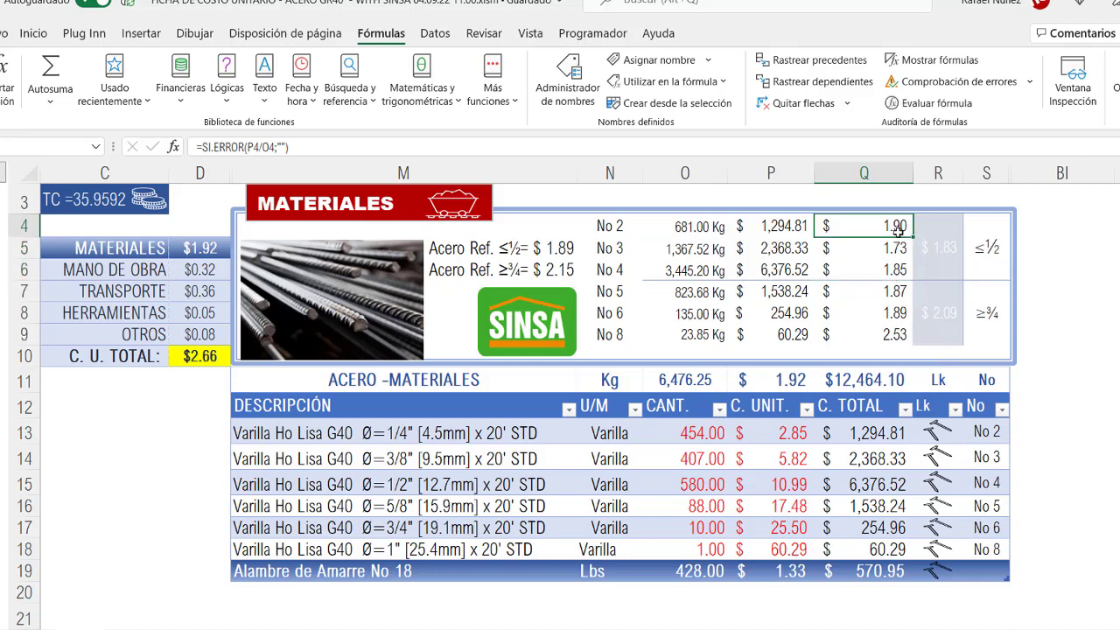
drag(893, 225, 891, 264)
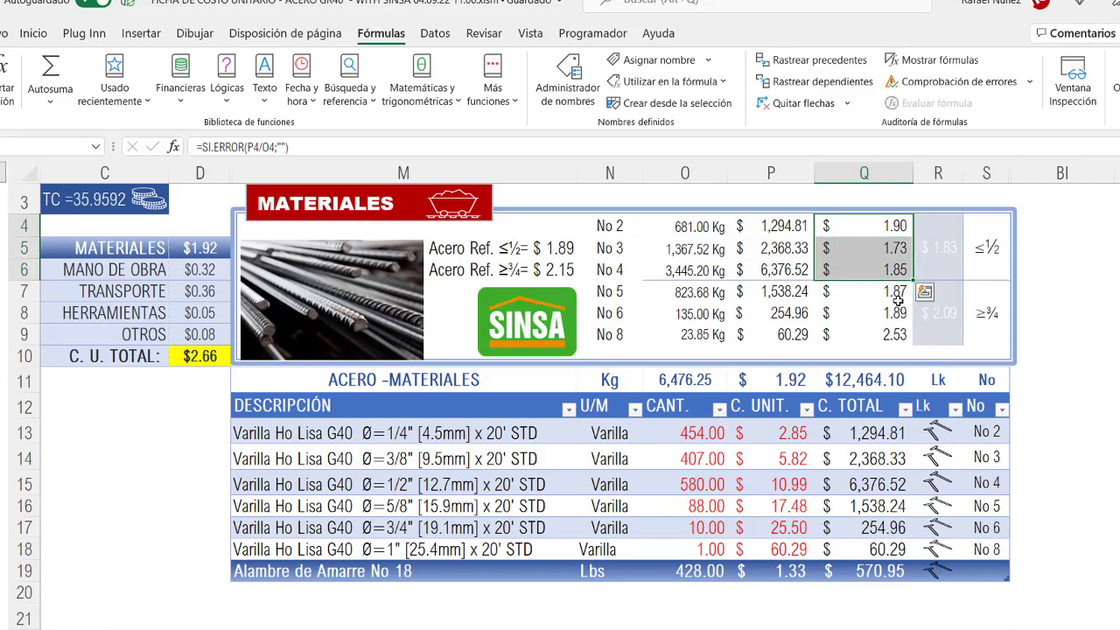
Step: Trace the PROMEDIO range of the ≤½ average in R4, and check the ≥¾ average against Q7:Q9
click(938, 251)
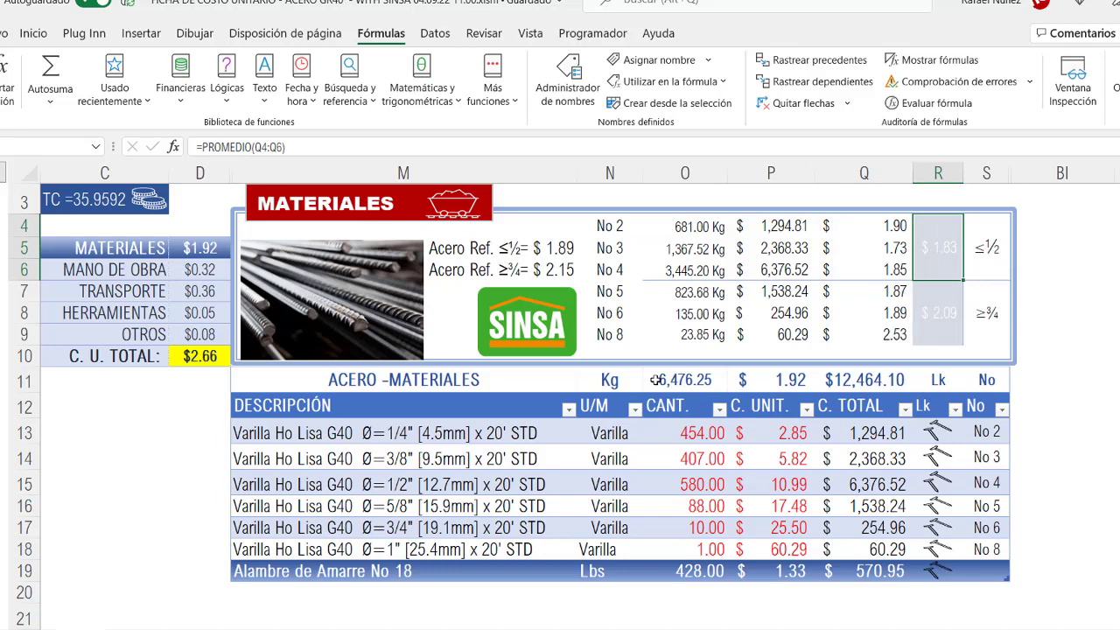
double_click(941, 246)
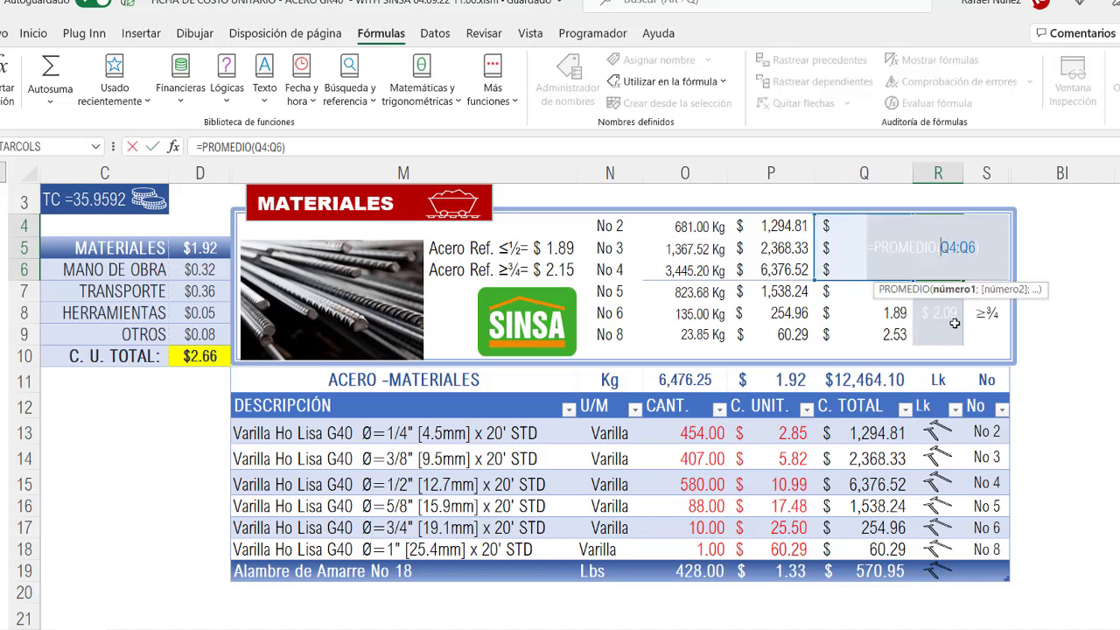
key(Escape)
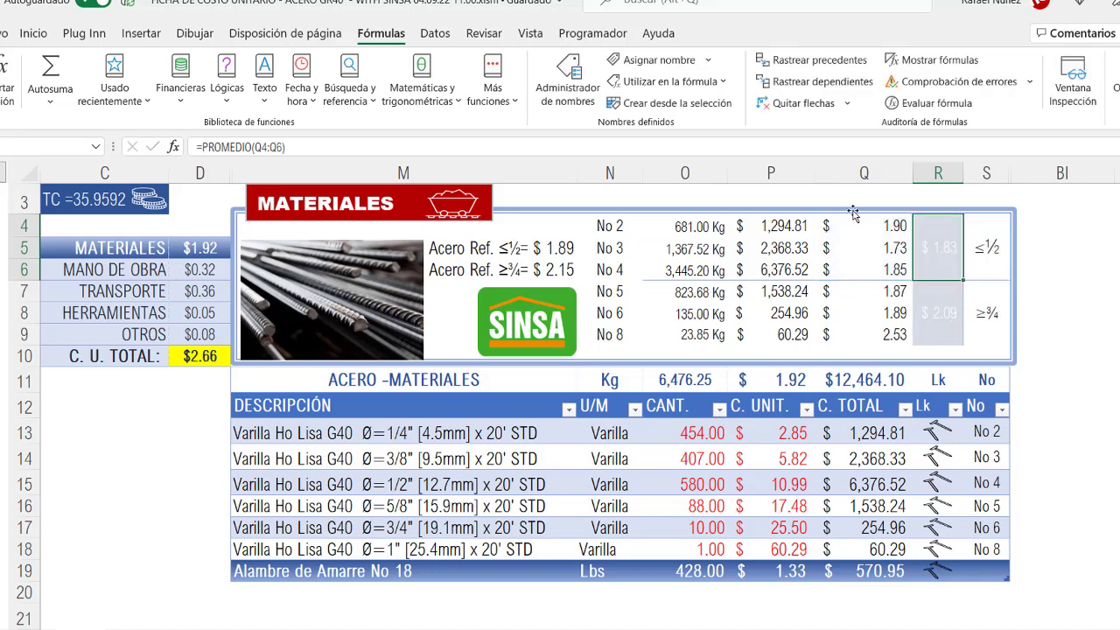
click(884, 226)
drag(884, 226, 894, 329)
click(938, 324)
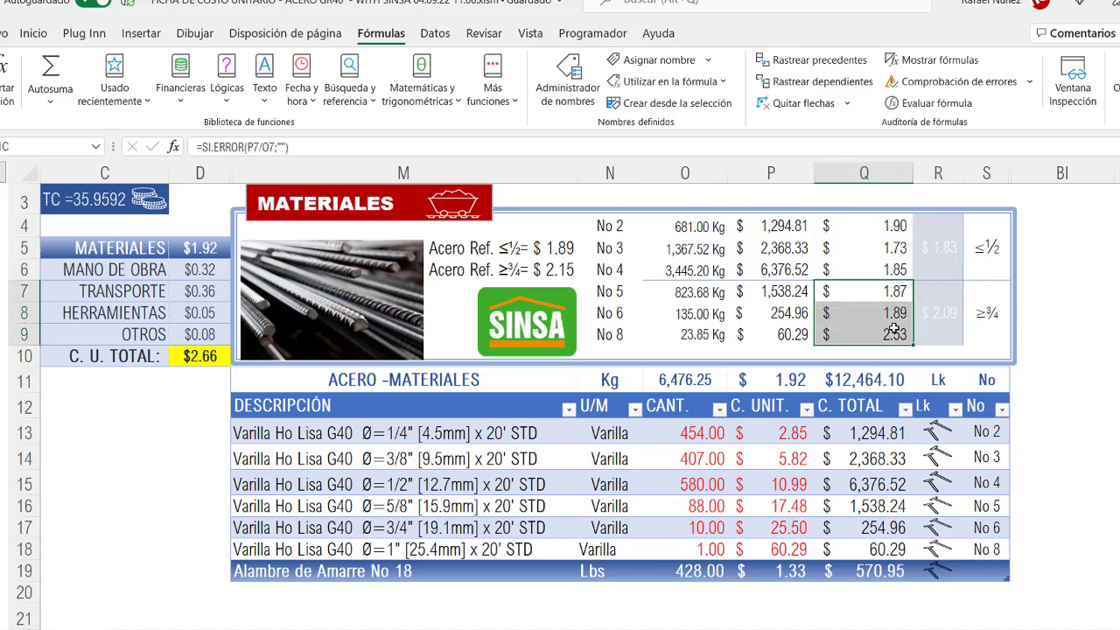
Step: Examine the ≤½ and ≥¾ labels in column S, and trace the cells behind the ≤½ reference formula in M5
click(994, 251)
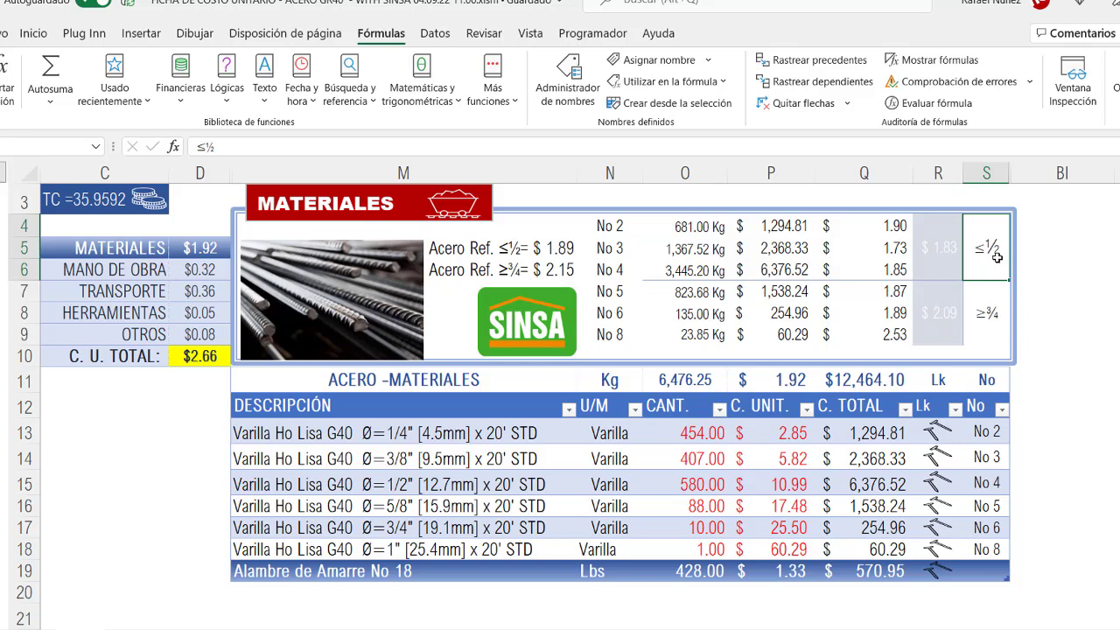
click(987, 312)
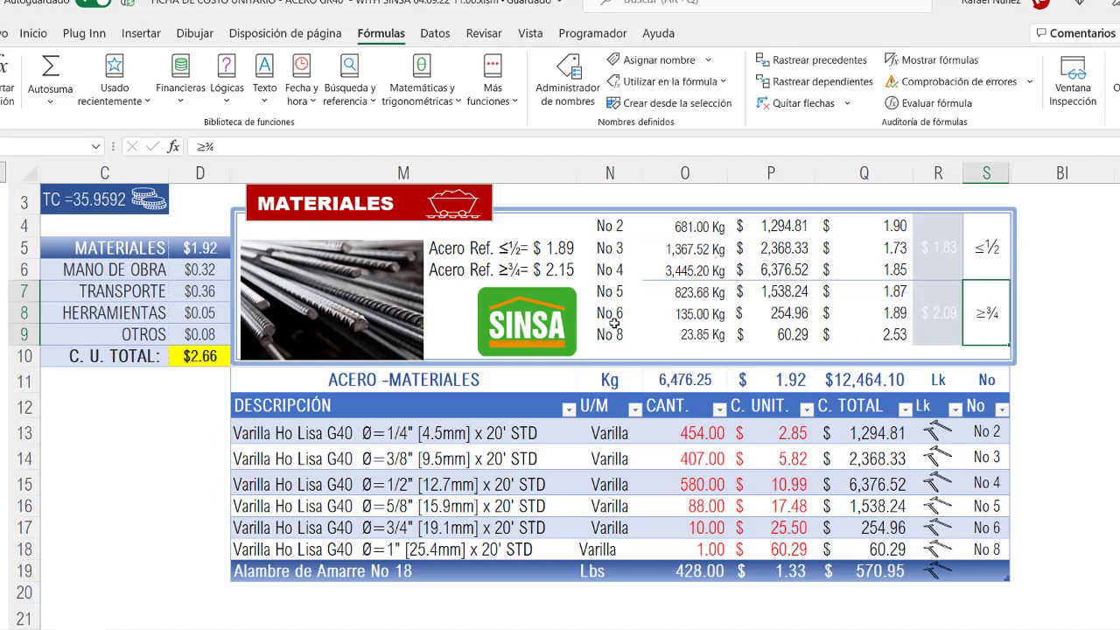
click(531, 249)
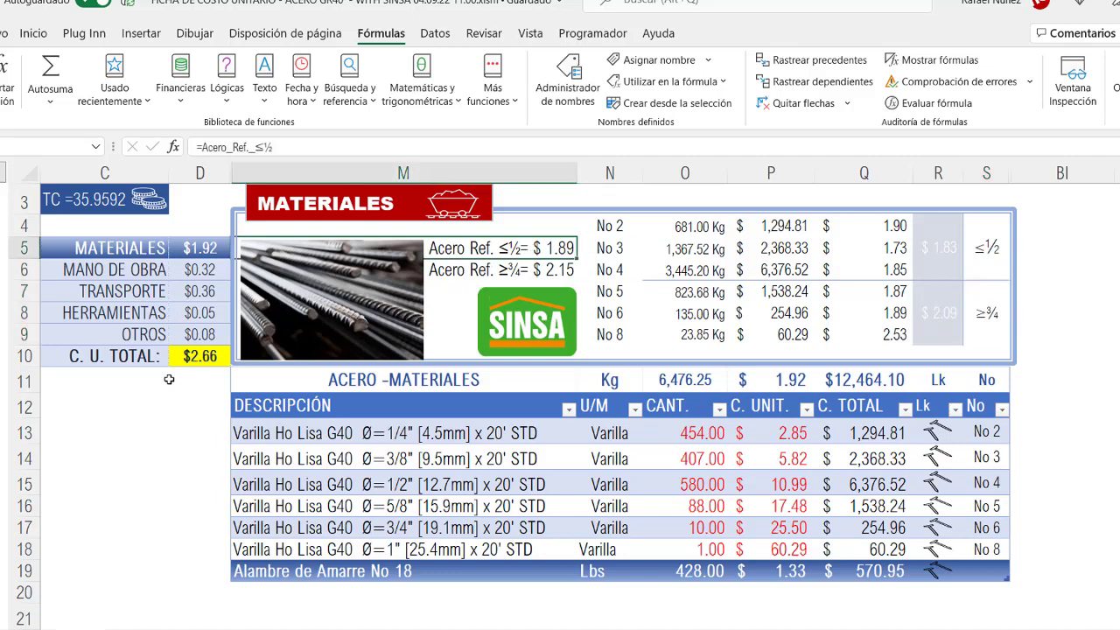
double_click(538, 249)
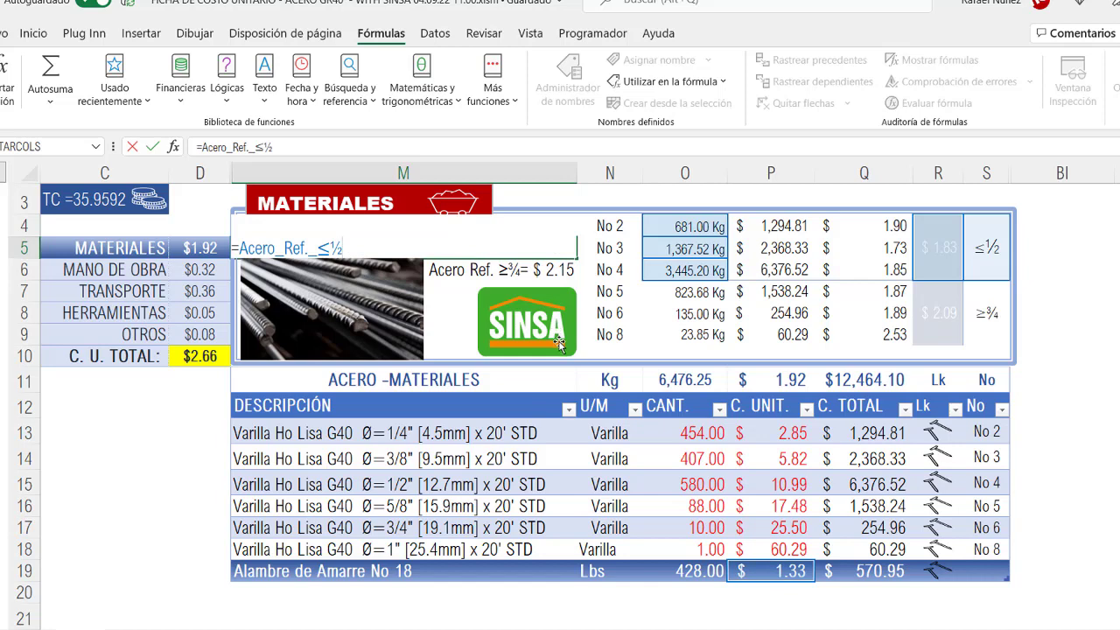
key(Escape)
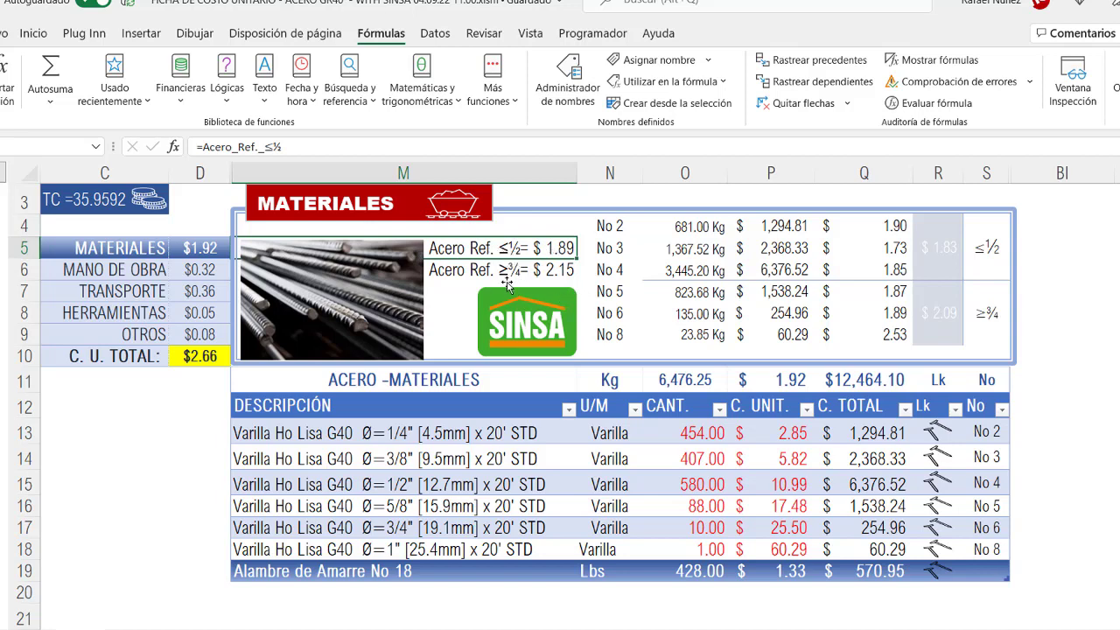
double_click(560, 247)
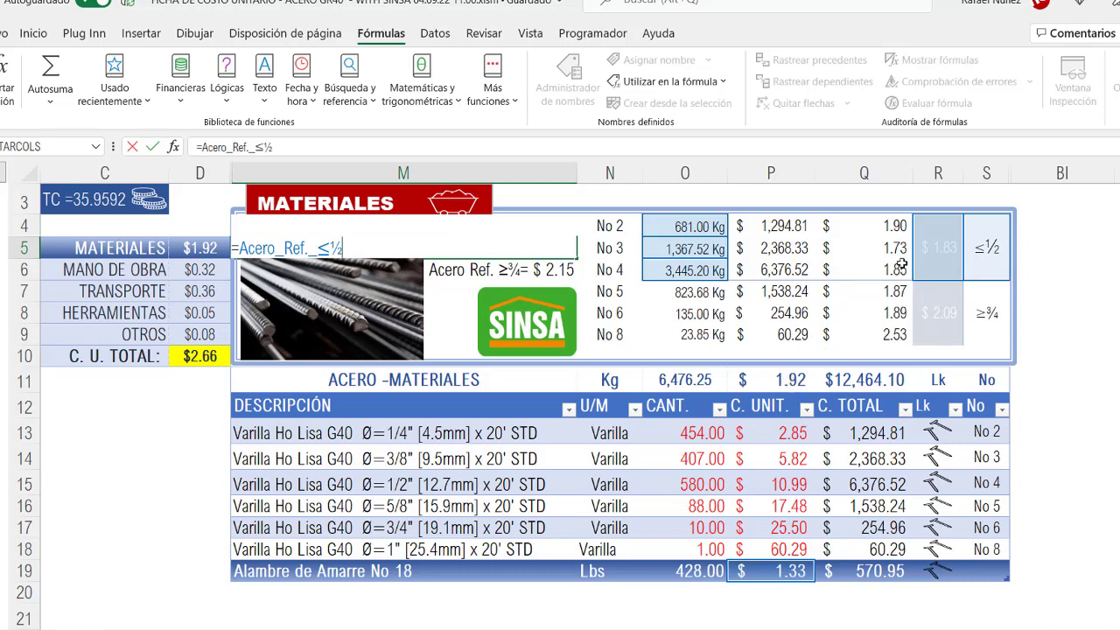
key(Escape)
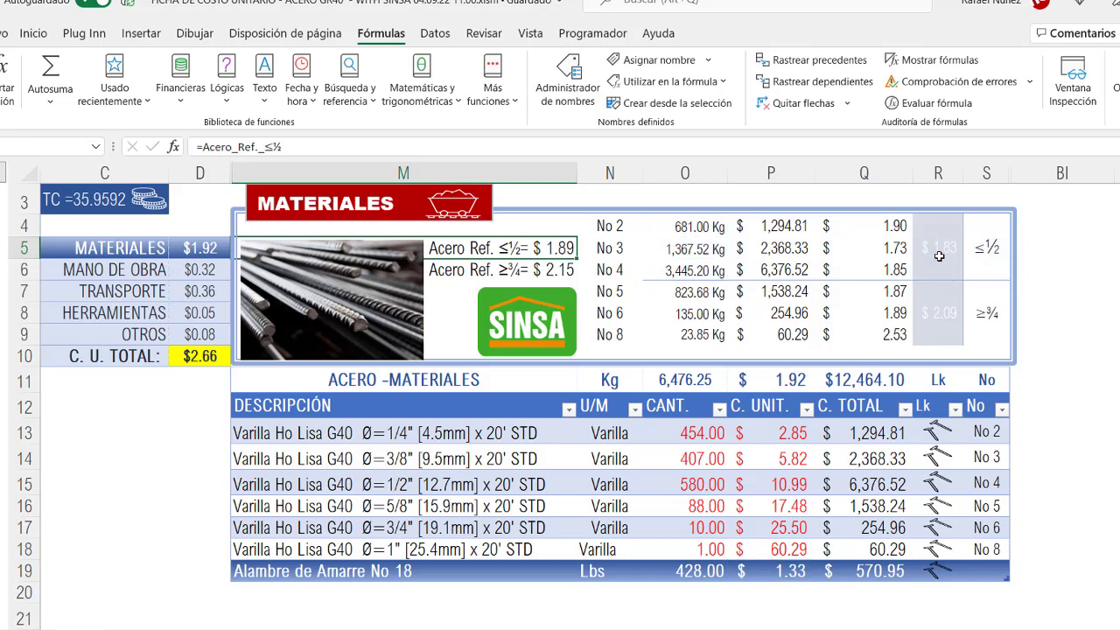
Step: Compare the precedents of the ≤½ steel reference in M5 with the average formula in R4
double_click(565, 248)
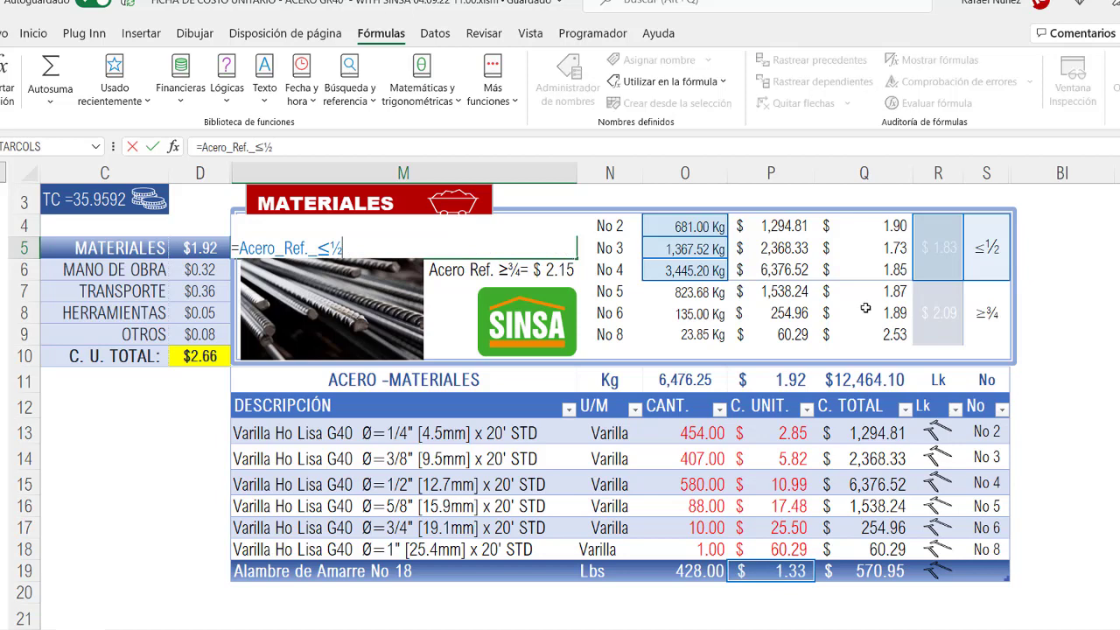
click(946, 257)
double_click(947, 254)
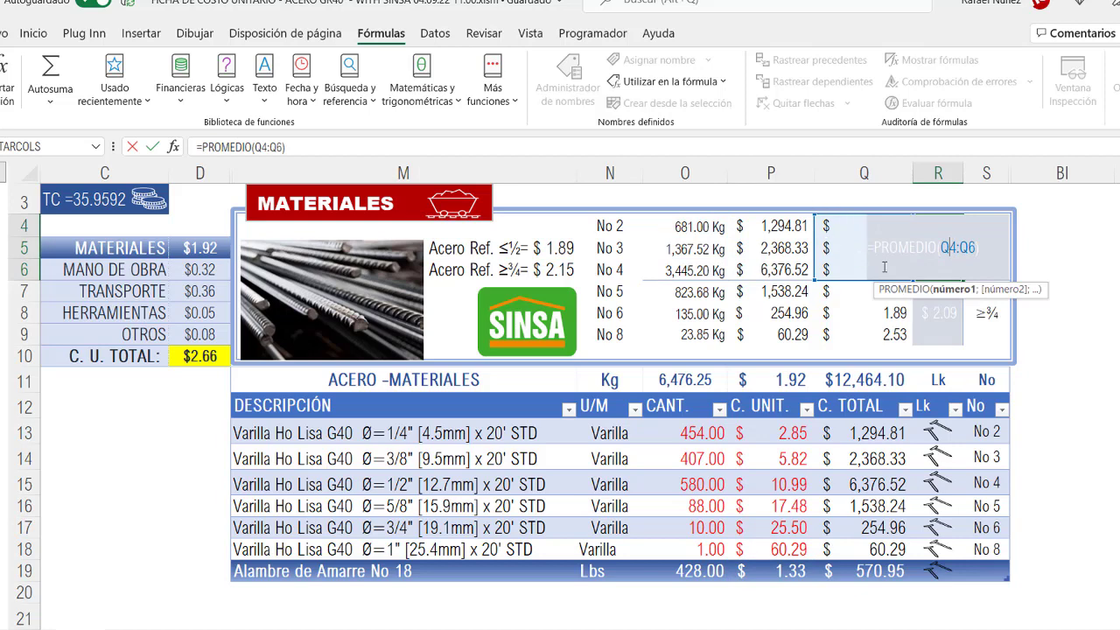
key(Escape)
double_click(560, 247)
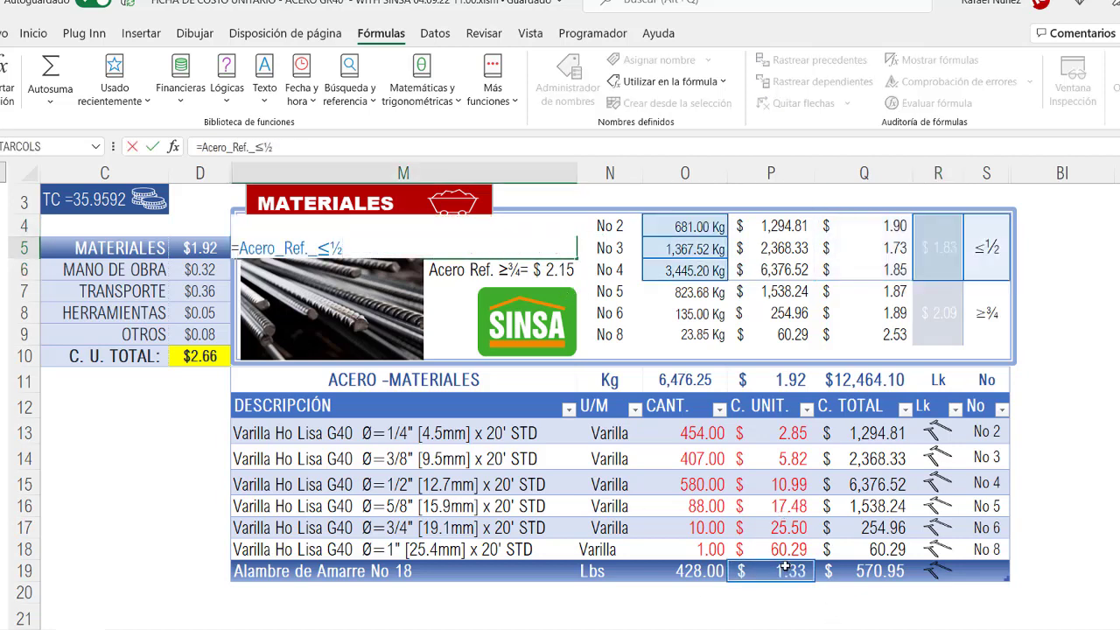
key(Escape)
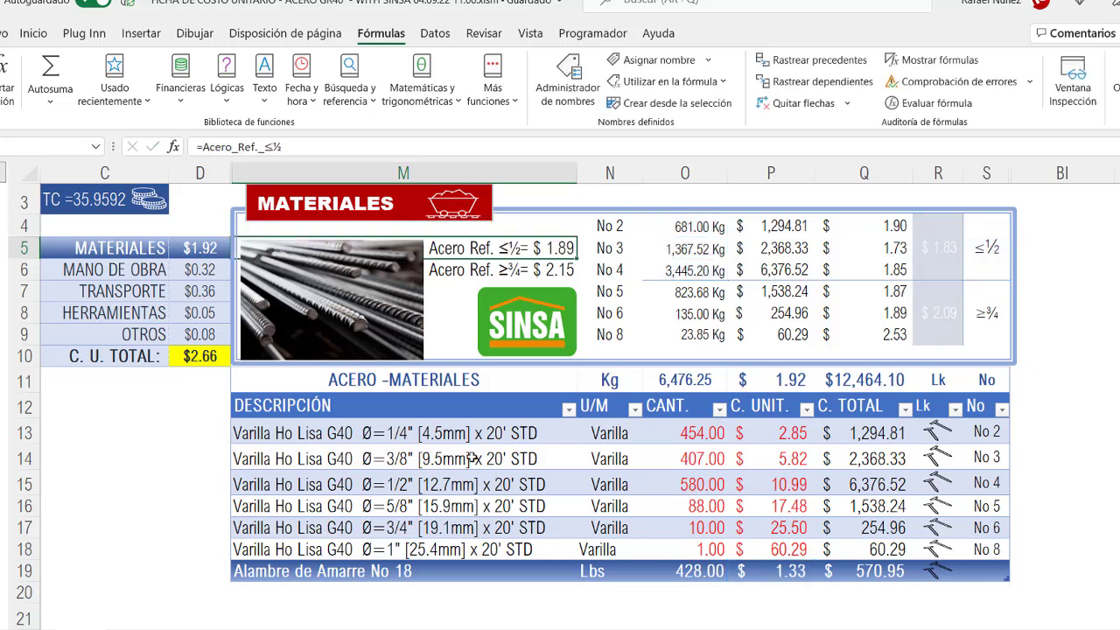
Step: Trace the precedents of the ≤½ and ≥¾ steel reference formulas in M5 and M6, keeping both formulas as they are
double_click(533, 248)
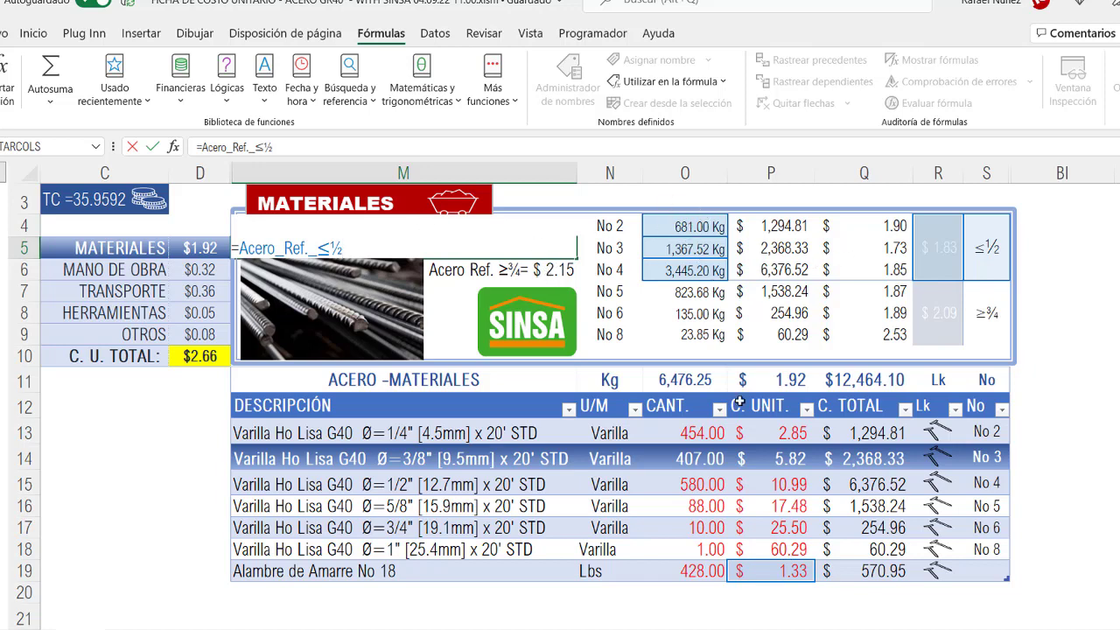
key(Return)
double_click(505, 270)
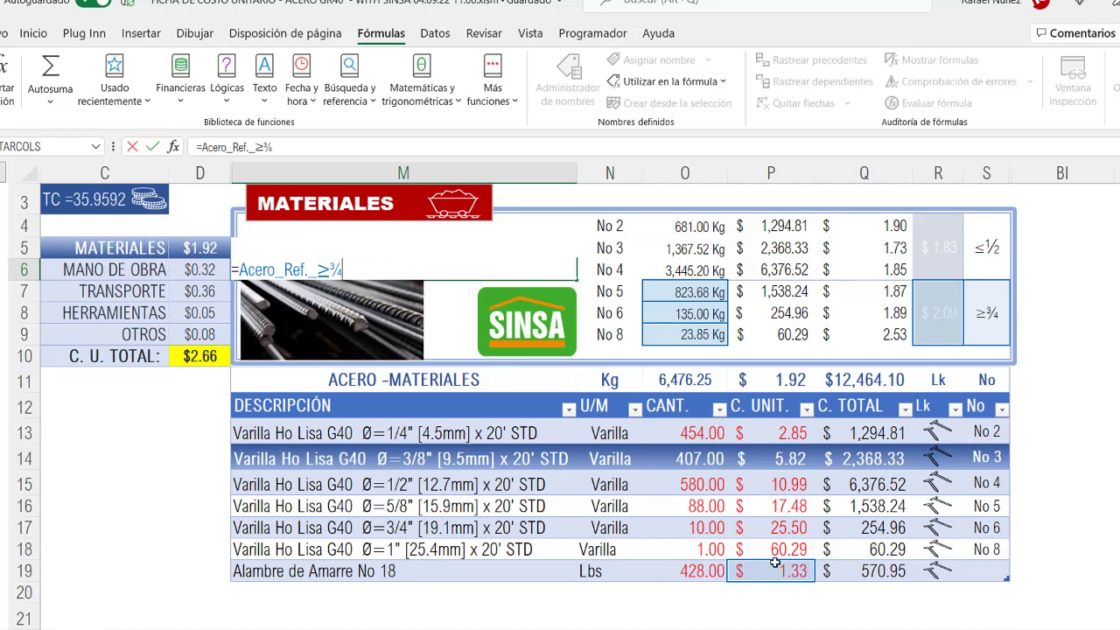
key(ctrl+Return)
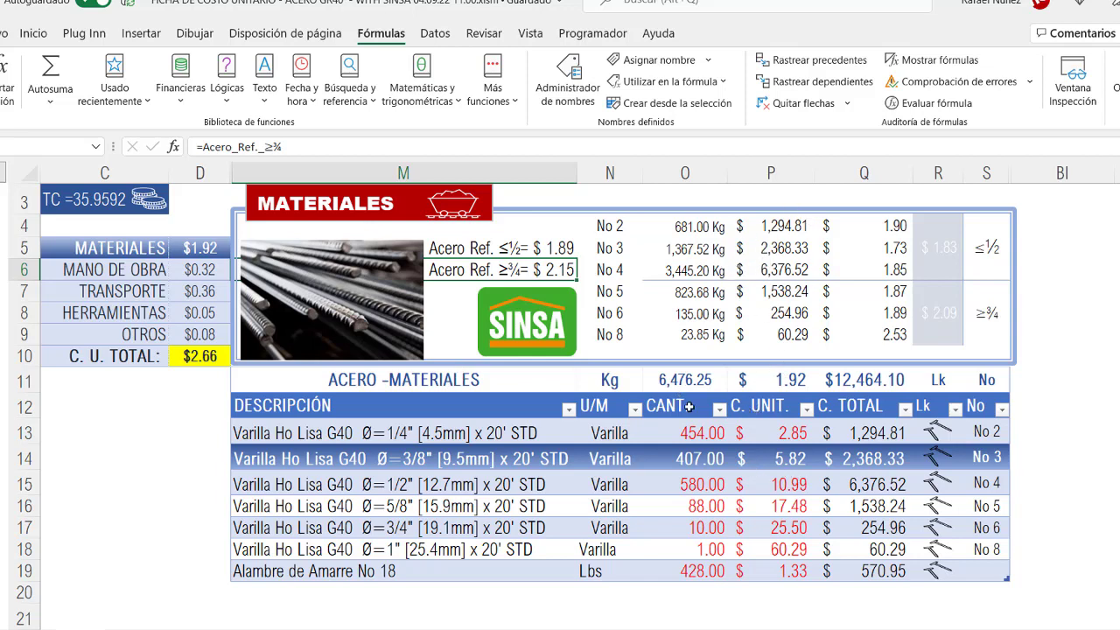
Step: Review the bar quantities in O13:O18, and inspect the tie wire's REDONDEAR.MAS quantity formula in O19
drag(705, 433, 710, 551)
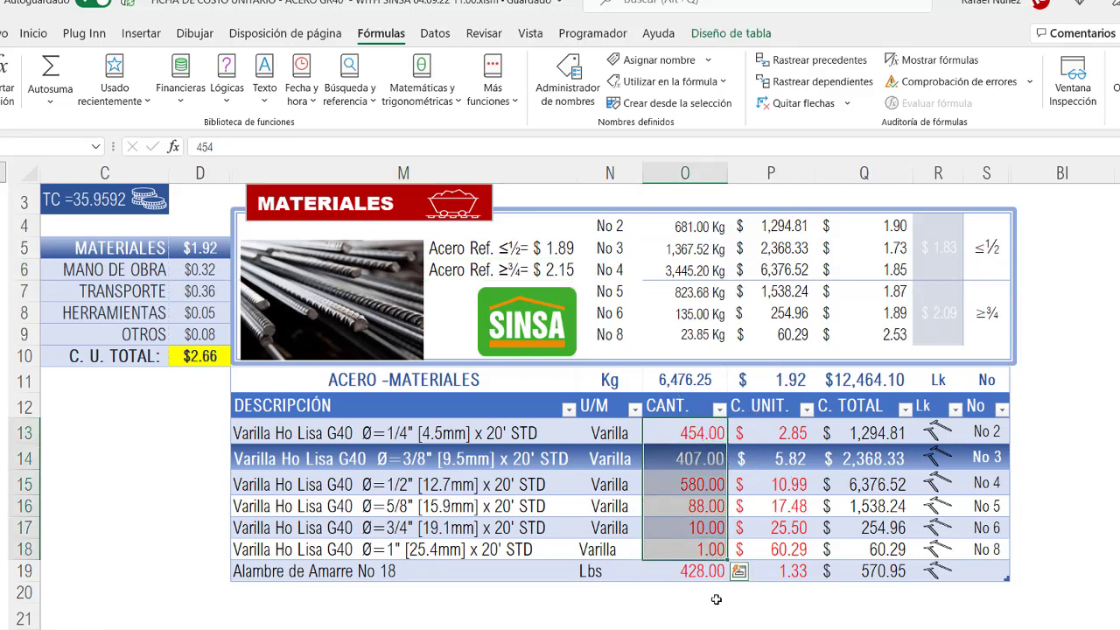
click(711, 570)
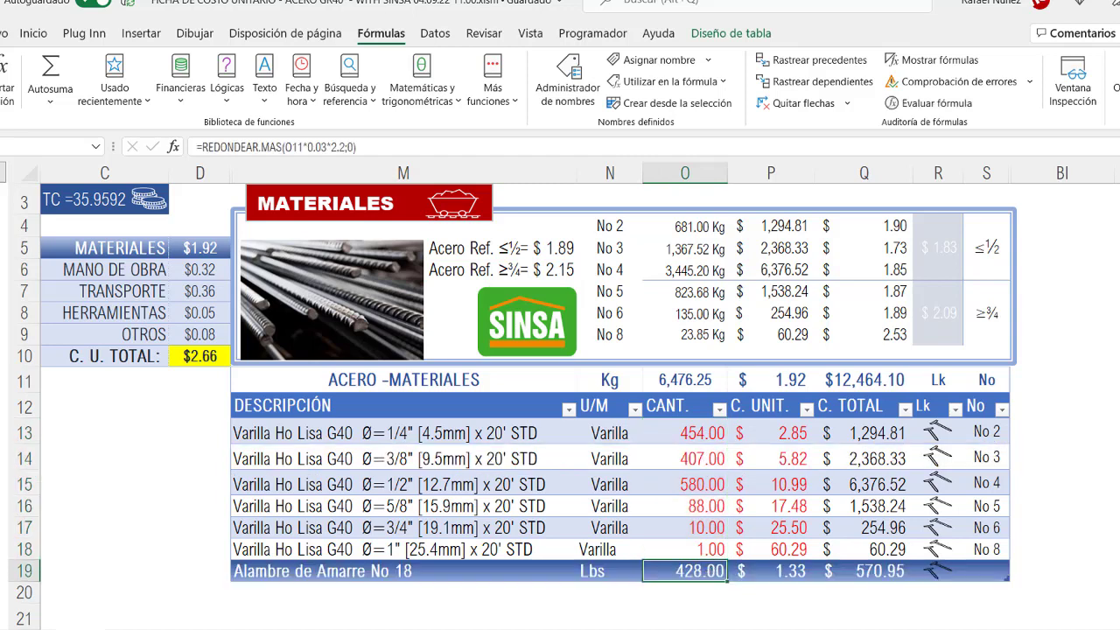
double_click(707, 575)
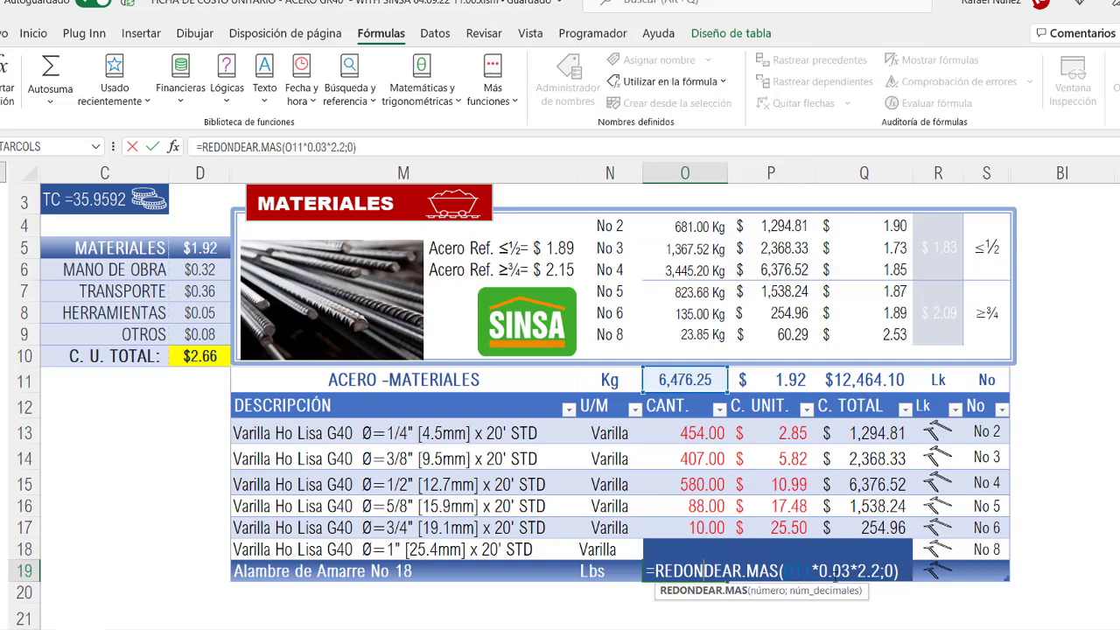
key(ctrl+Return)
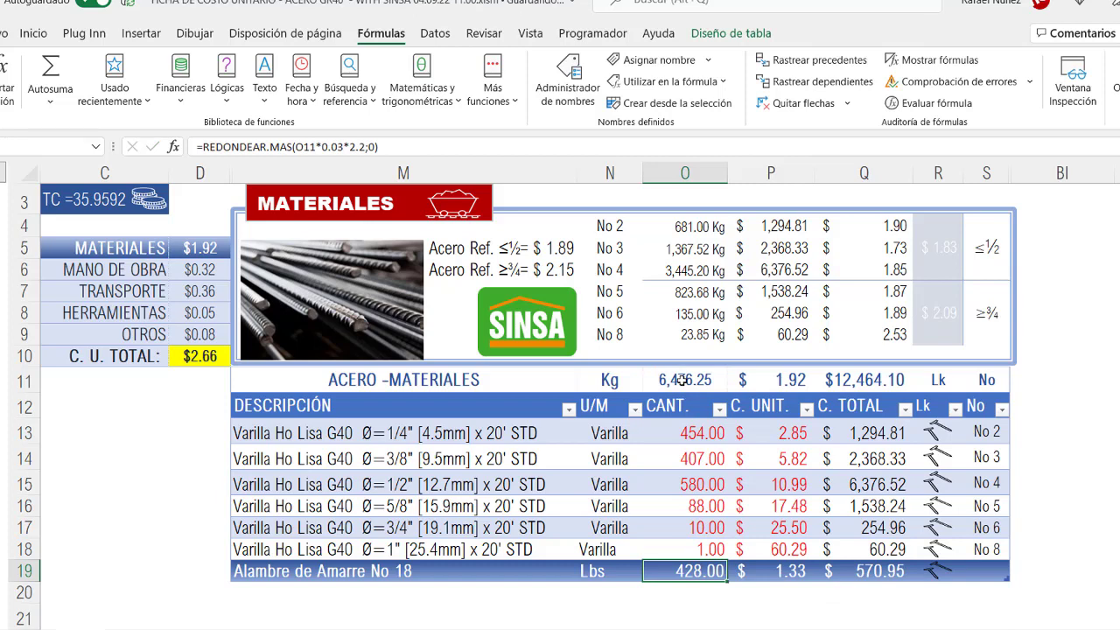
Step: Inspect the total kilograms reference in O11 and the SUMA formula behind it in C2, leaving both formulas as they are
double_click(681, 380)
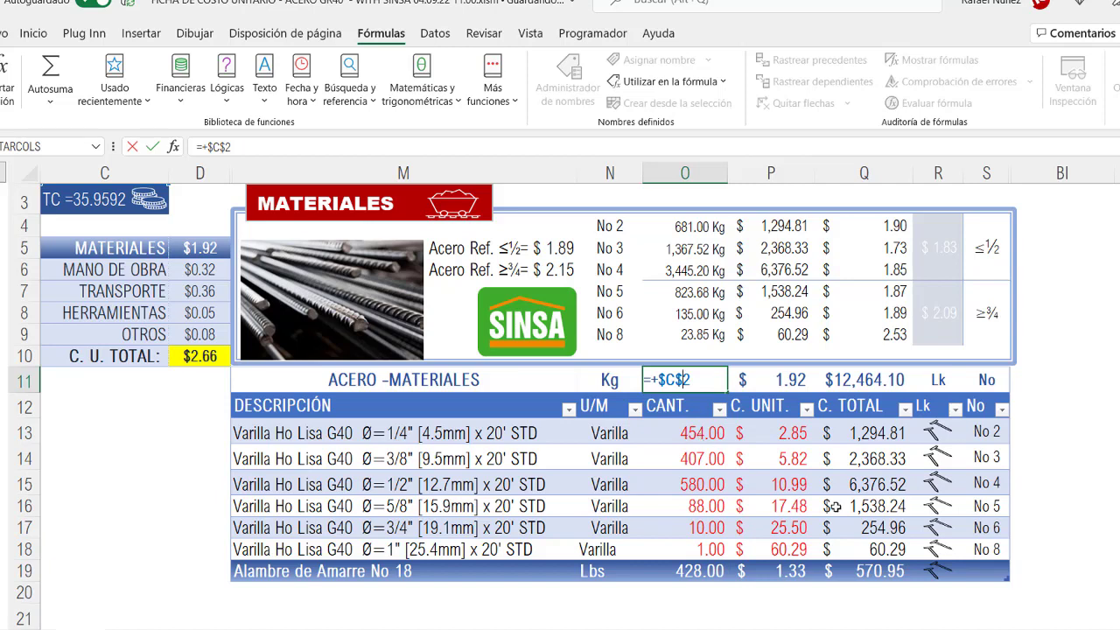
scroll(522, 480, up, 1)
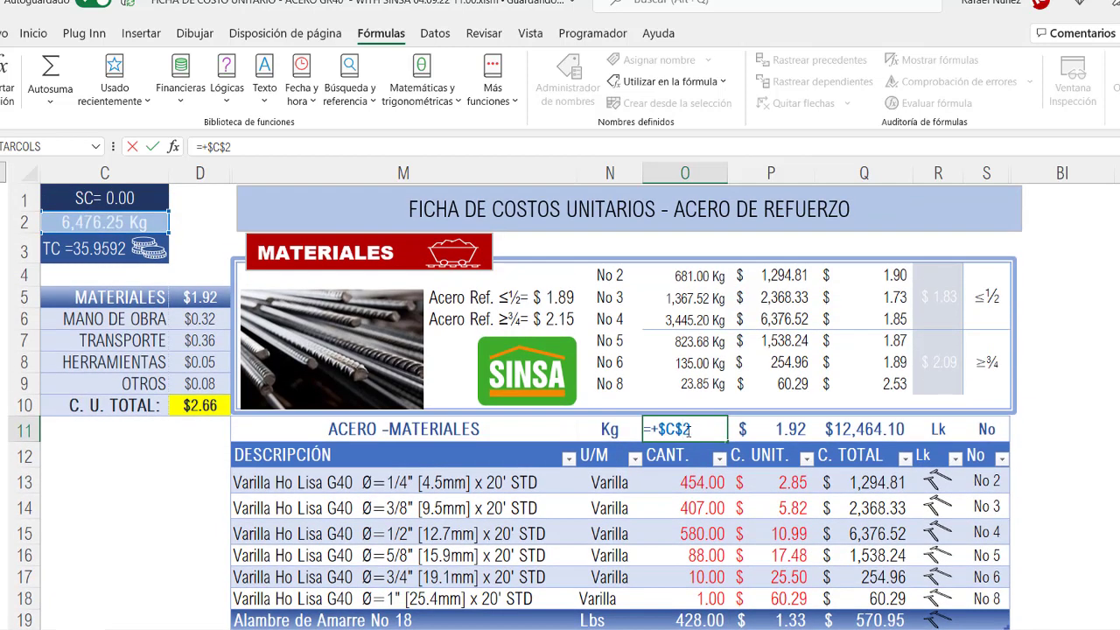
key(Escape)
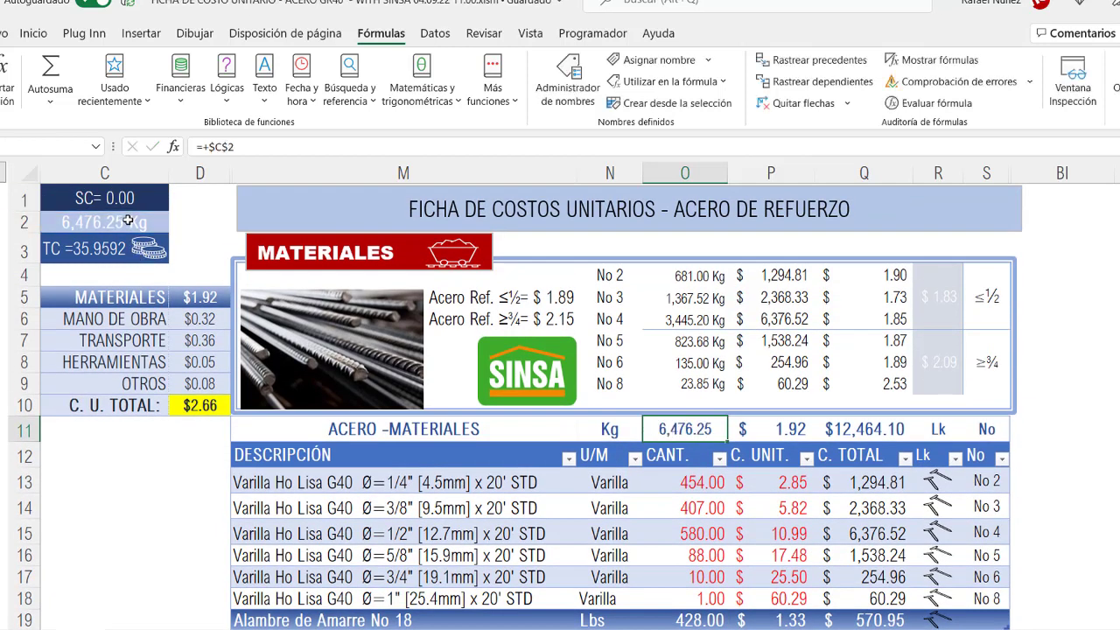
double_click(128, 221)
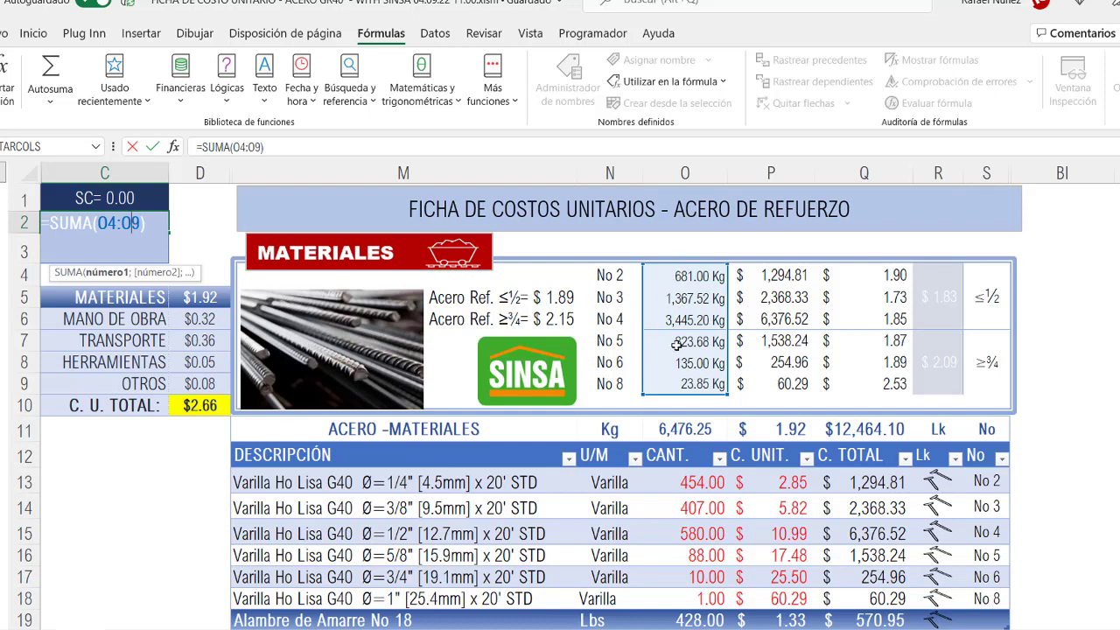
key(Escape)
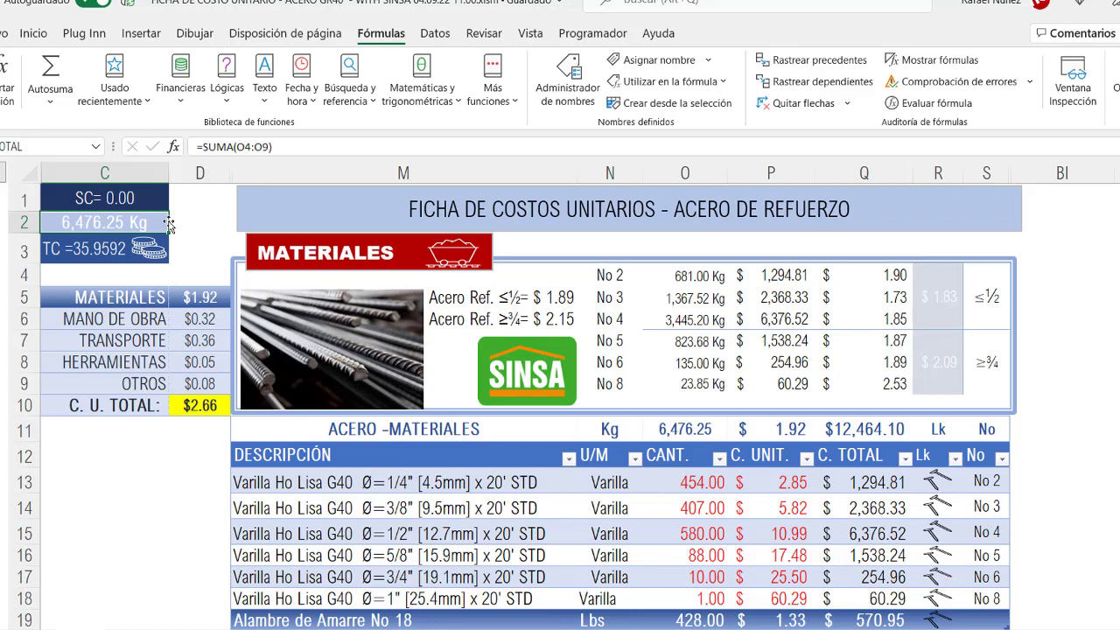
double_click(114, 222)
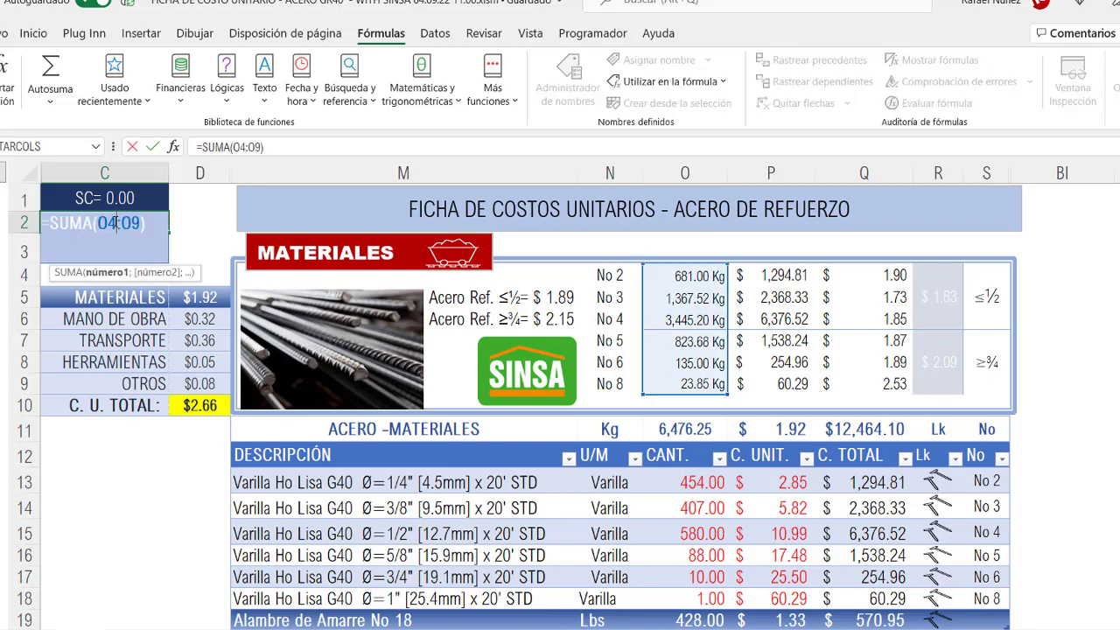
key(Escape)
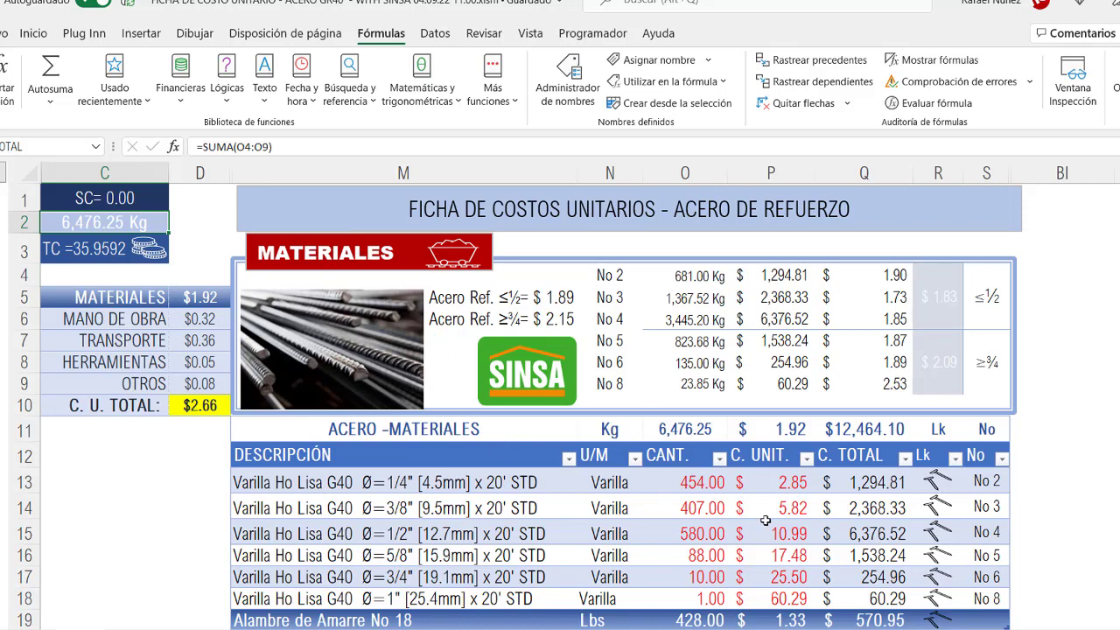
Step: Review the rod descriptions in column M, their bar numbers in column S, and the No 6 weight formula in O8
click(495, 483)
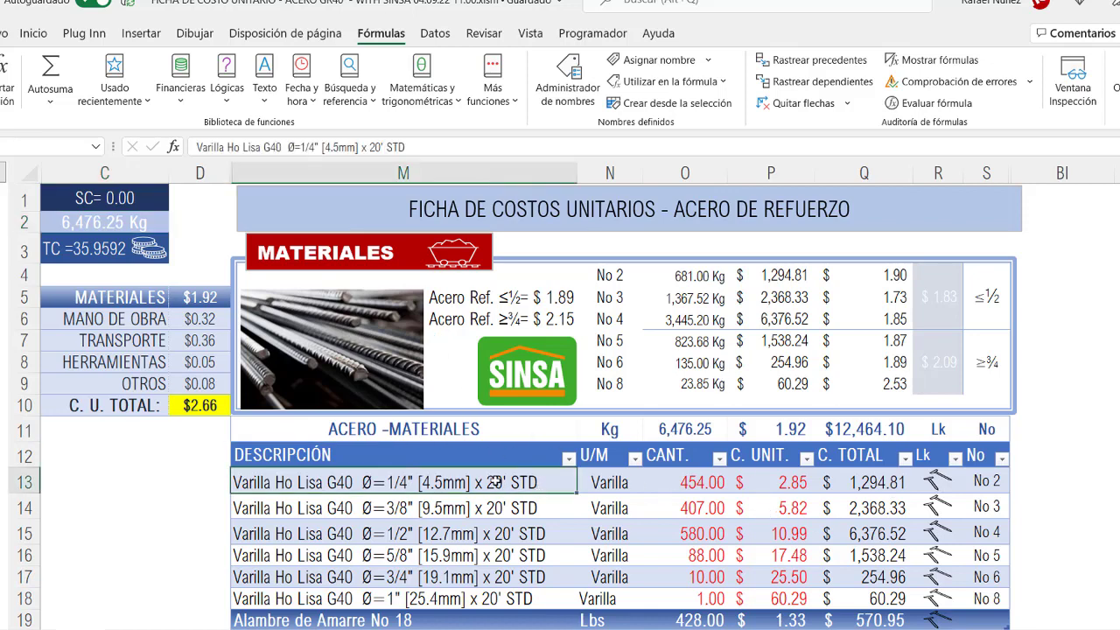
click(461, 534)
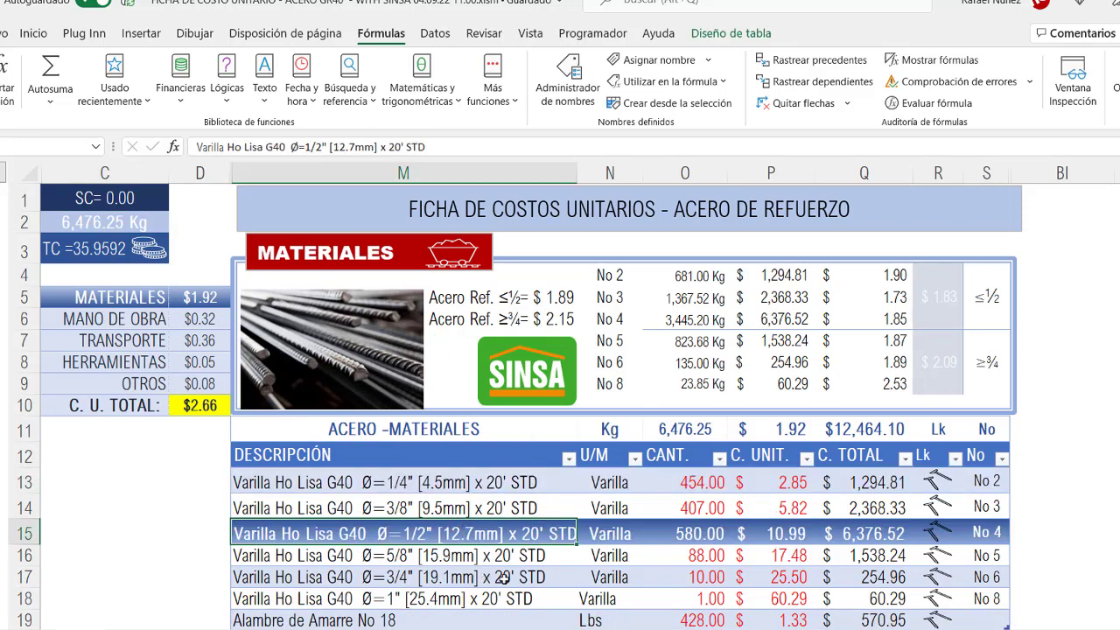
click(989, 479)
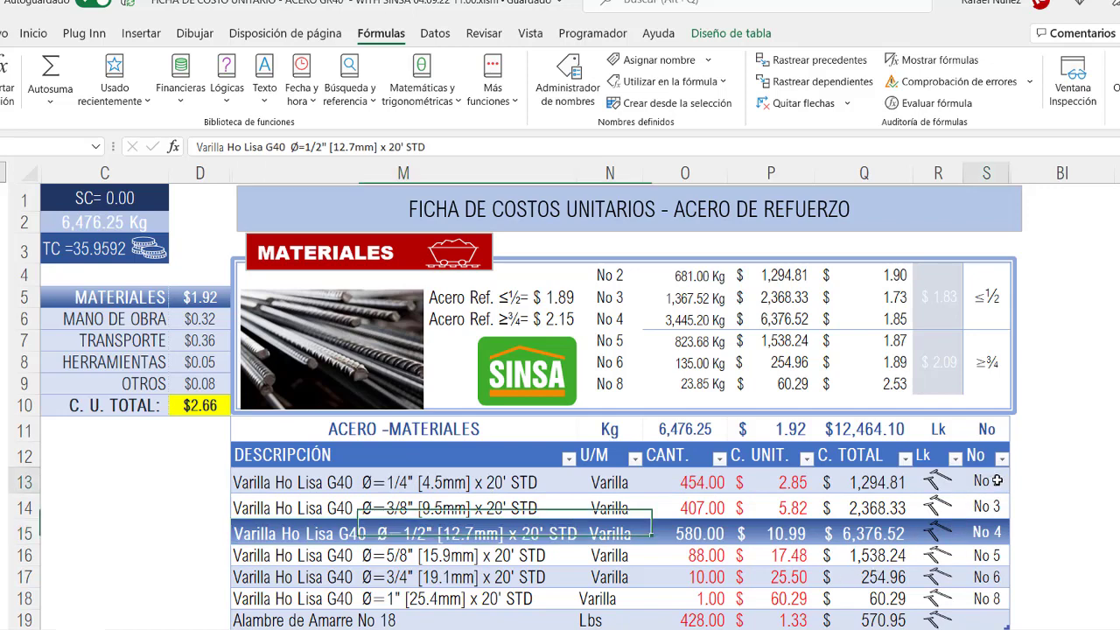
click(995, 508)
click(997, 533)
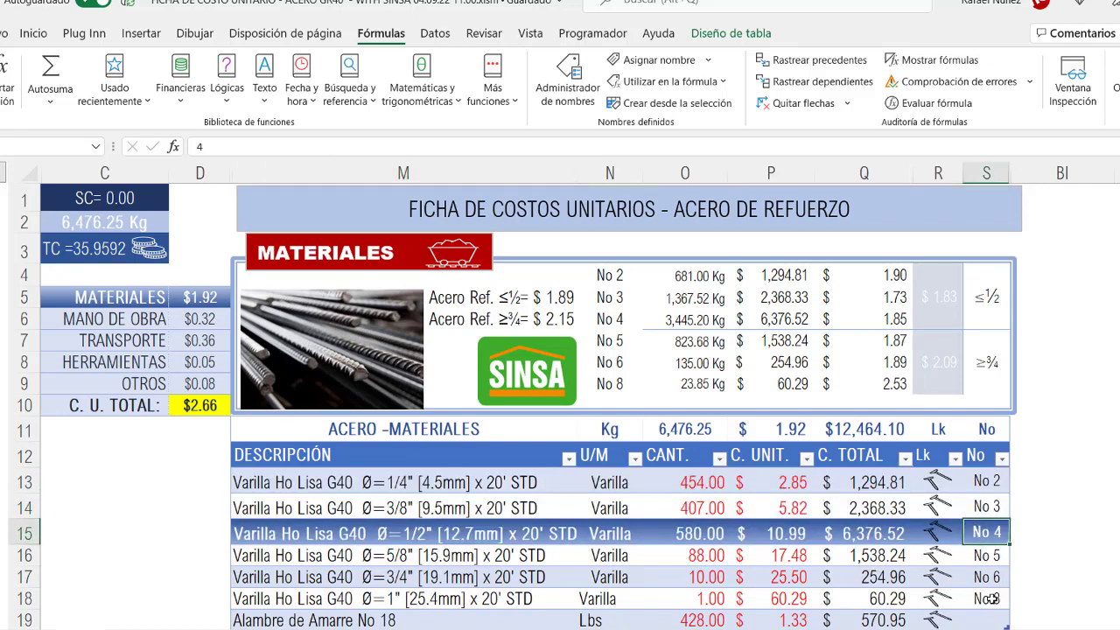
click(688, 364)
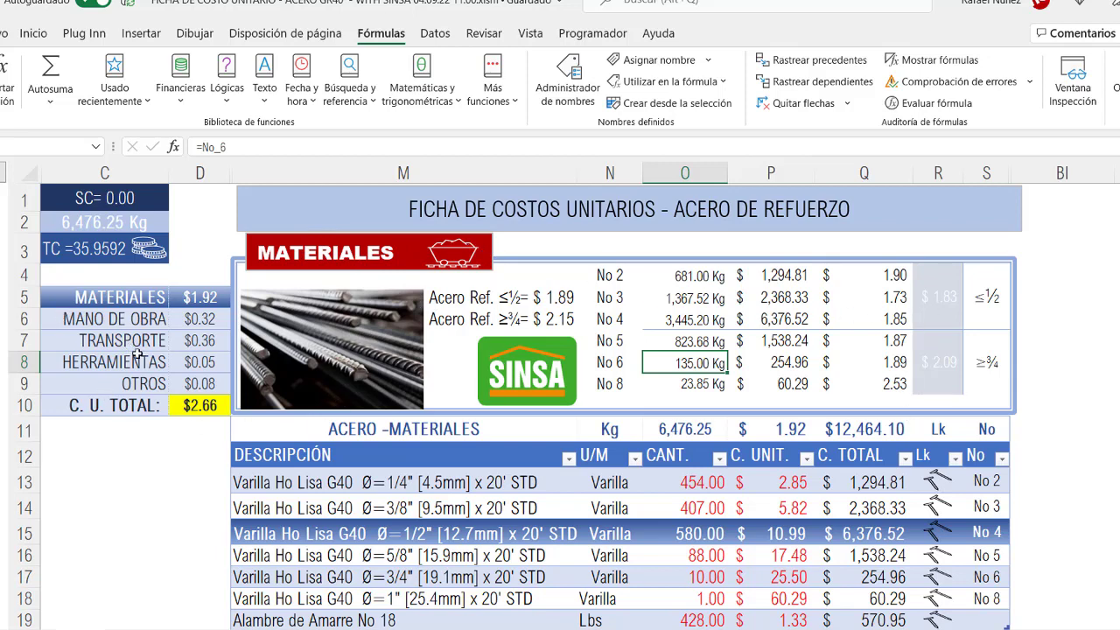
Step: Show the MANO DE OBRA section, look over its labour rows, and inspect the quantity formula in W16
click(126, 318)
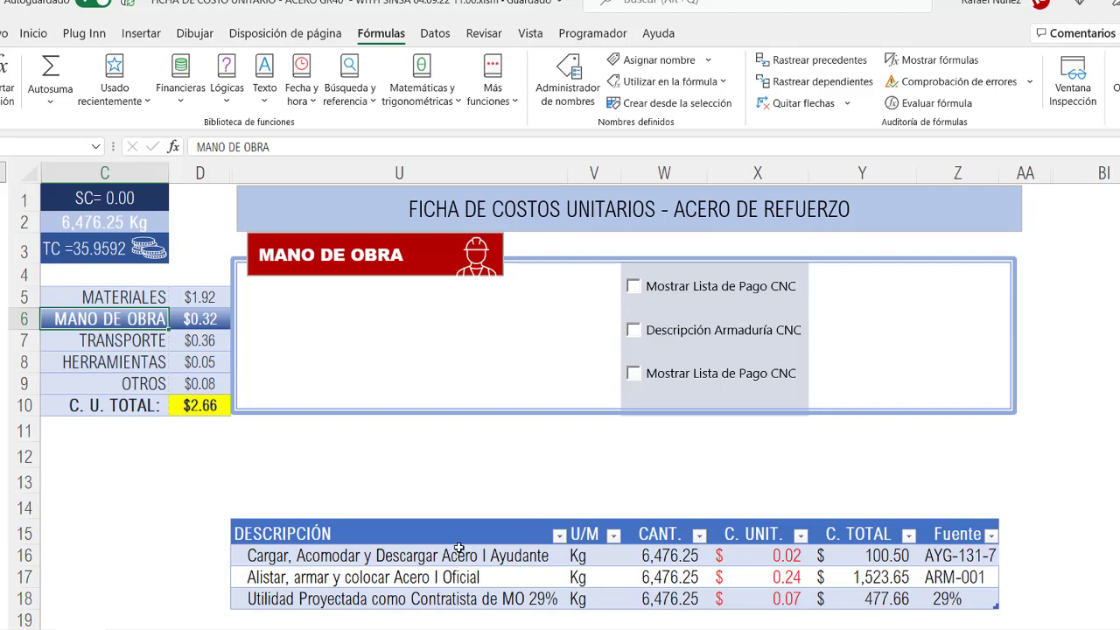
drag(448, 556, 770, 599)
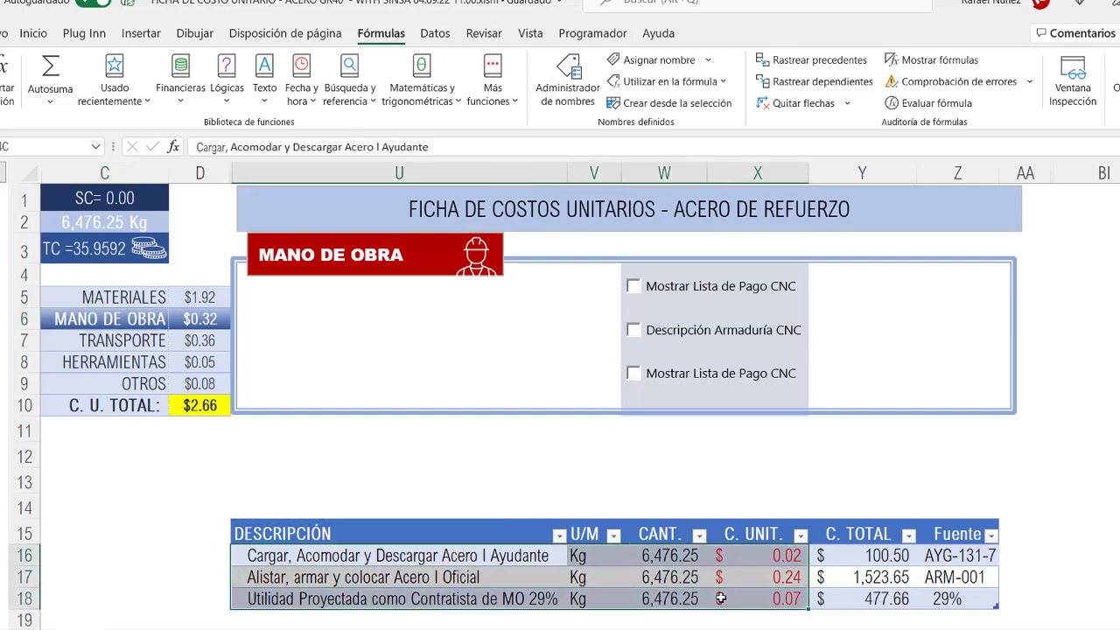
click(672, 557)
double_click(672, 557)
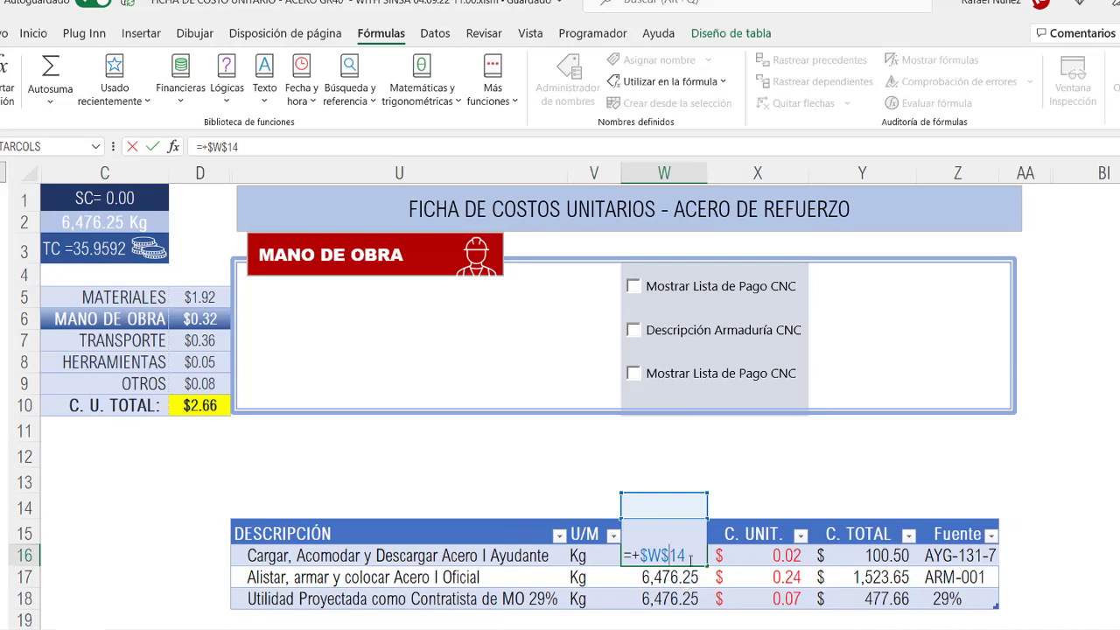
key(Escape)
Step: Color the text of the ACERO - MANO DE OBRA summary row, U14:Z14, standard blue
drag(438, 504, 927, 497)
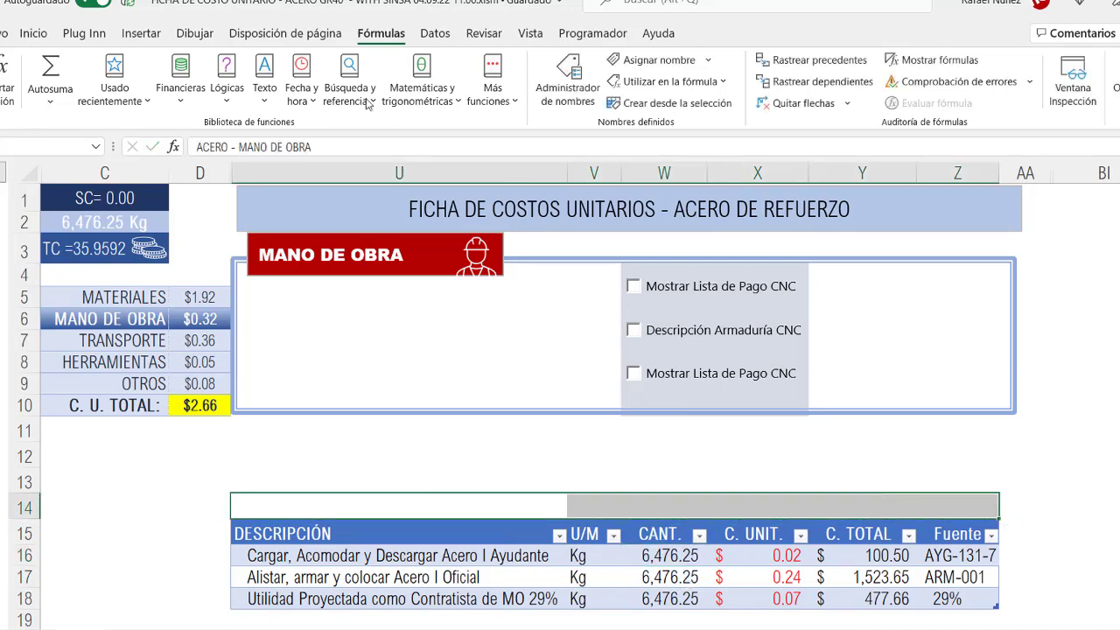
click(33, 34)
click(289, 94)
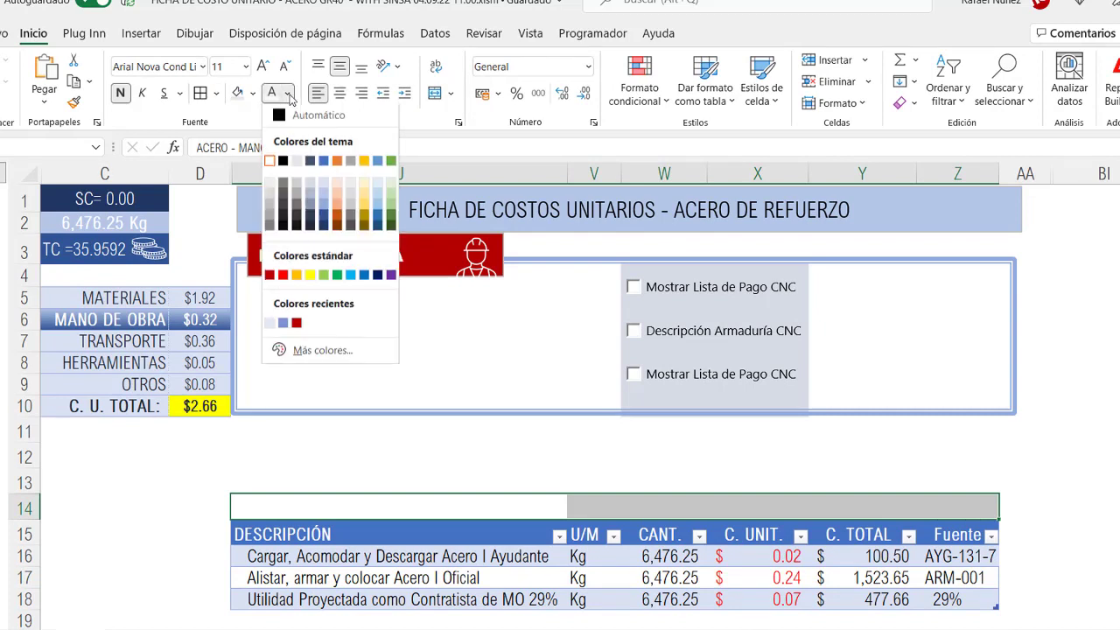
click(367, 278)
Step: Inspect the labour summary's quantity formula in W14 without changing it
click(664, 506)
key(F2)
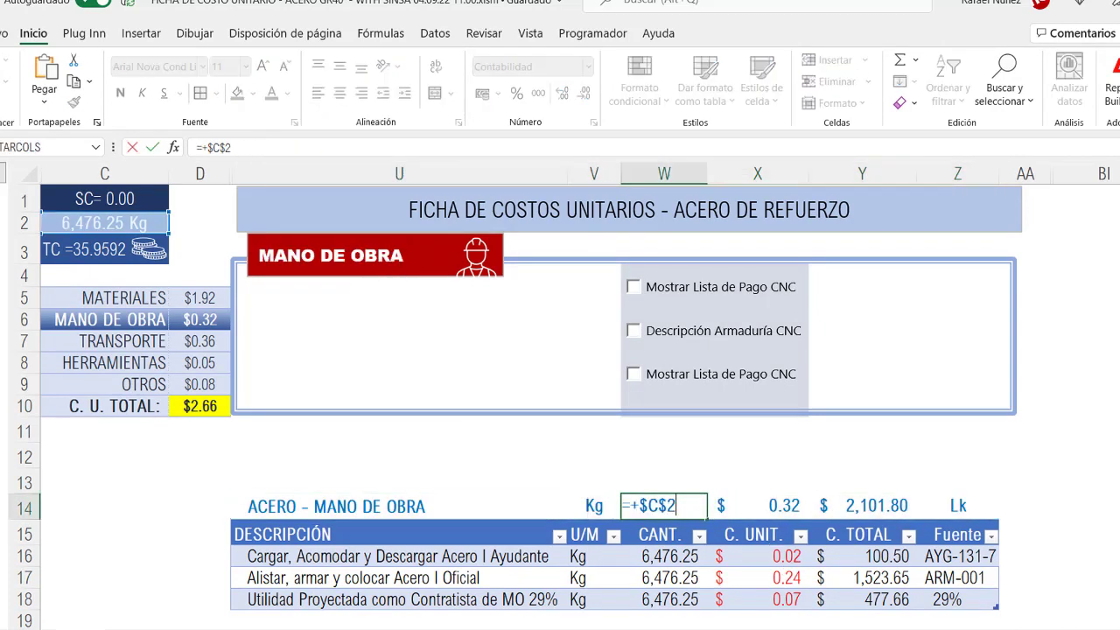
key(Escape)
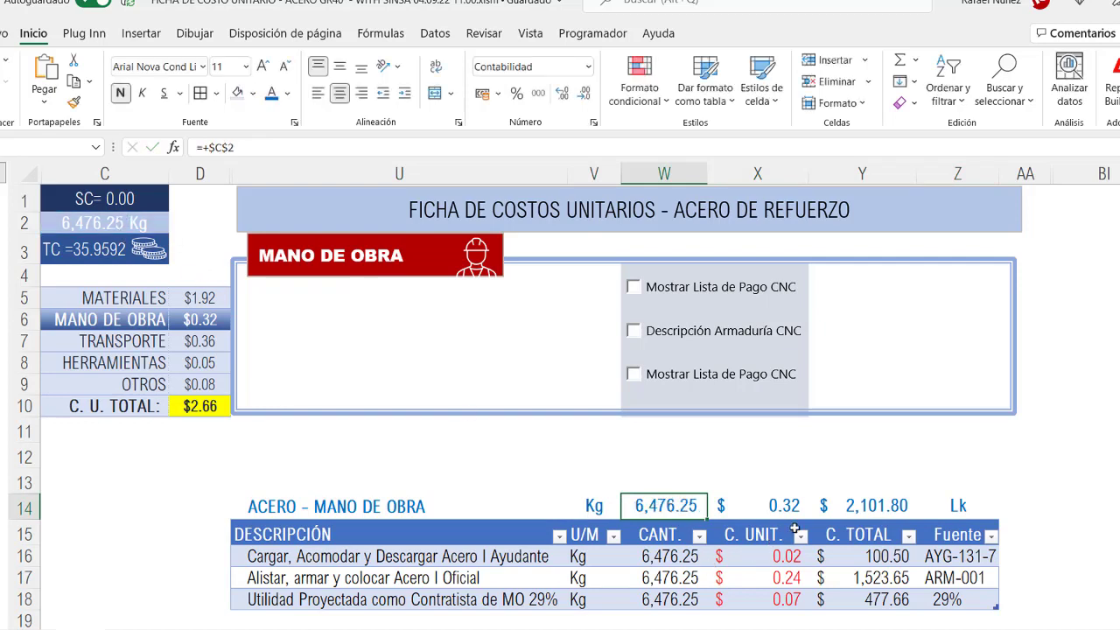
Step: Review the labour descriptions in U16:U18 and the source codes of the loading and rebar placing activities in Z16:Z17
click(471, 556)
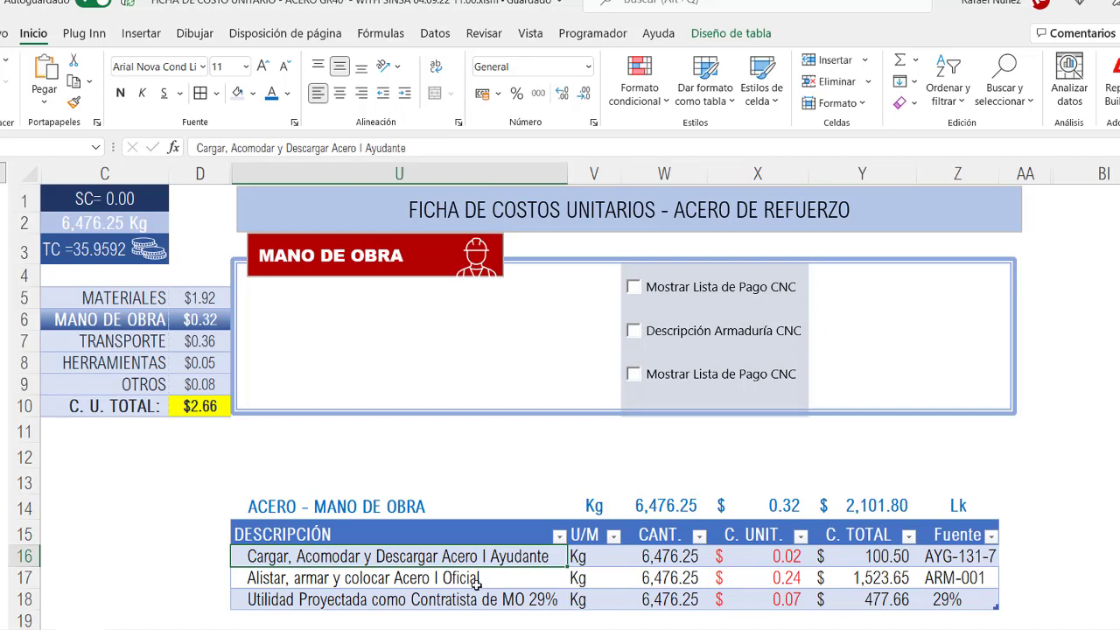
click(966, 555)
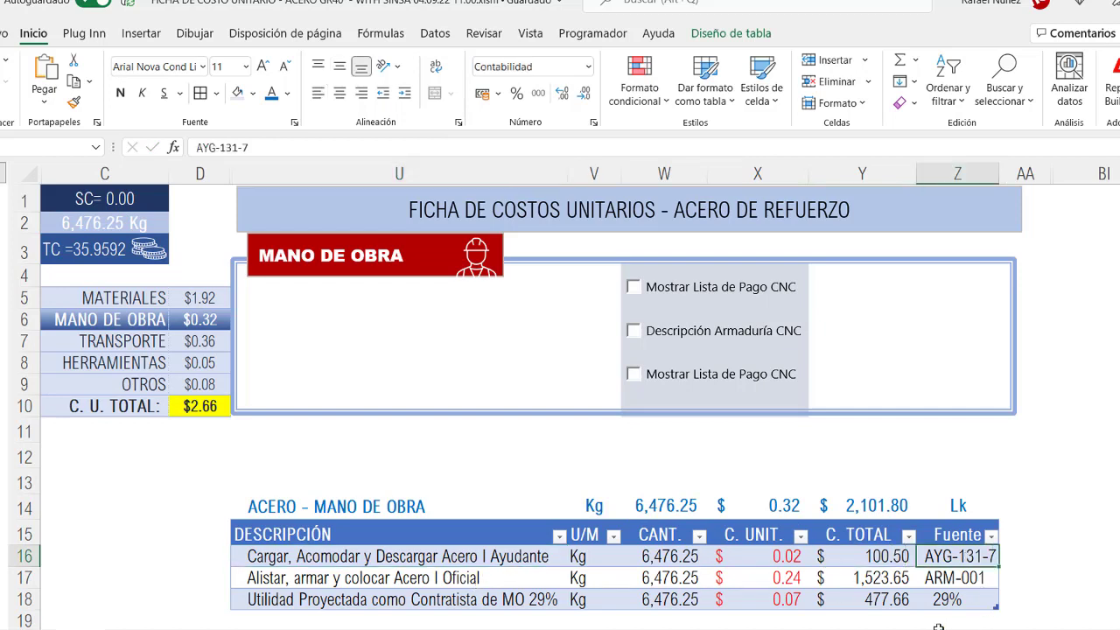
click(450, 578)
click(960, 579)
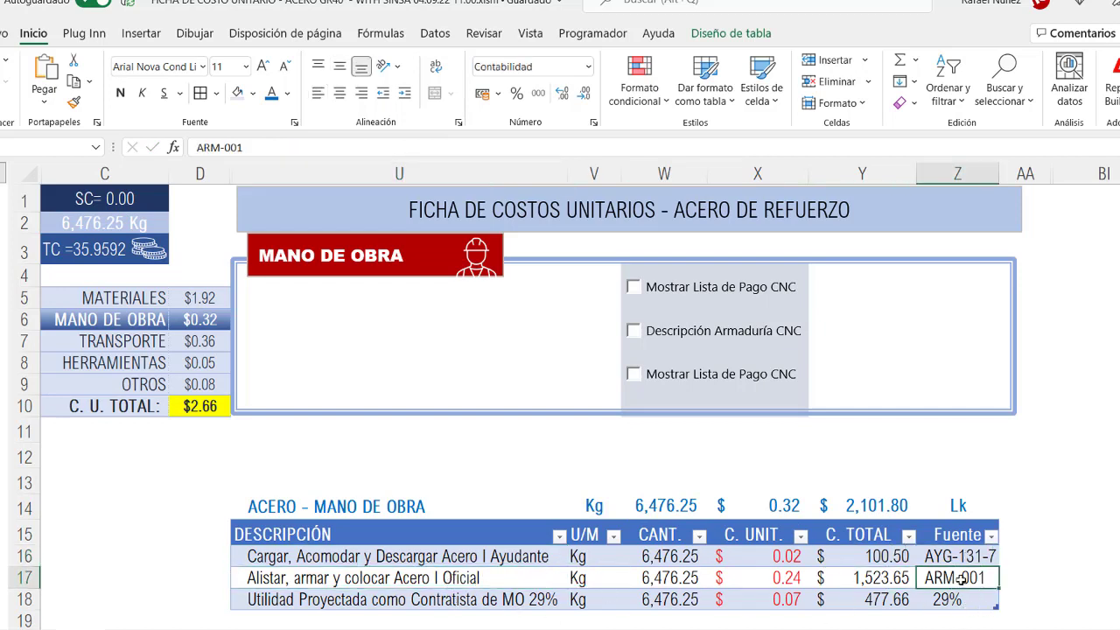
click(413, 555)
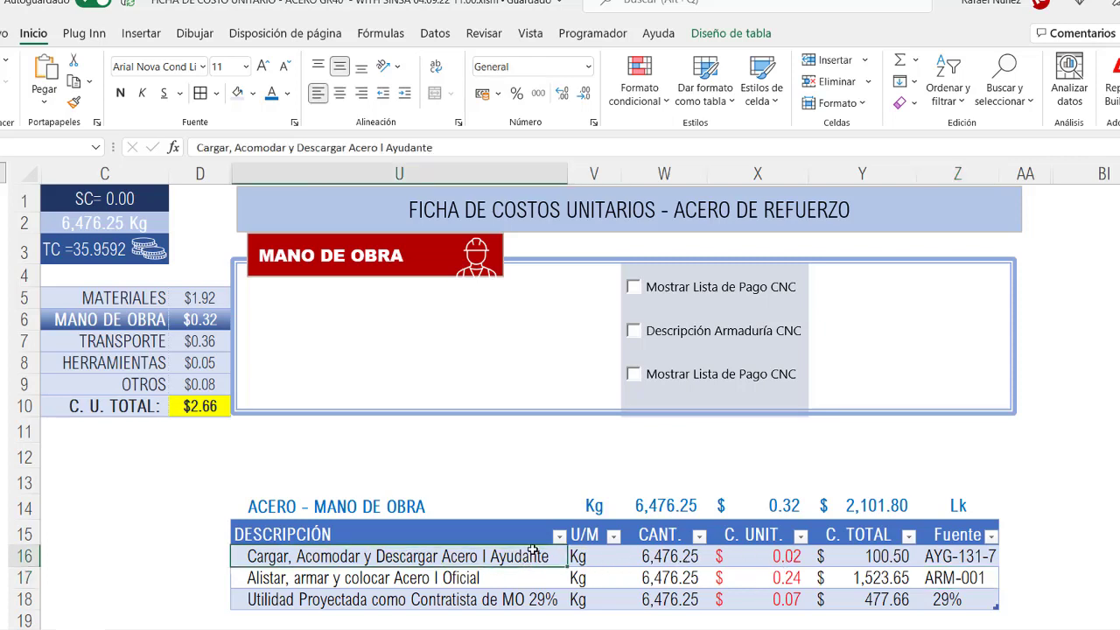
drag(530, 553, 532, 572)
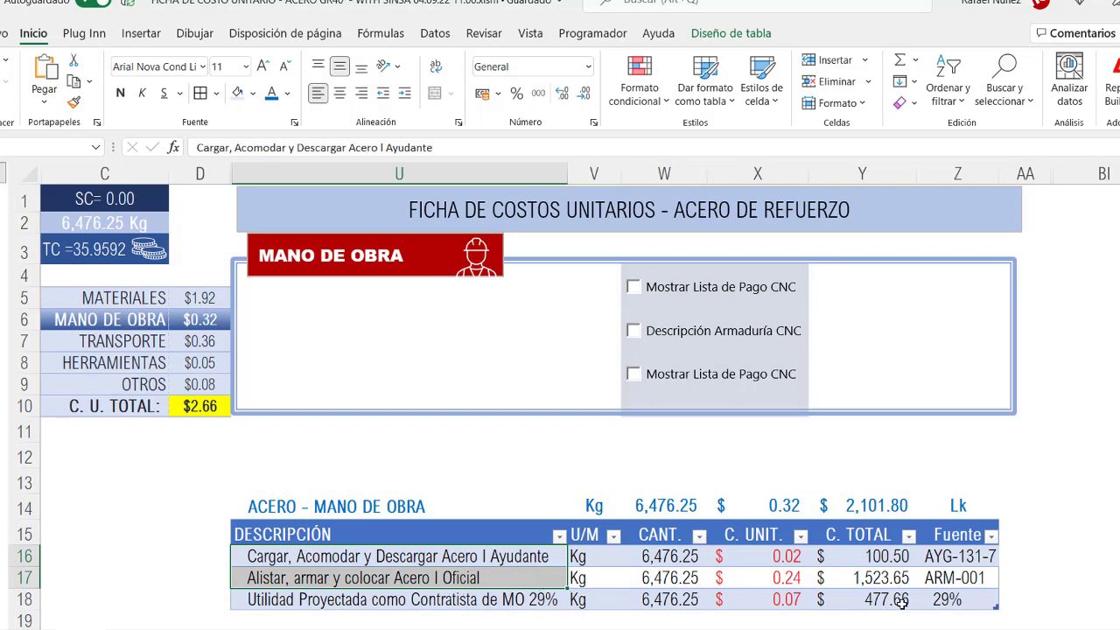
click(542, 600)
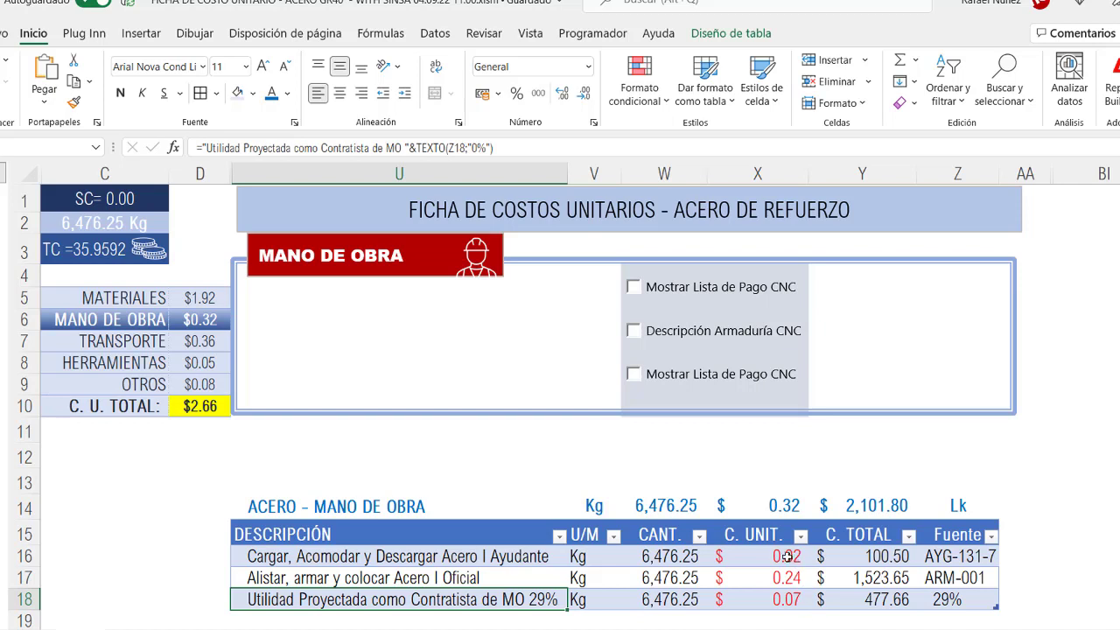
Step: Convert the labour unit cost to córdobas in X13 with +X14*TC, and give the cell the C$ accounting format
click(789, 480)
text(+)
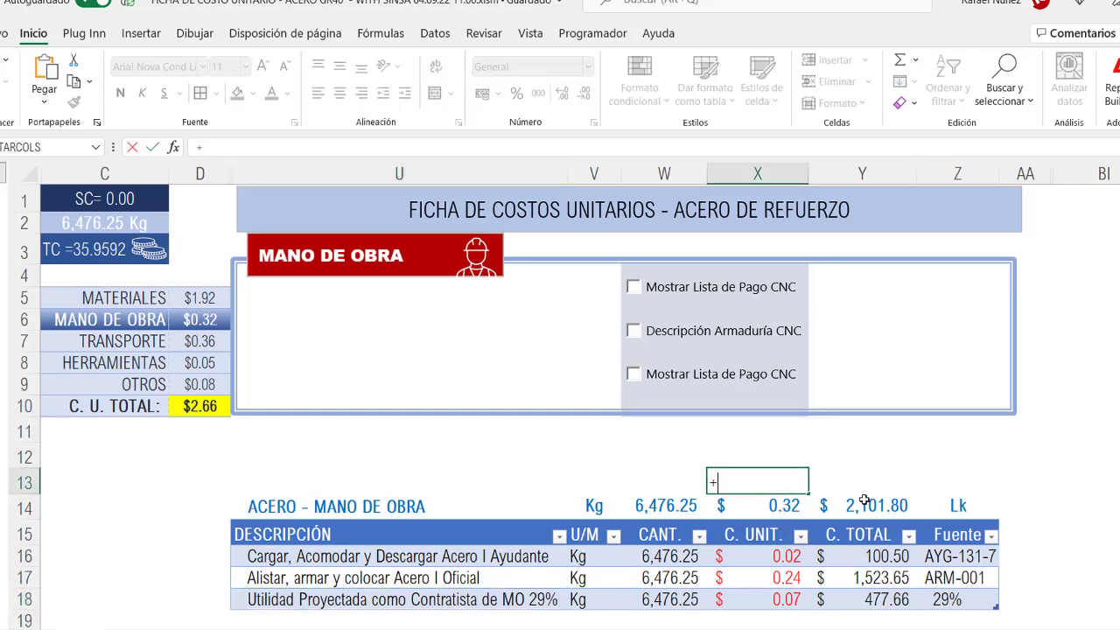
key(Down)
text(*)
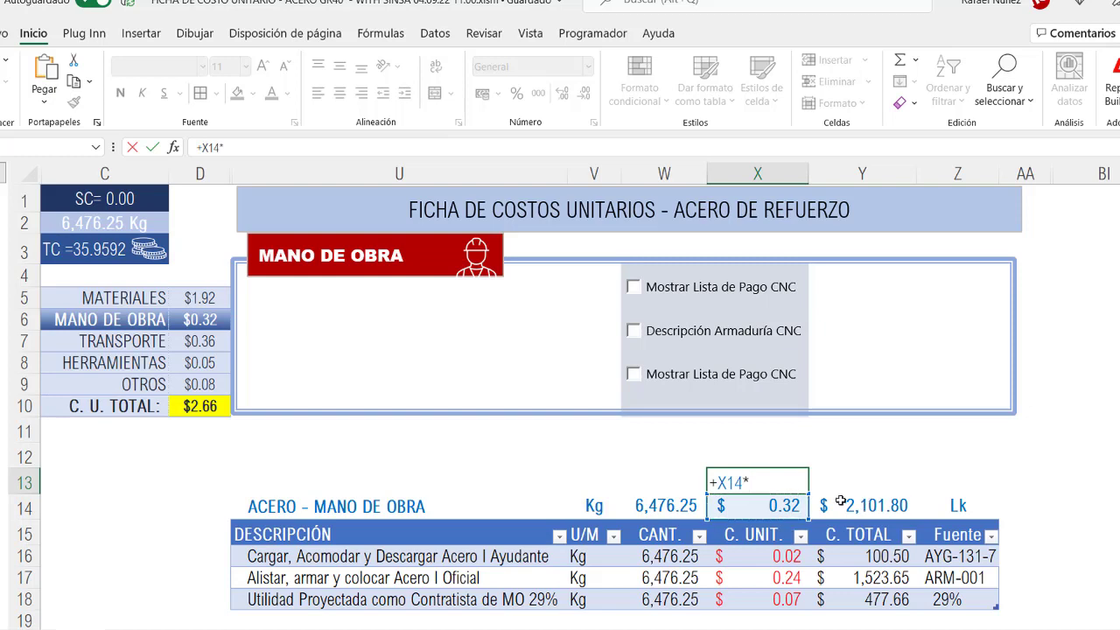
click(97, 250)
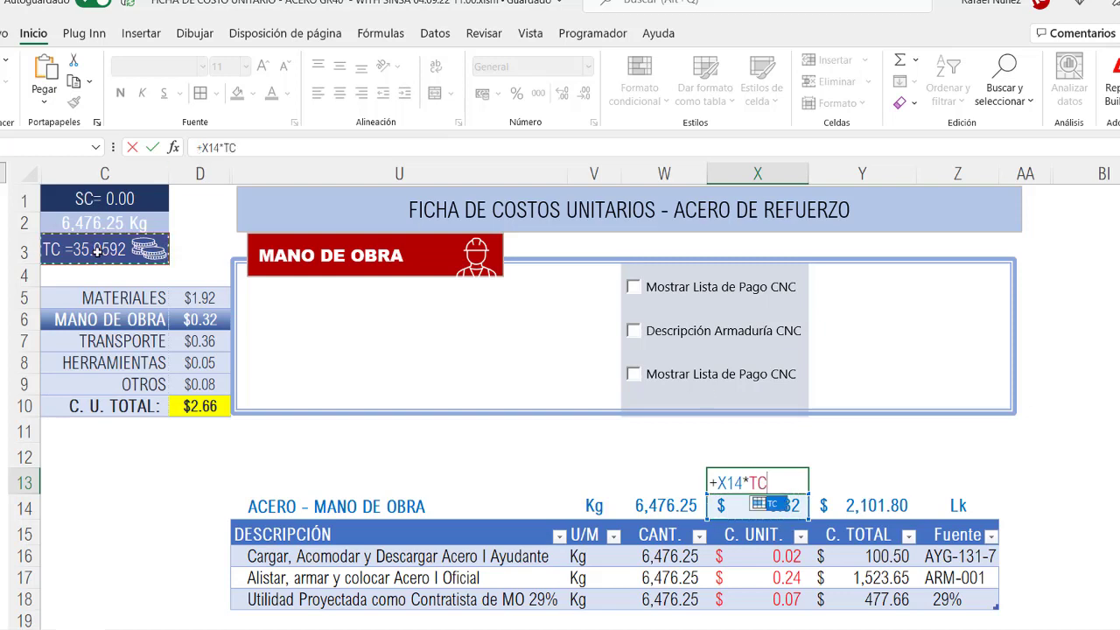
key(Return)
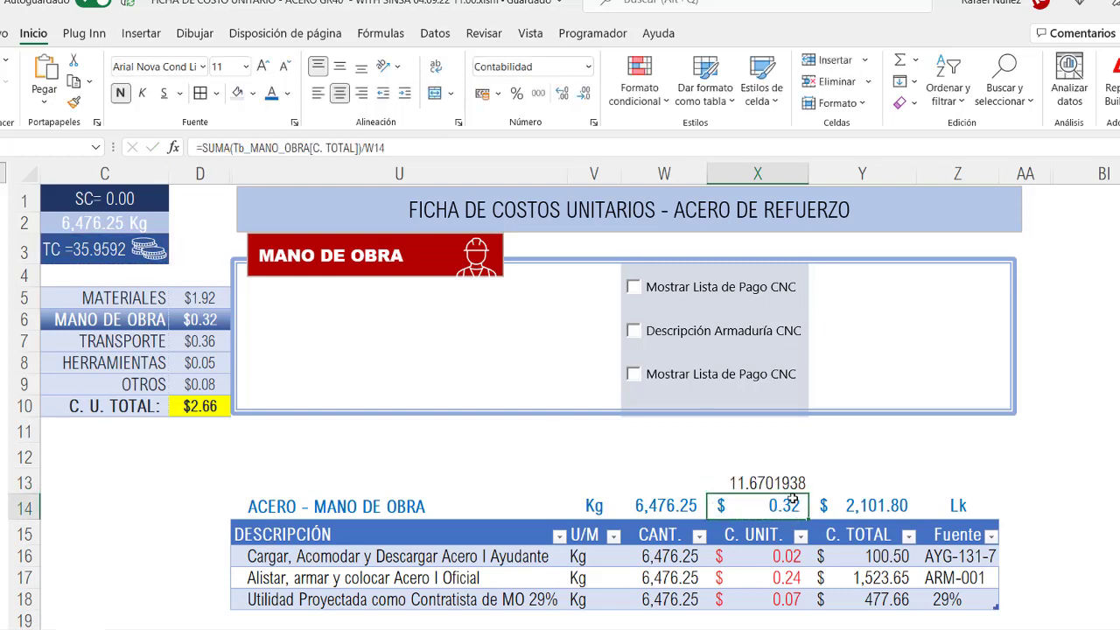
click(755, 485)
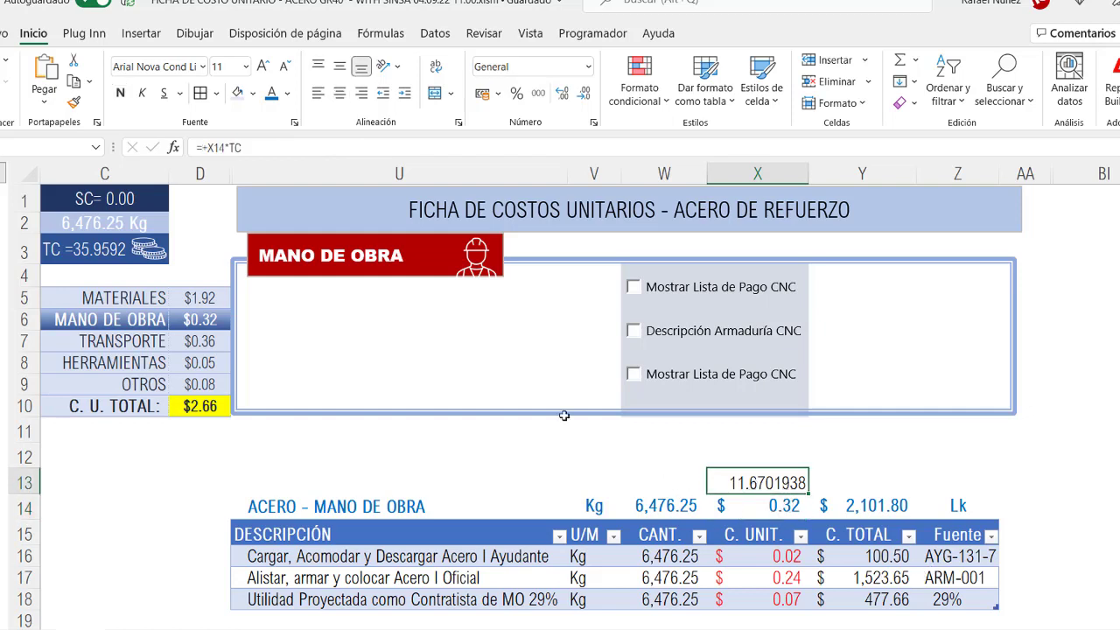
click(482, 93)
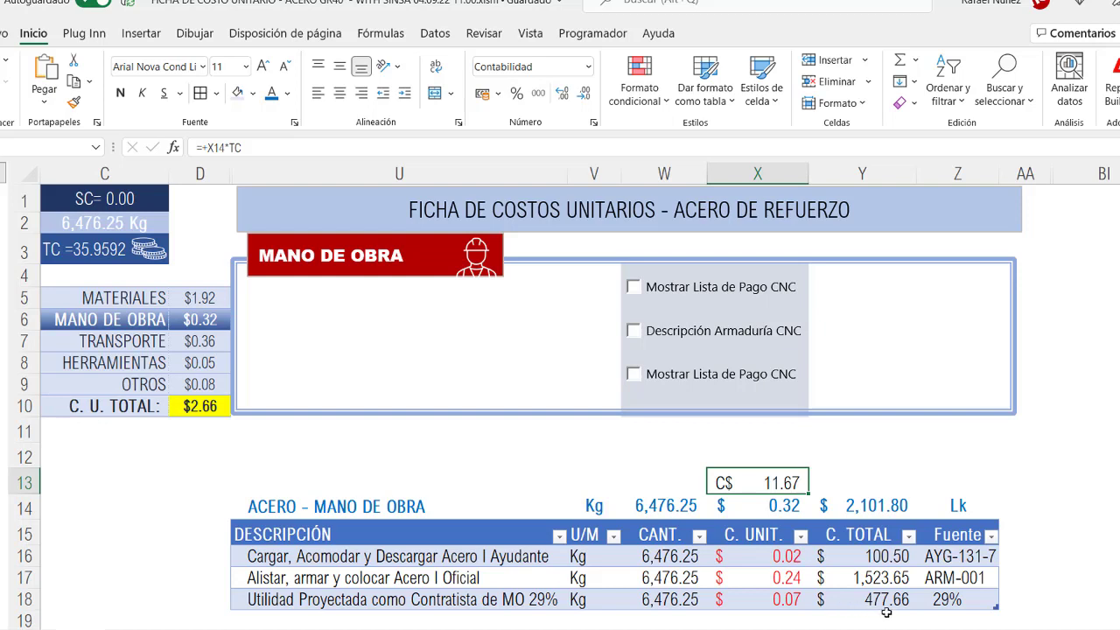
Step: Try 35% and 45% as the projected labour contractor profit in Z18, checking the córdoba unit cost in X13
click(949, 602)
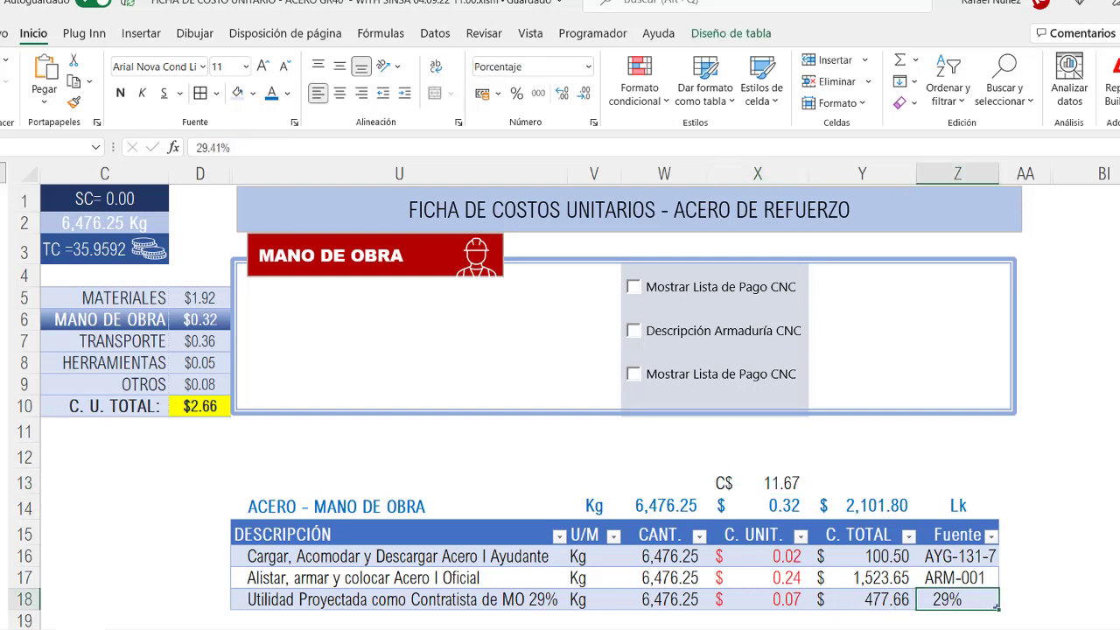
text(35)
key(Return)
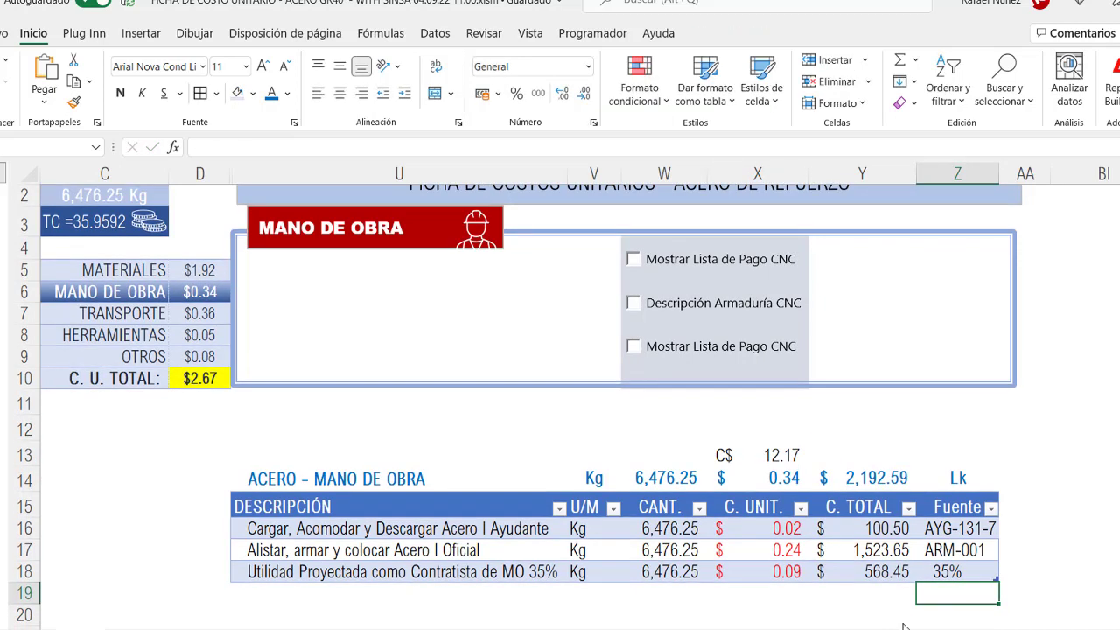
click(772, 456)
click(963, 571)
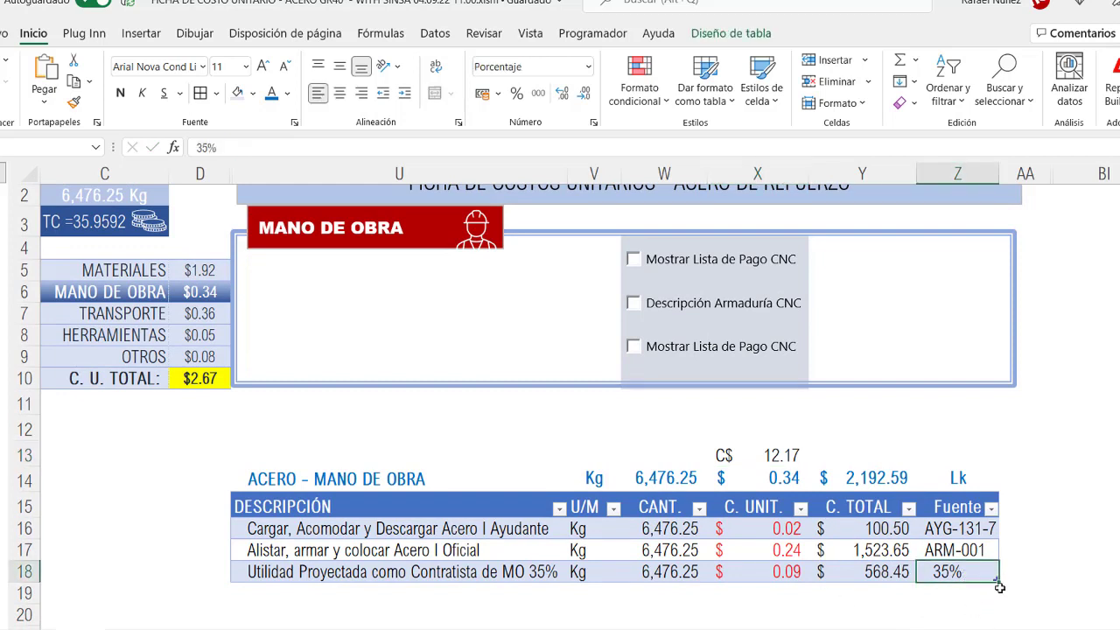
text(45)
key(Return)
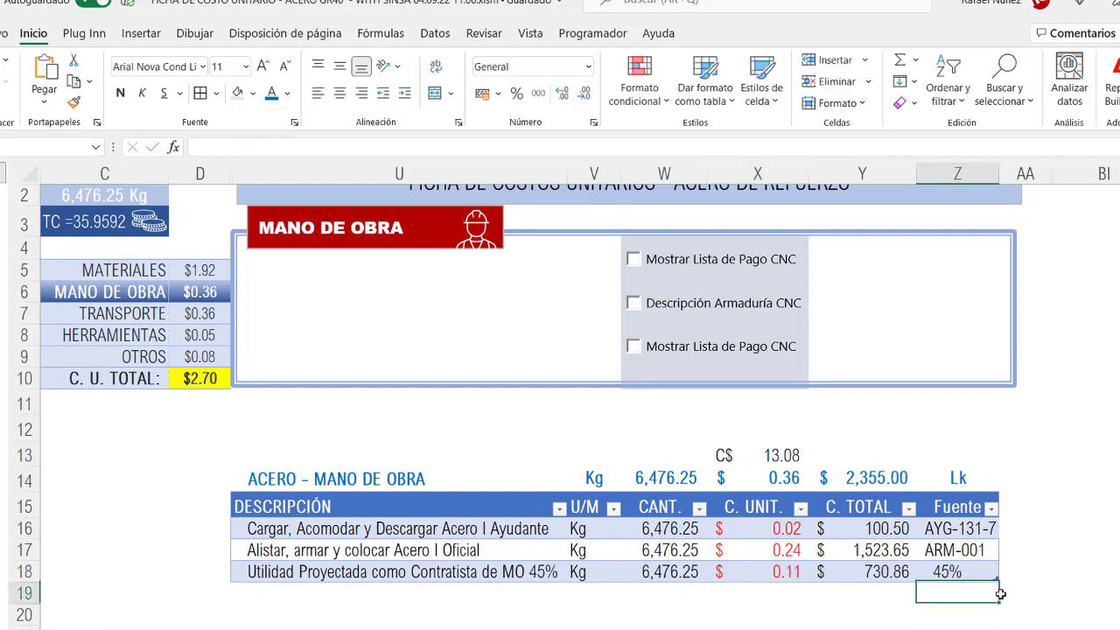
Step: Set the projected labour contractor profit in Z18 to 50%
click(952, 571)
text(50)
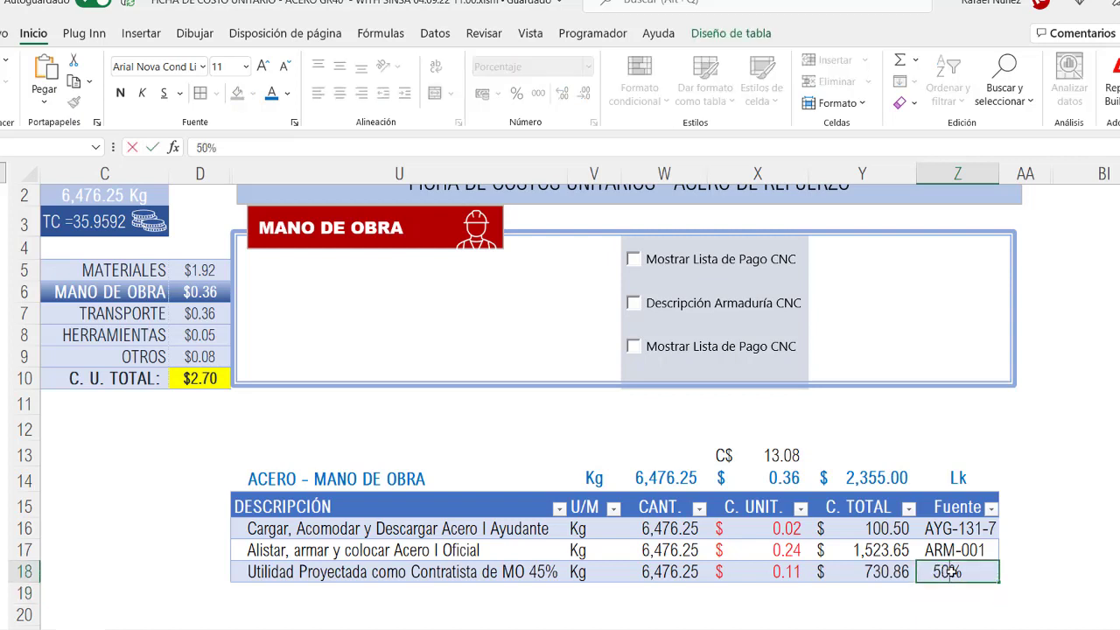
Step: Set the projected labour contractor profit in Z18 to 50% and review the descriptions of the three labour items
key(Return)
click(512, 527)
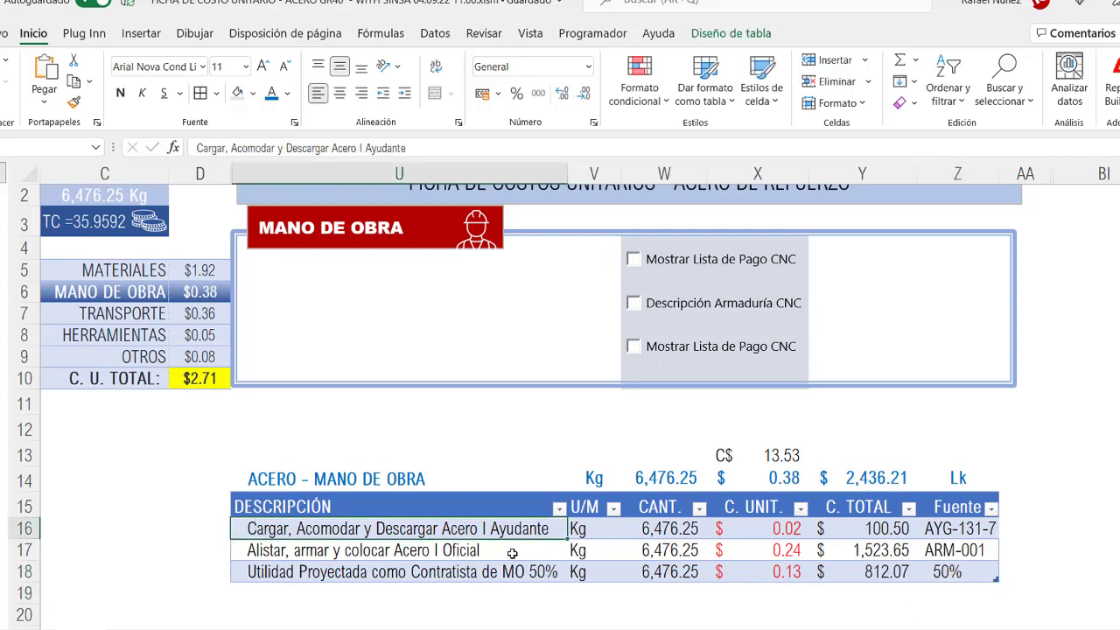
click(517, 549)
click(512, 574)
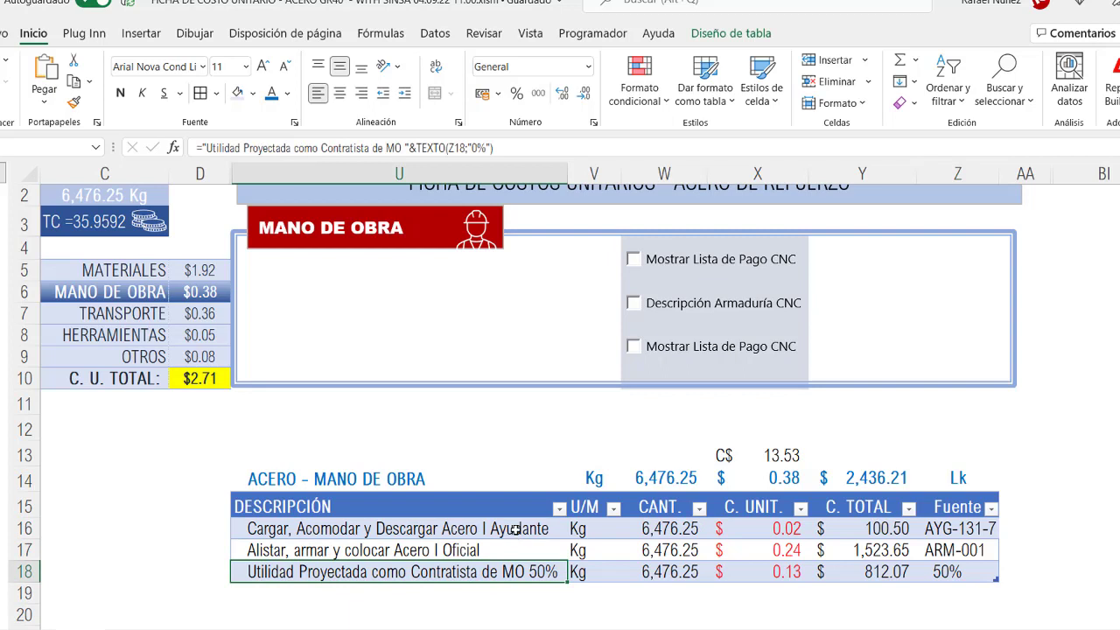
click(515, 530)
click(509, 550)
Step: Delete the córdoba conversion formula in X13, above the labour unit cost
click(767, 455)
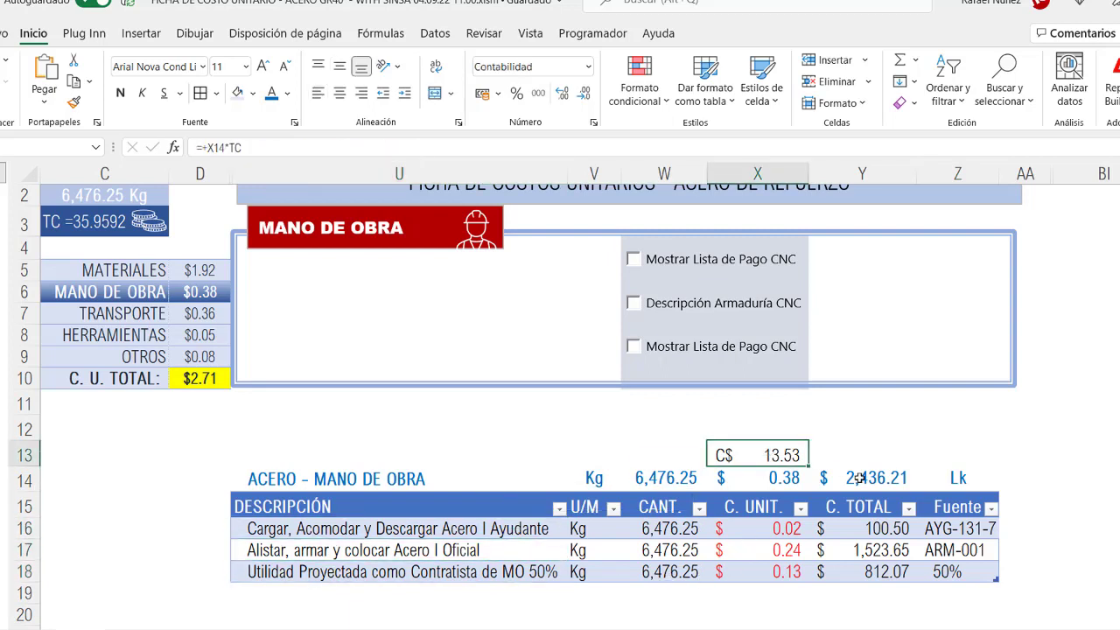
key(Delete)
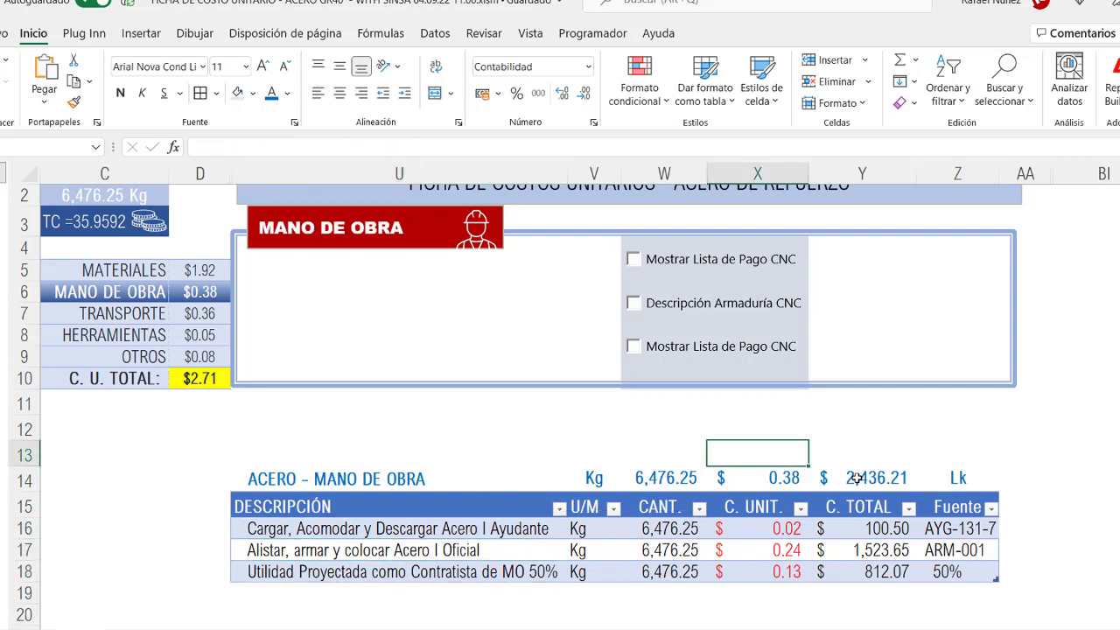
scroll(779, 373, up, 1)
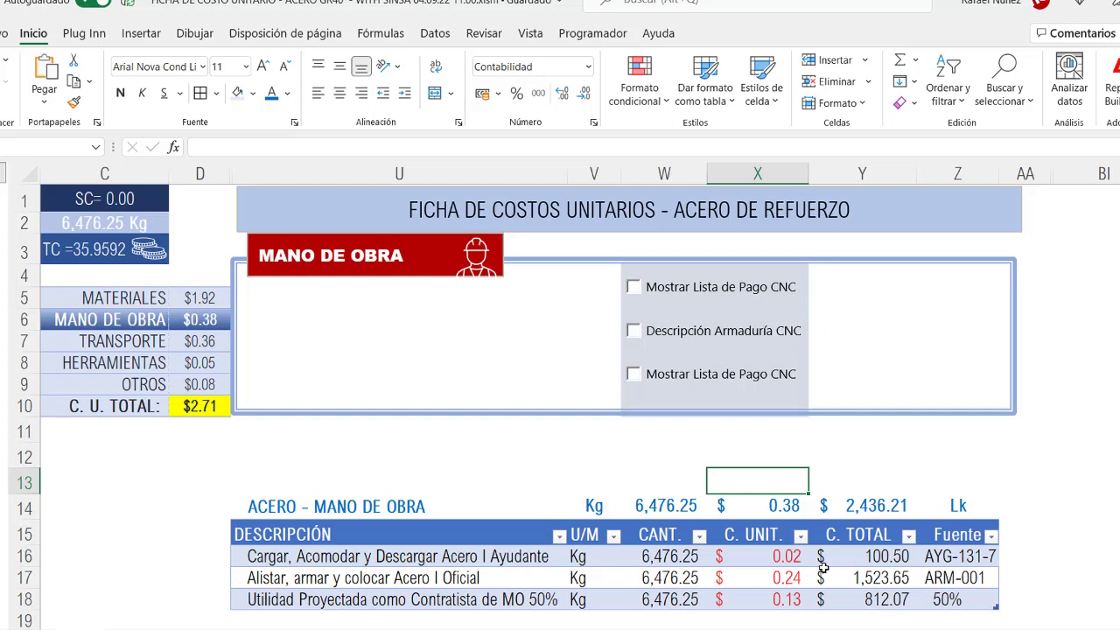
Step: Examine the unit-cost formula for loading and unloading steel against the CNC payment list, hiding the list when finished
double_click(772, 559)
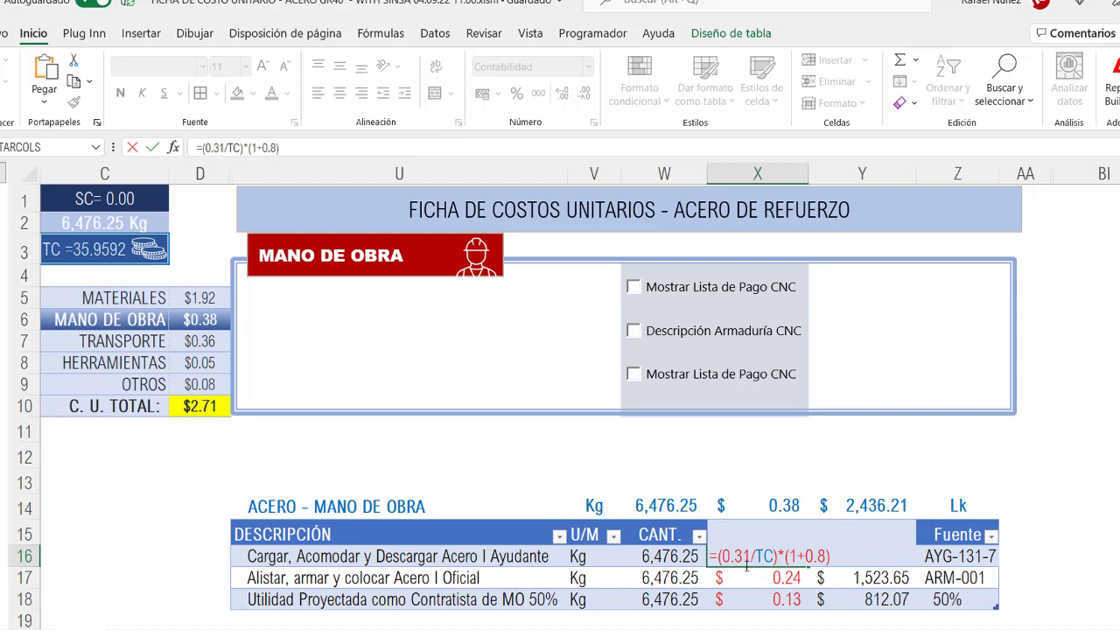
key(Escape)
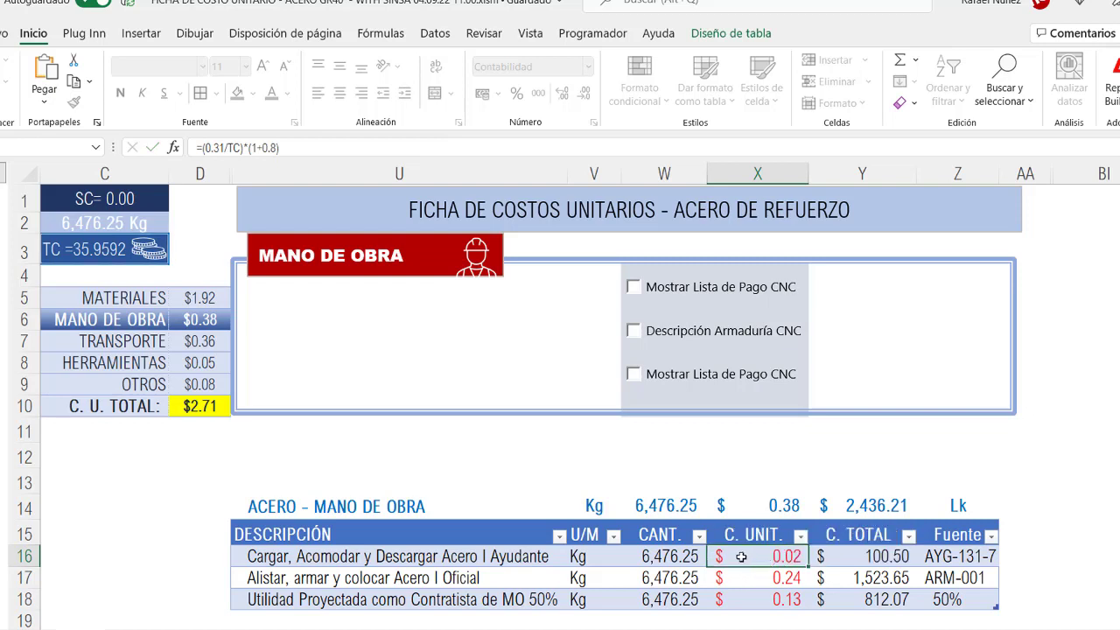
click(633, 287)
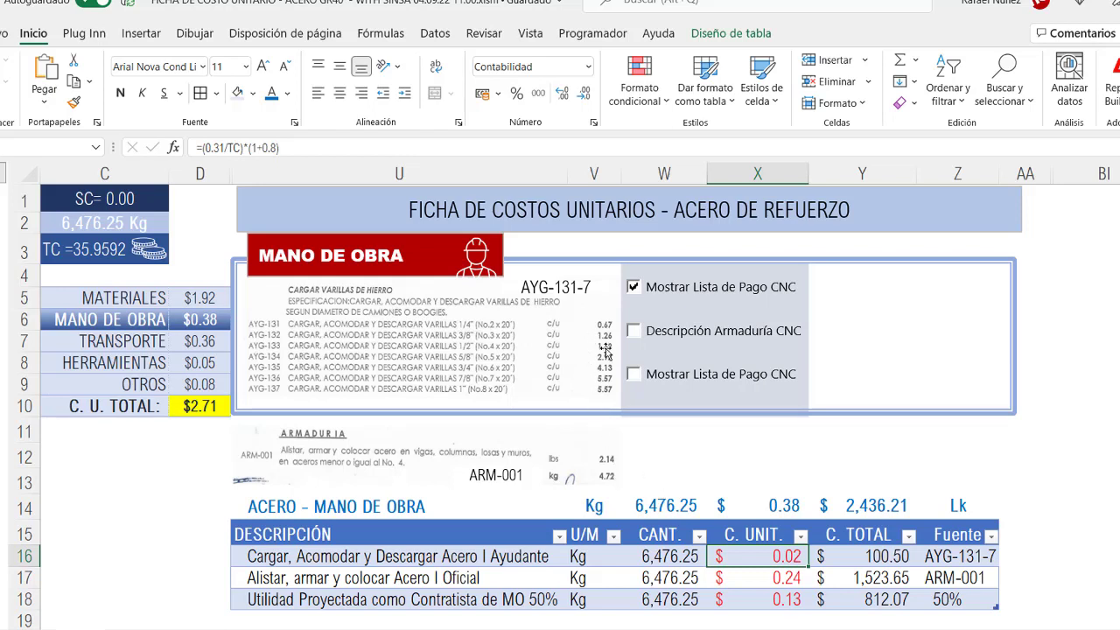
double_click(777, 558)
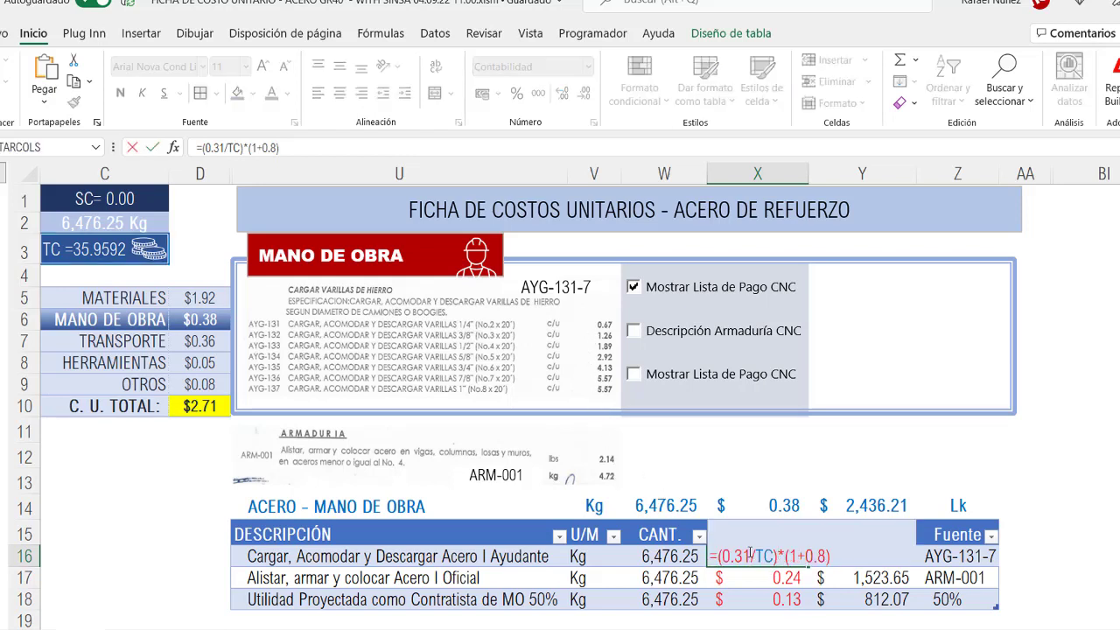
drag(750, 553, 721, 555)
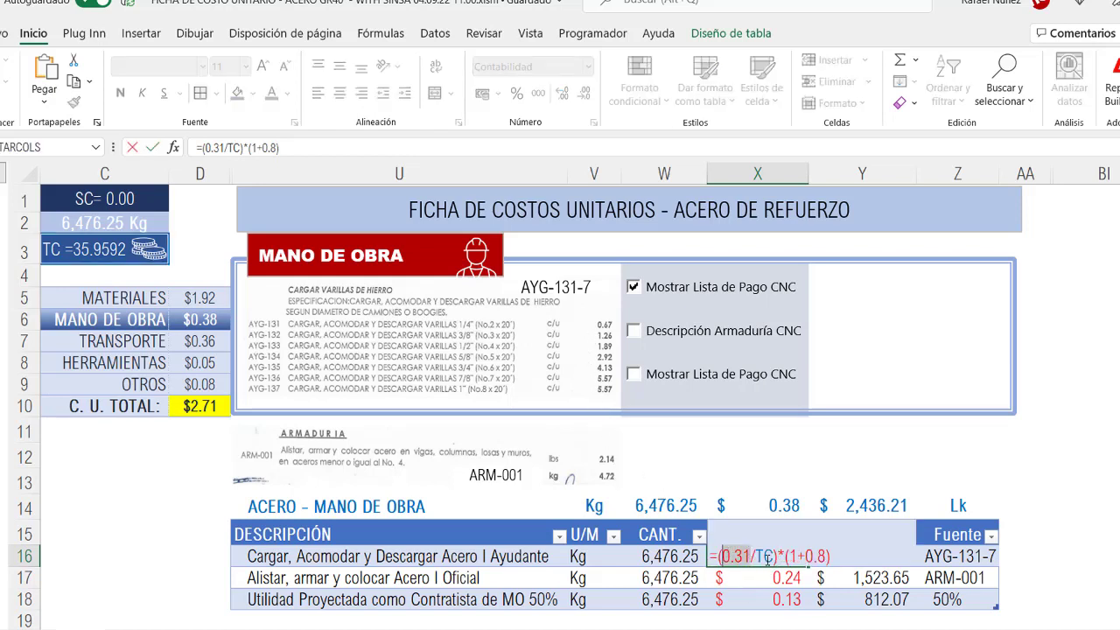
key(Escape)
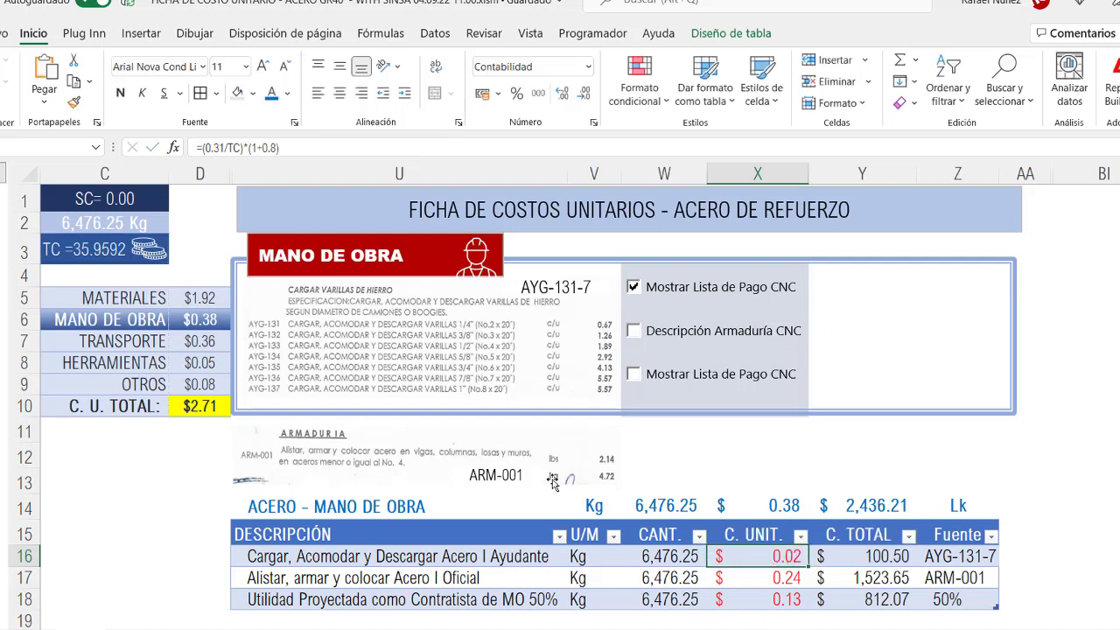
click(671, 465)
click(634, 287)
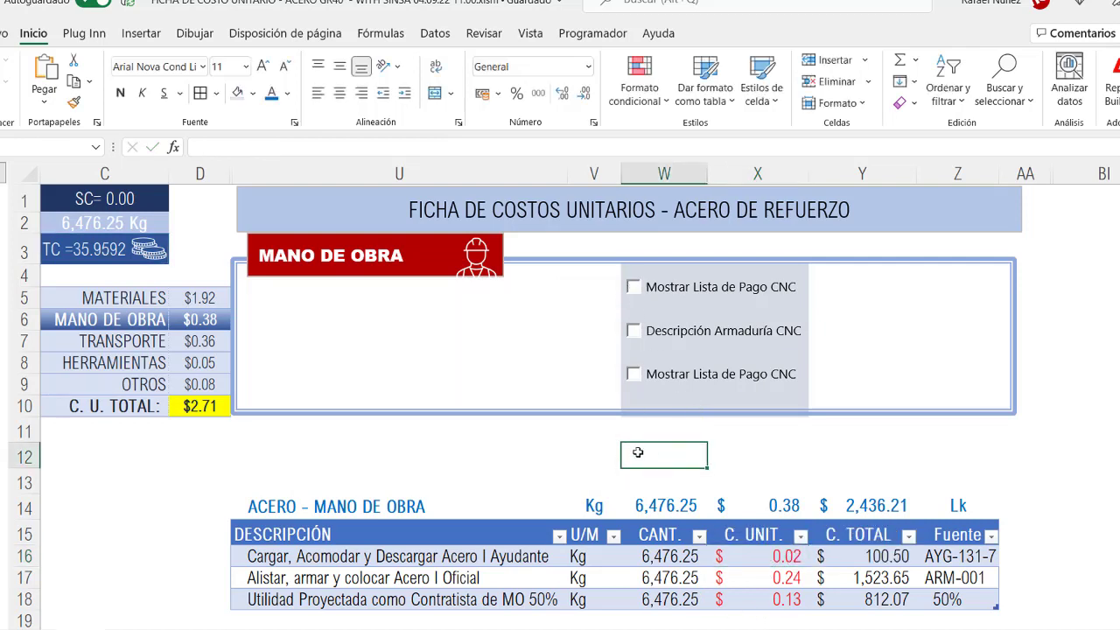
Step: Look through the transport, tools and materials cost sections of the unit cost sheet
click(76, 248)
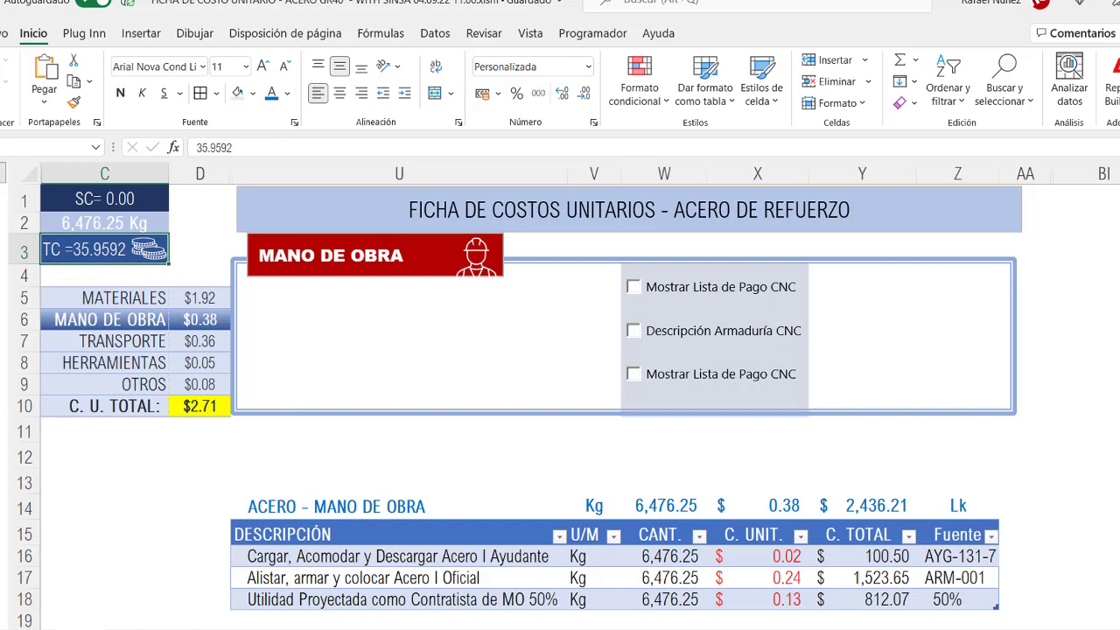
click(142, 346)
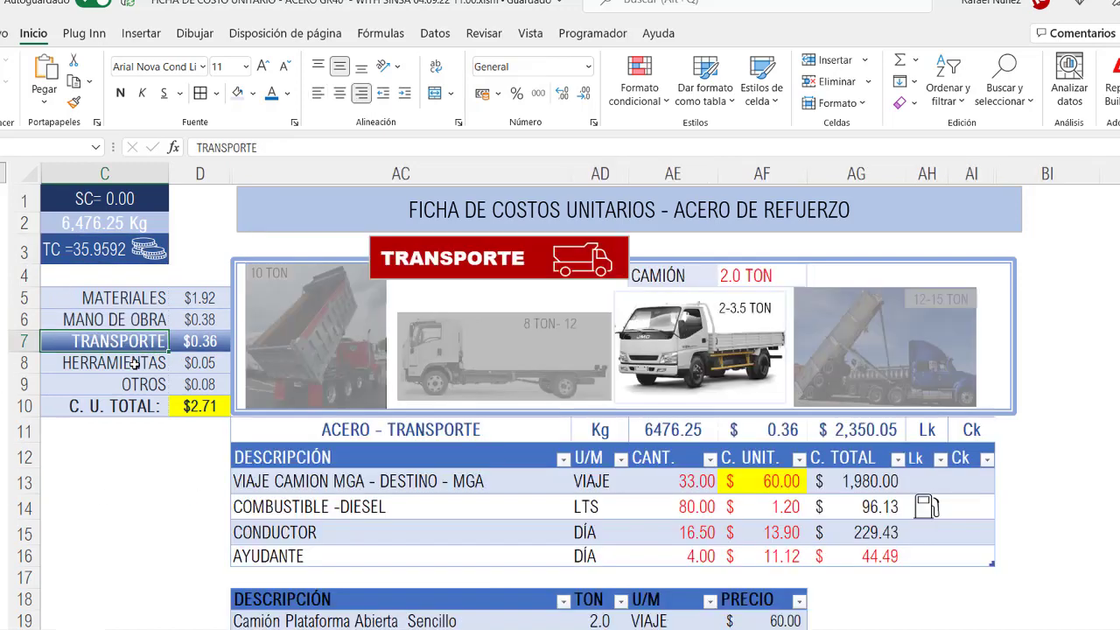
click(134, 362)
click(140, 299)
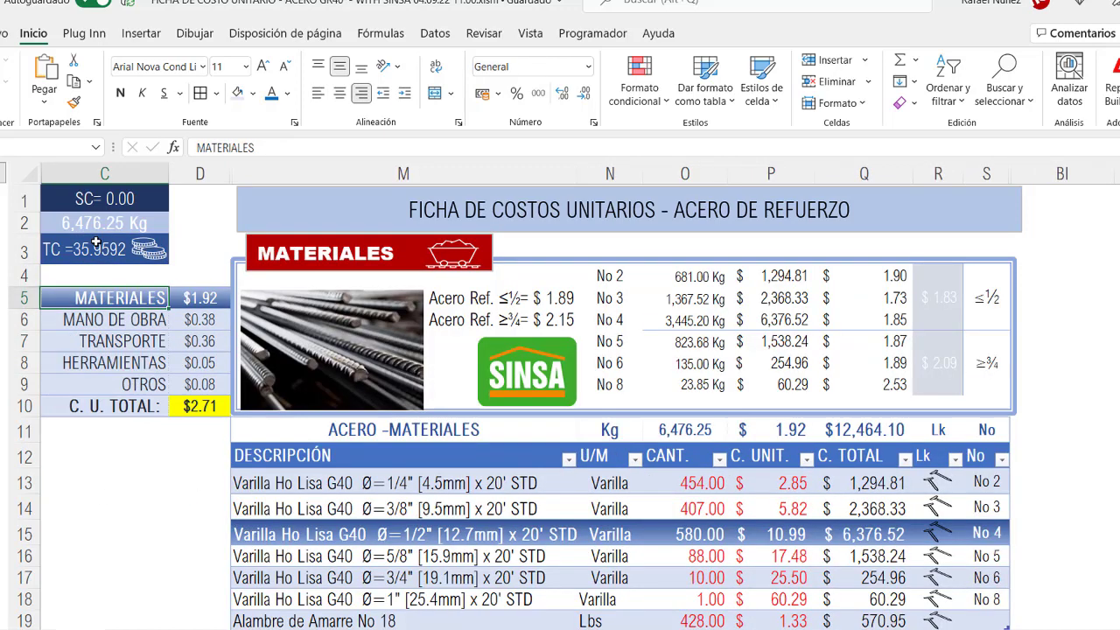
Step: Open the central bank page linked beside the exchange rate cell and show the September 2022 rate table as a maximized PDF
click(97, 242)
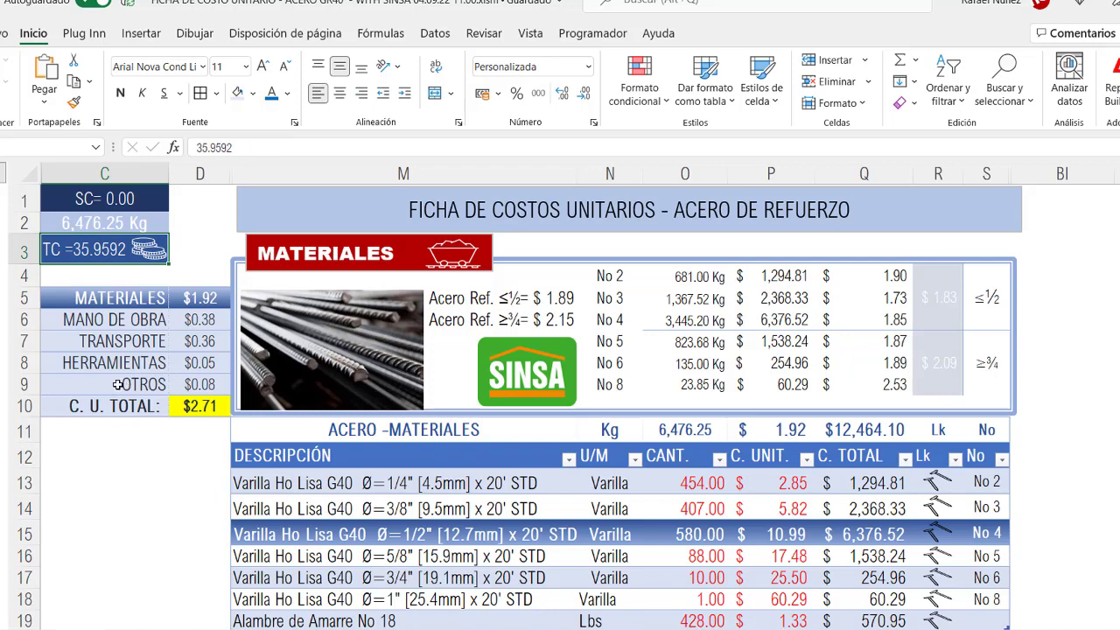
click(145, 249)
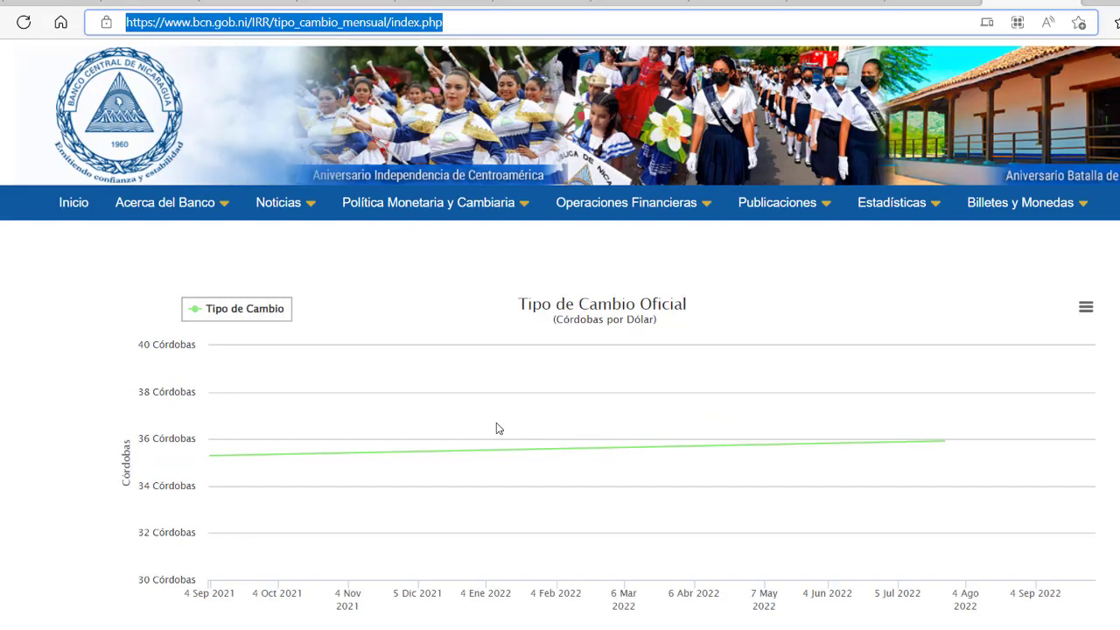
scroll(497, 426, down, 4)
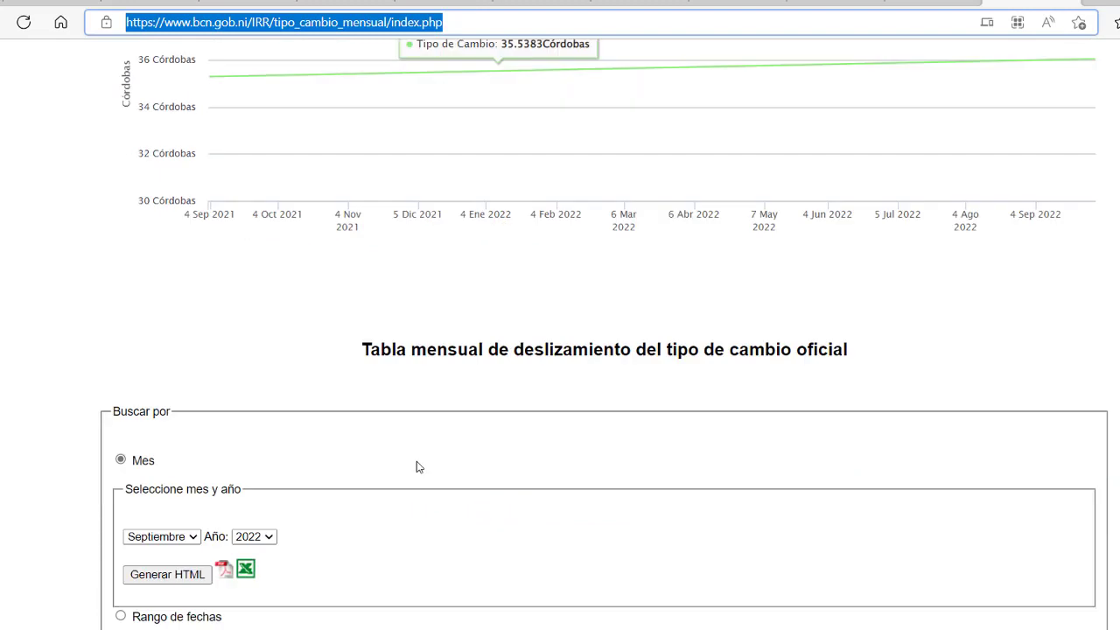
click(223, 567)
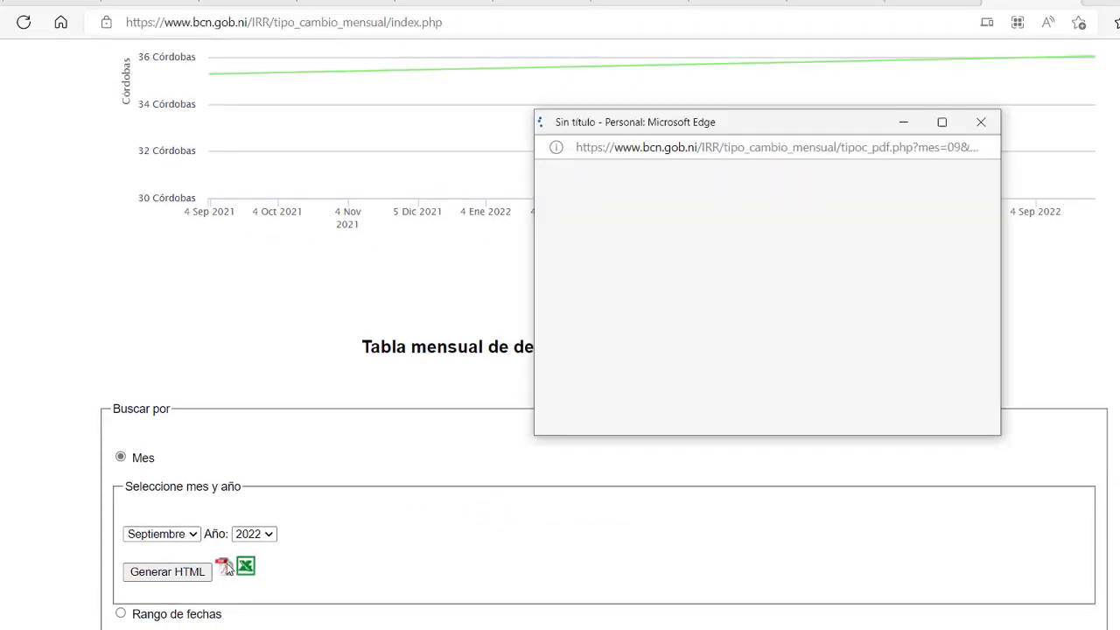
click(941, 128)
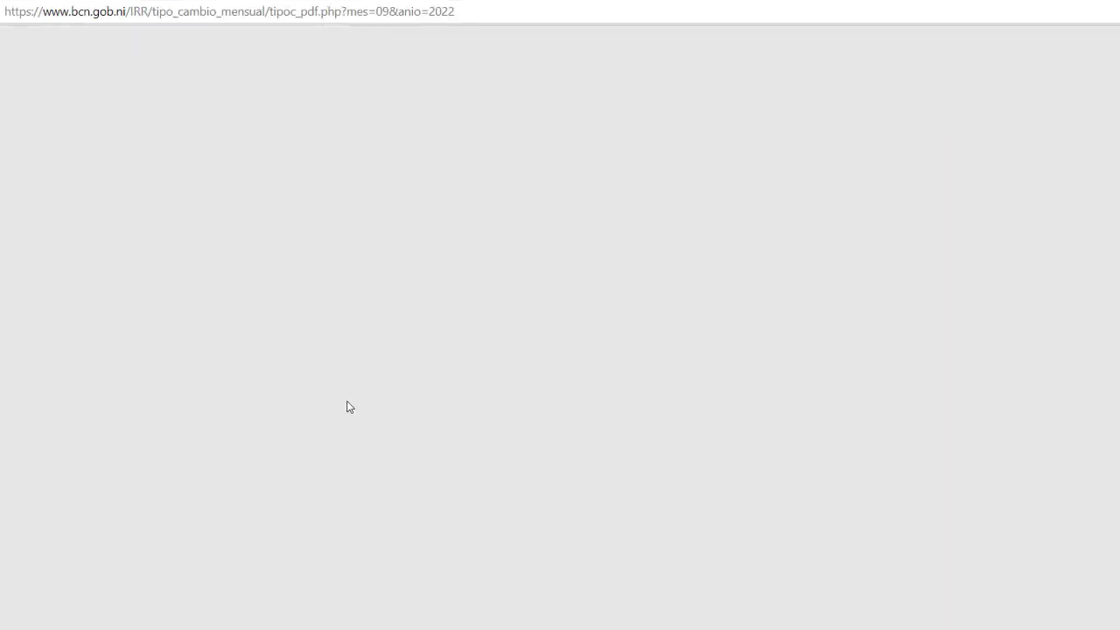
Step: Copy the official exchange rate for 04-Septiembre-2022, 36.0002, from the PDF table
scroll(350, 402, down, 3)
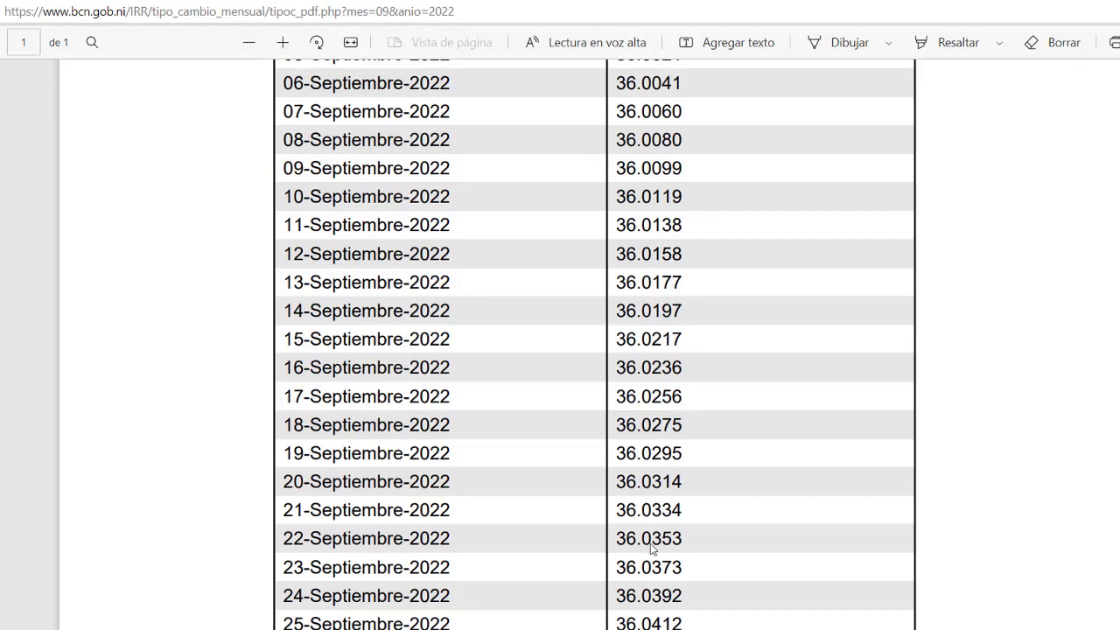
scroll(286, 365, up, 3)
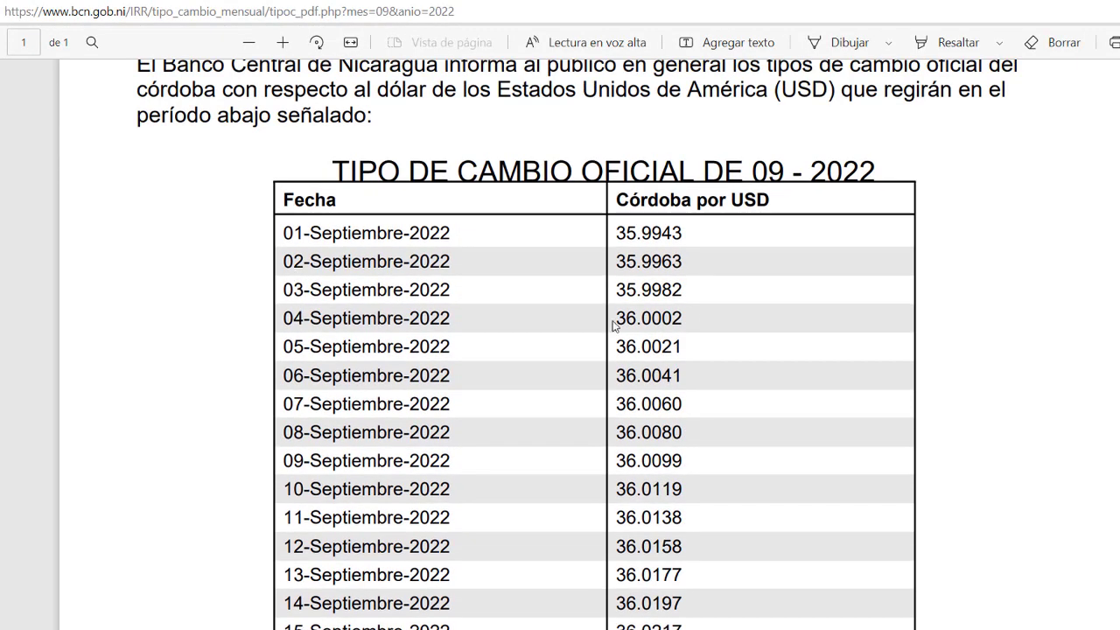
drag(620, 318, 694, 318)
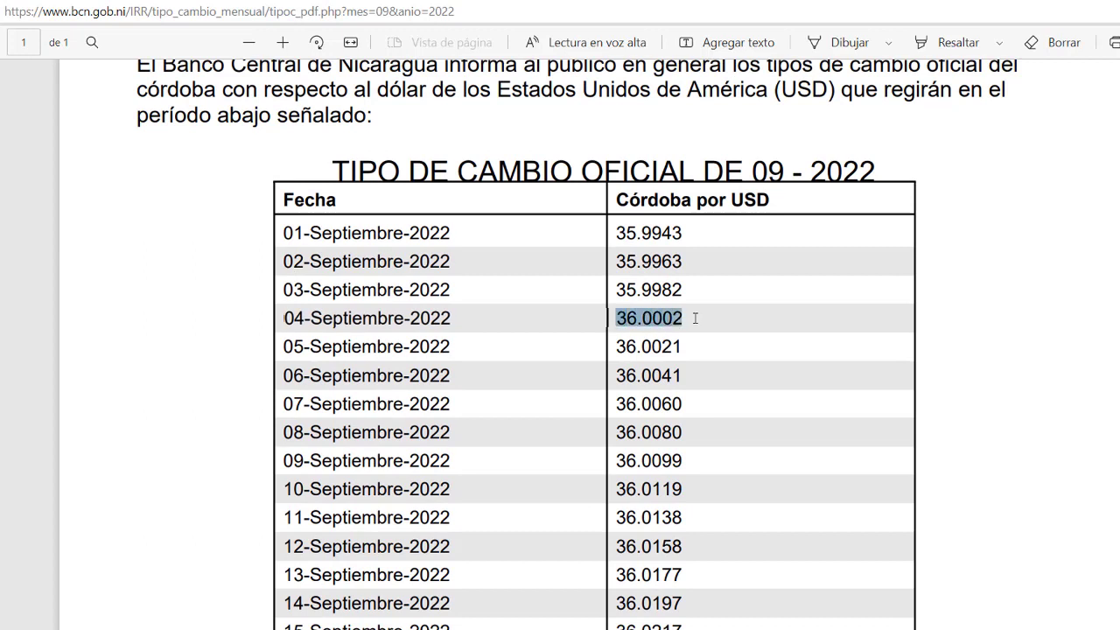
right_click(658, 320)
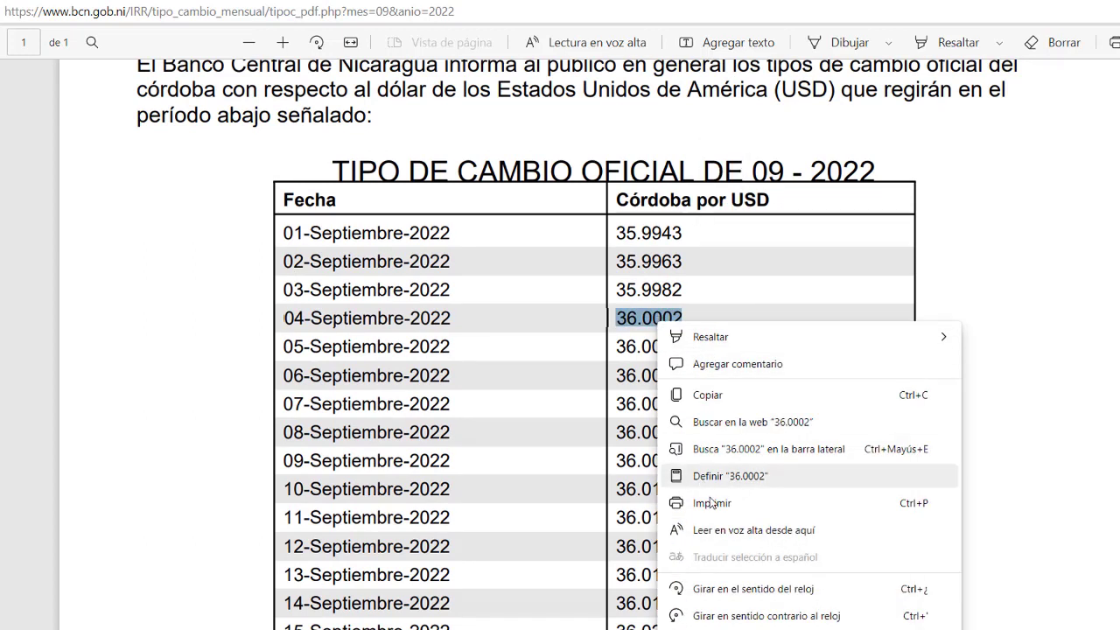
click(713, 395)
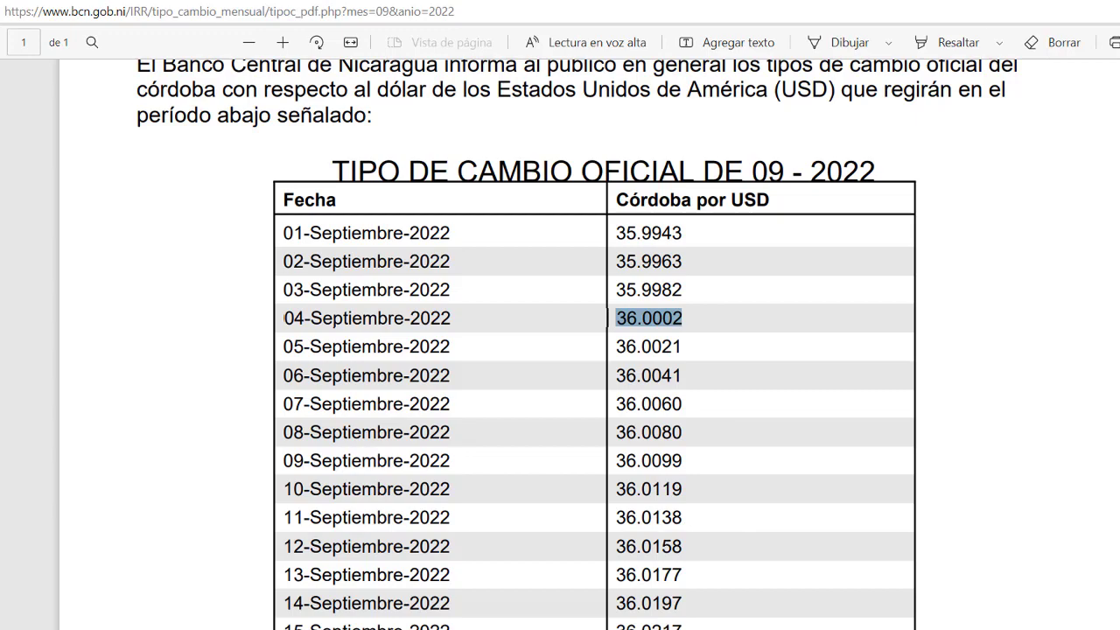
Step: Switch back to the Excel workbook and replace the TC exchange rate in C3 with the copied 36.0002
key(alt+Tab)
key(alt+Tab)
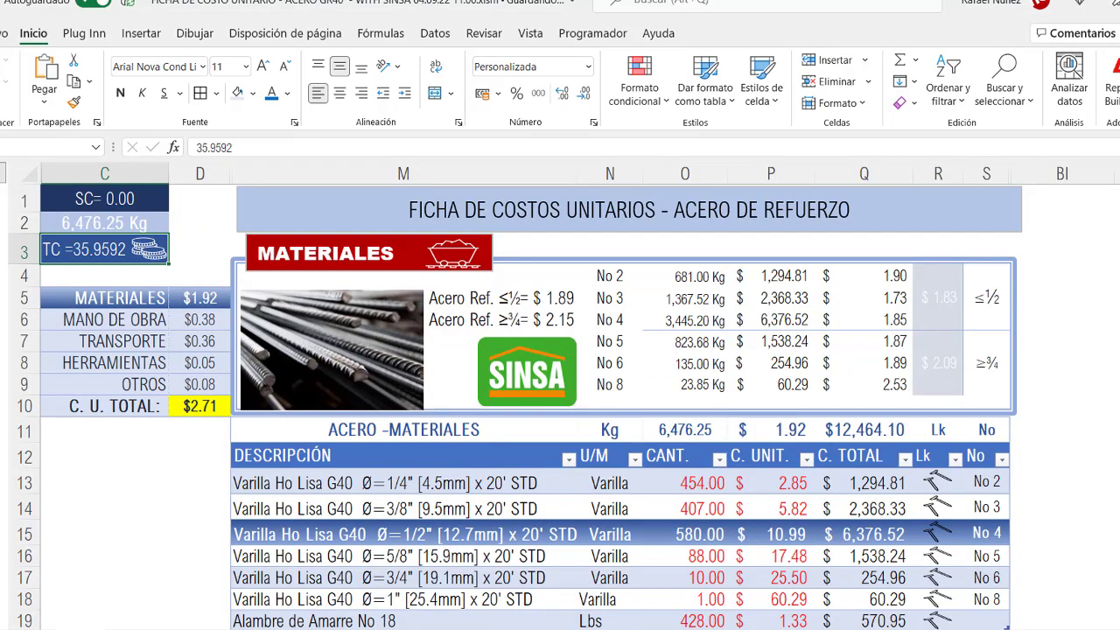
double_click(214, 147)
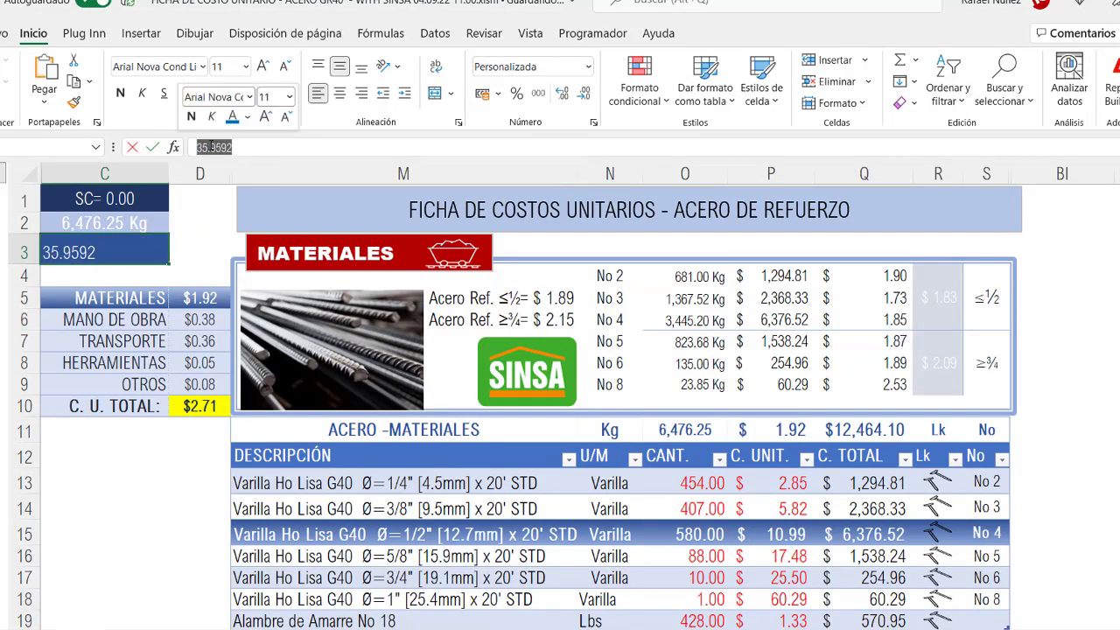
right_click(214, 147)
click(253, 235)
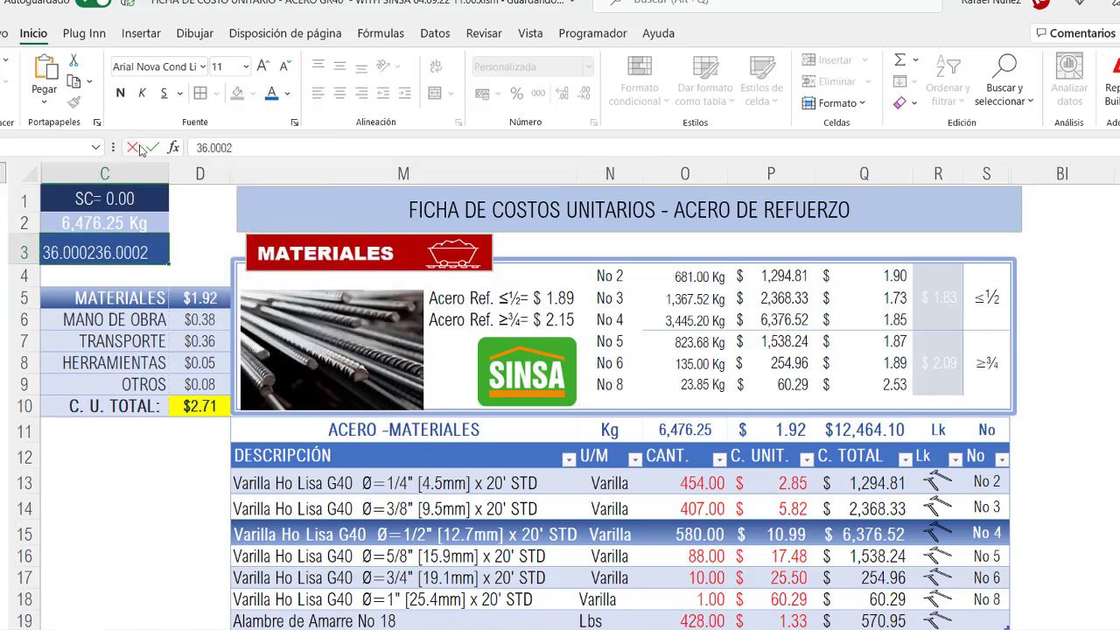
click(154, 149)
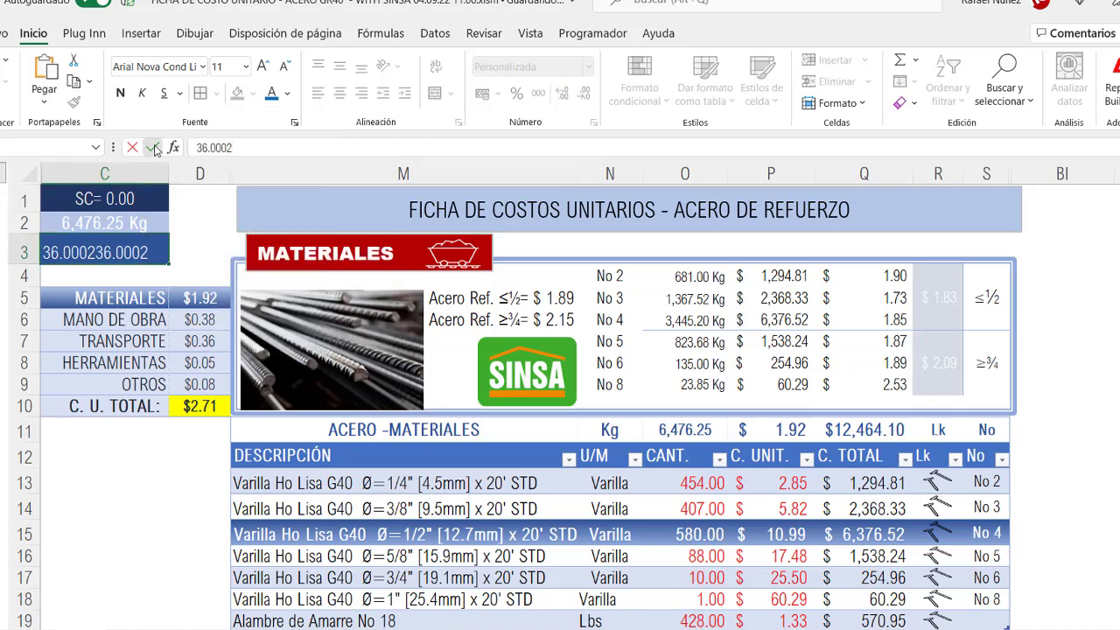
click(143, 509)
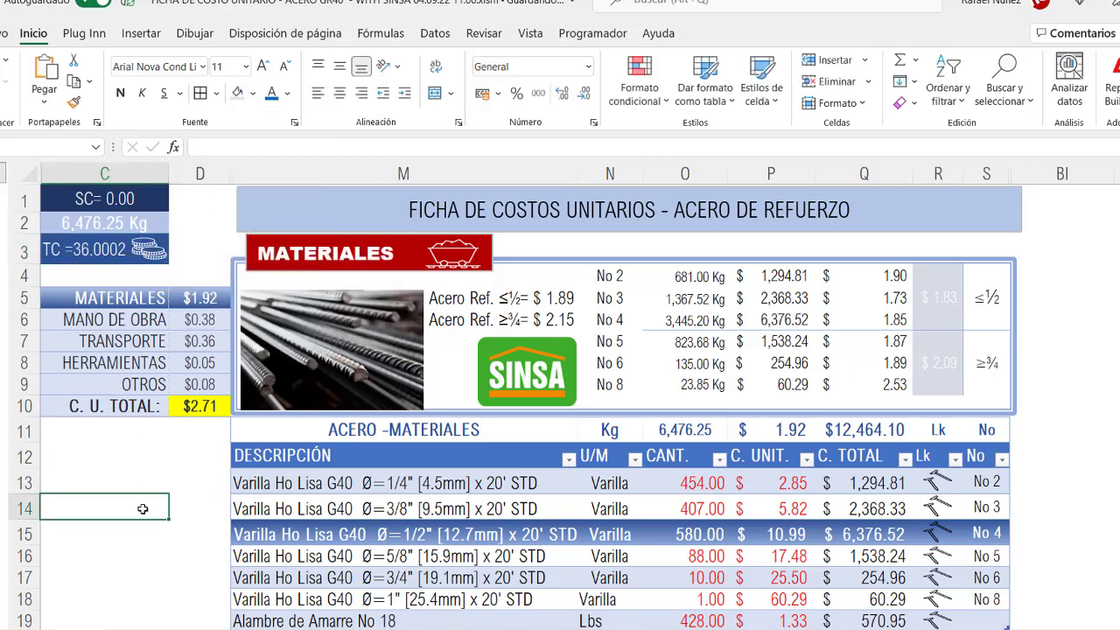
Step: Show the labour section with the CNC payment list and examine the source codes and unit-cost formulas of the loading and assembly items
click(125, 322)
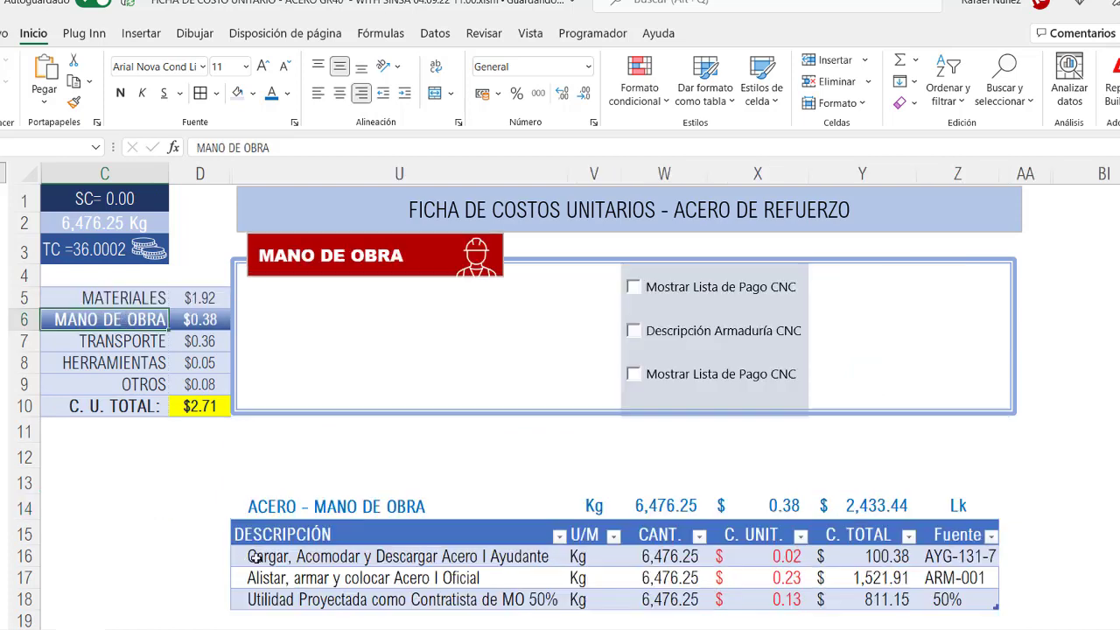
click(768, 560)
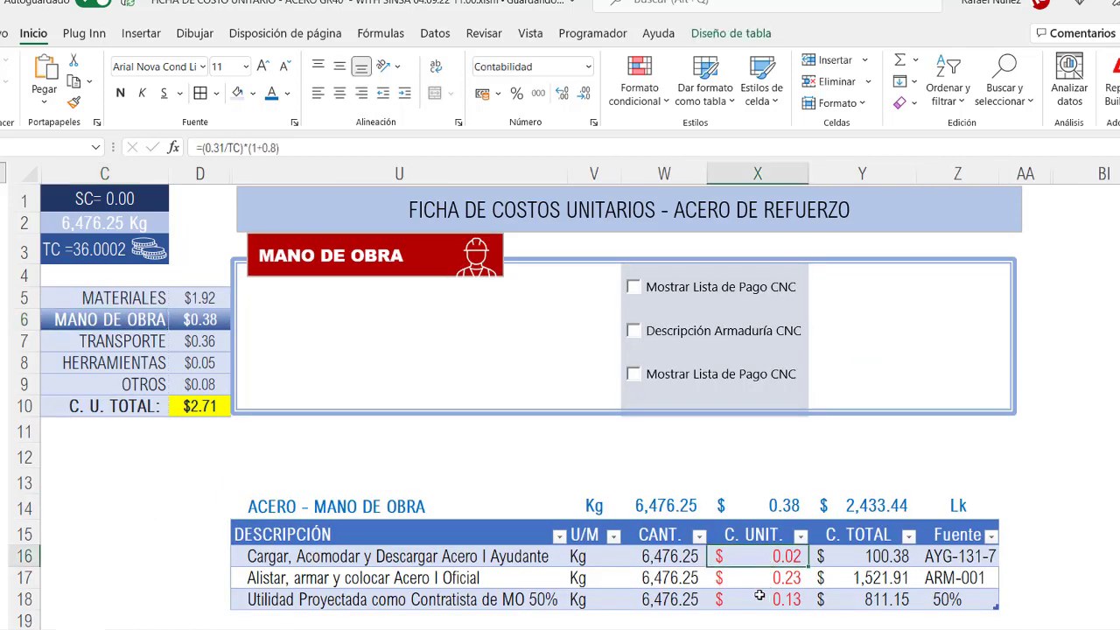
click(633, 287)
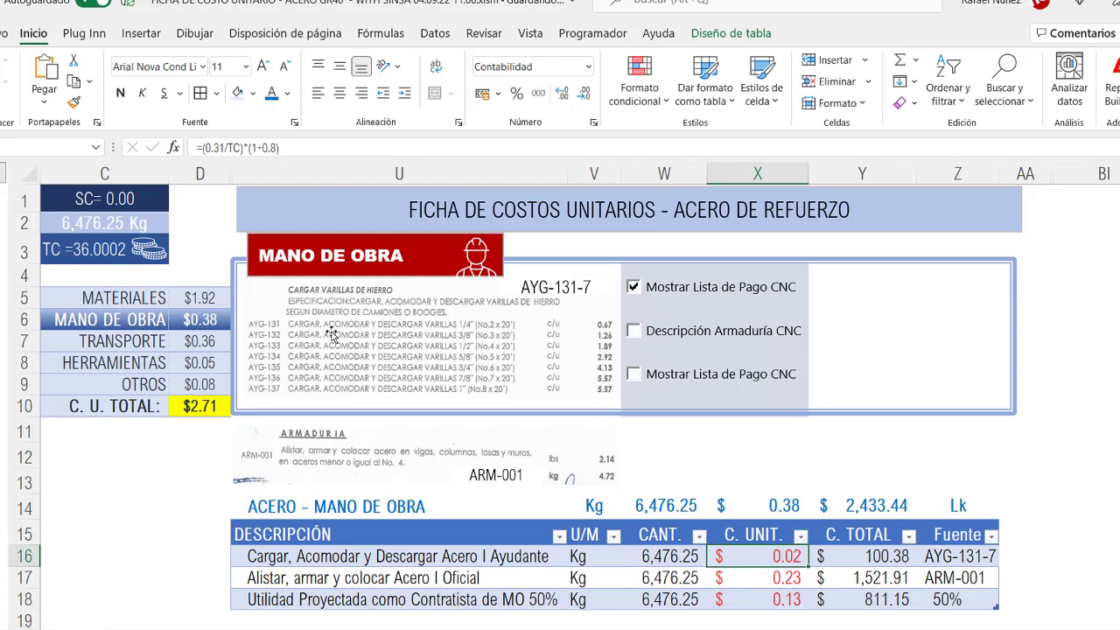
click(963, 557)
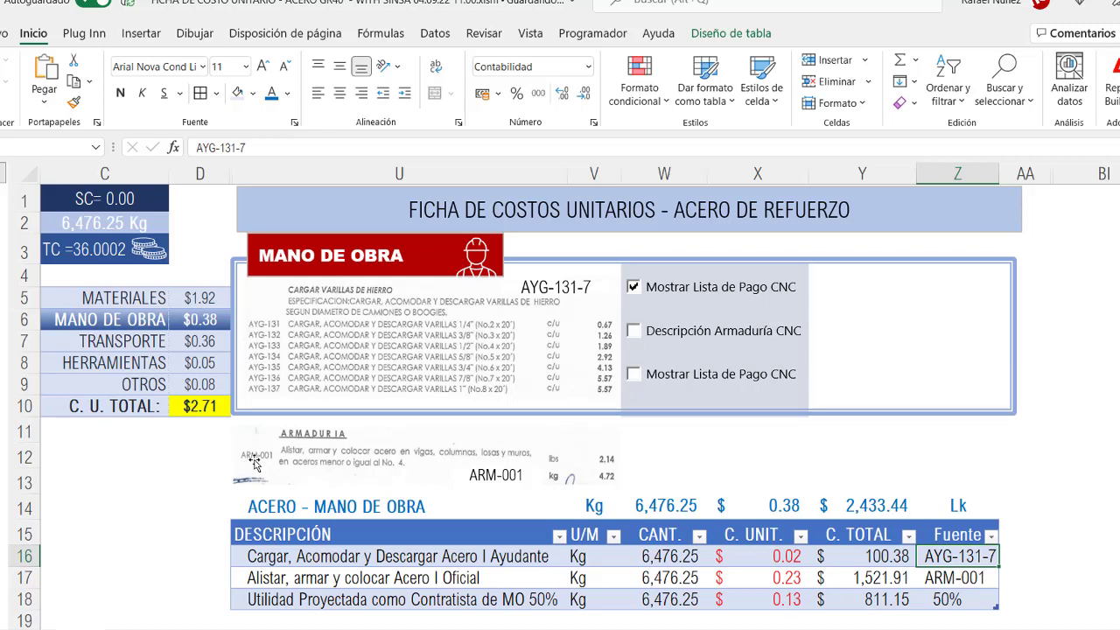
click(956, 578)
click(785, 583)
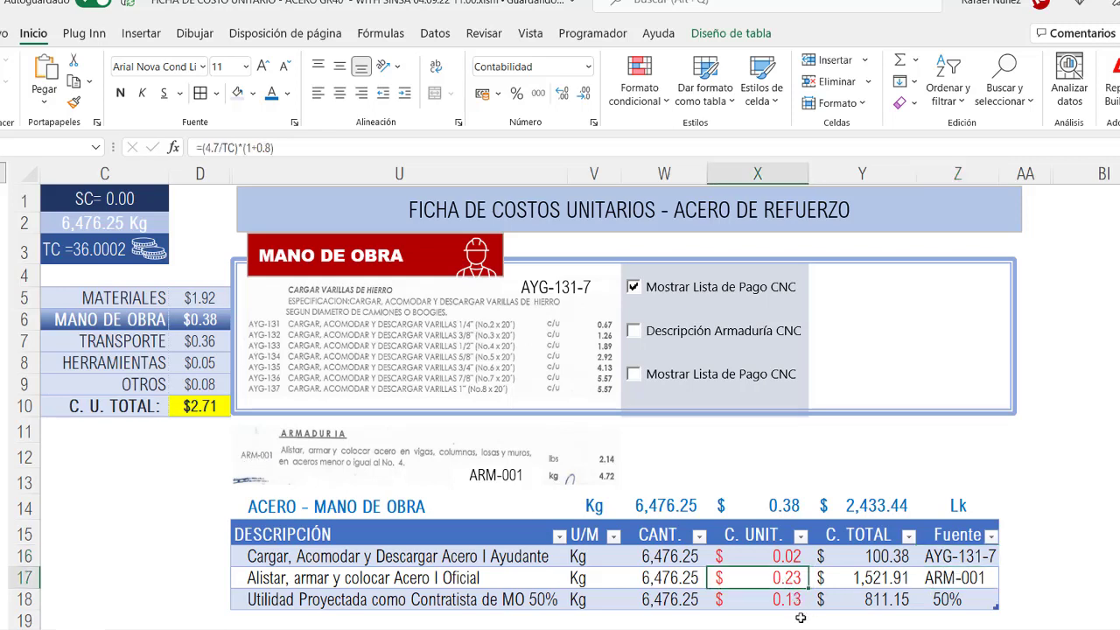
Step: Change the unit-cost formula of the Alistar, armar y colocar item in X17 to =(4.72/TC)*(1+0.8) and ignore its inconsistent-formula error
double_click(760, 578)
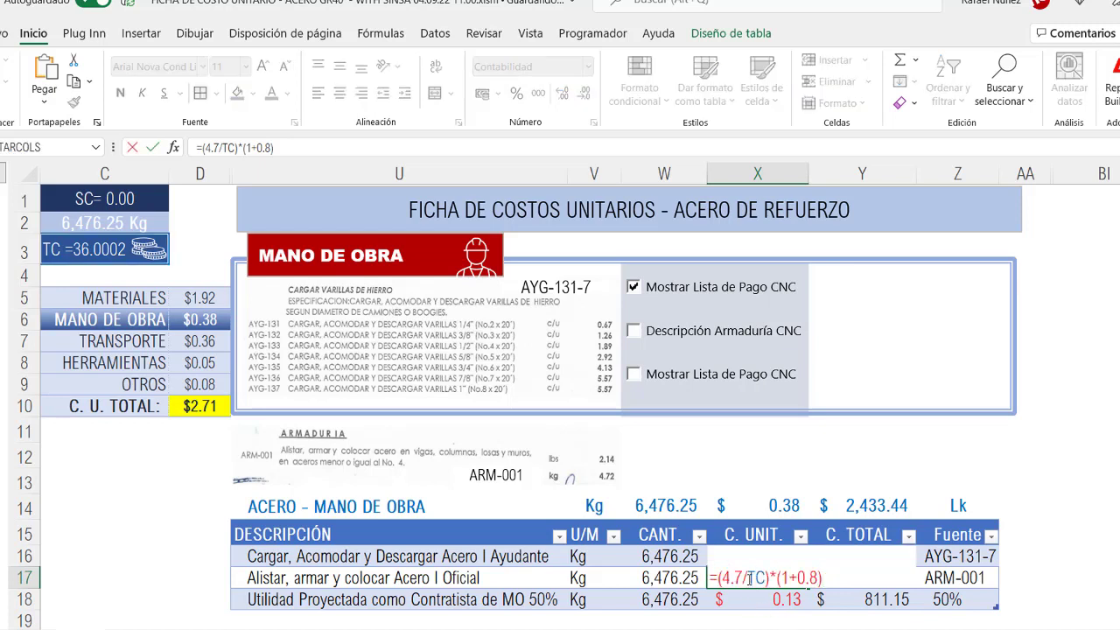
key(Return)
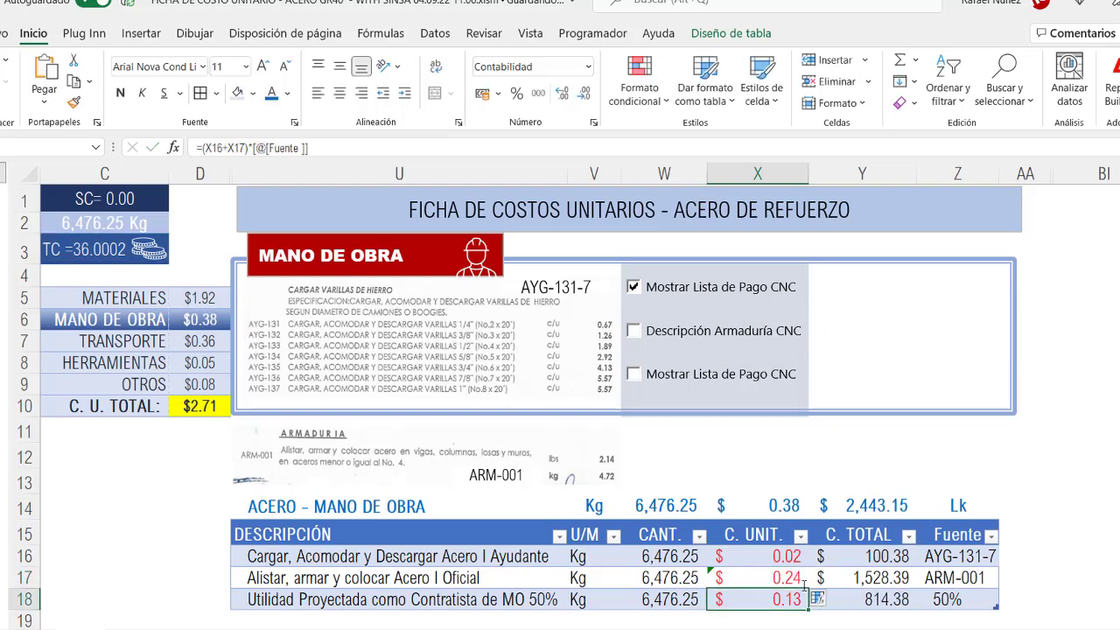
click(780, 578)
click(689, 578)
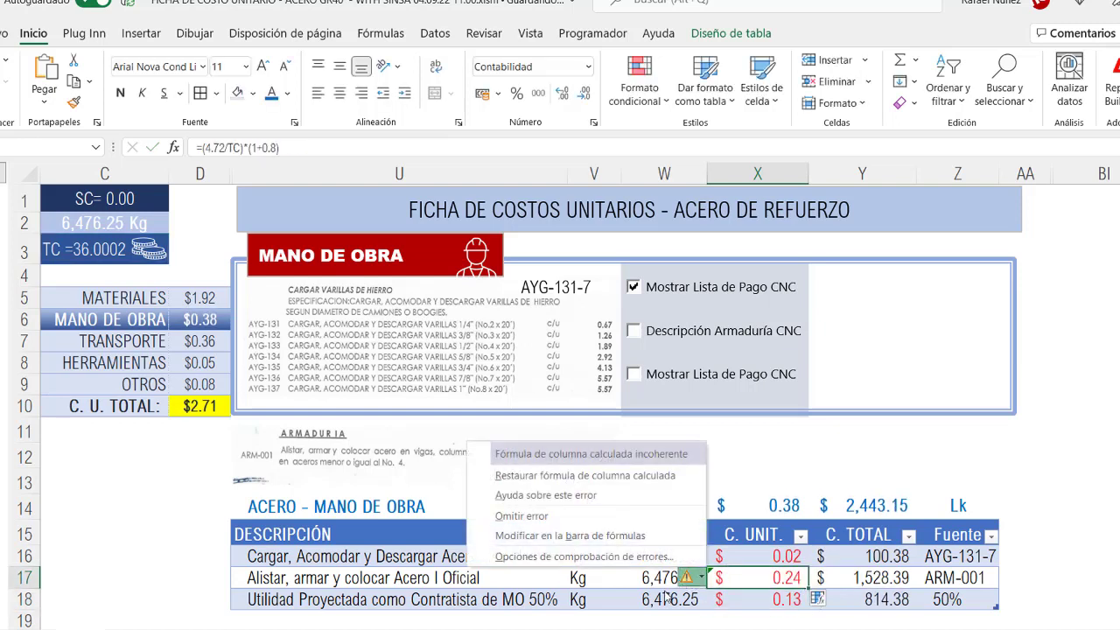
click(568, 518)
key(Up)
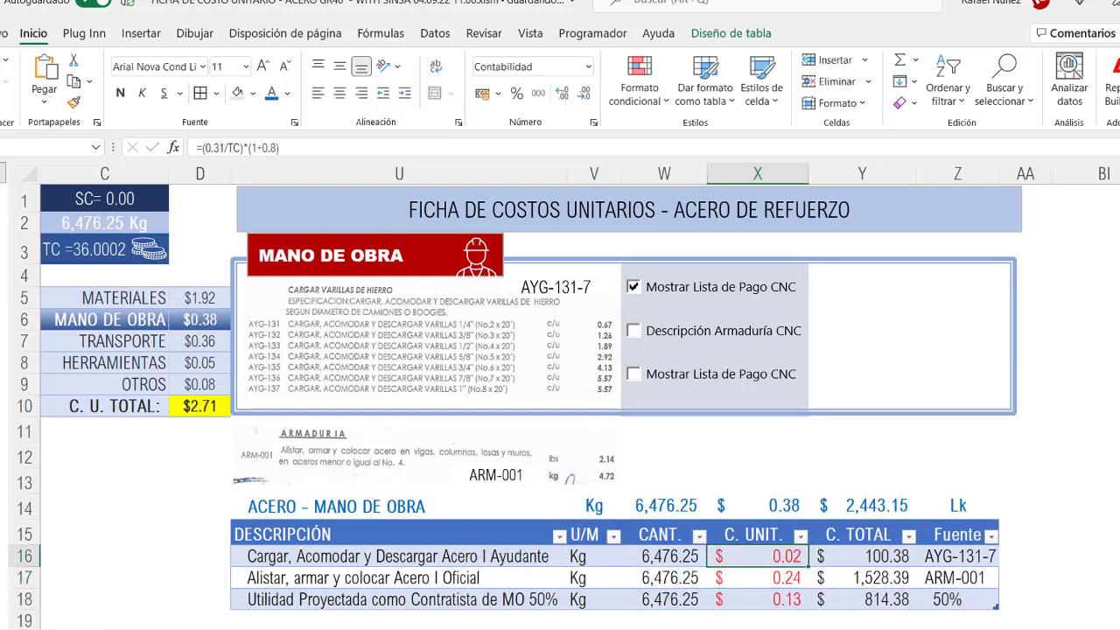
key(Down)
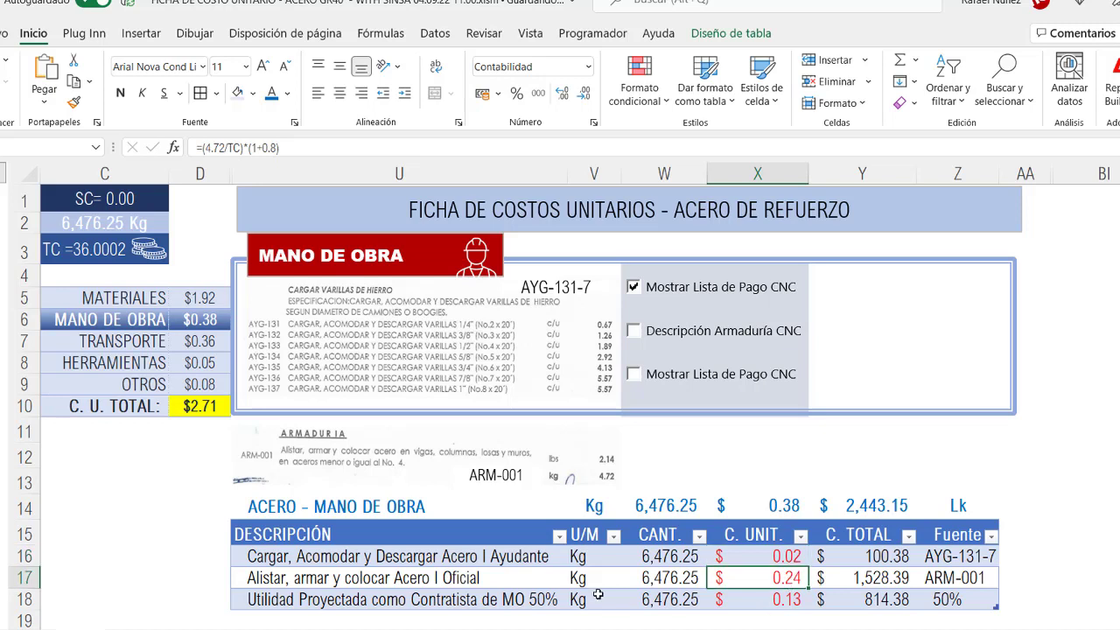
Step: Hide the CNC payment list, show Descripción Armaduría CNC instead, and move its image beside the checkboxes, clear of the option labels
click(633, 286)
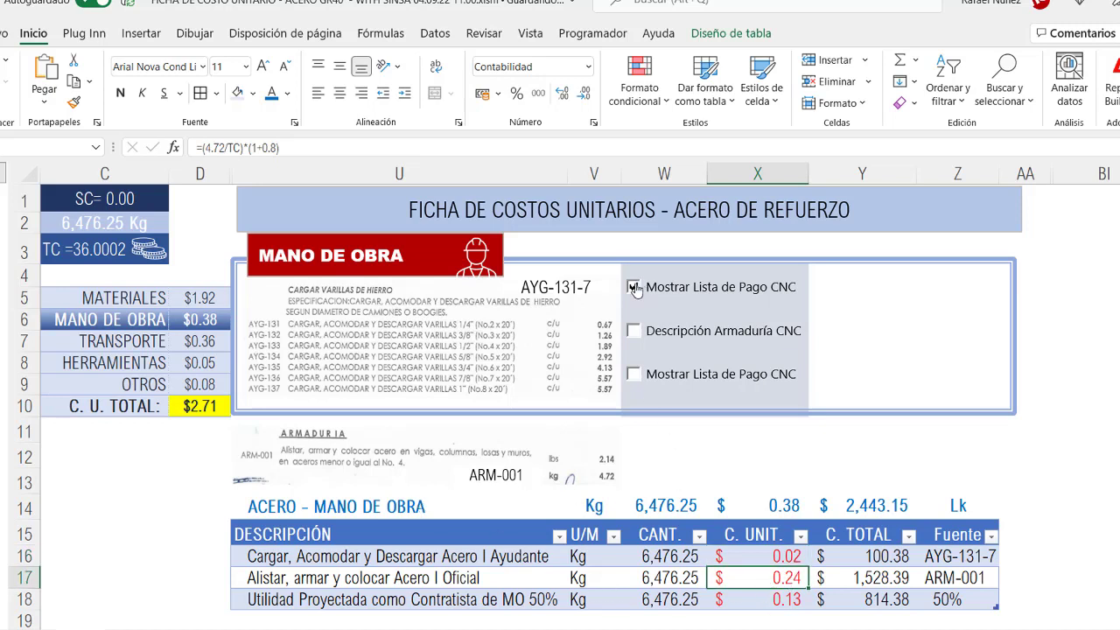
click(634, 331)
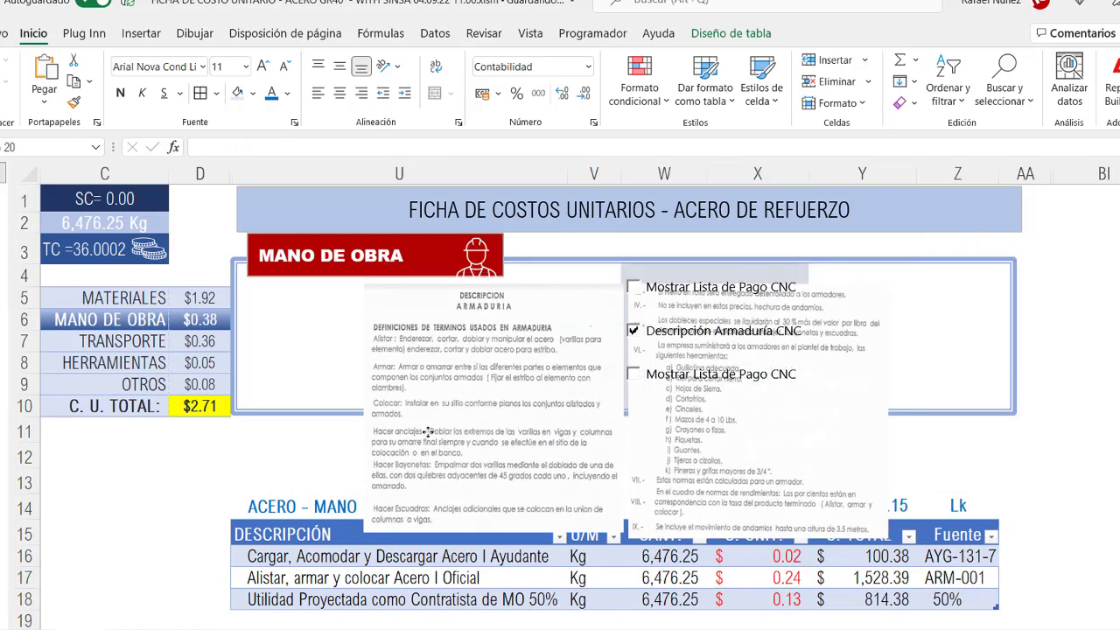
click(700, 542)
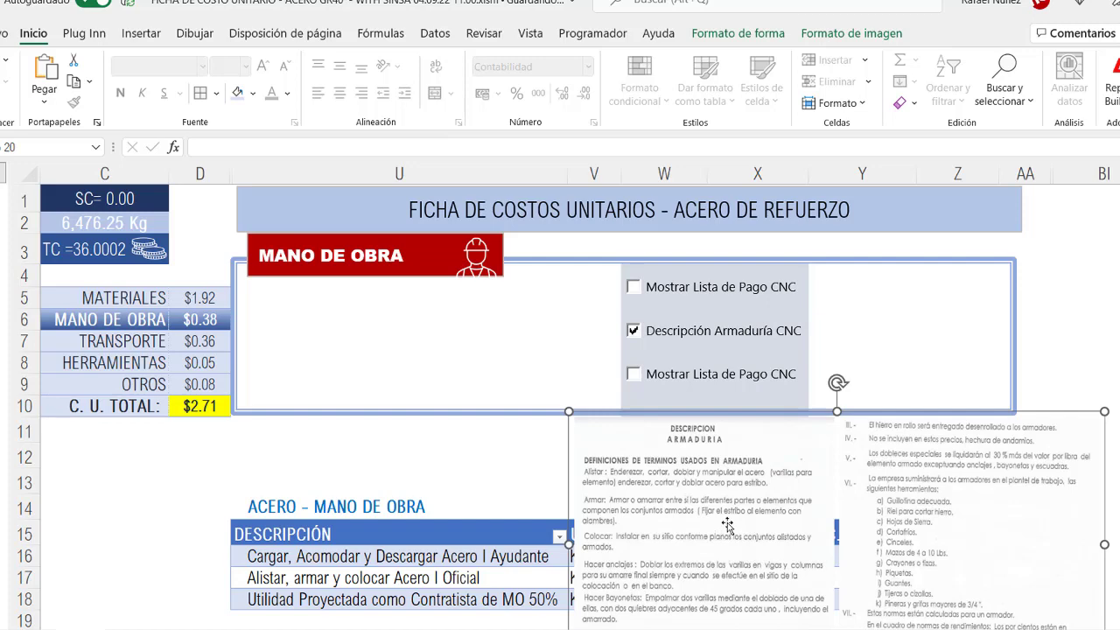
drag(727, 523, 958, 360)
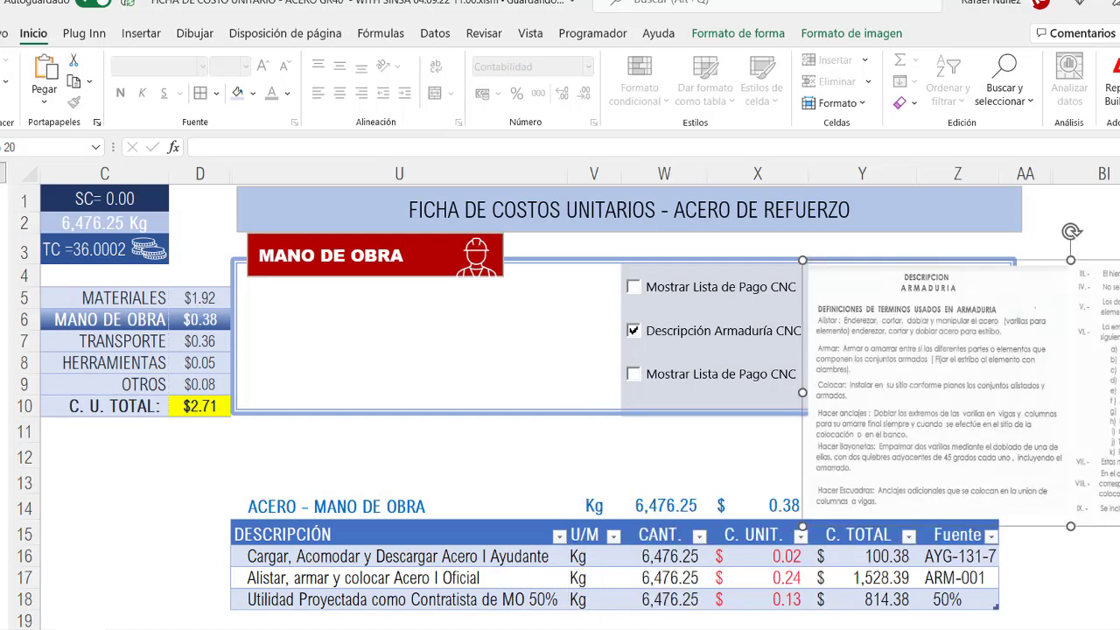
Step: View the Capítulo I hauling description and the Armaduría description in turn, and bring back the CNC payment list with the AYG-131-7 and ARM-001 prices
click(634, 341)
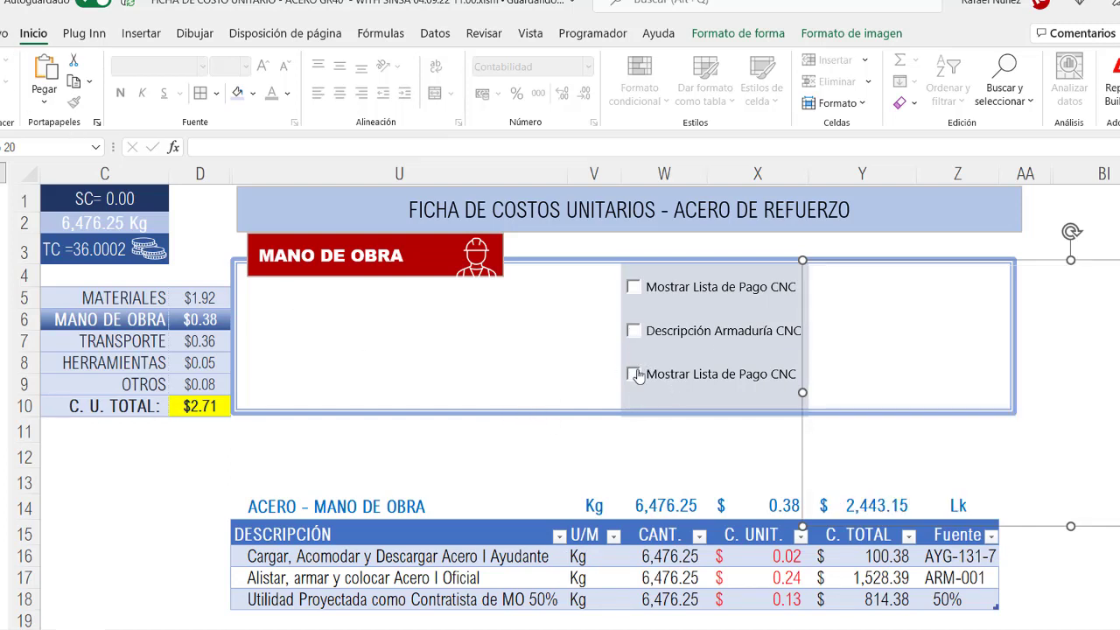
click(634, 373)
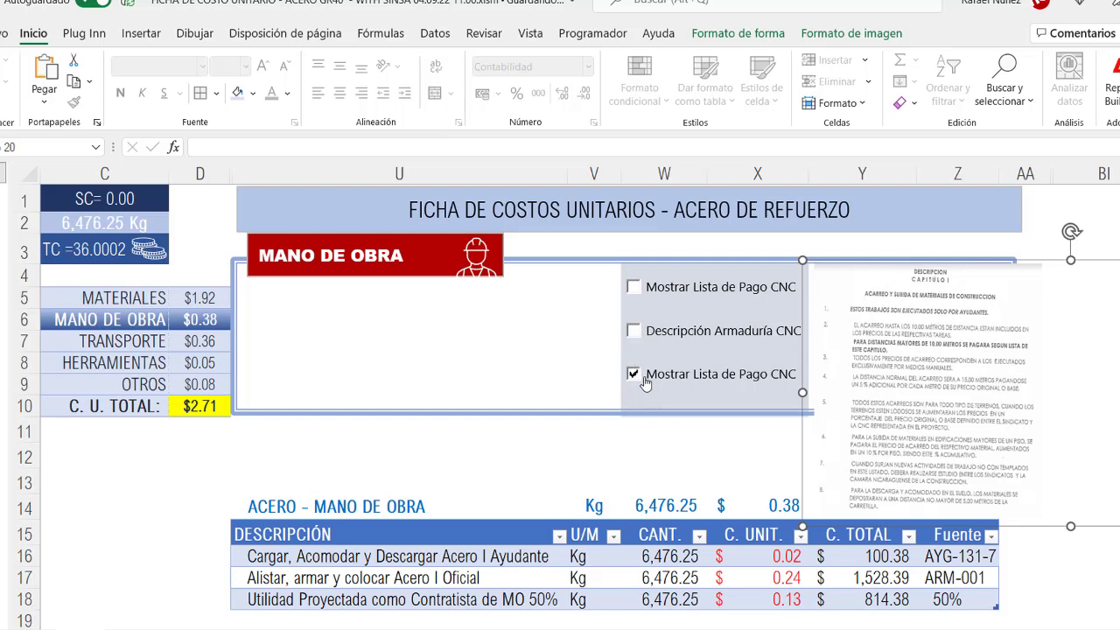
click(633, 331)
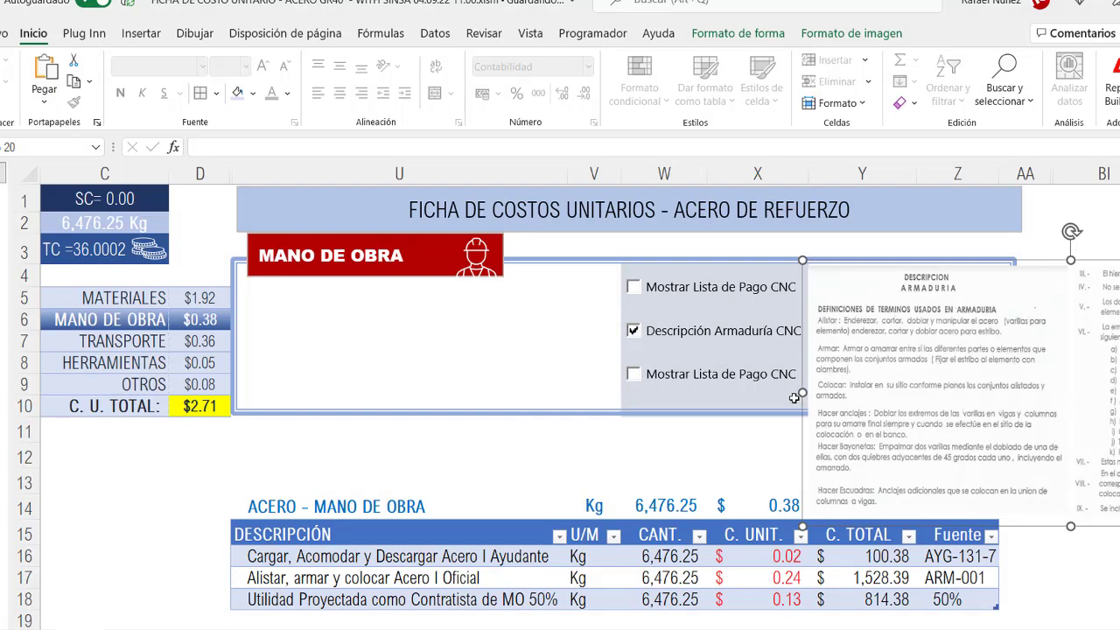
click(632, 330)
click(633, 286)
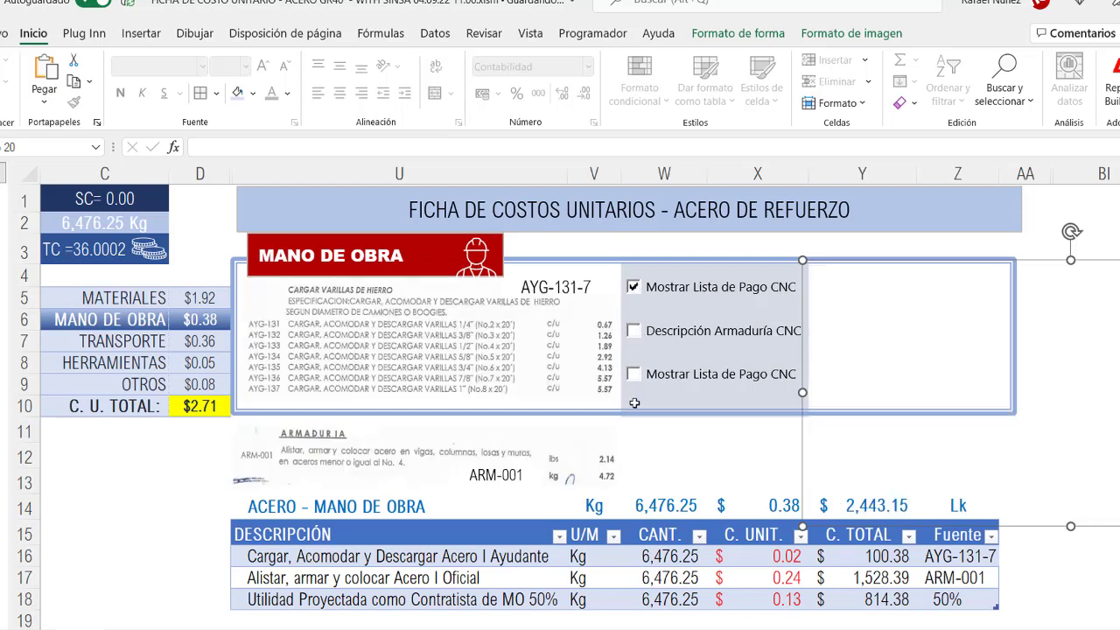
click(678, 450)
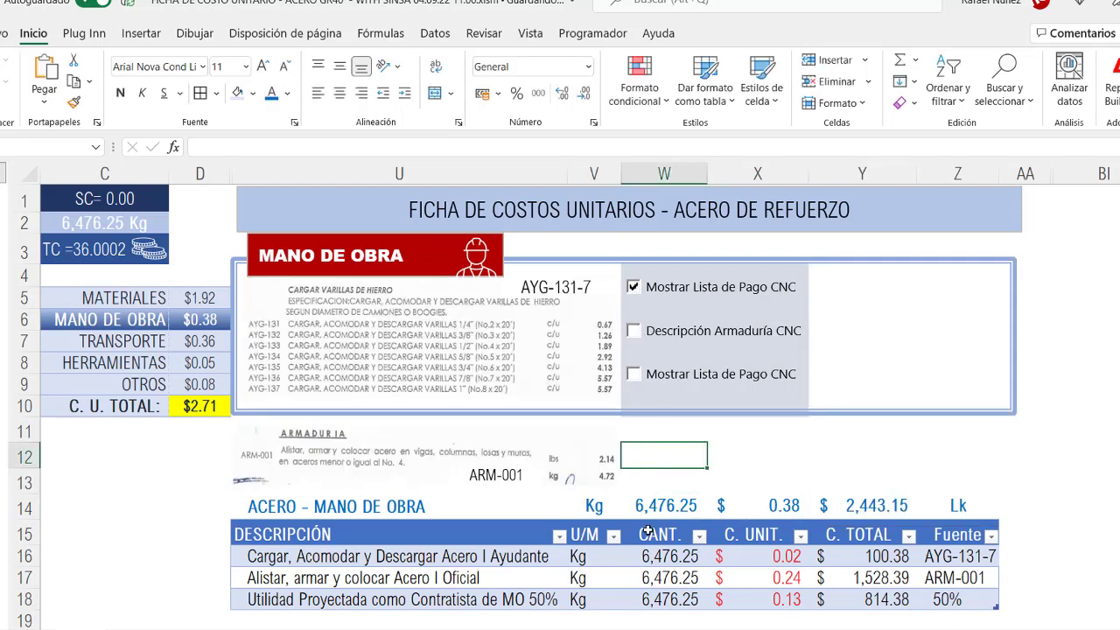
Step: Examine the quantity, total and unit-cost formulas of the ACERO - MANO DE OBRA summary row
click(350, 508)
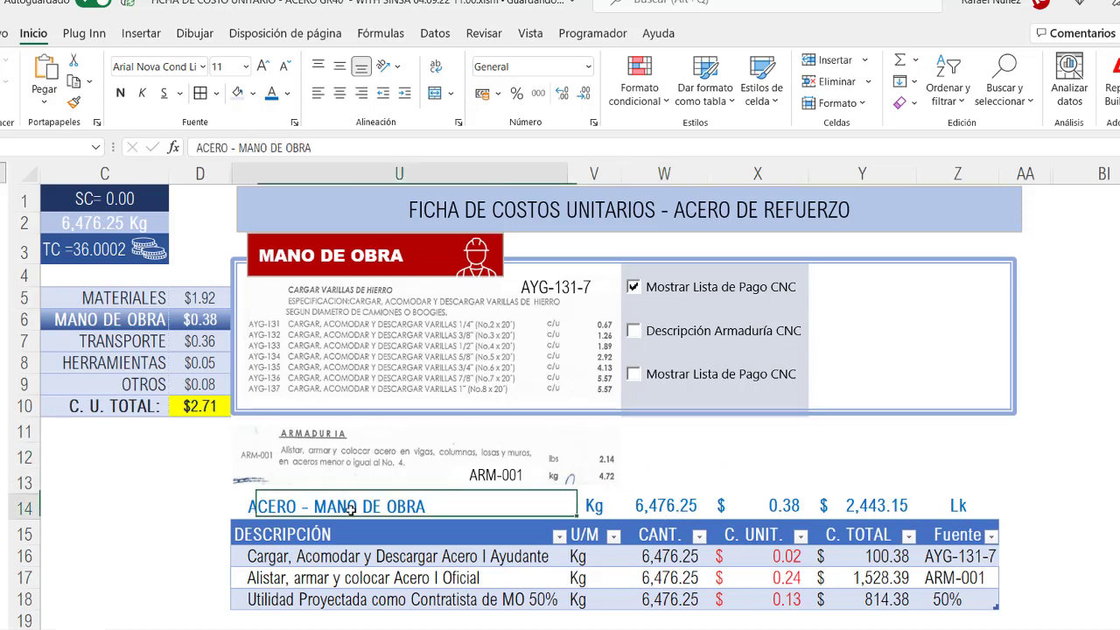
double_click(679, 508)
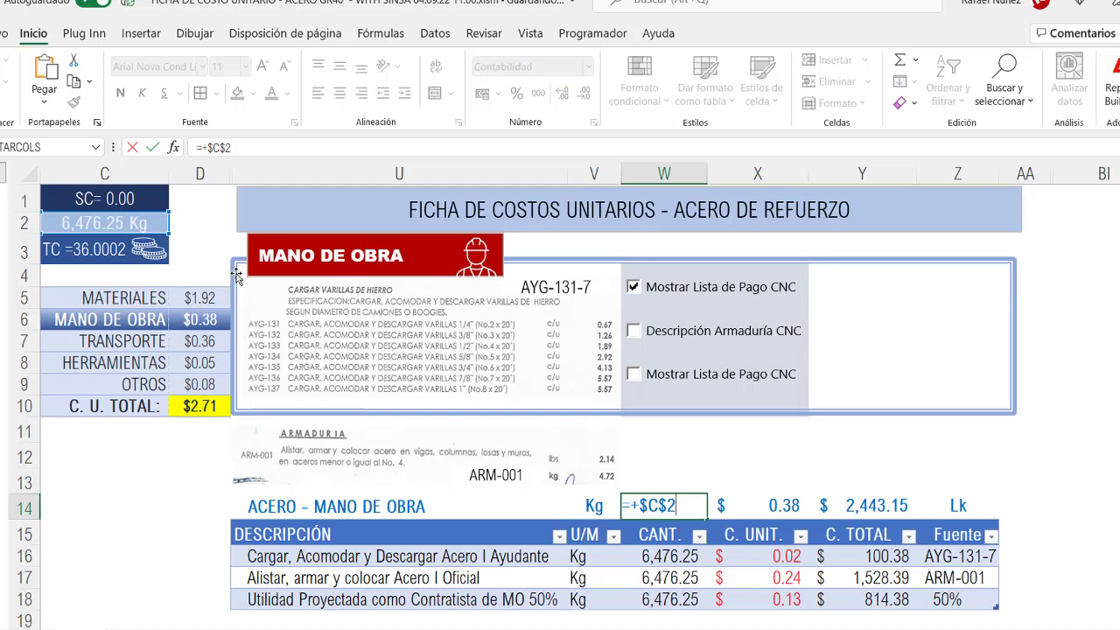
key(Return)
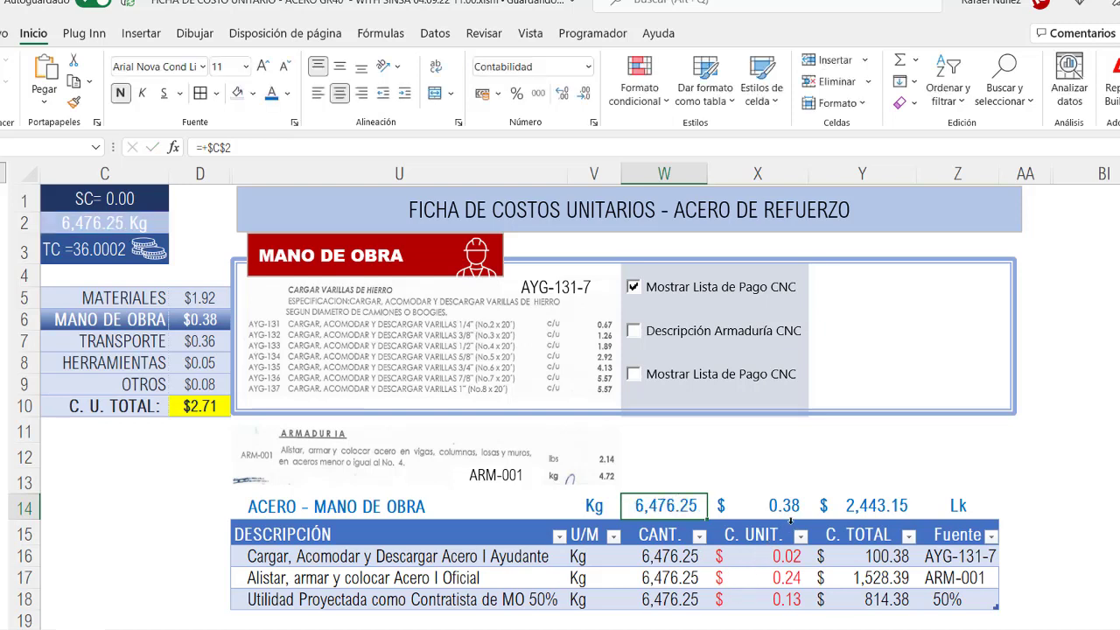
click(869, 506)
double_click(869, 506)
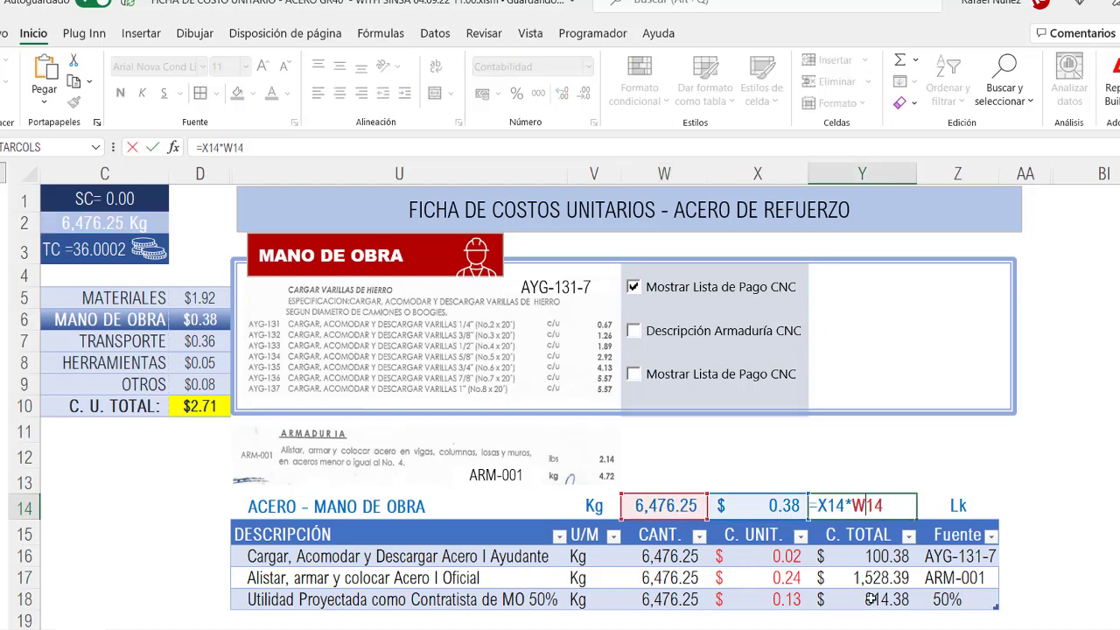
key(Escape)
double_click(773, 505)
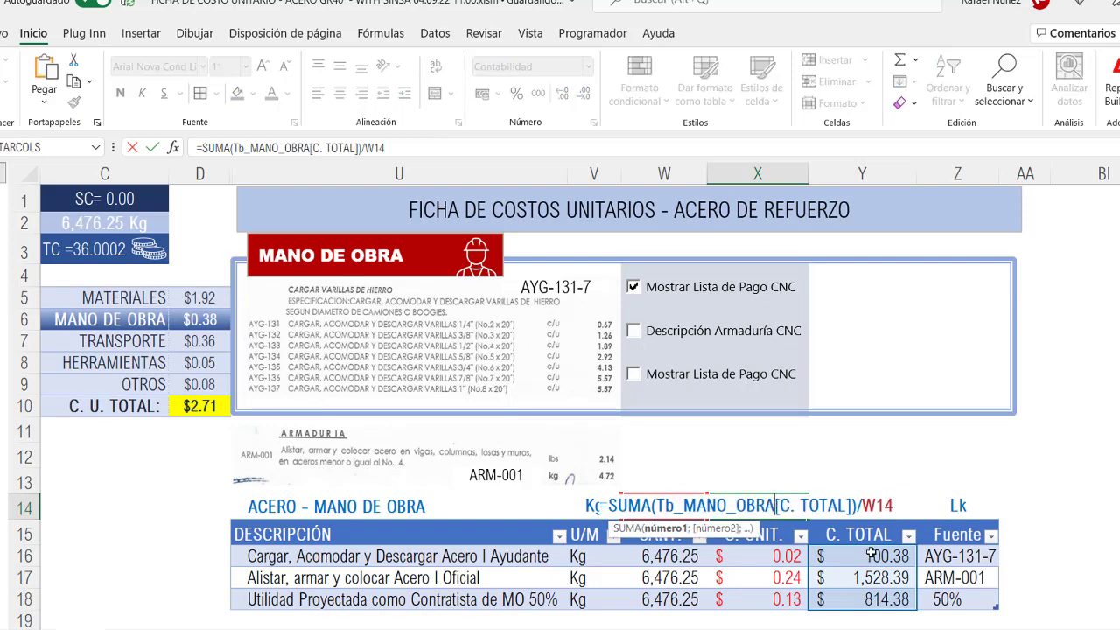
key(Escape)
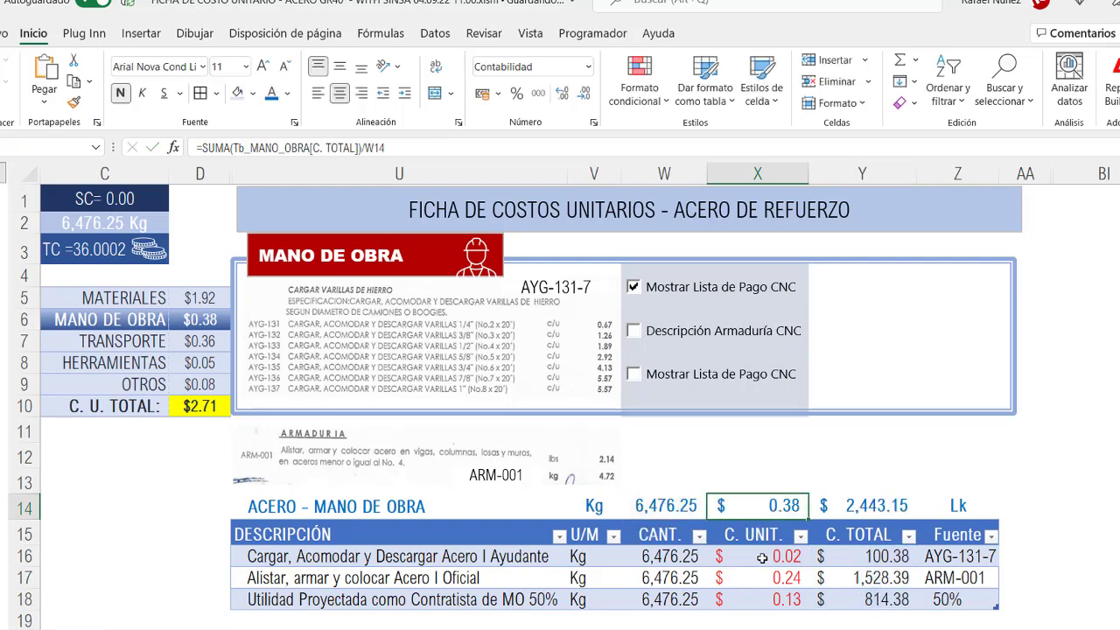
Step: Trace how the item totals in the C. TOTAL column feed the labour summary's unit cost in X14 and total in Y14
double_click(878, 563)
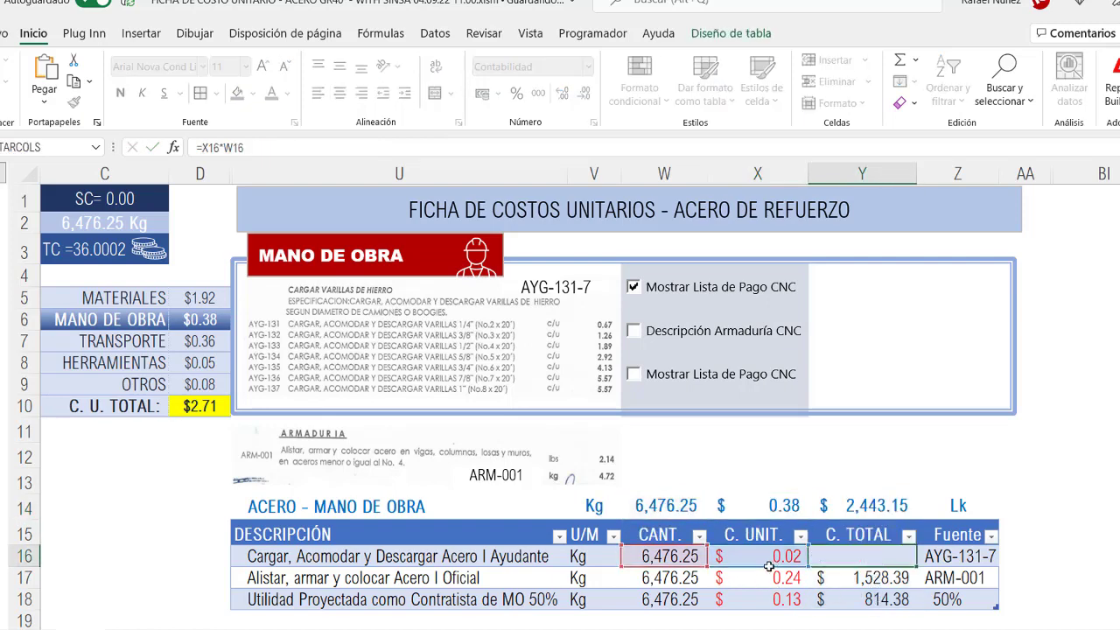
key(Escape)
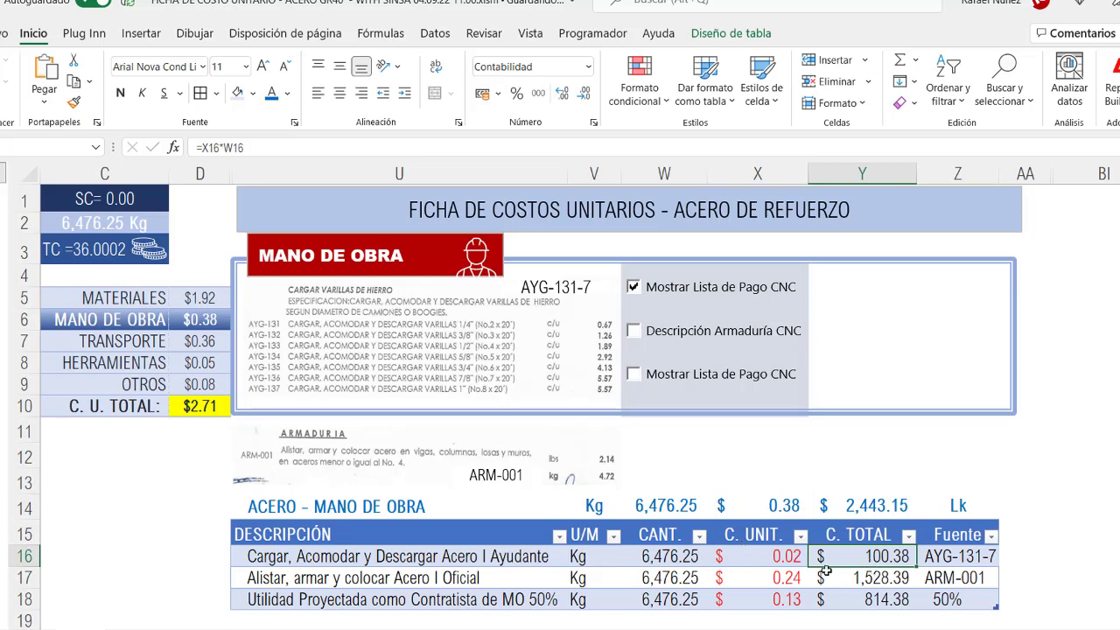
double_click(787, 504)
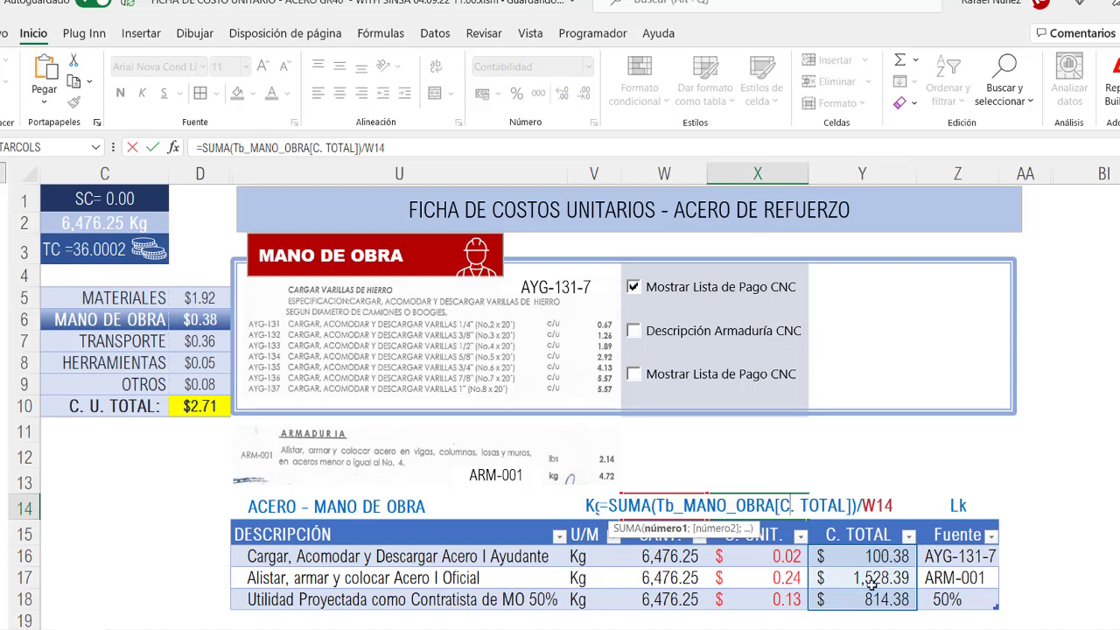
key(Escape)
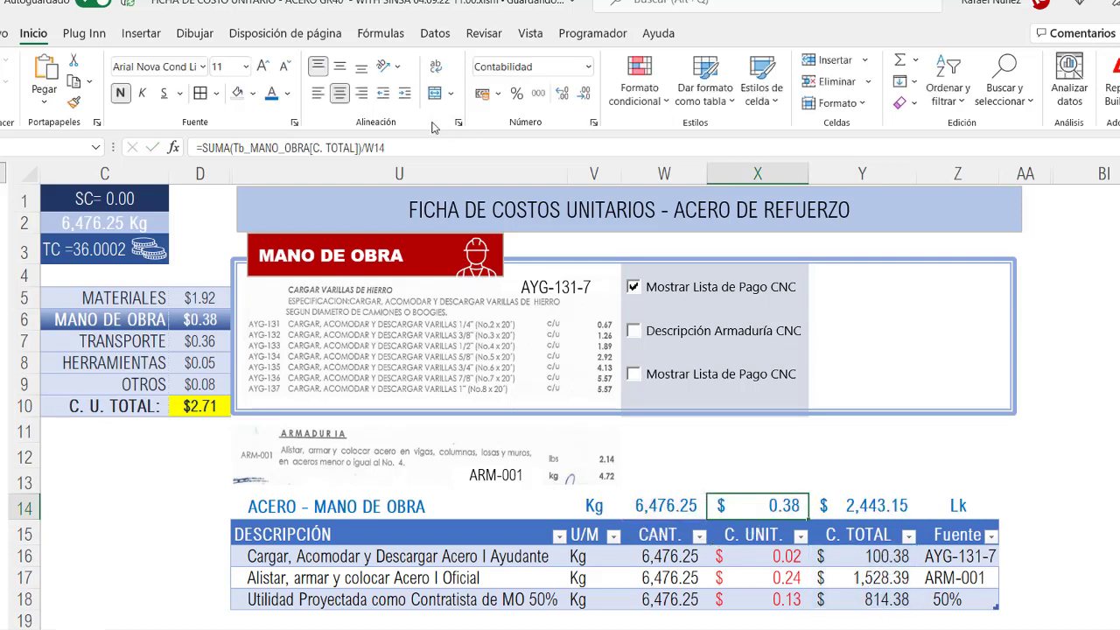
click(416, 146)
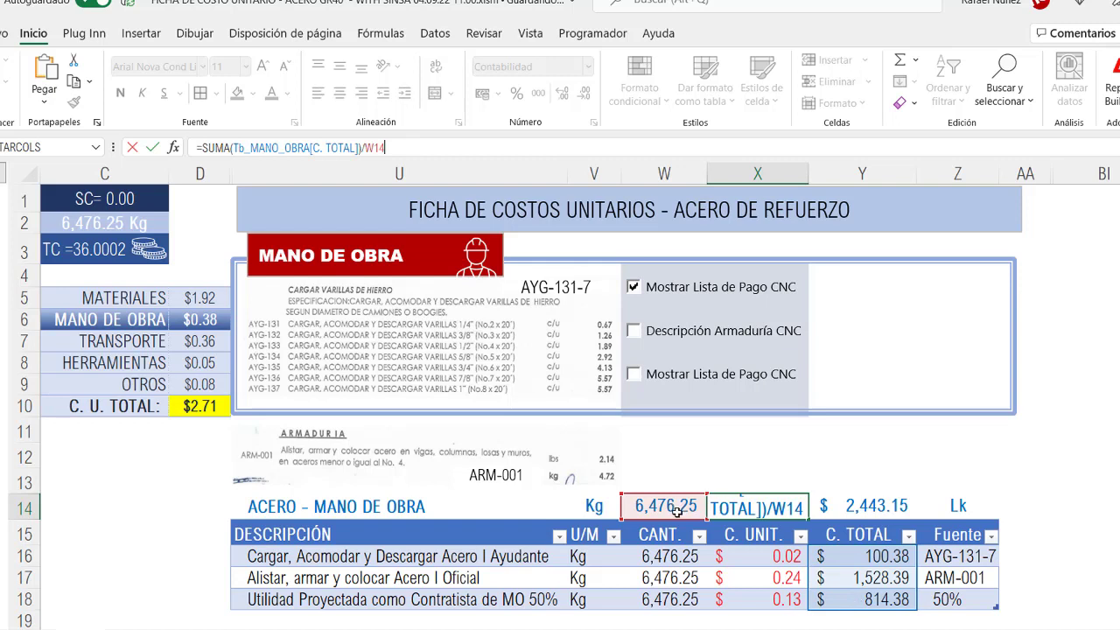
key(Escape)
double_click(790, 506)
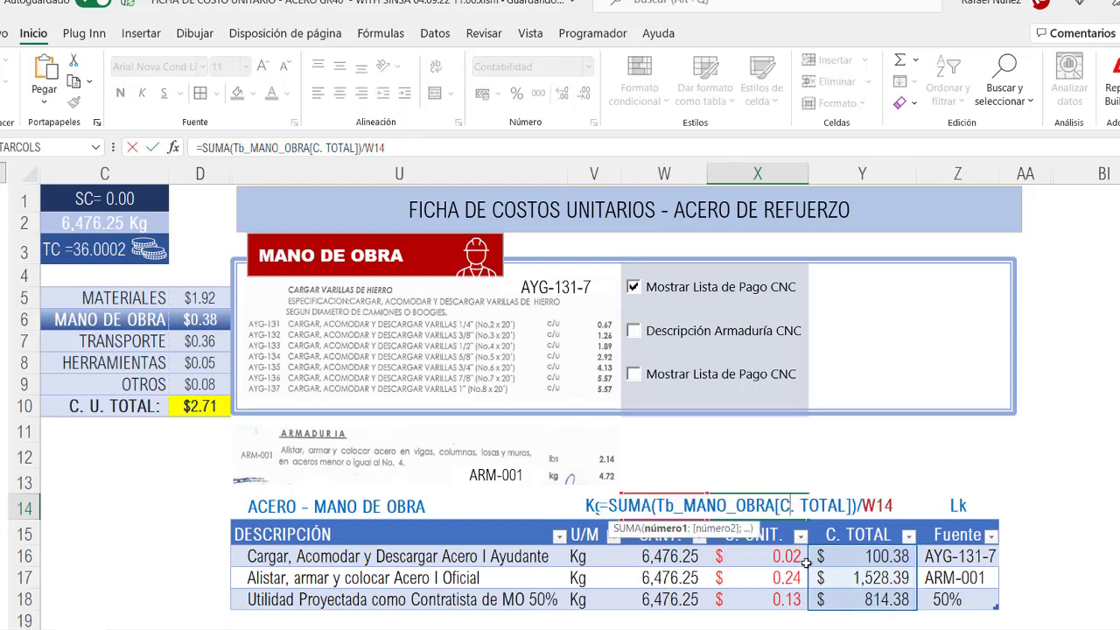
key(Escape)
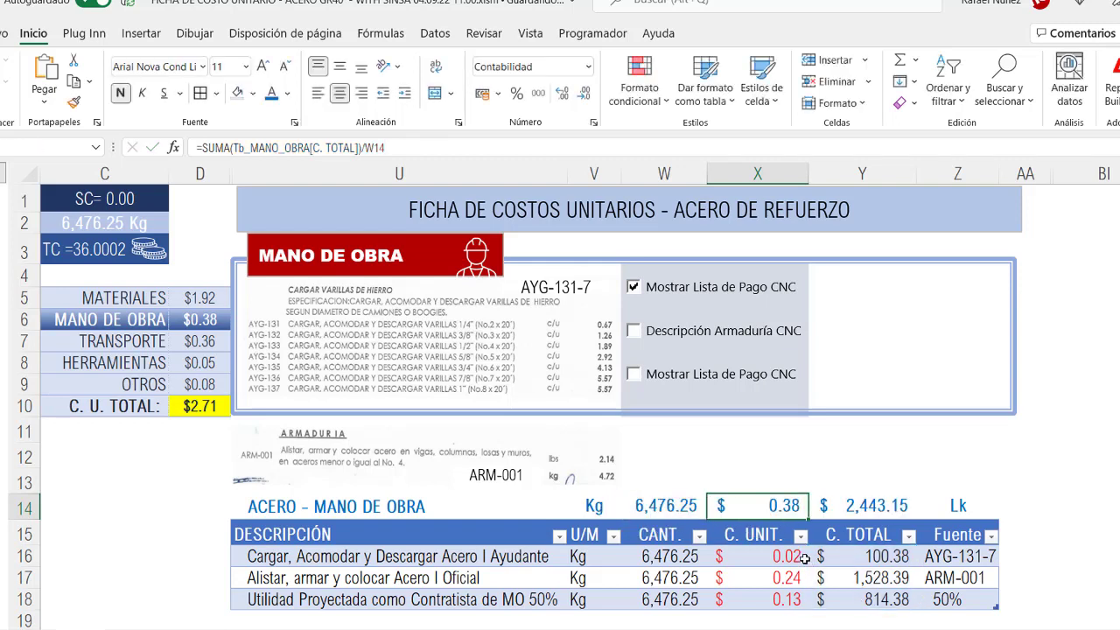
double_click(867, 506)
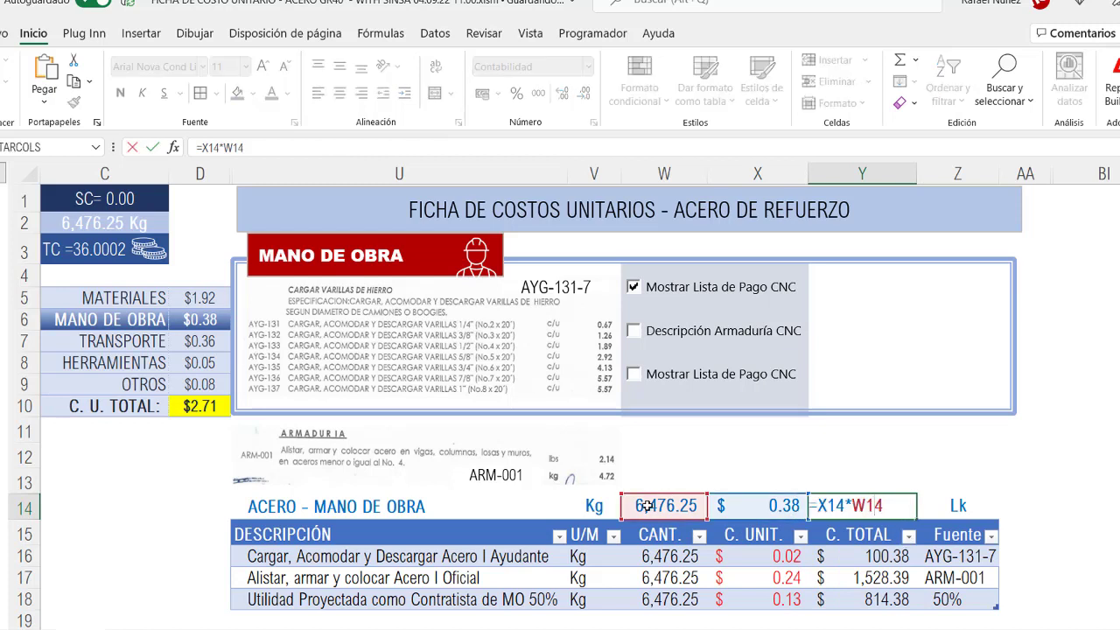
key(Escape)
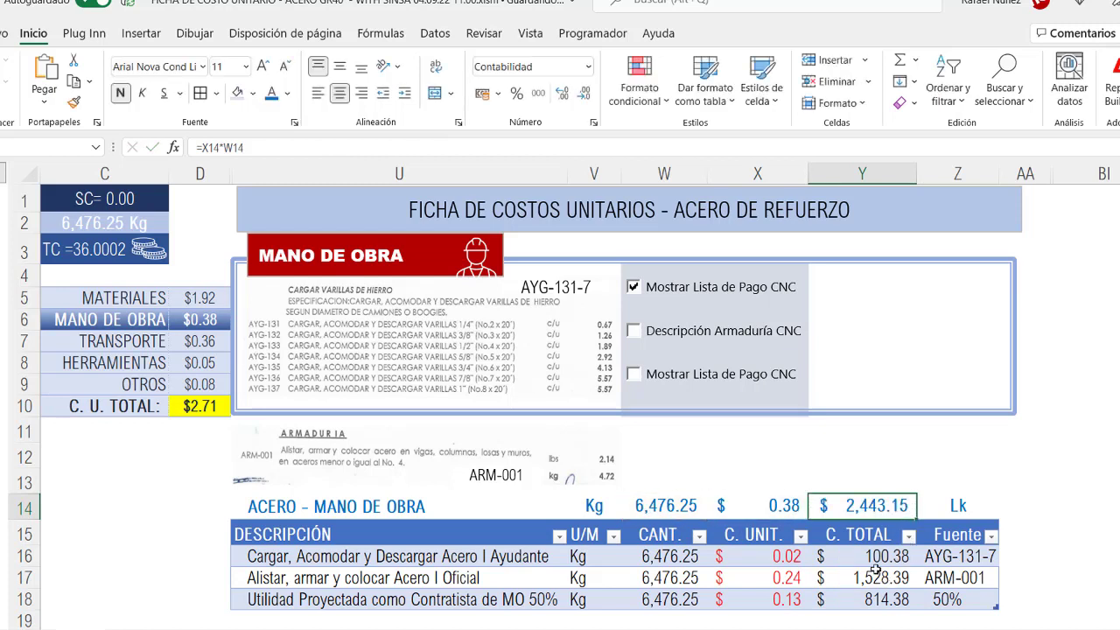
drag(876, 549, 876, 599)
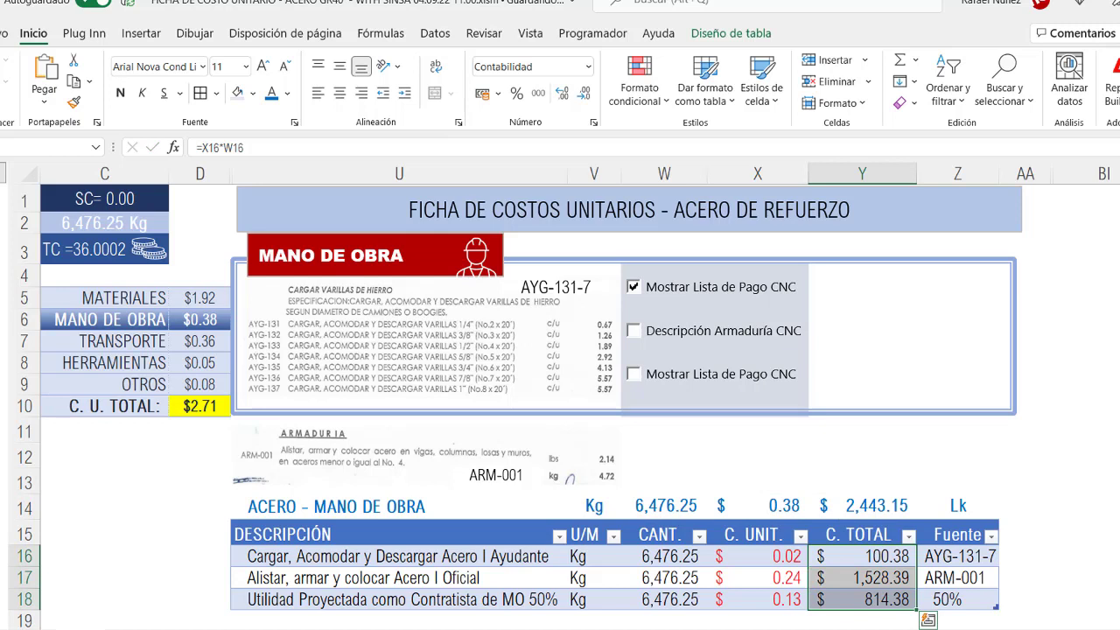
click(875, 505)
Step: Enter =X14*TC in X13 to convert the labour unit cost to córdobas
click(774, 486)
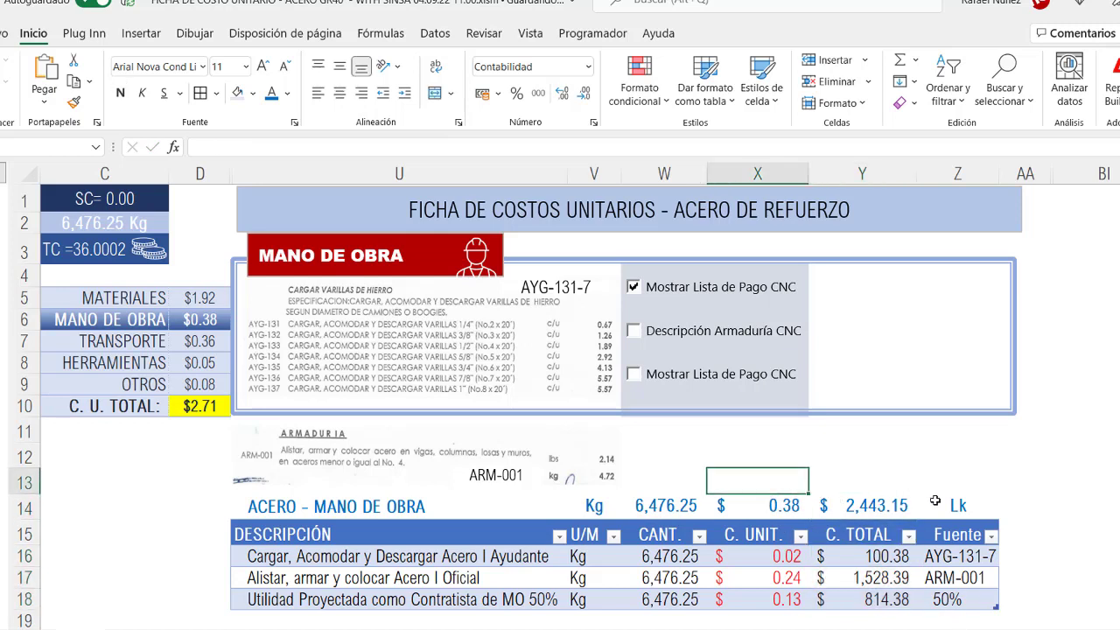
text(=)
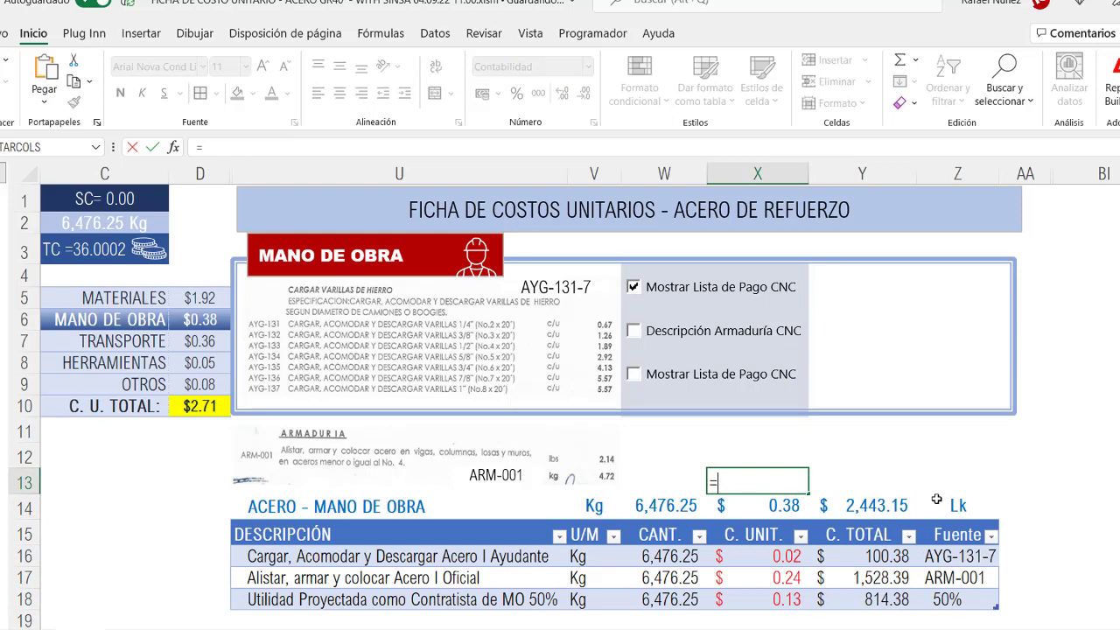
text(X14*)
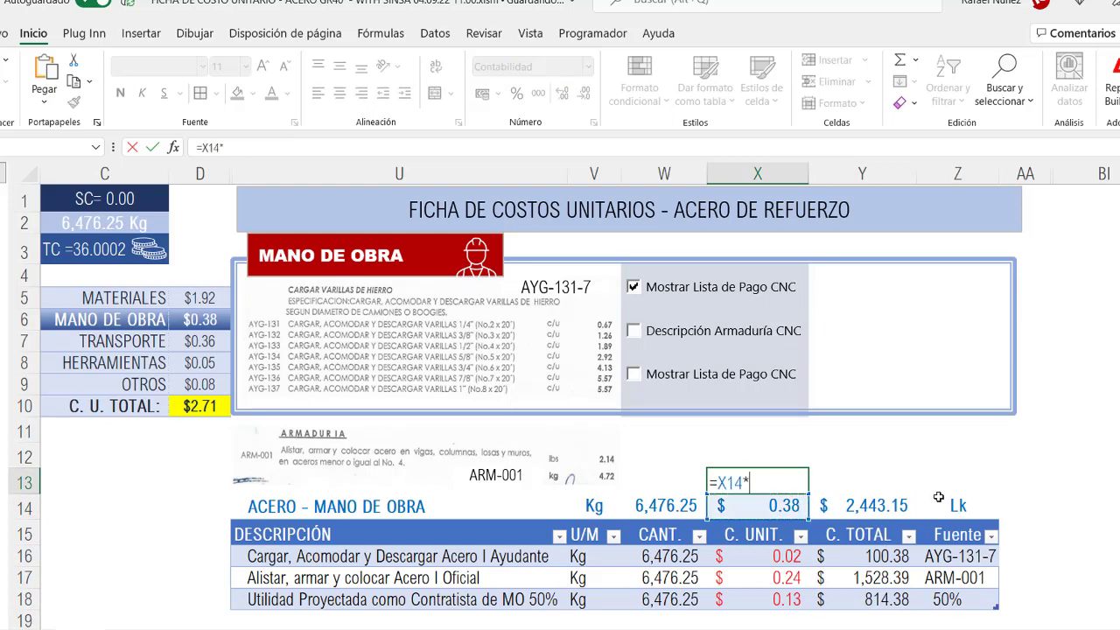
text(TC)
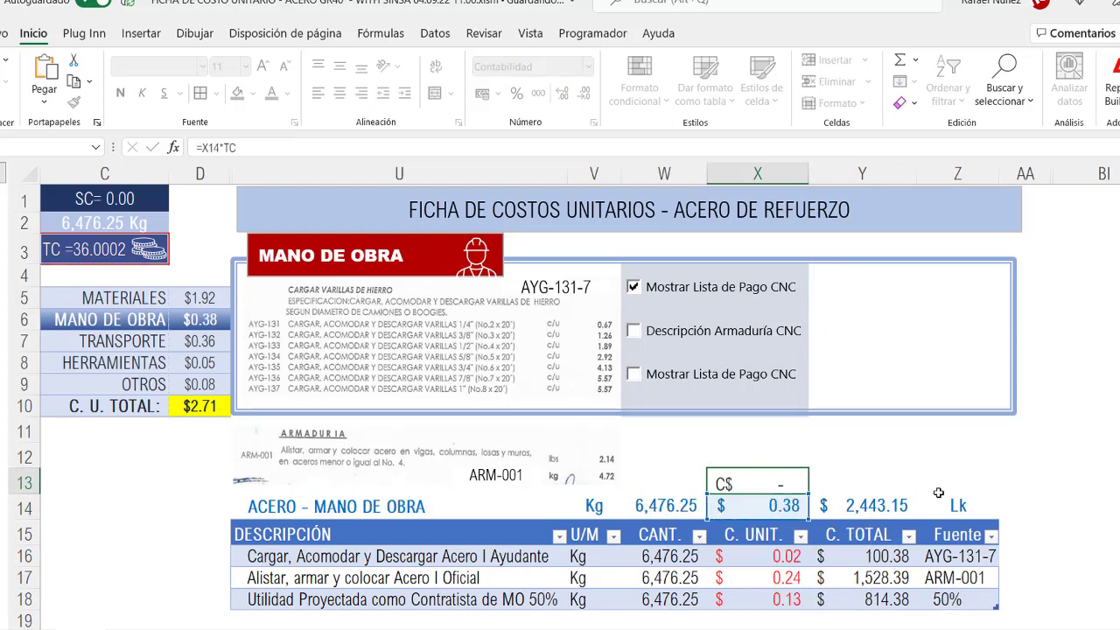
key(Return)
click(741, 477)
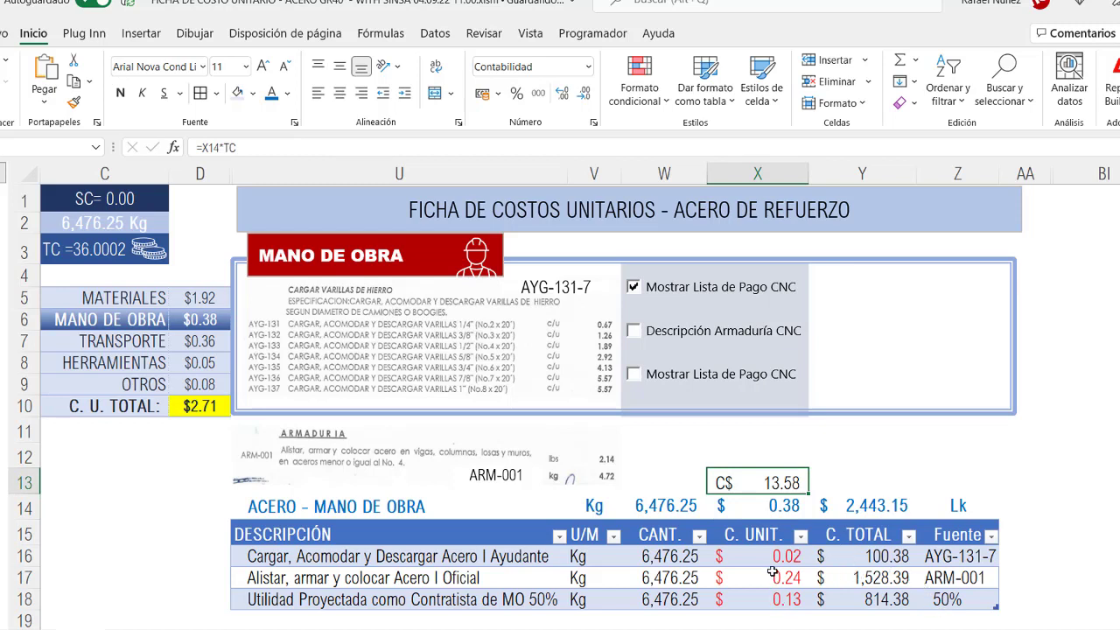
Step: Review the unit costs and quantity of the labour items in rows 16 to 18, and clear the córdoba conversion from X13
drag(785, 555, 785, 600)
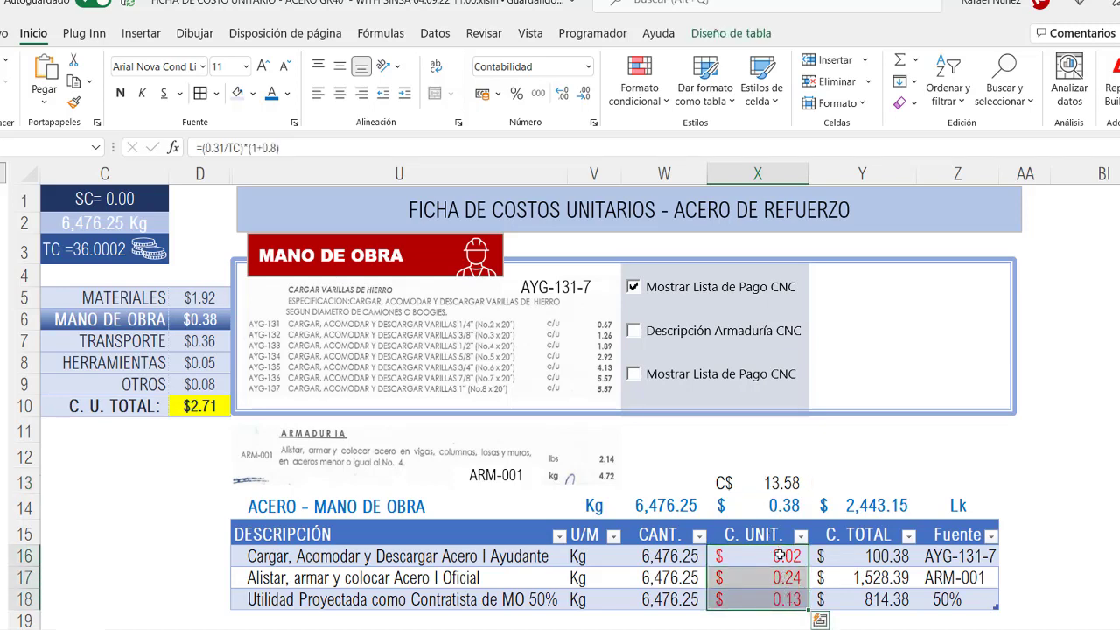
click(780, 555)
click(778, 485)
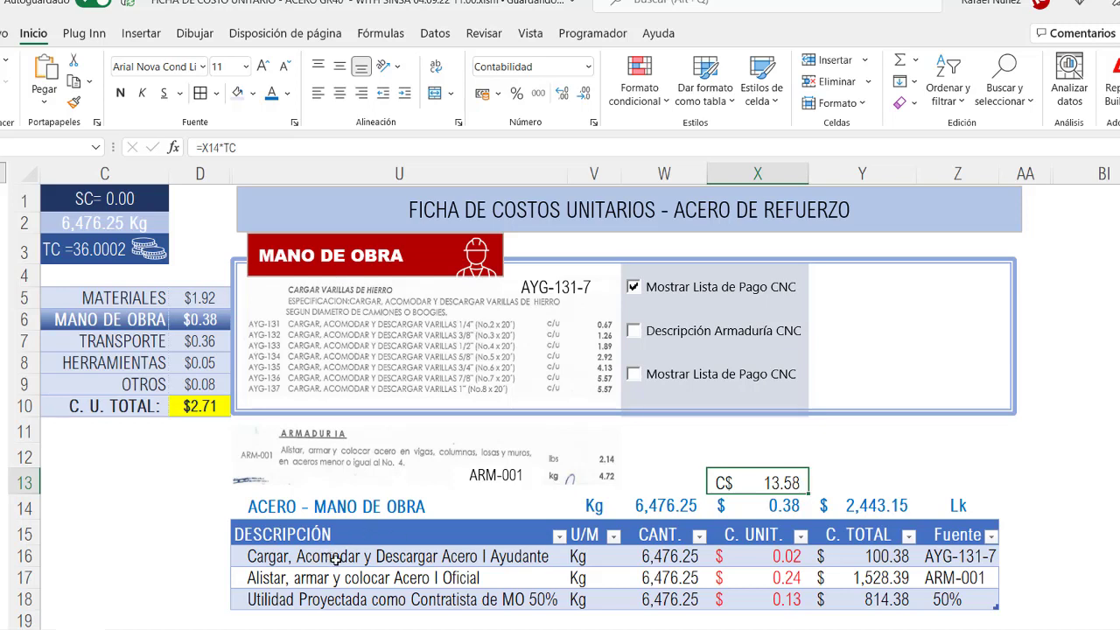
drag(332, 558, 525, 557)
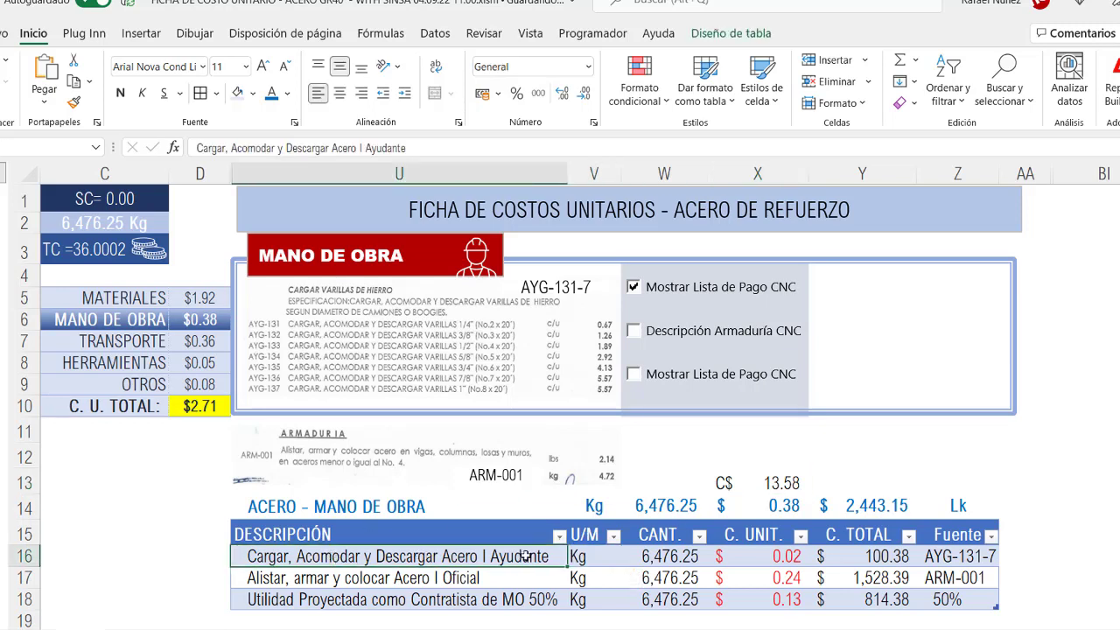
click(598, 560)
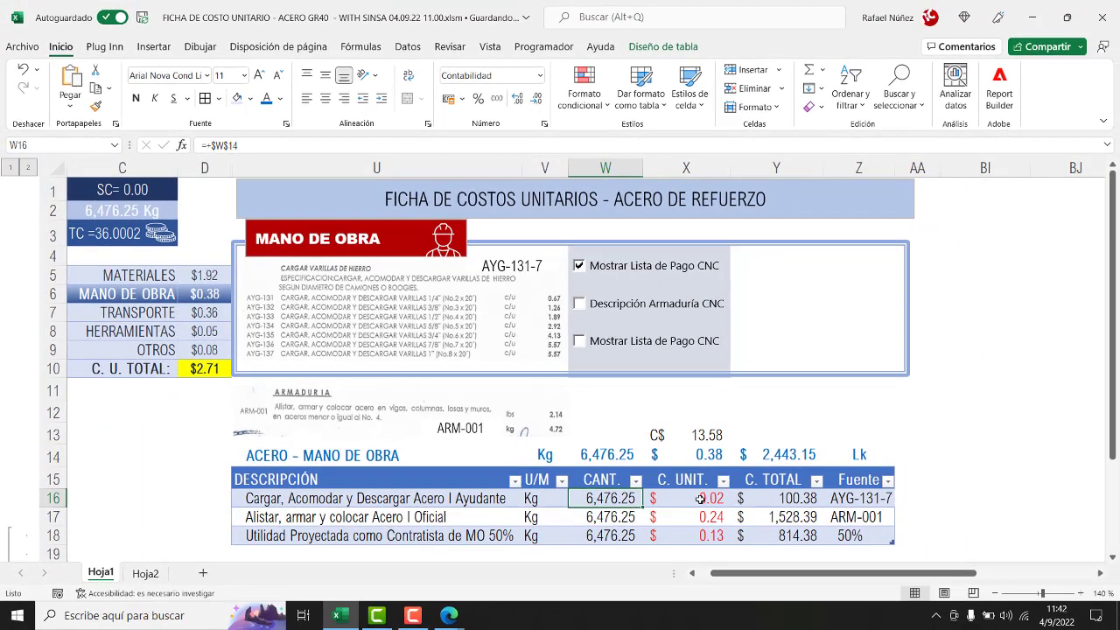
click(768, 552)
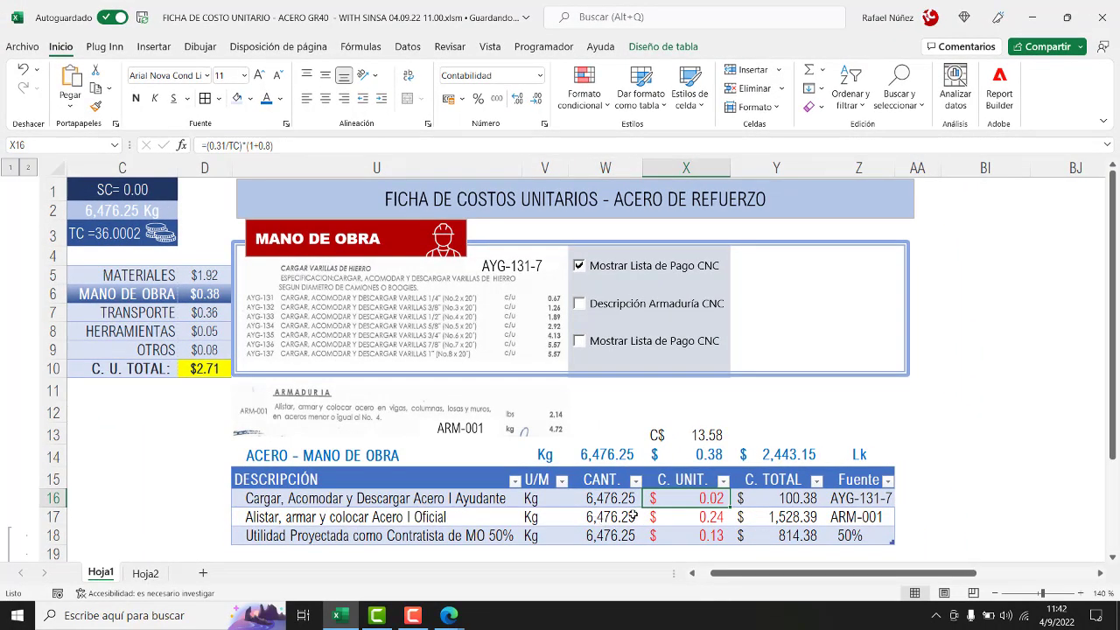
click(691, 434)
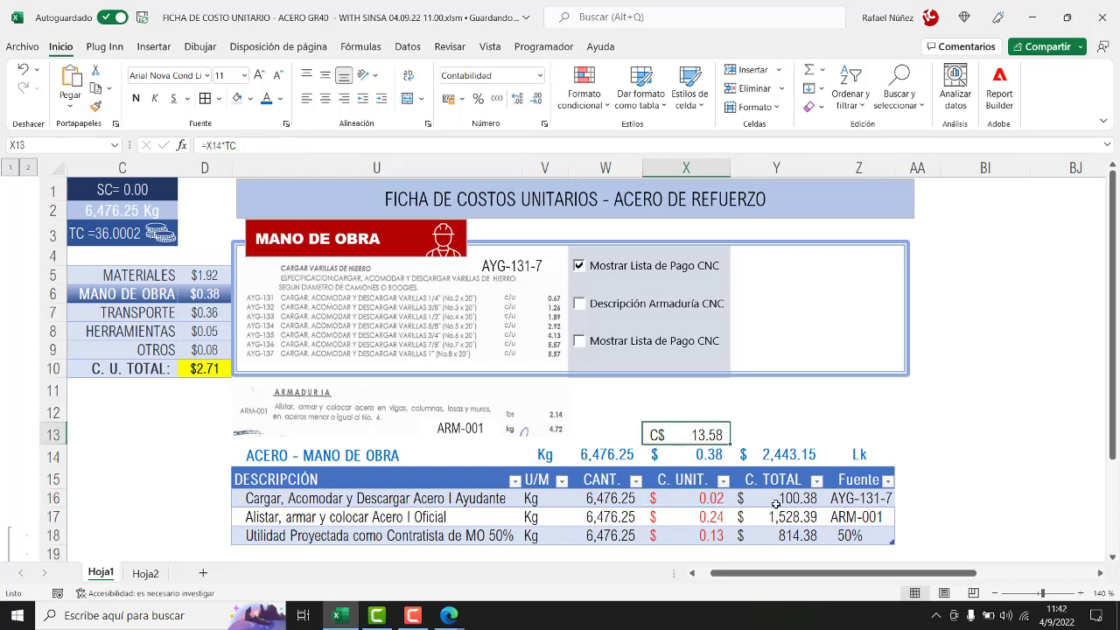
key(Delete)
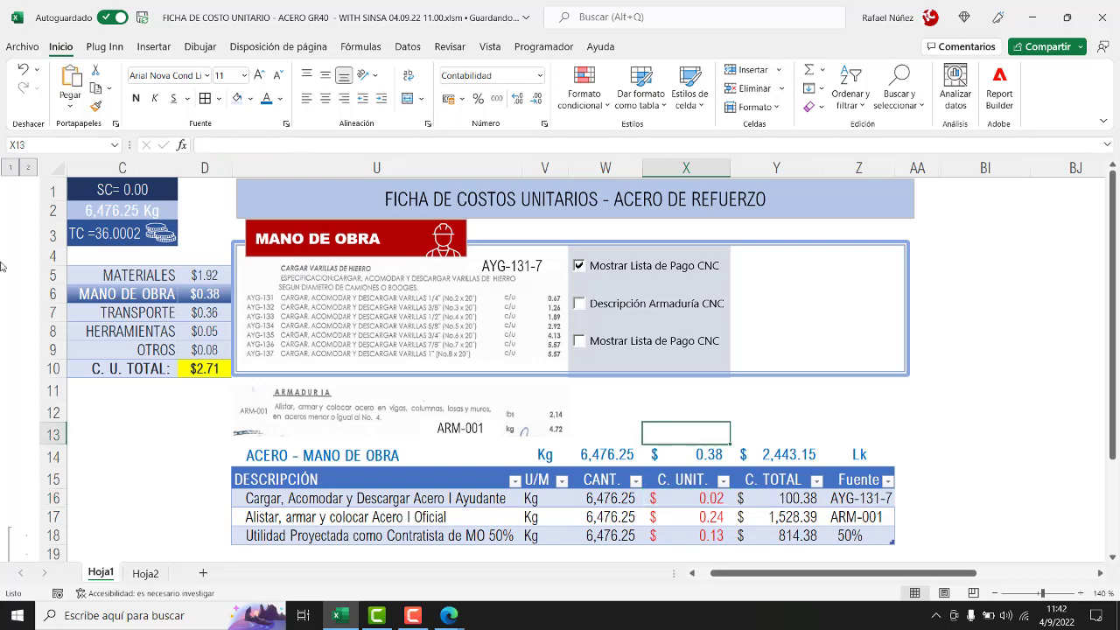
Step: Show the TRANSPORTE cost sheet and collapse the grouped truck price rows below it
click(140, 312)
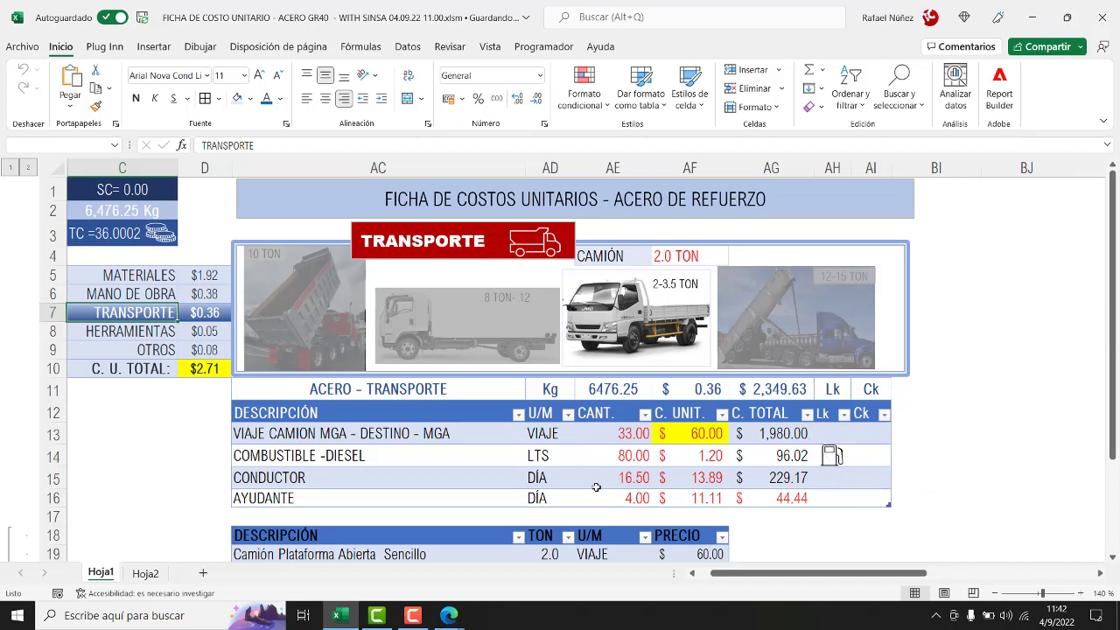
click(11, 167)
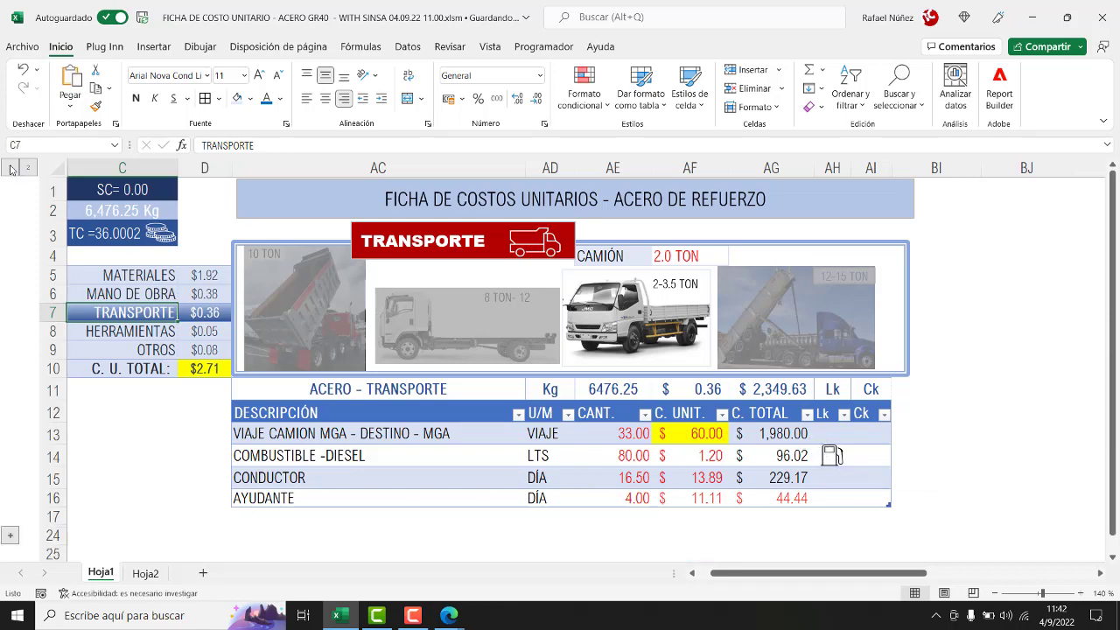
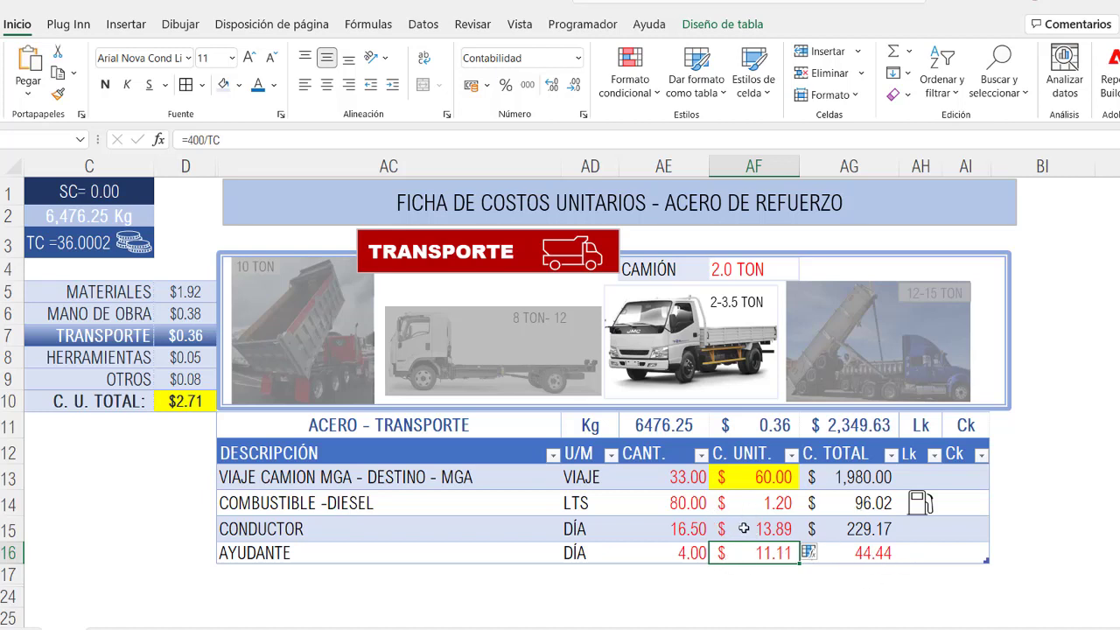
Step: Examine the unit-cost formulas of the CONDUCTOR, AYUDANTE and VIAJE CAMION rows
click(744, 530)
click(762, 555)
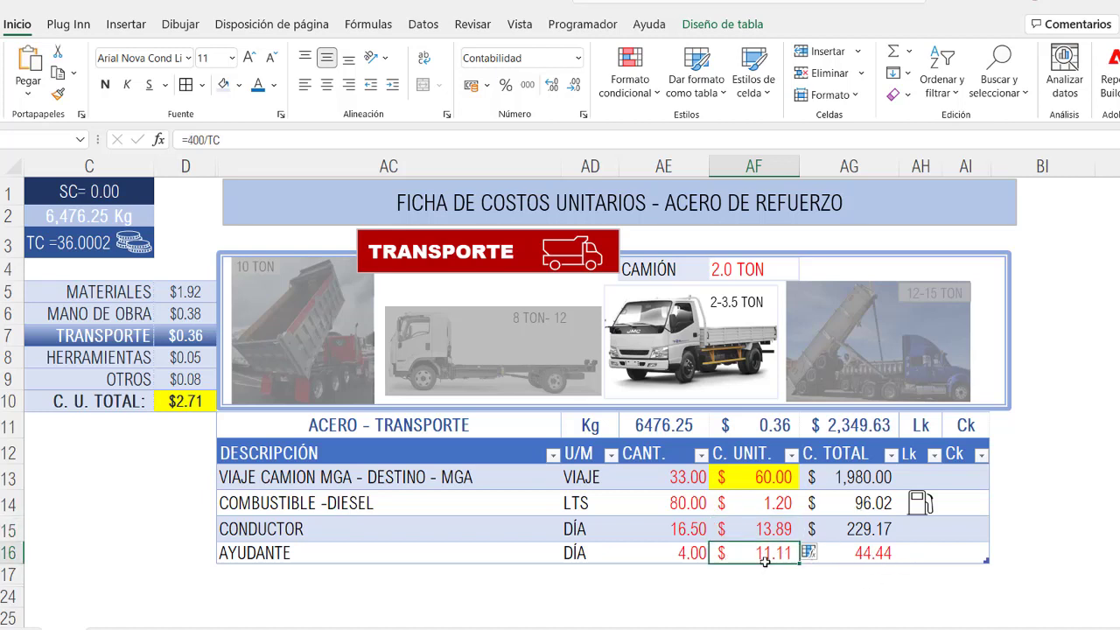
click(754, 479)
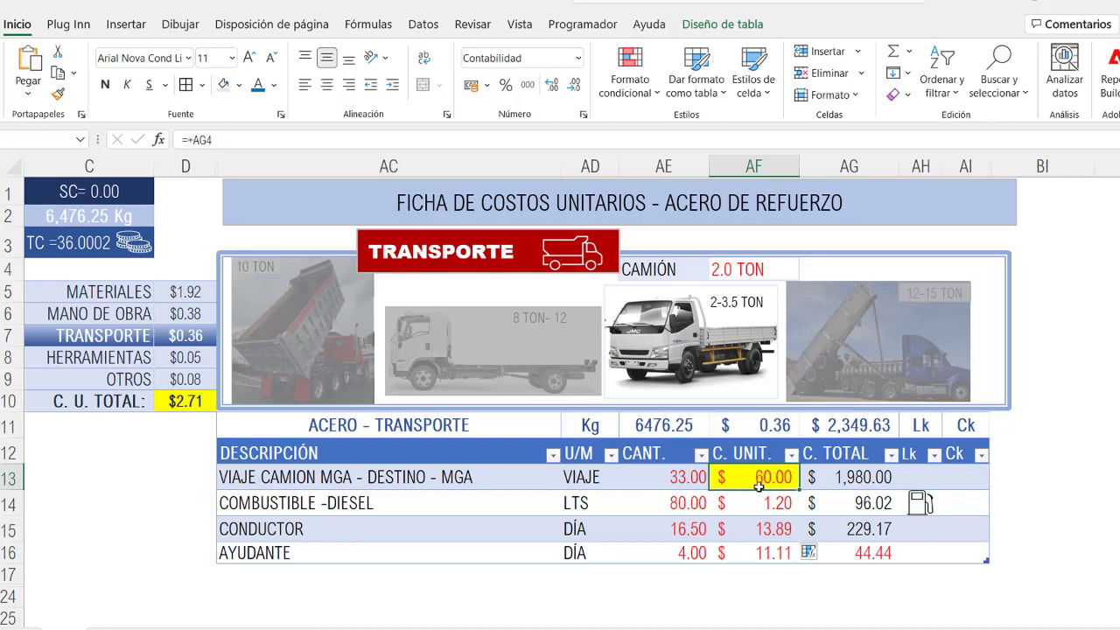
Step: Examine the trip quantity formula in AE13 and the truck capacities offered for CAMIÓN in AF4
click(665, 478)
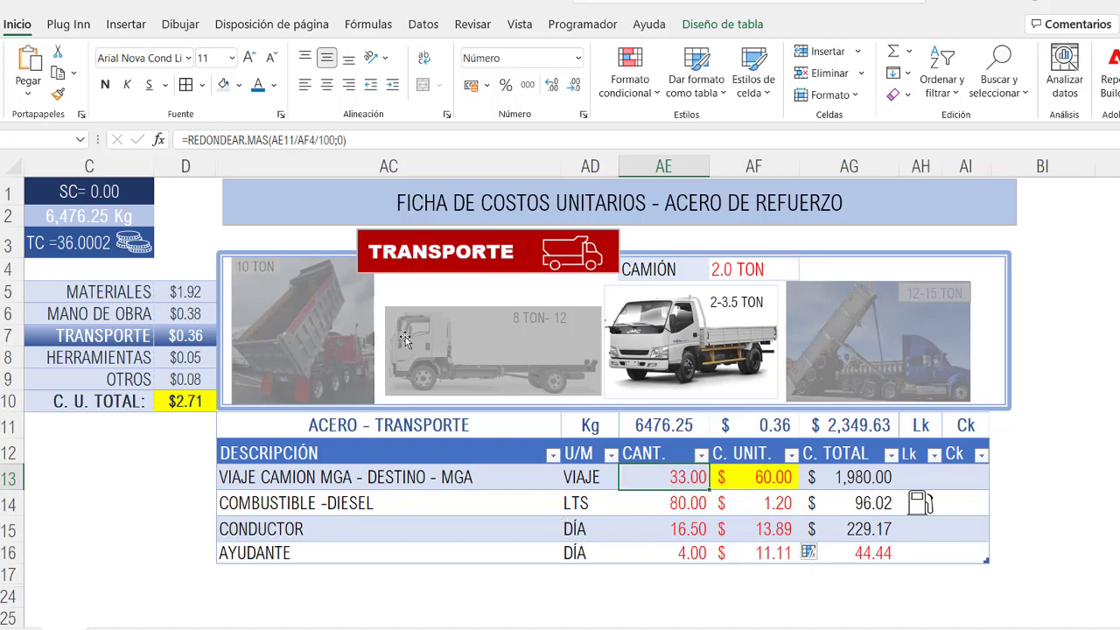
click(659, 269)
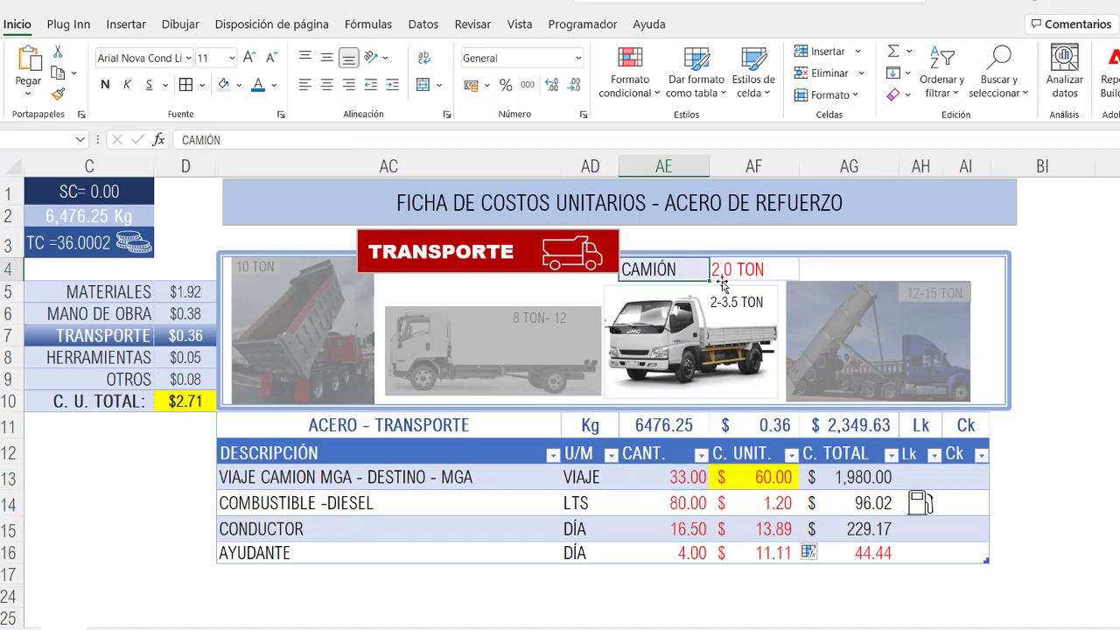
click(742, 271)
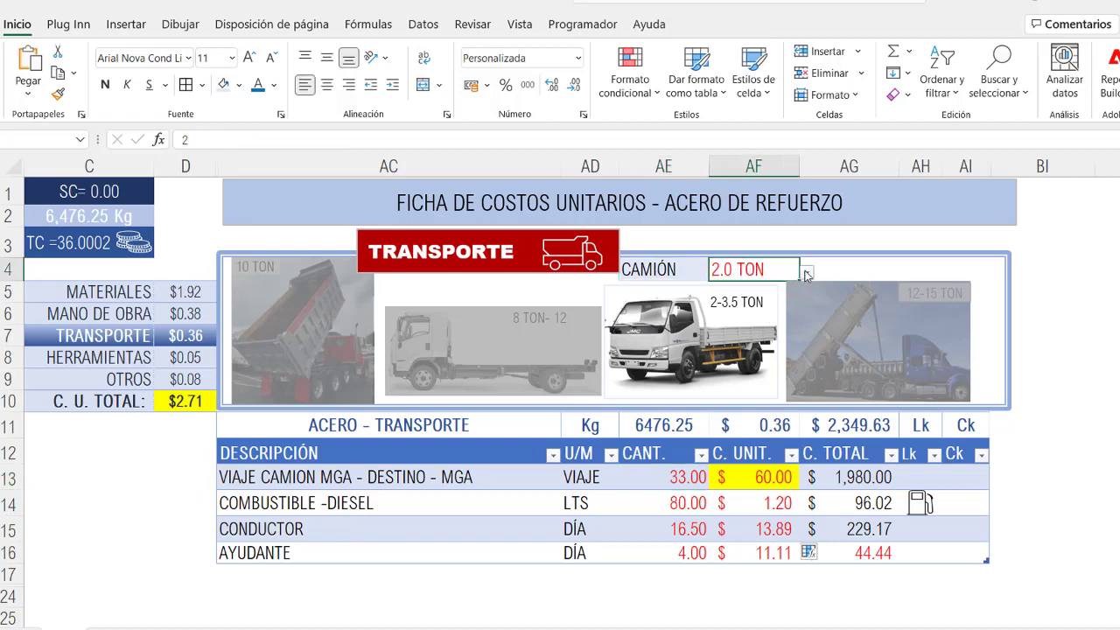
click(807, 272)
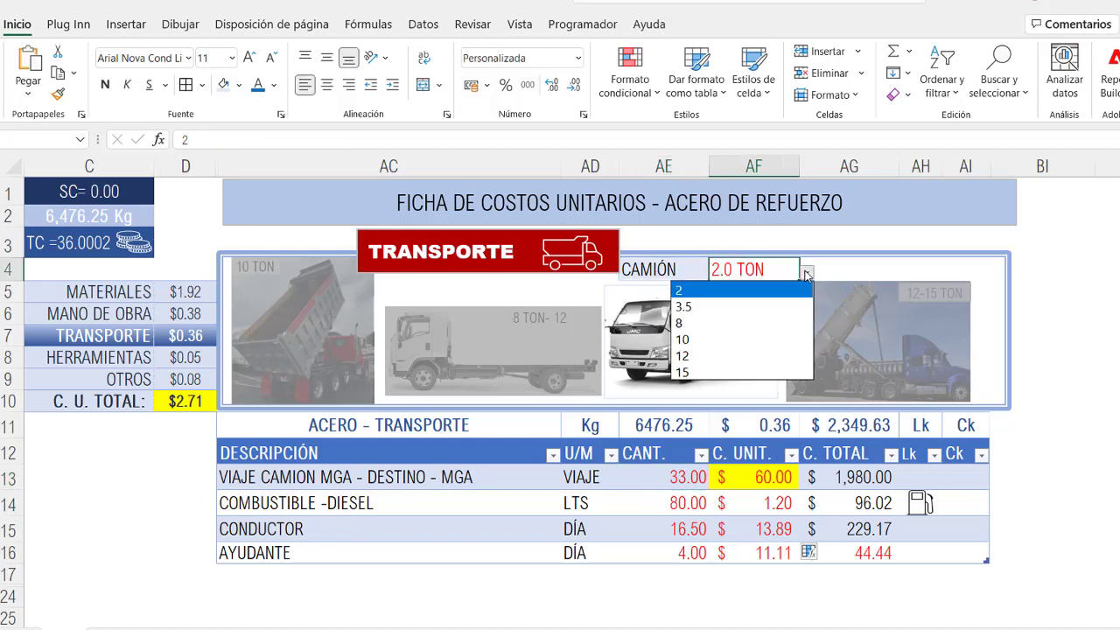
click(741, 273)
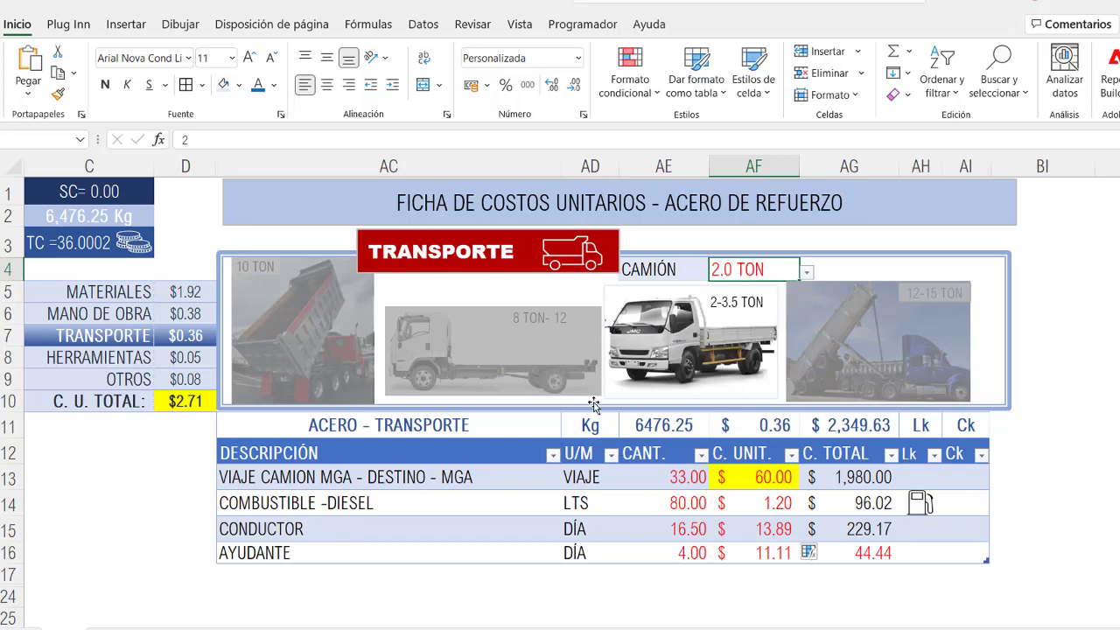
click(807, 274)
click(807, 273)
Step: Trace how the rounded-up trip quantity in AE13 depends on the truck capacity in AF4 and the steel quantity in AE11
click(670, 477)
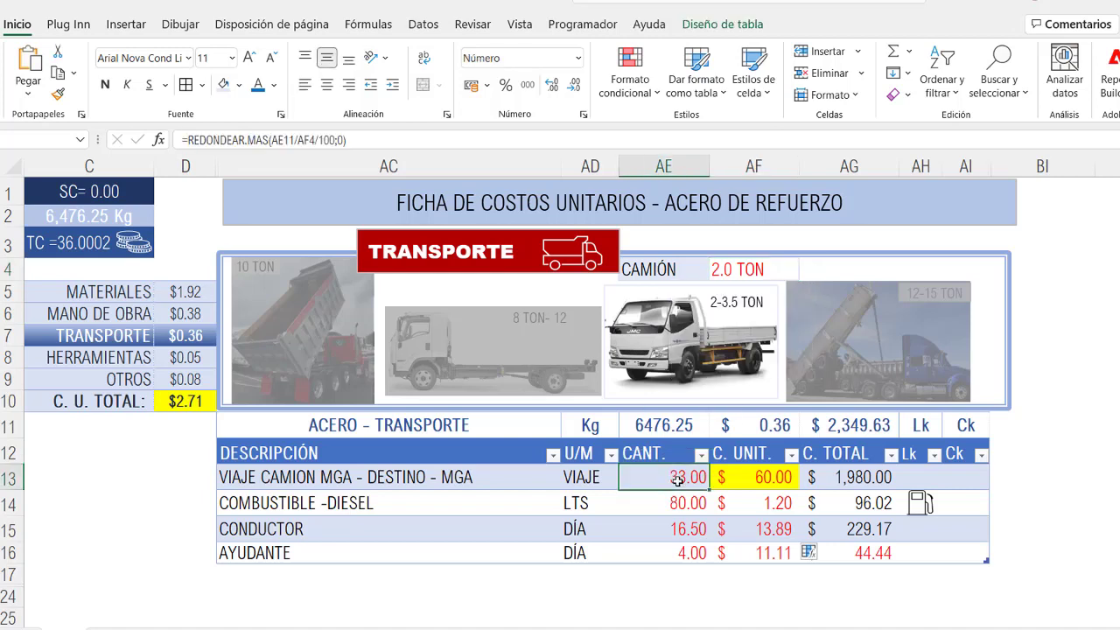
click(769, 266)
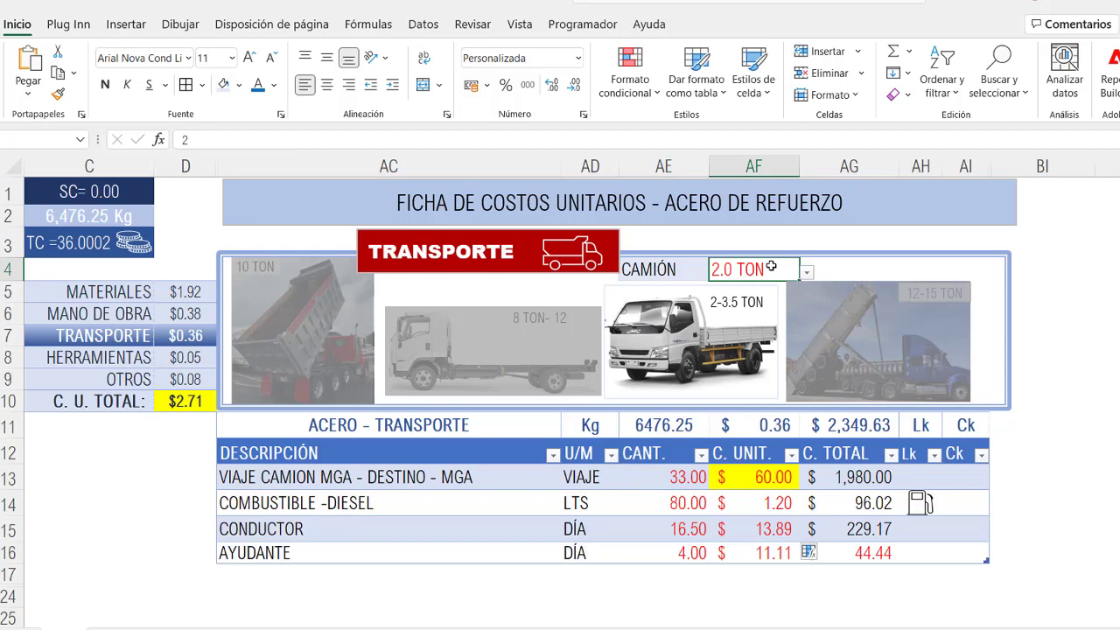
click(680, 476)
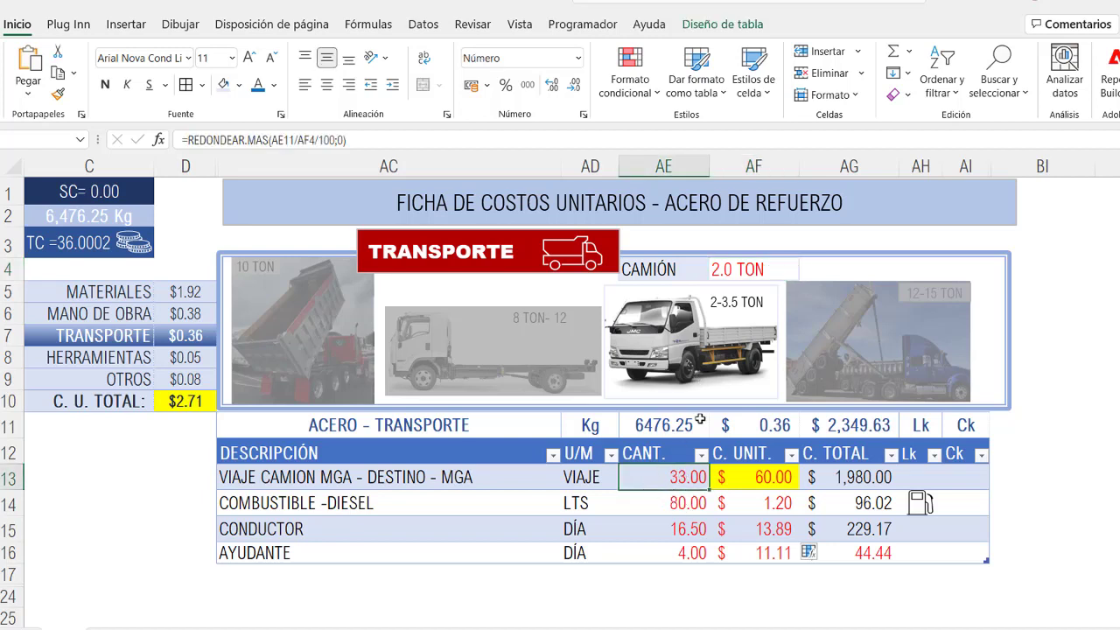
click(753, 268)
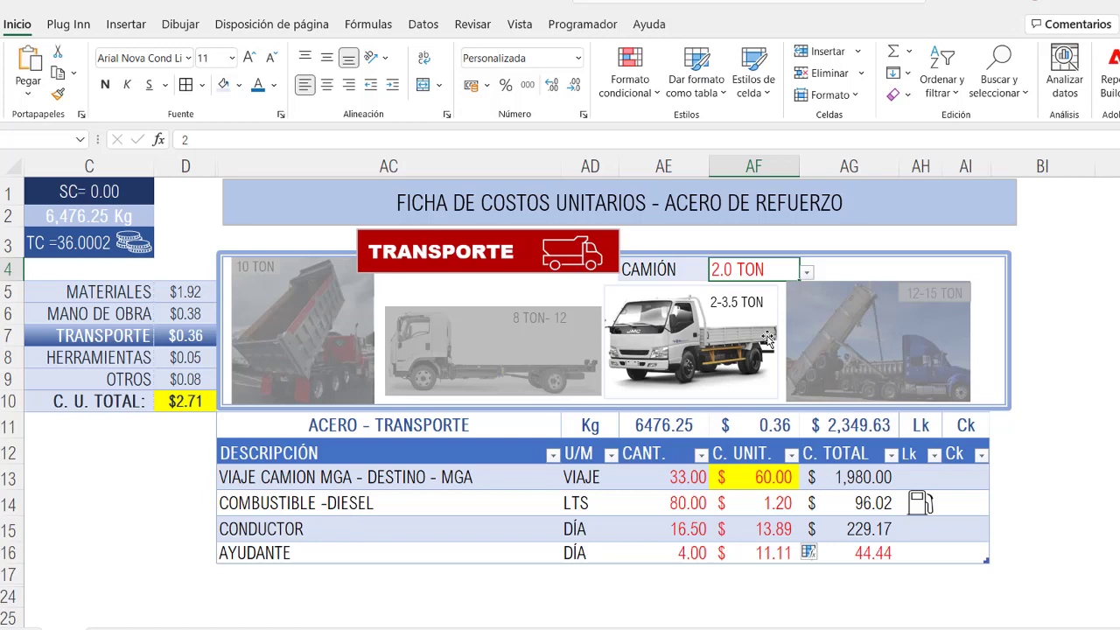
click(673, 479)
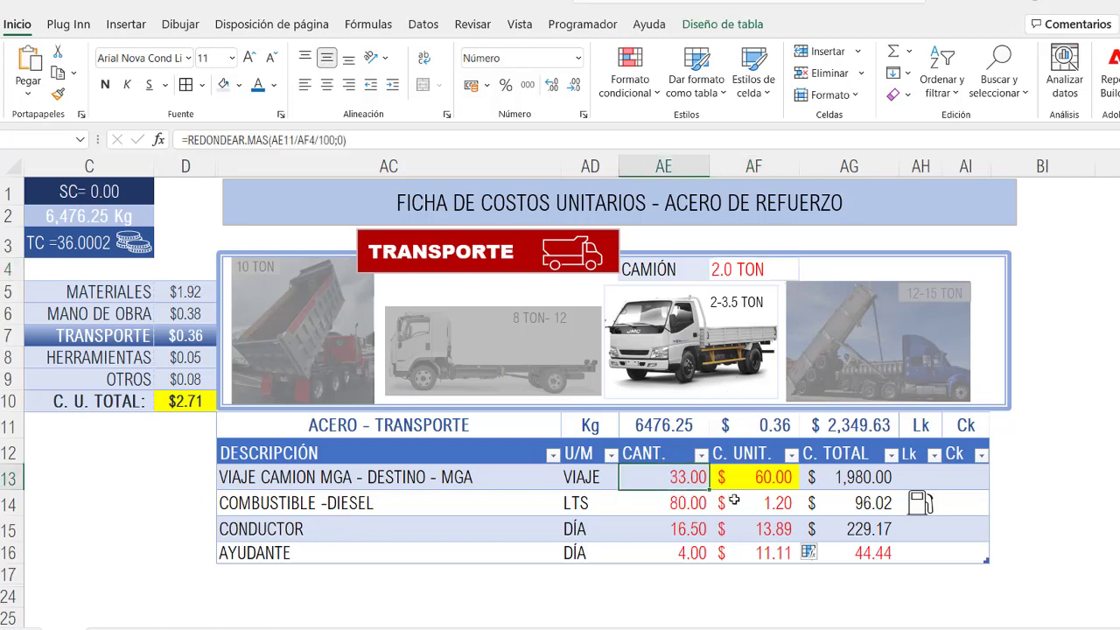
Step: Try truck capacities of 3.5 and 10 tons in AF4 for the steel transport
click(758, 265)
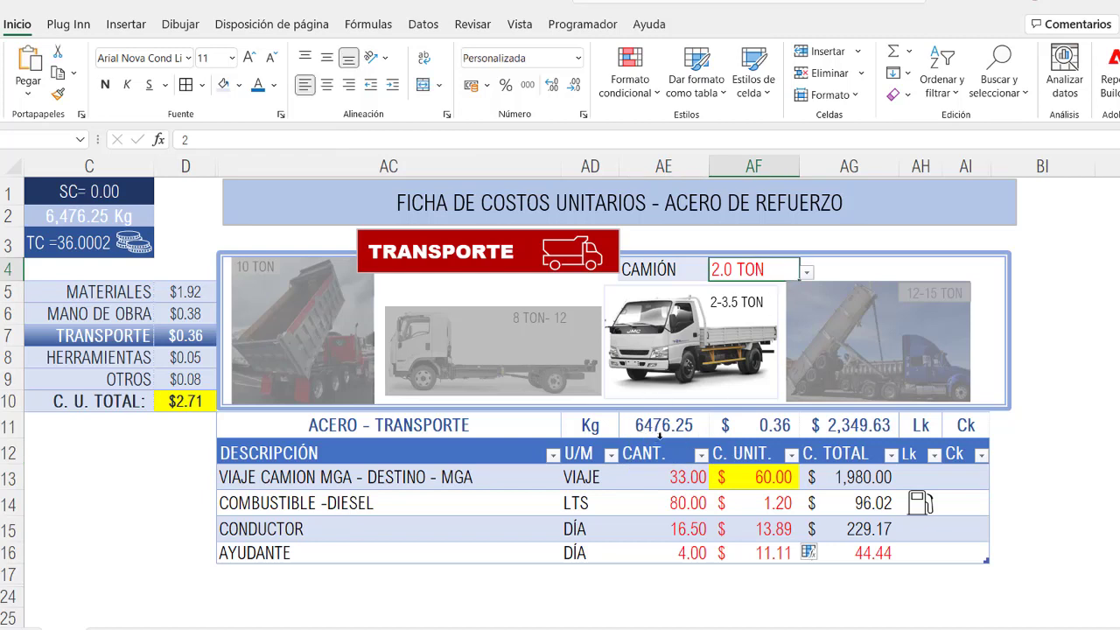
click(807, 273)
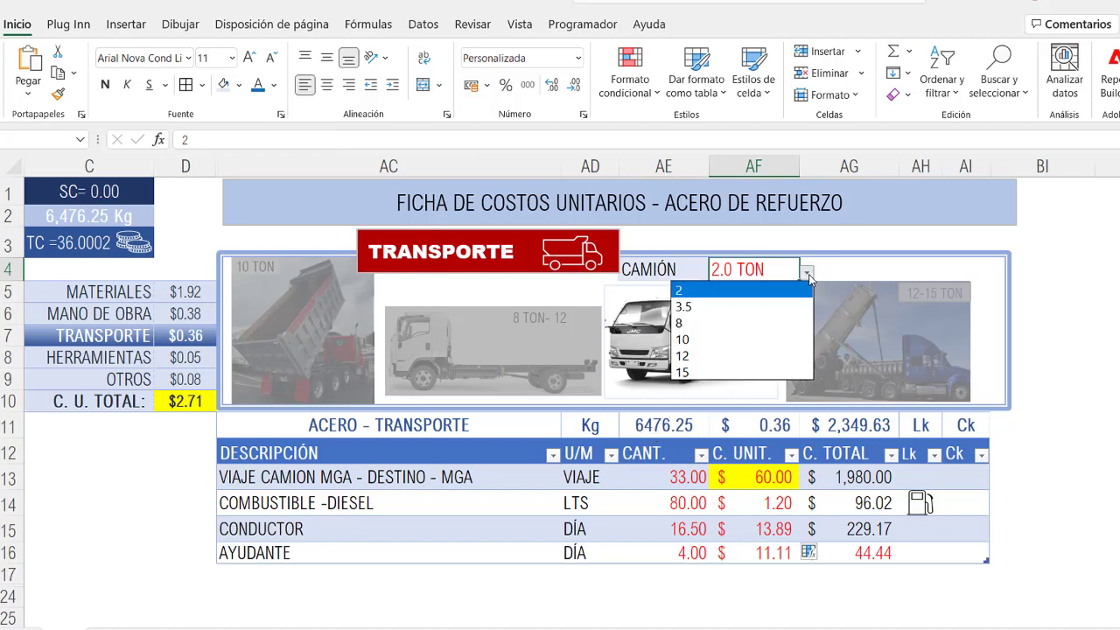
click(709, 315)
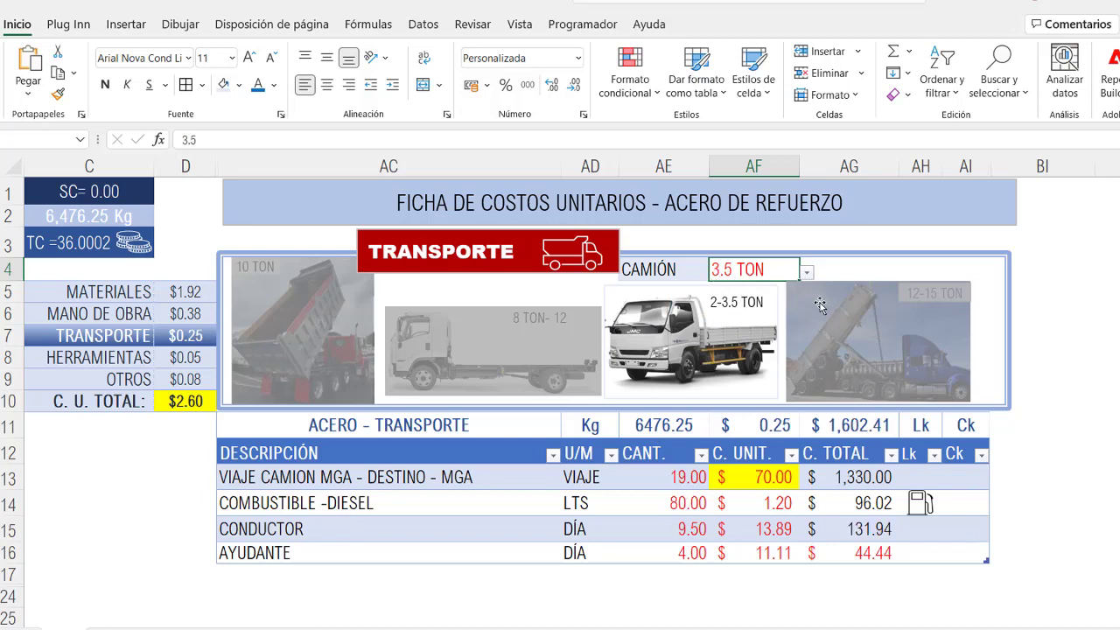
click(807, 273)
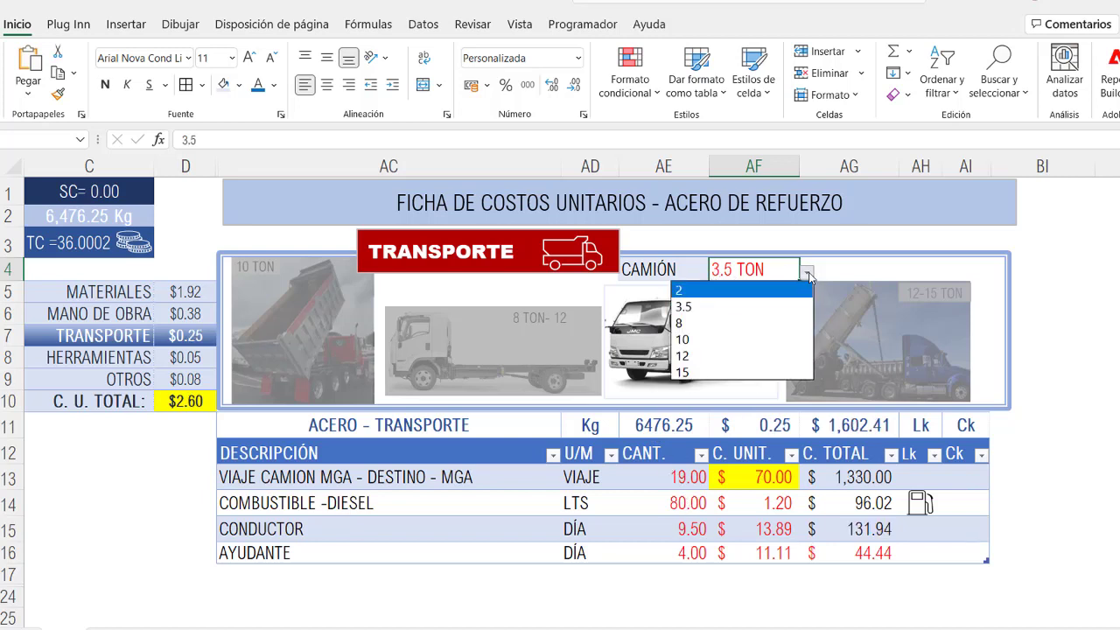
click(700, 342)
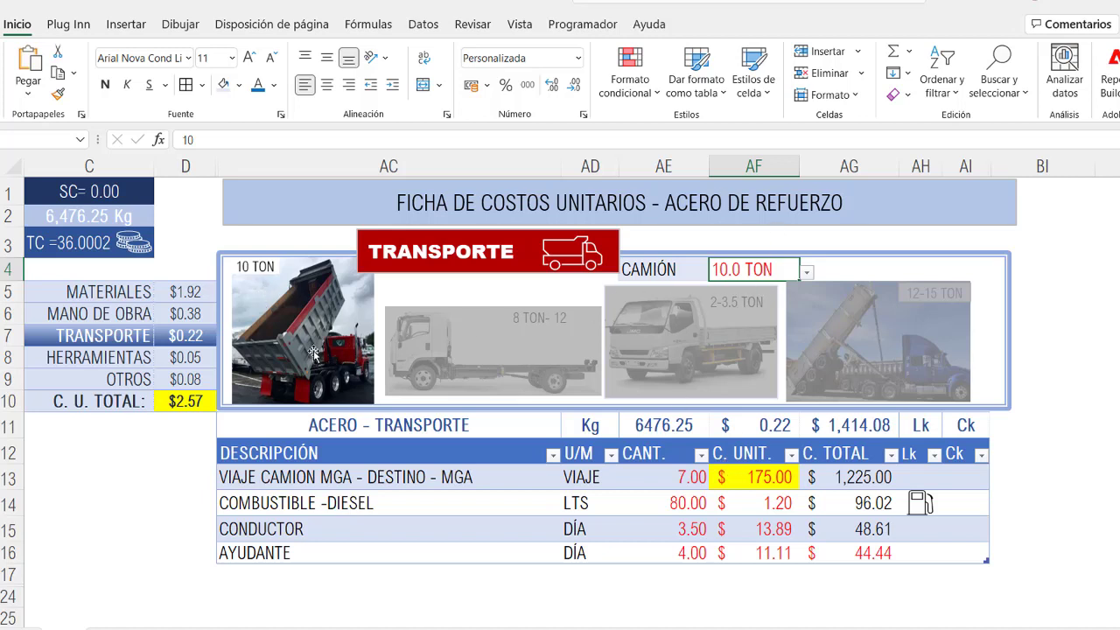
Step: Return the truck capacity to 2 tons and check the trip's unit-cost formula in AF13
click(806, 272)
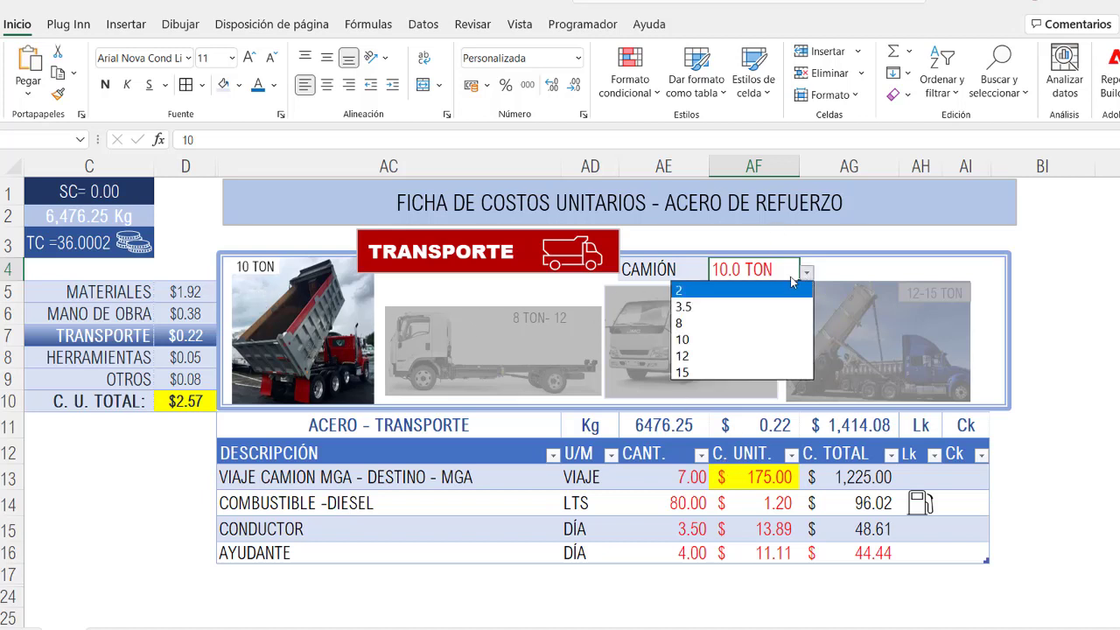
click(733, 291)
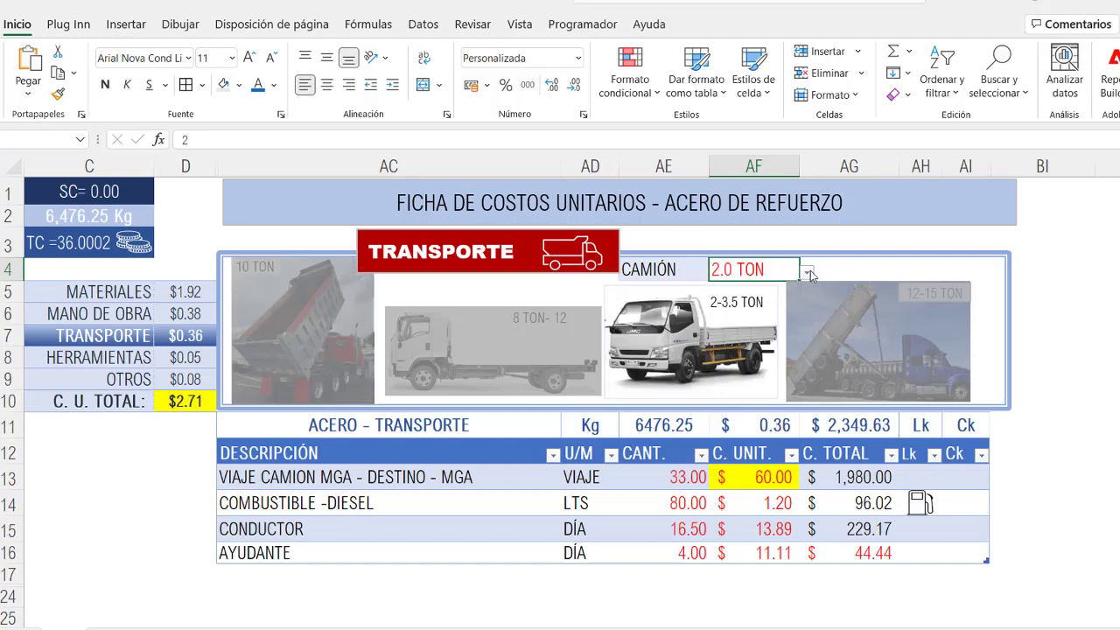
click(757, 475)
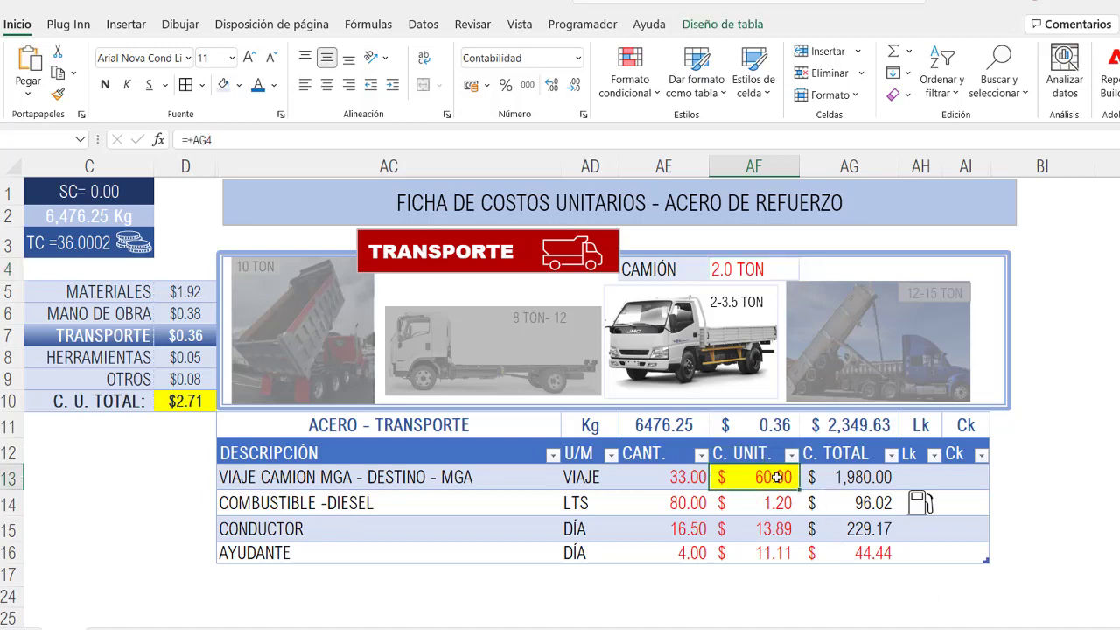
Step: Set the truck capacity to 3.5 tons and check the trip's unit cost in AF13
click(761, 268)
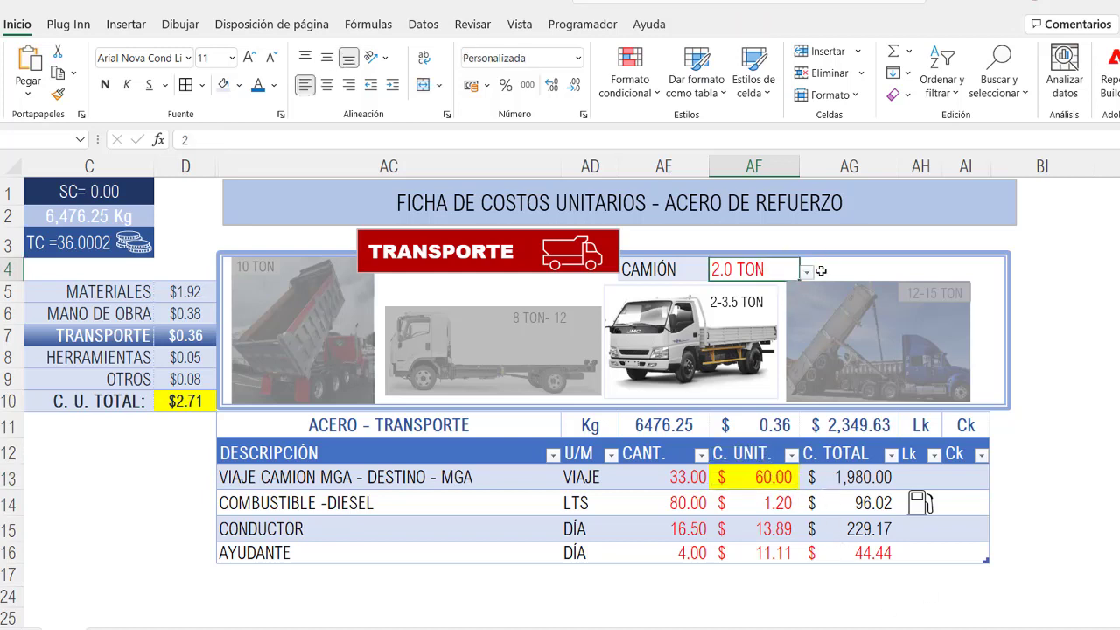
click(807, 274)
click(751, 308)
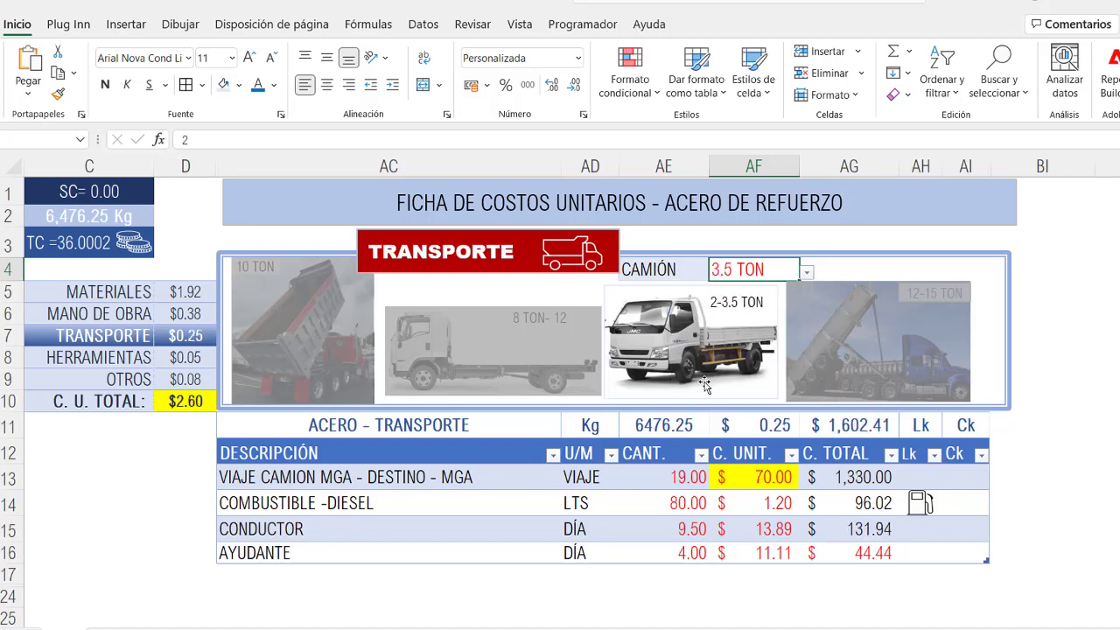
click(762, 480)
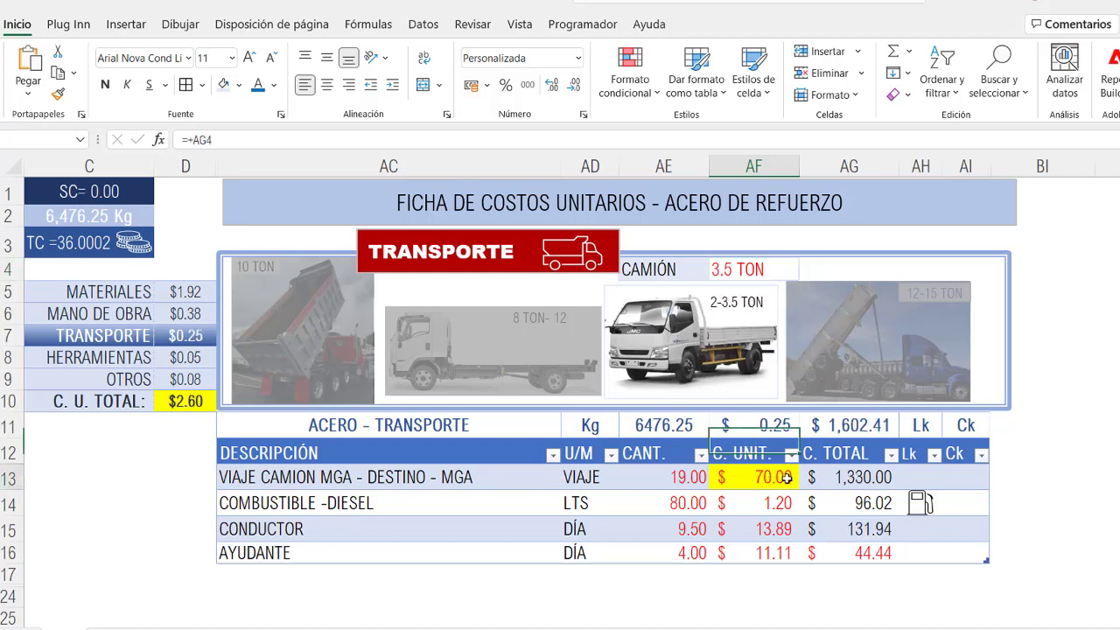
Step: Set the truck capacity in AF4 to 8 tons
click(774, 270)
click(806, 273)
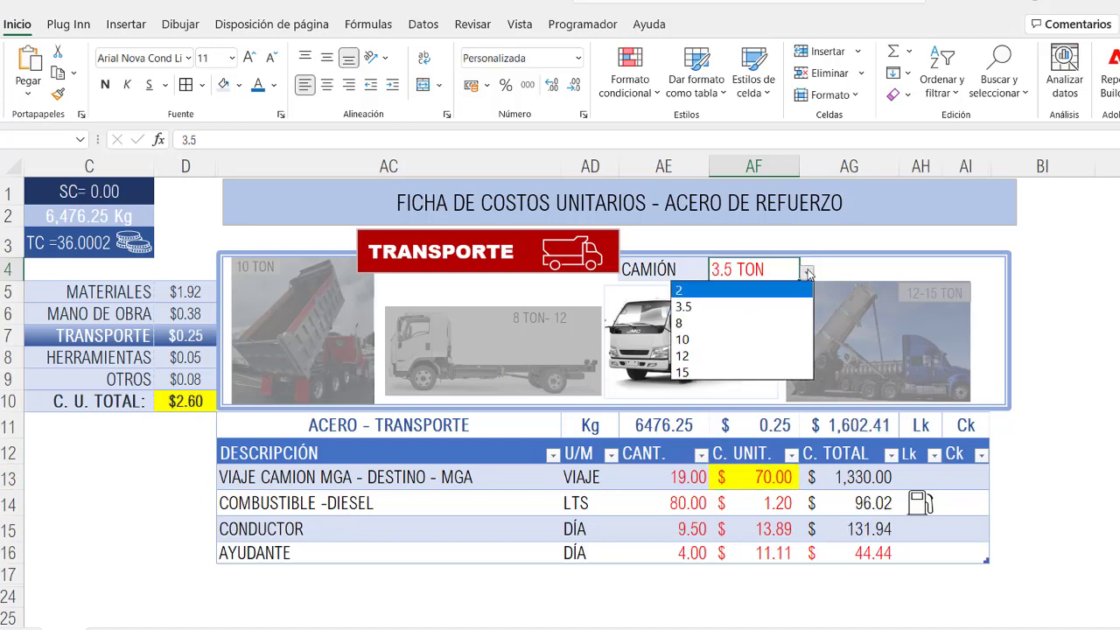
click(688, 324)
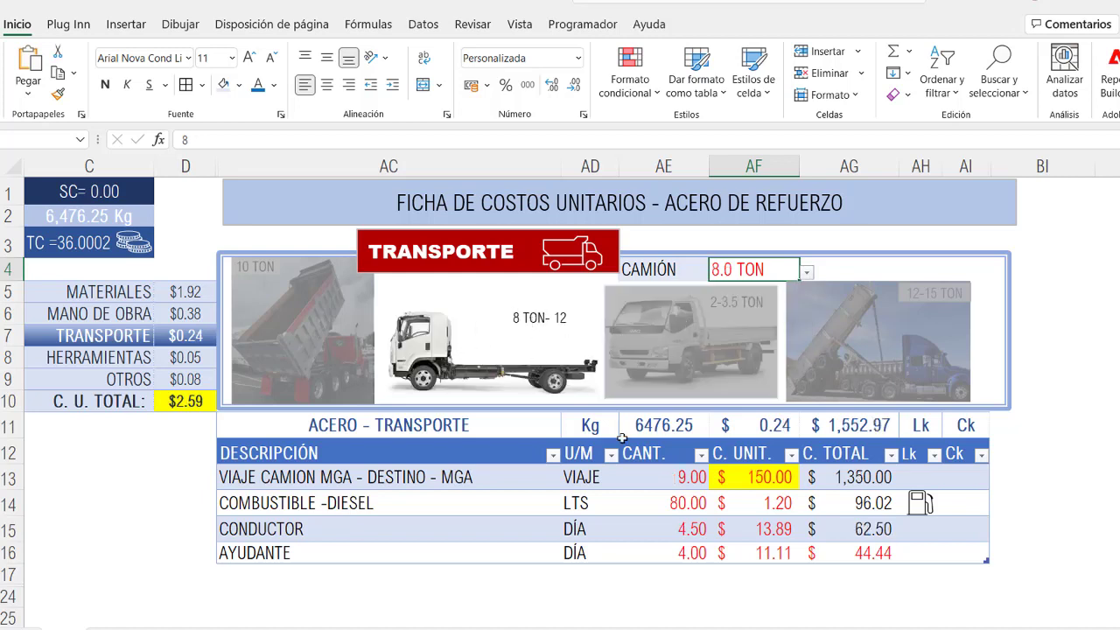
Step: Check the trip's unit-cost formula in AF13 and review the truck descriptions and tonnages in the price table below
click(788, 480)
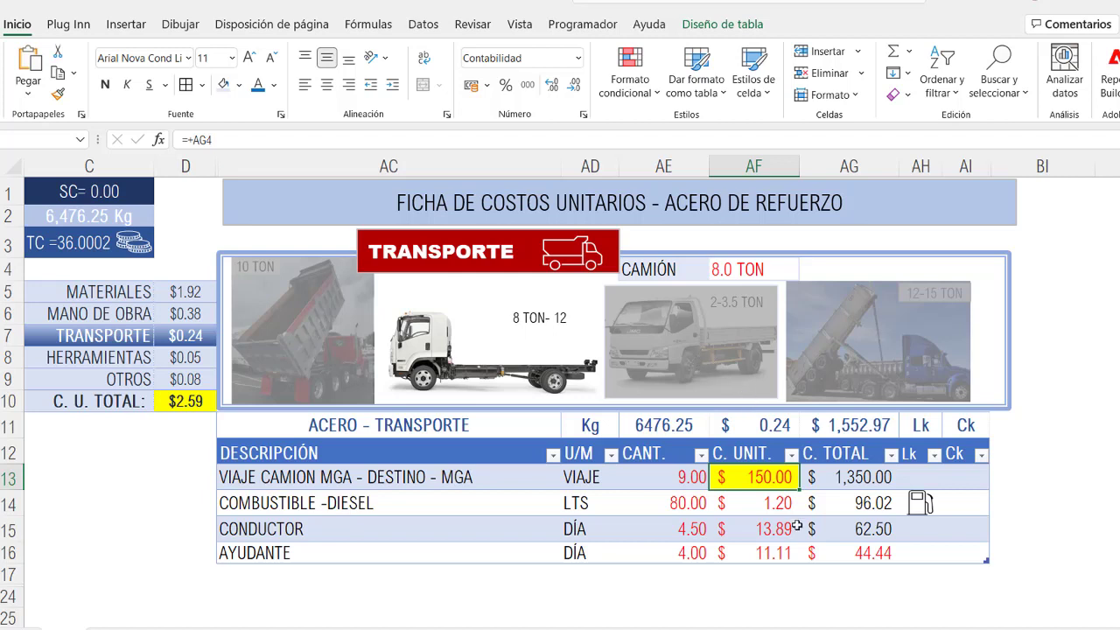
click(413, 472)
scroll(520, 430, down, 2)
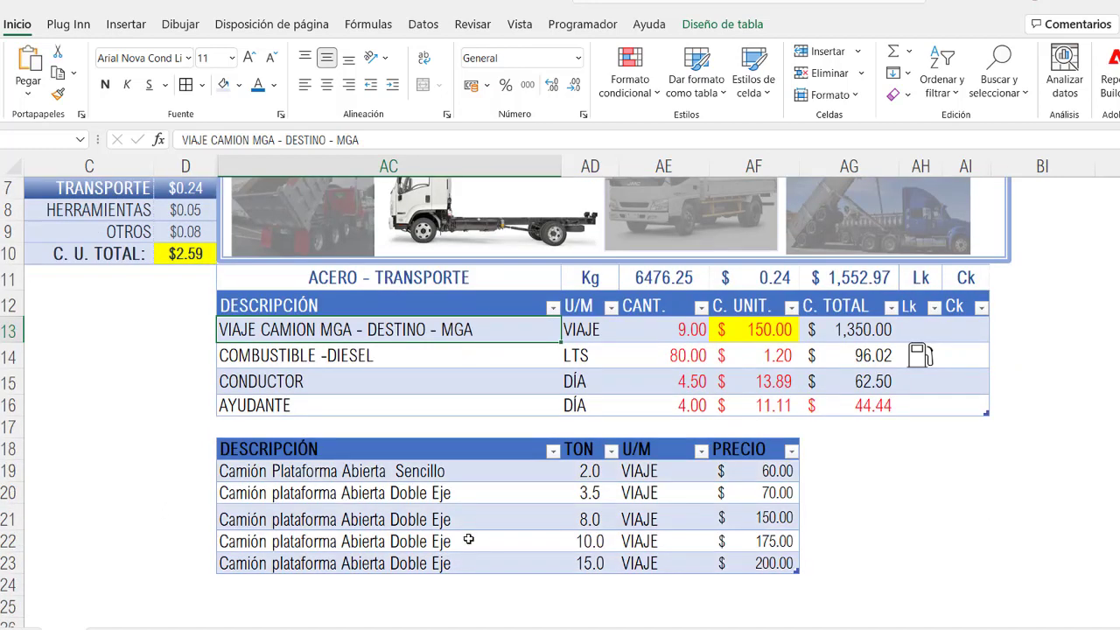
click(387, 466)
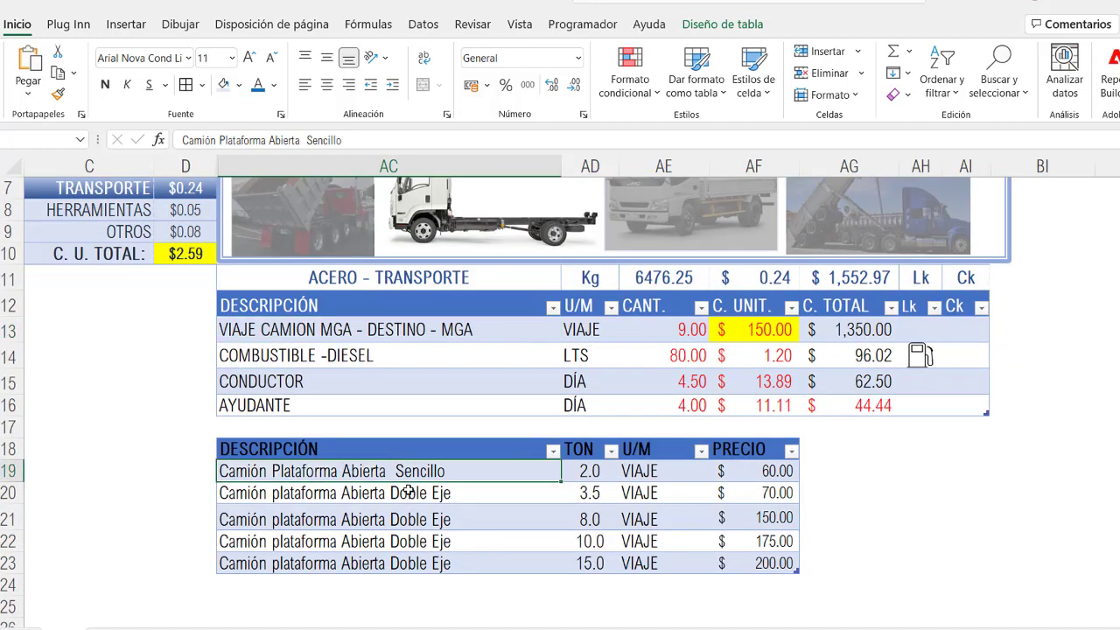
click(418, 494)
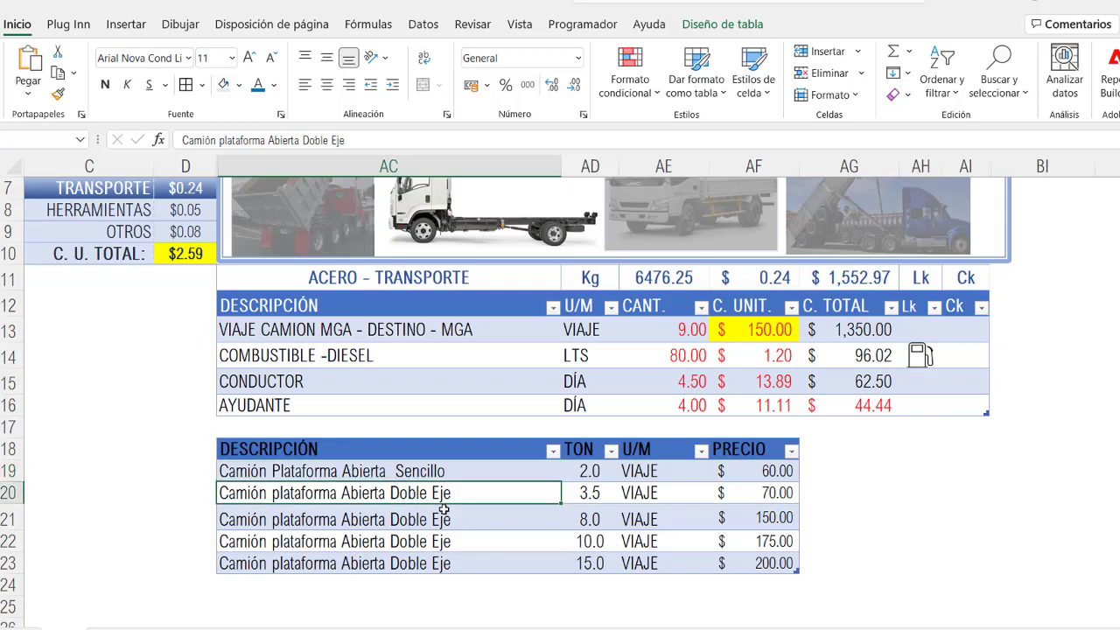
click(589, 492)
click(592, 519)
click(591, 541)
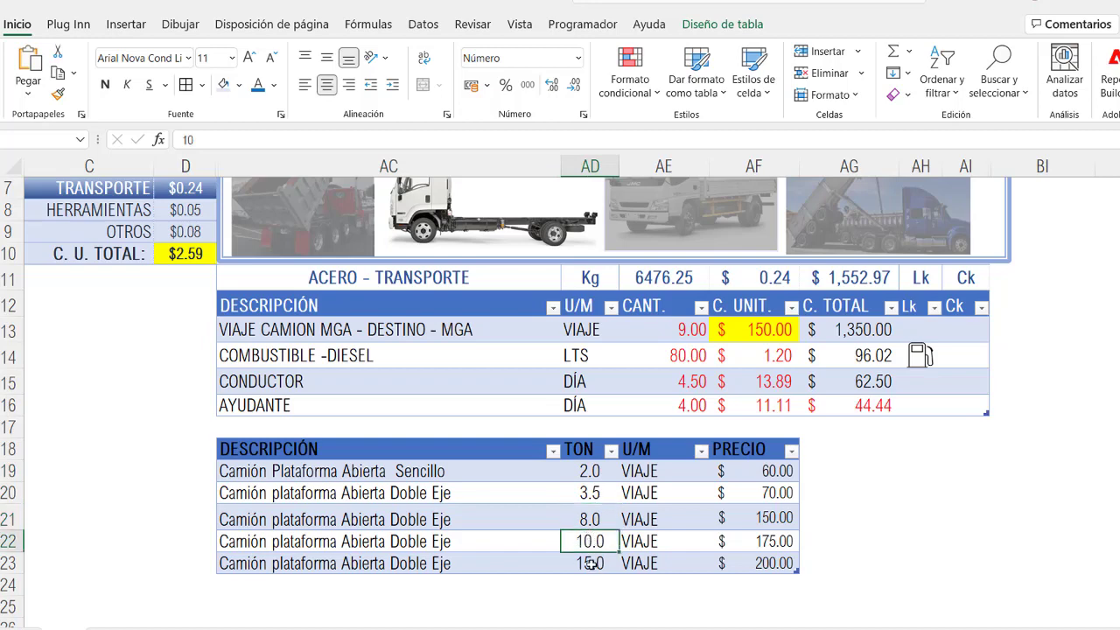
click(591, 563)
scroll(706, 576, up, 1)
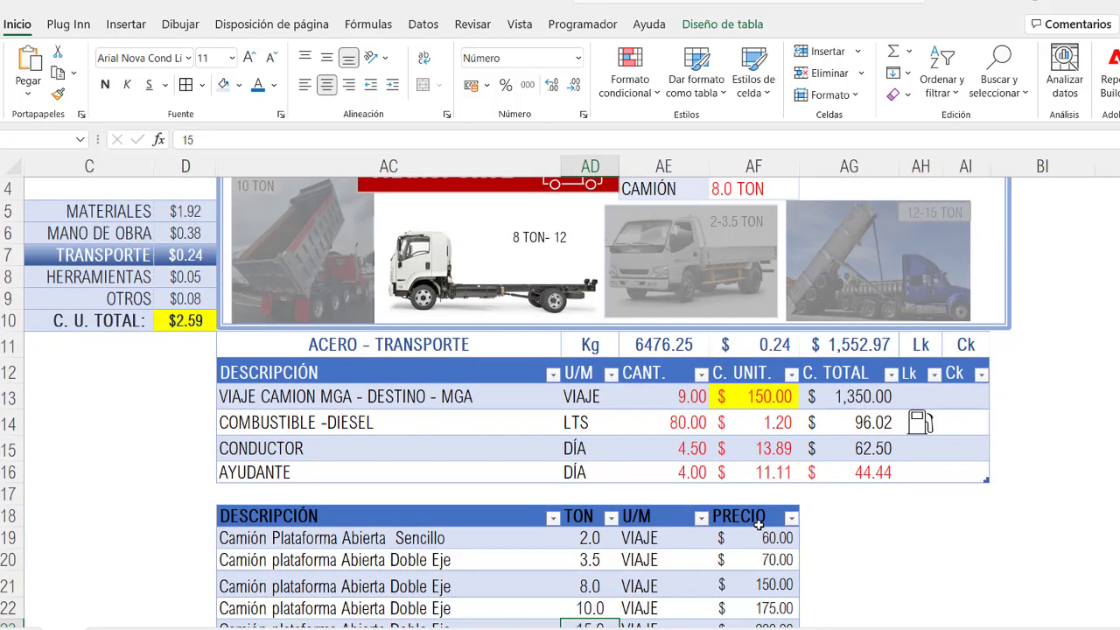
scroll(758, 525, down, 1)
Step: Examine the price per trip for each truck capacity in AF19:AF23 of the truck price table
click(777, 469)
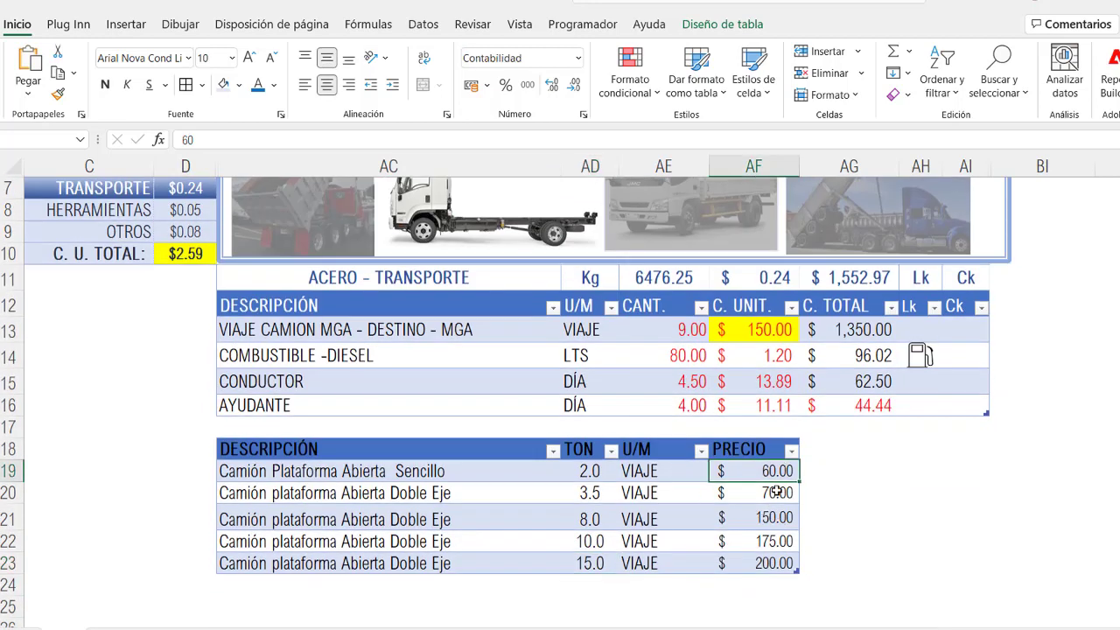
click(777, 492)
click(770, 516)
click(766, 540)
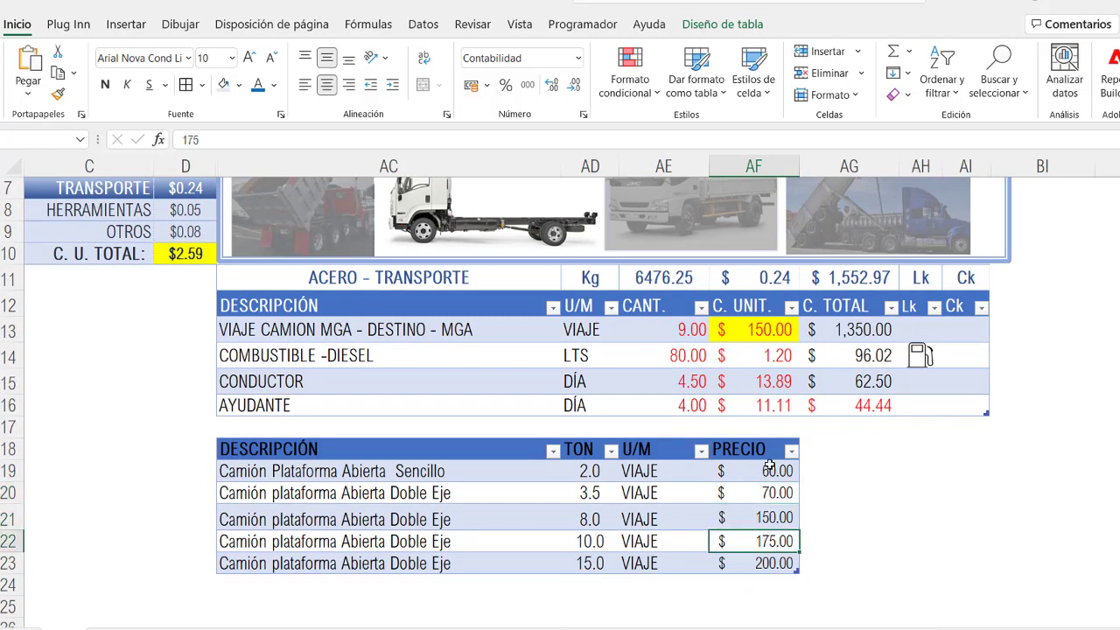
click(767, 494)
click(769, 470)
click(767, 492)
click(766, 517)
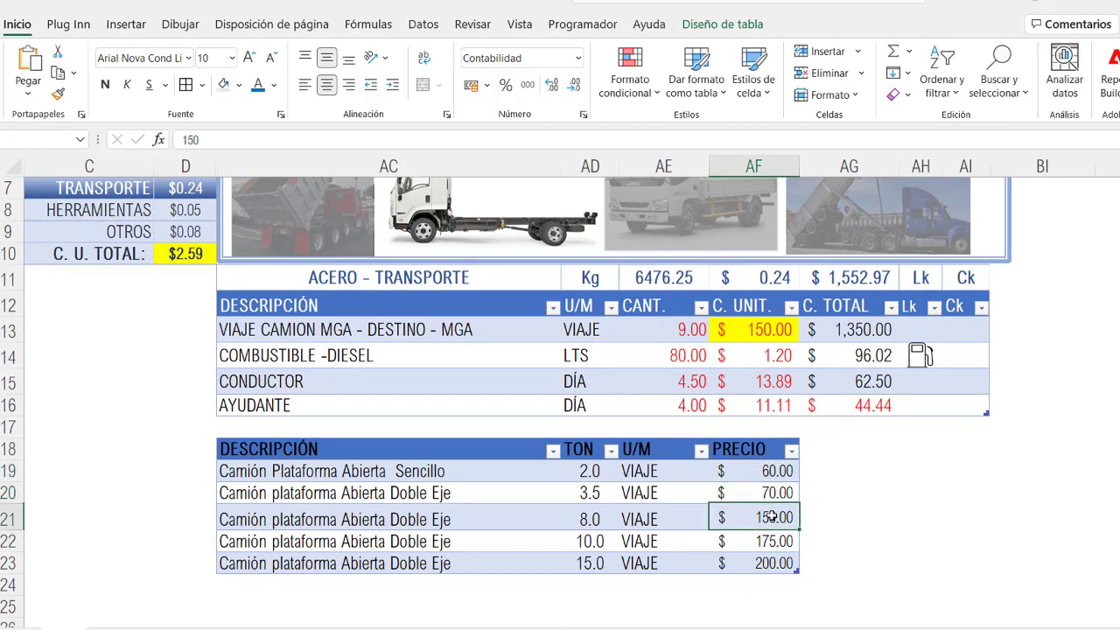
click(769, 543)
click(766, 563)
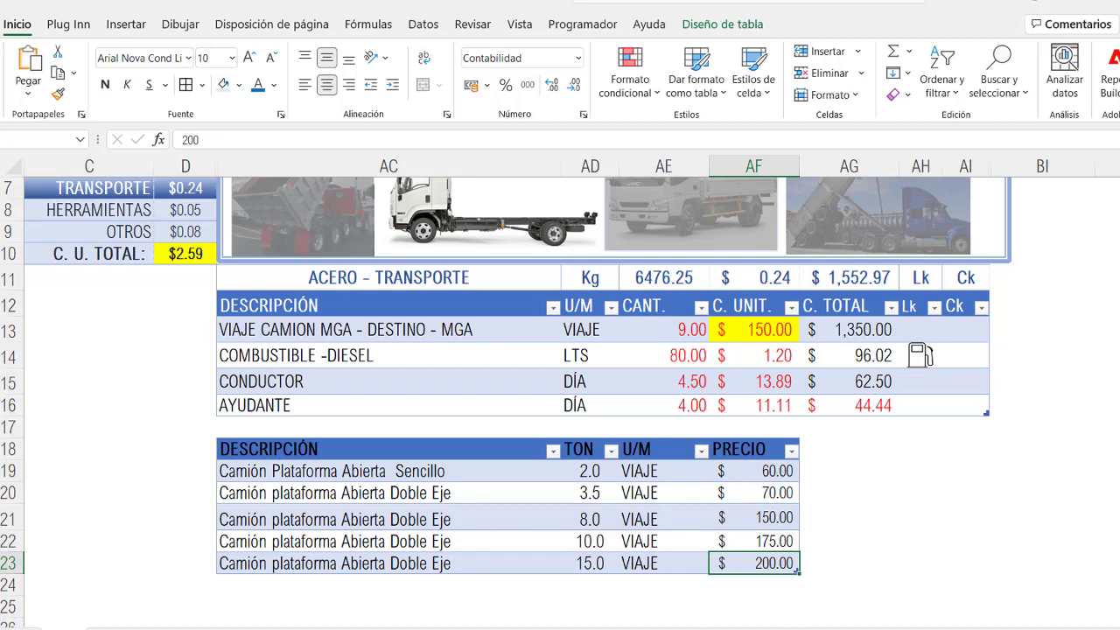
scroll(502, 555, up, 2)
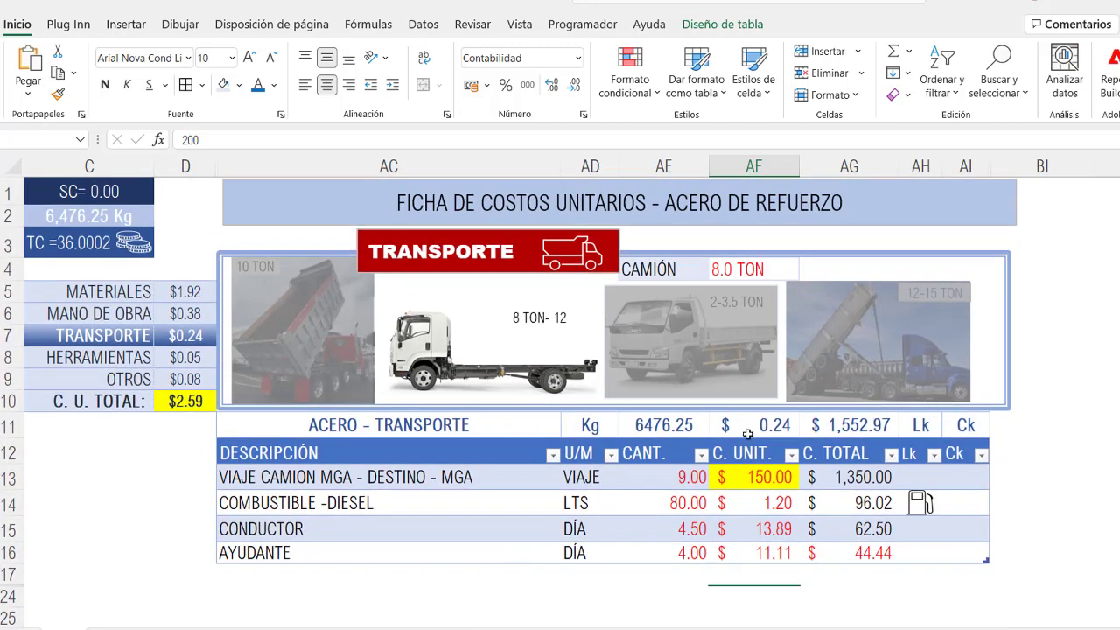
Step: Try truck capacities of 3.5 and 8 tons in AF4 to compare the transport costs
click(770, 268)
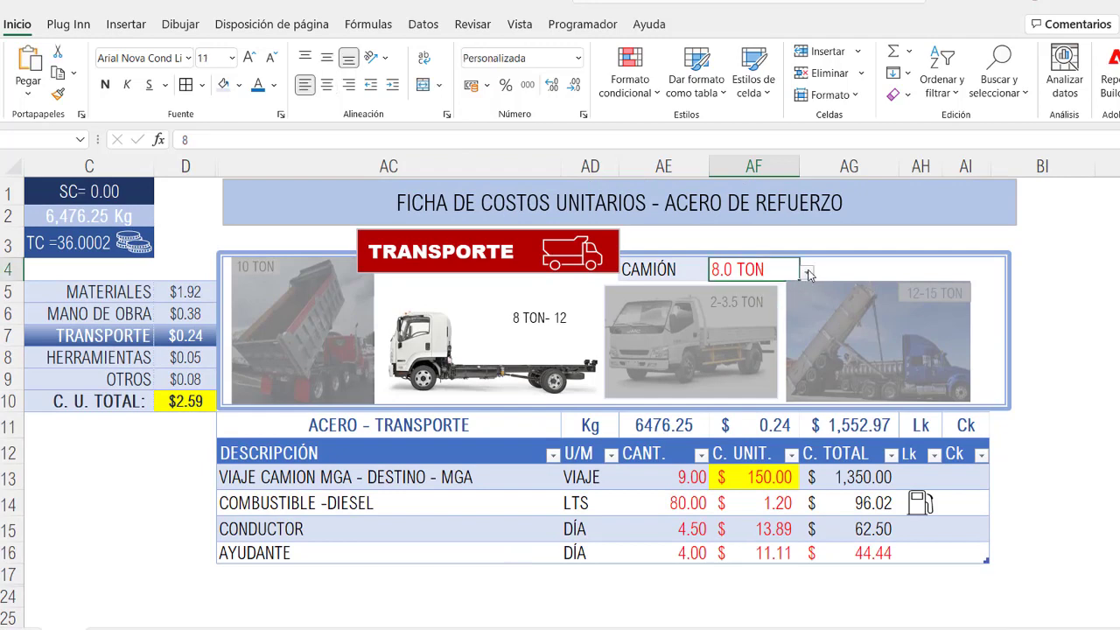
click(808, 274)
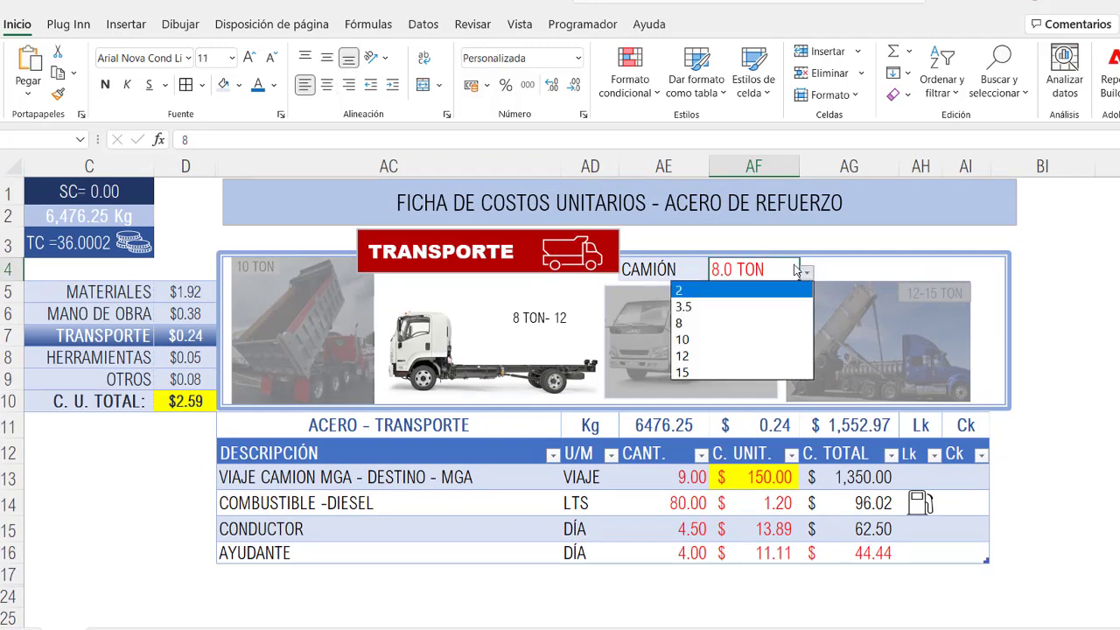
click(698, 327)
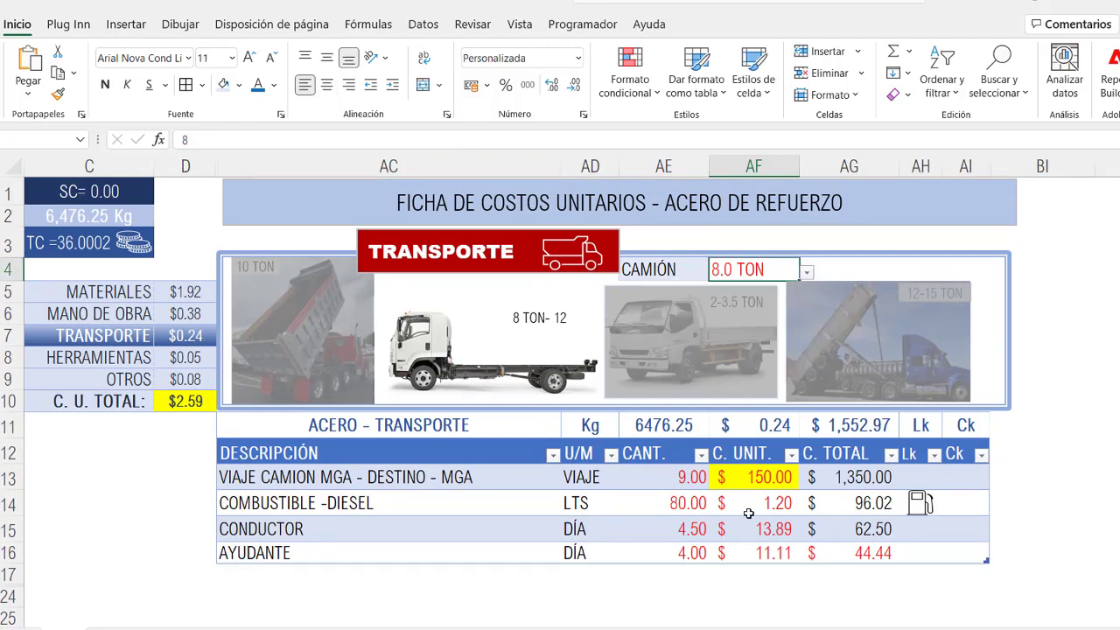
click(808, 274)
click(751, 307)
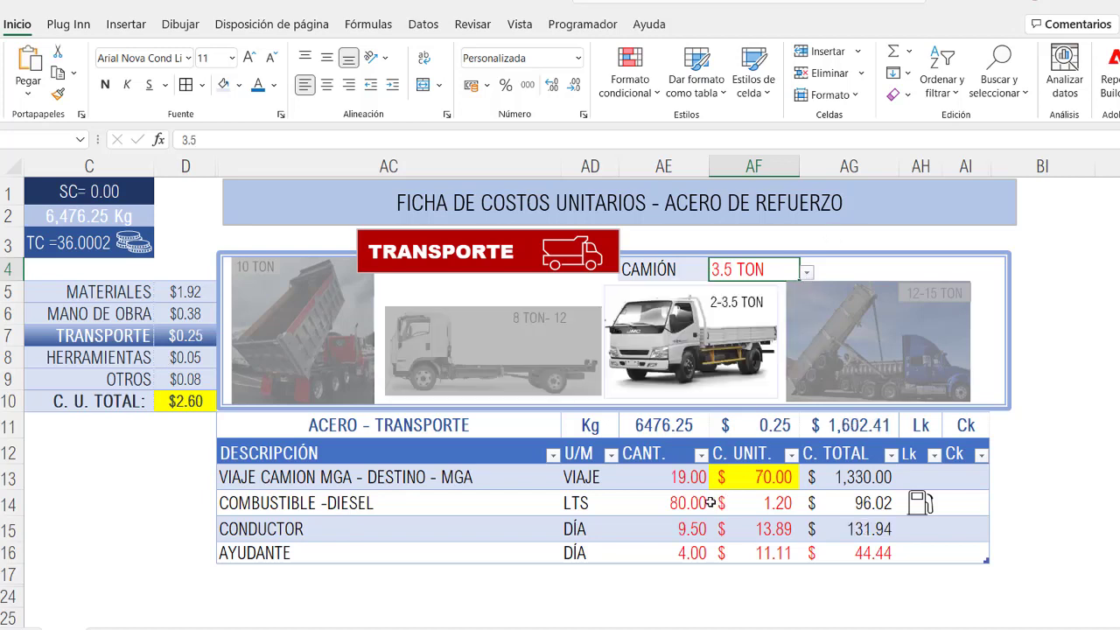
click(807, 274)
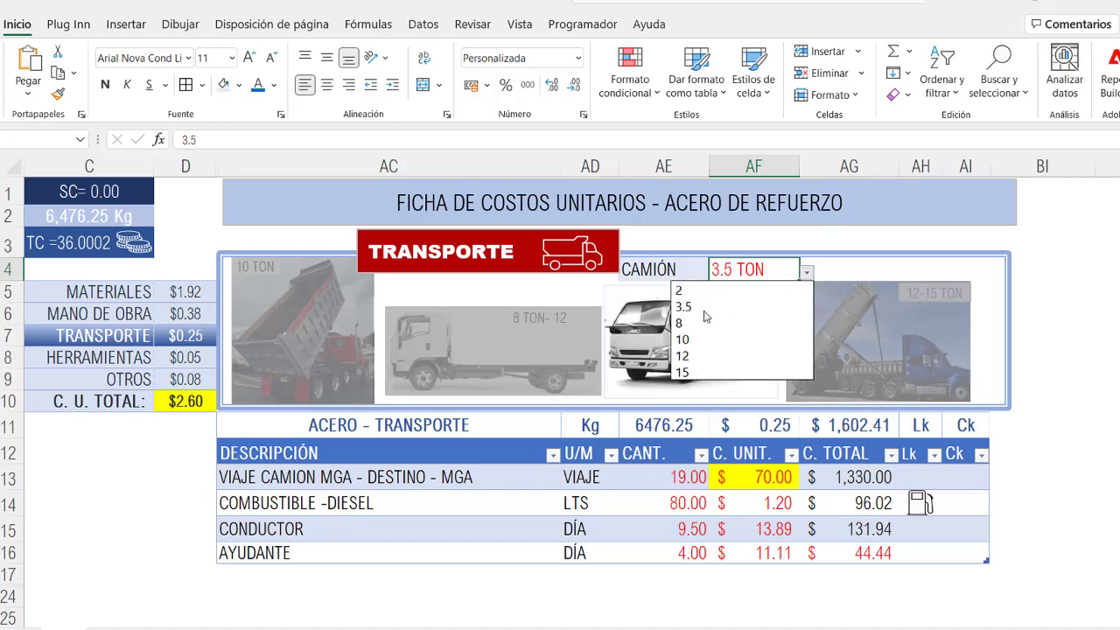
click(705, 322)
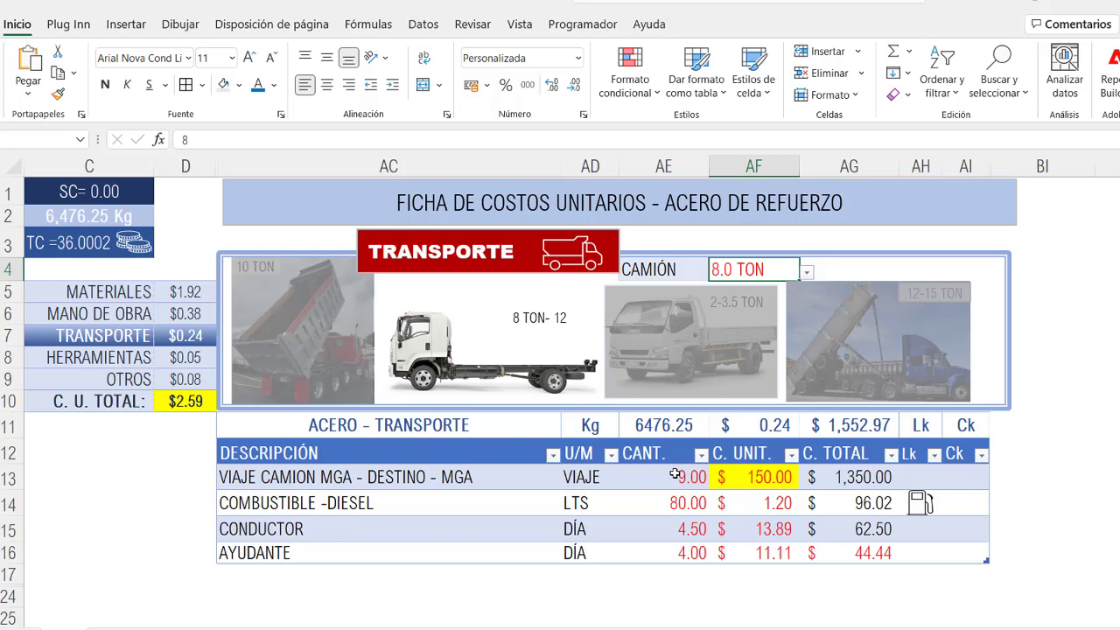
Step: Set the truck capacity in AF4 to 10 tons and switch to the HERRAMIENTAS cost section
click(807, 273)
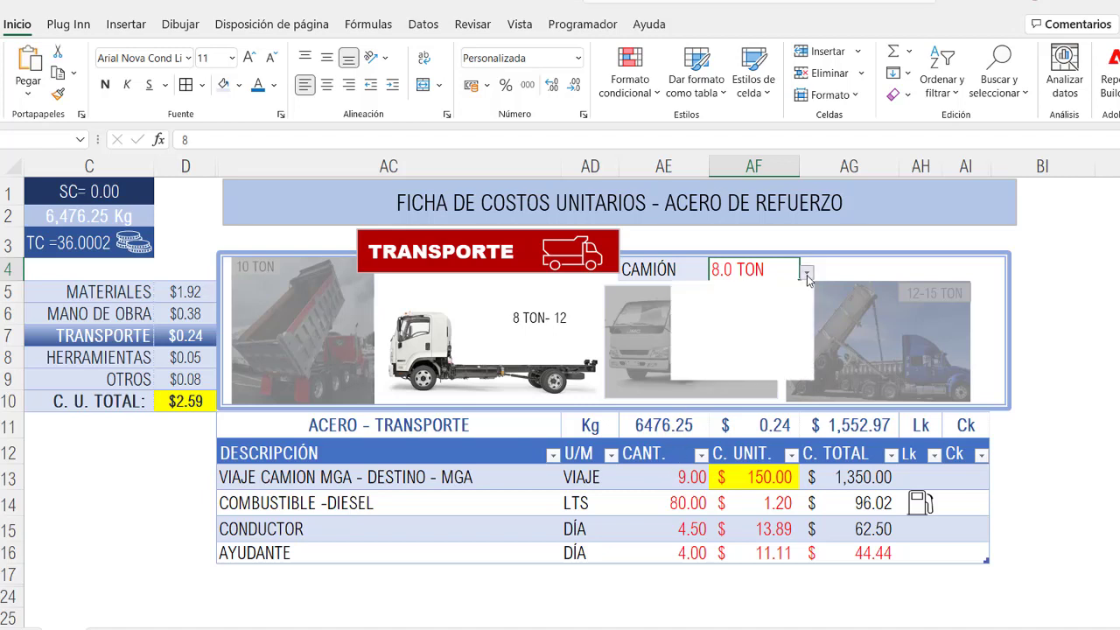
click(737, 340)
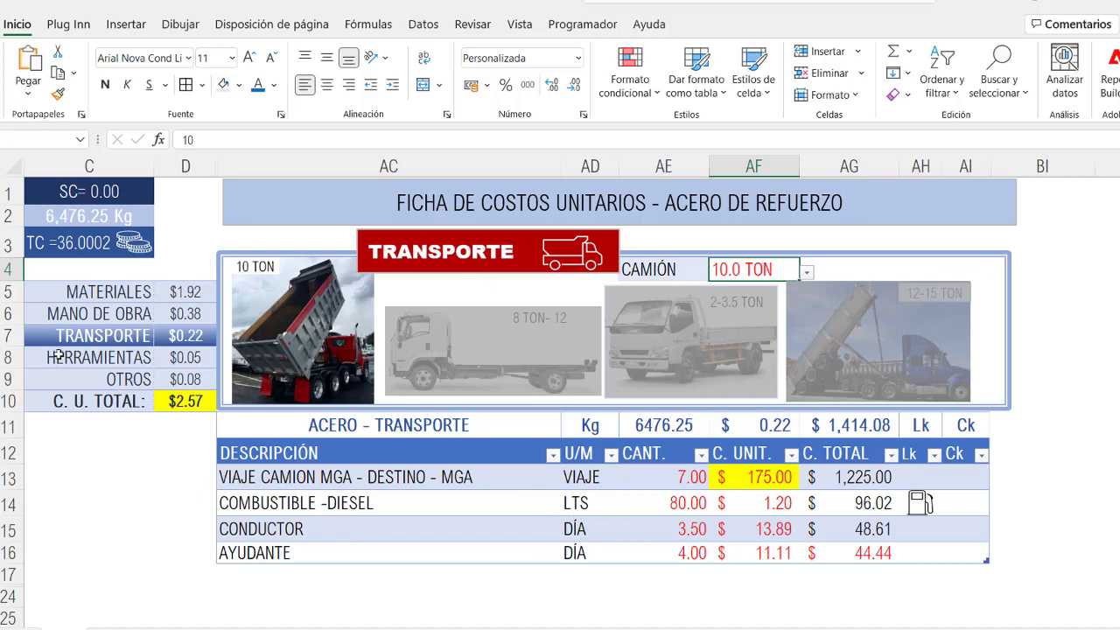
click(91, 355)
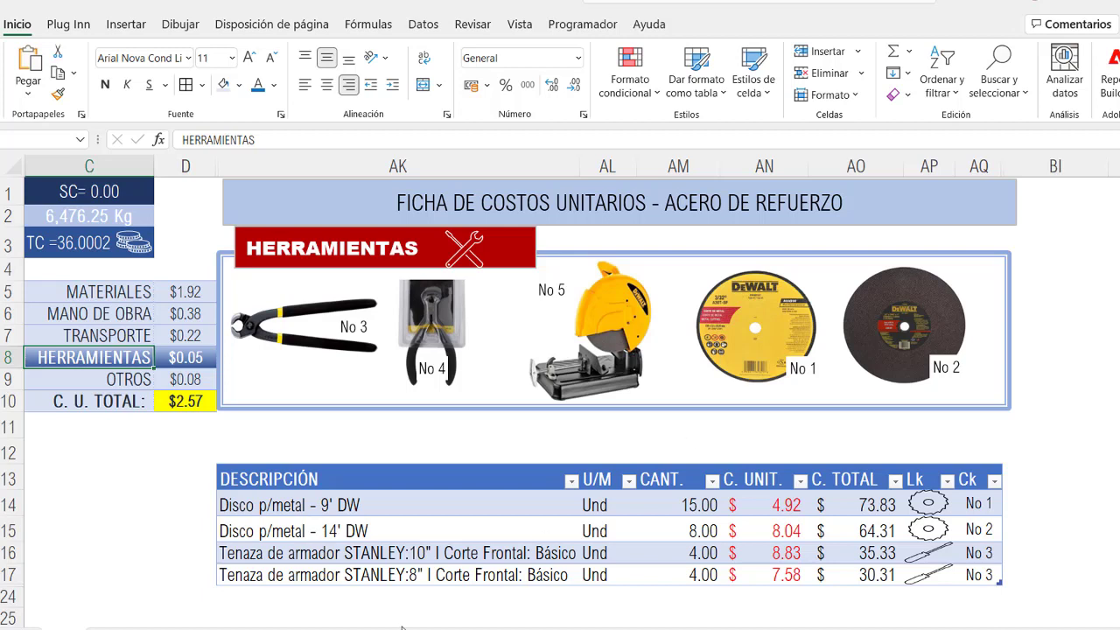
click(382, 590)
text(BJBKJHJ)
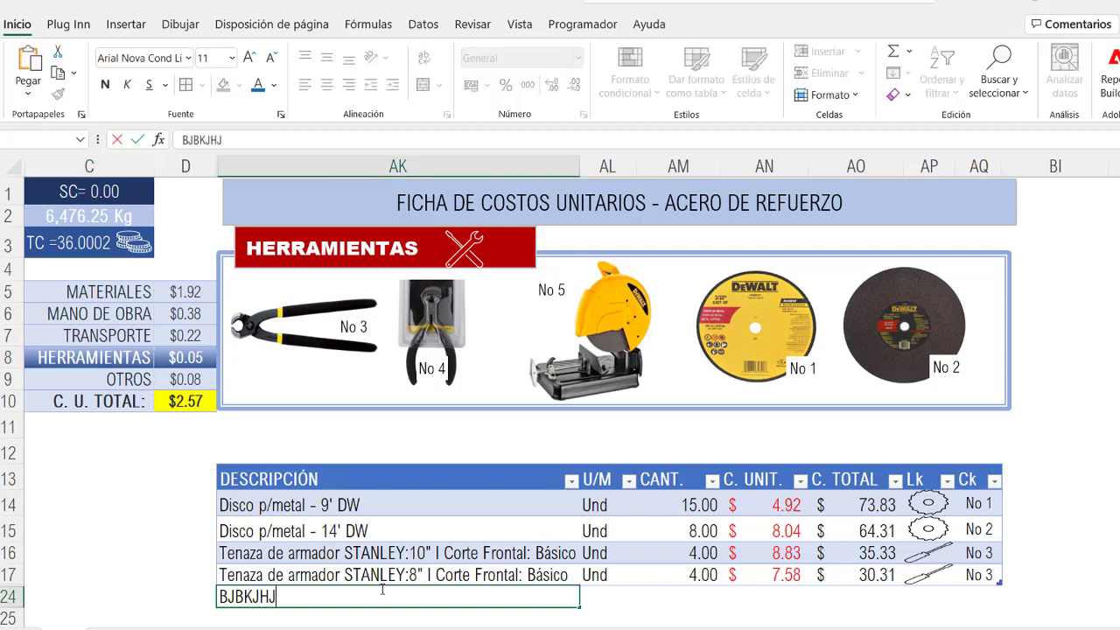
key(BackSpace)
key(BackSpace)
key(BackSpace)
key(BackSpace)
key(BackSpace)
key(BackSpace)
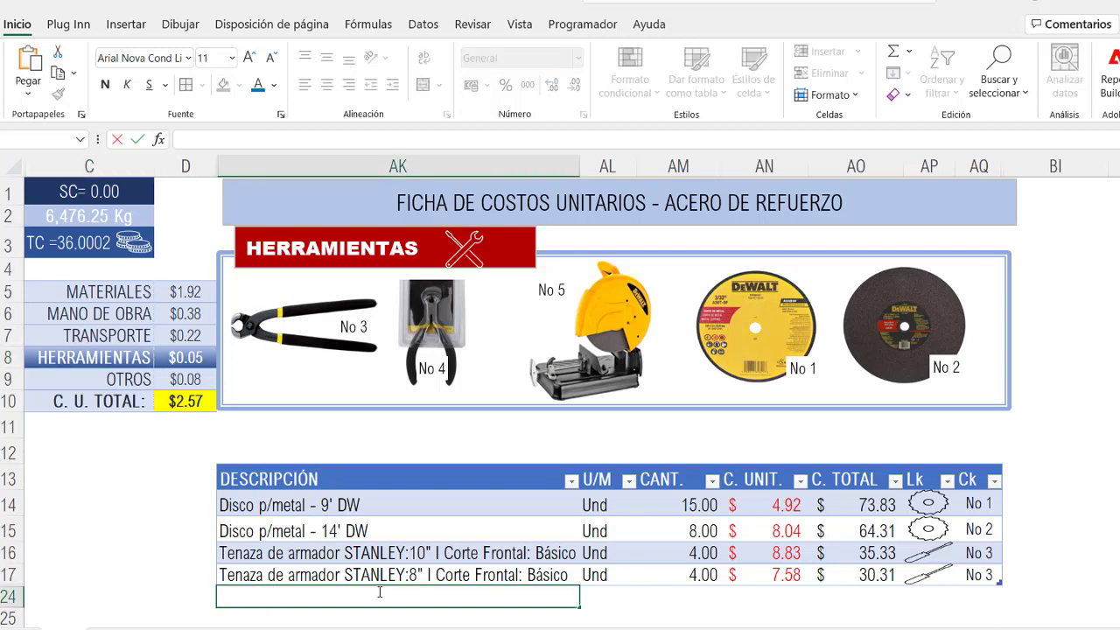
click(386, 616)
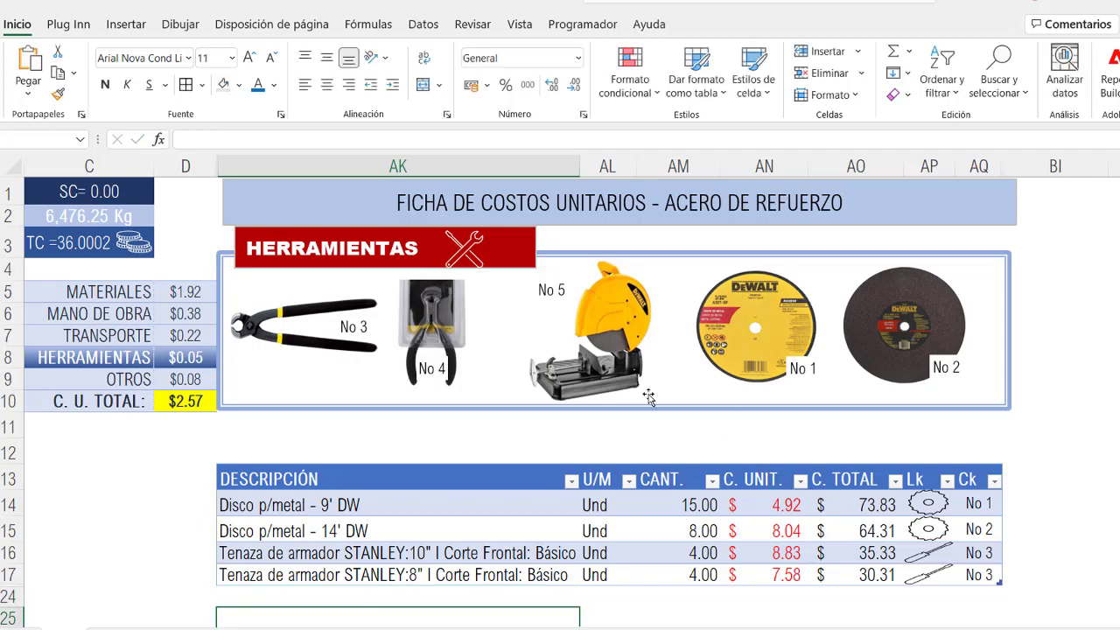
Step: Change the font colour of the ACERO - HERRAMIENTAS summary row AK12:AQ12 to blue
drag(953, 477, 980, 451)
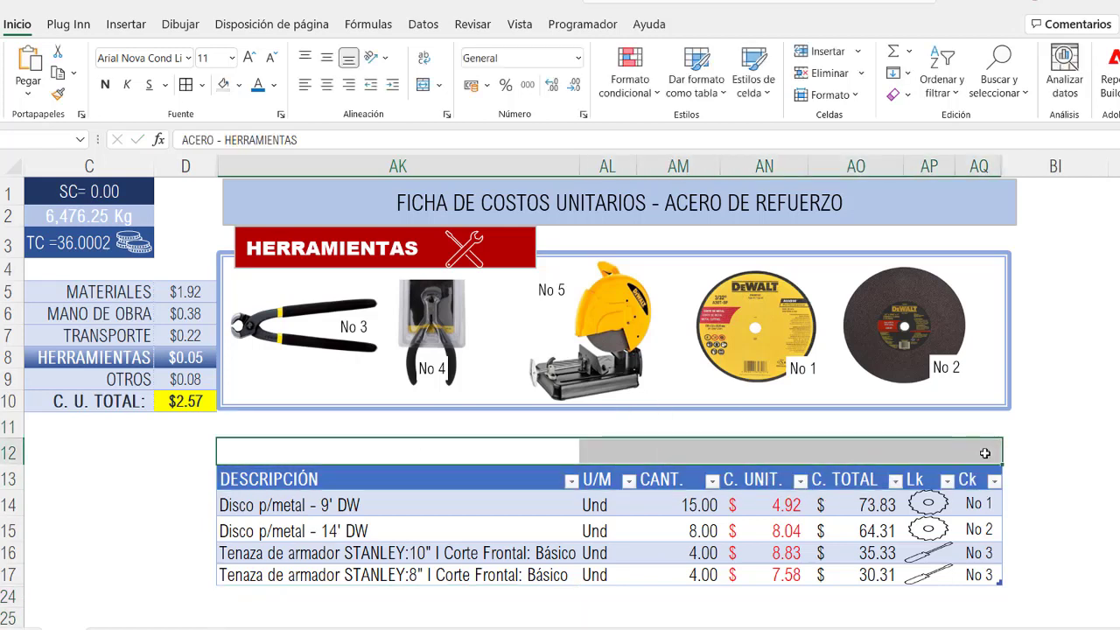
click(259, 85)
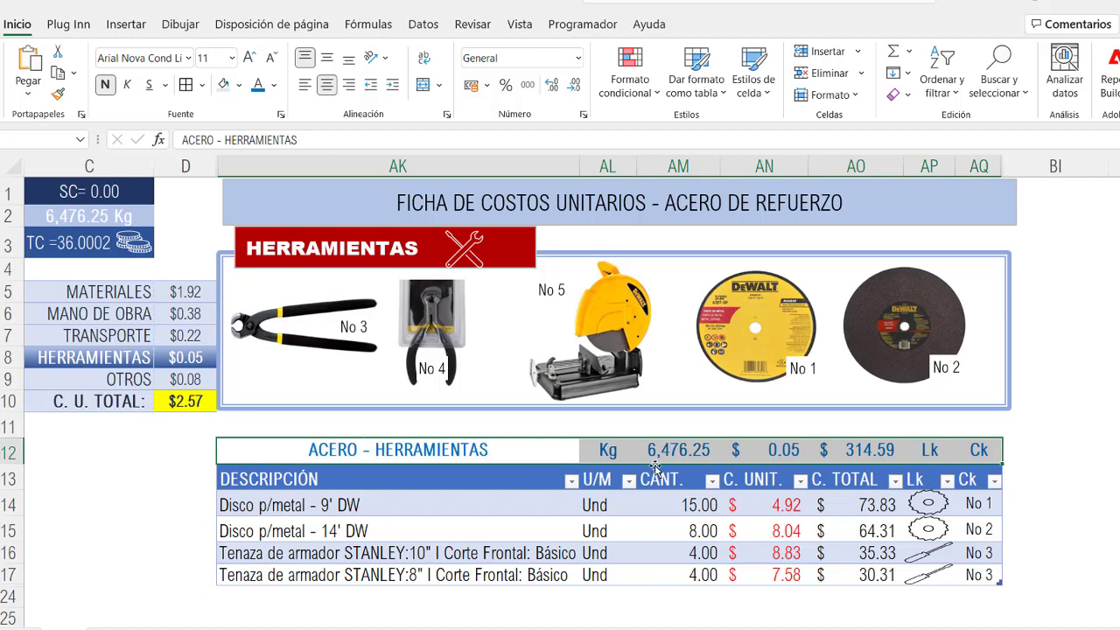
Step: Check the formulas behind the tools summary's quantity in AM12 and unit cost in AN12
click(691, 450)
text(=+$C$2)
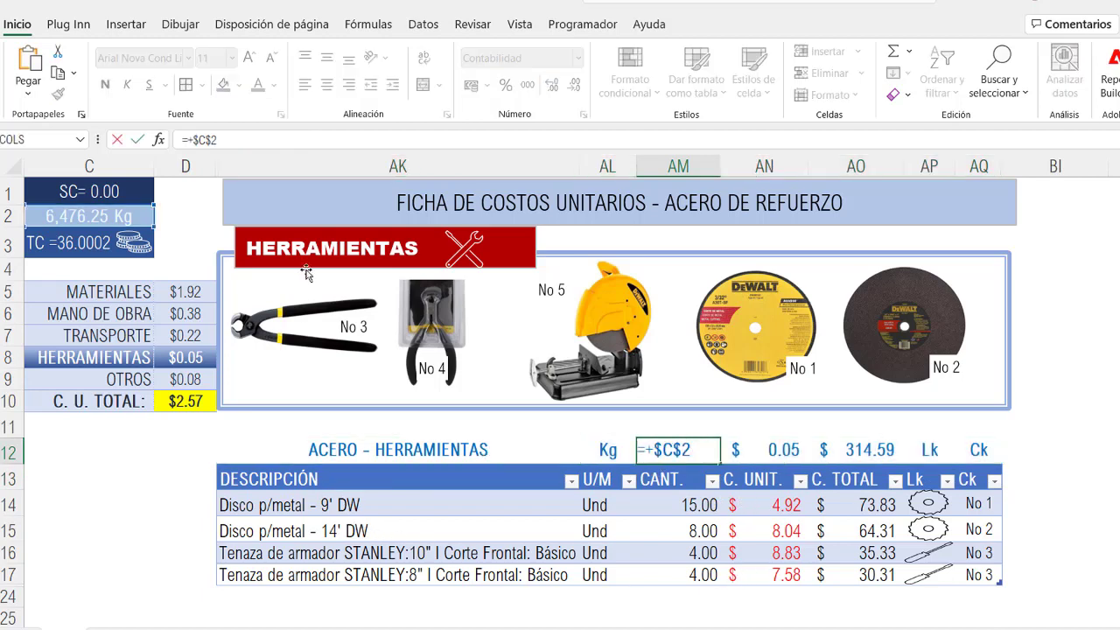
key(Return)
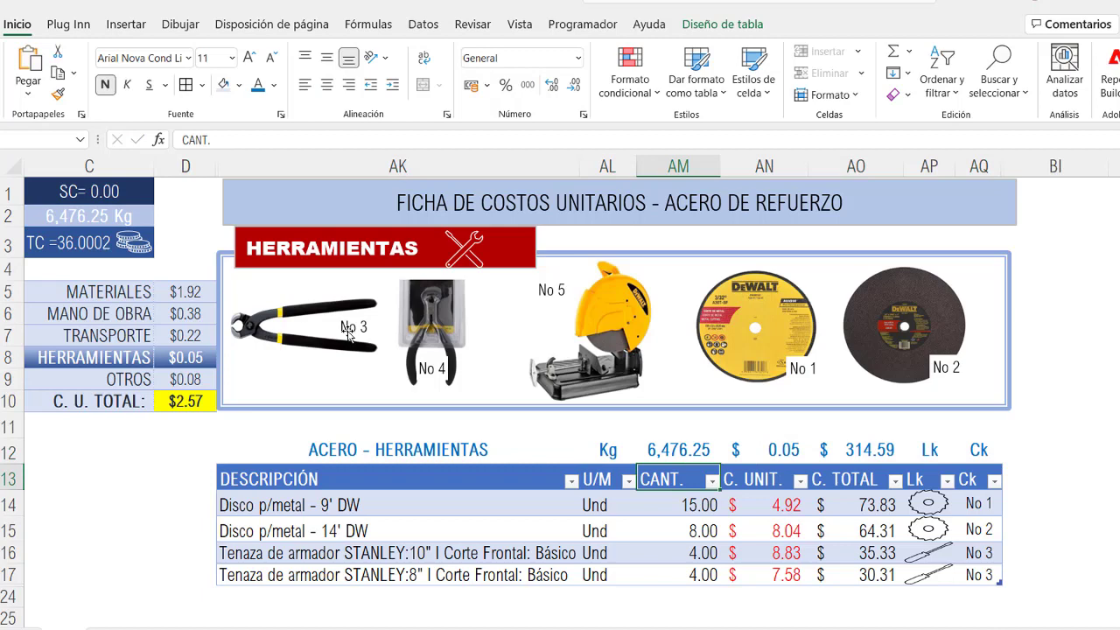
click(797, 451)
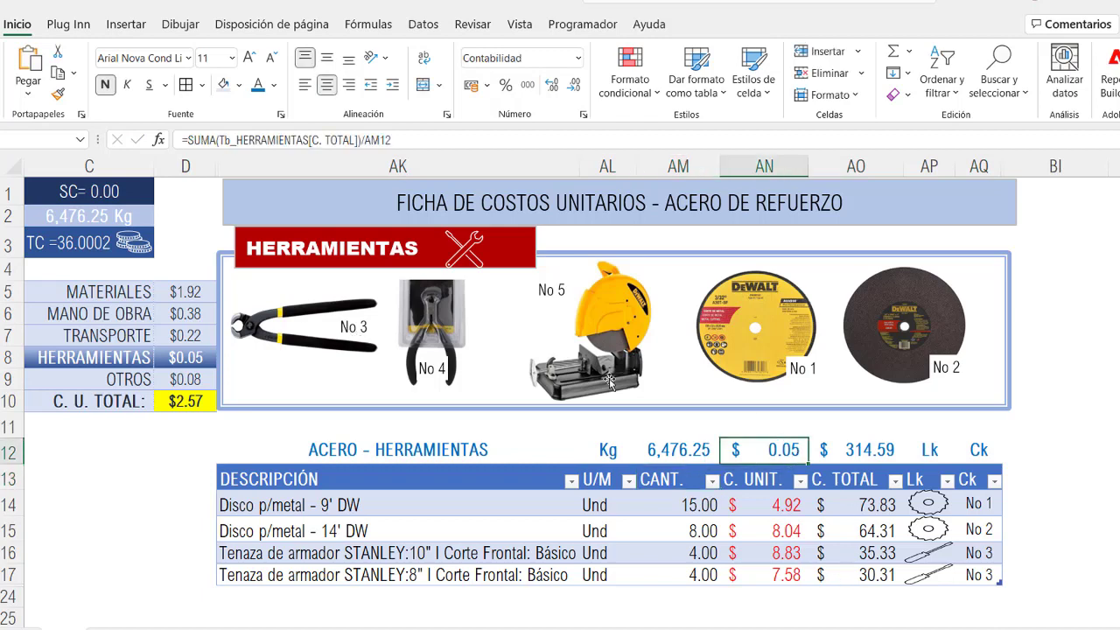
click(398, 140)
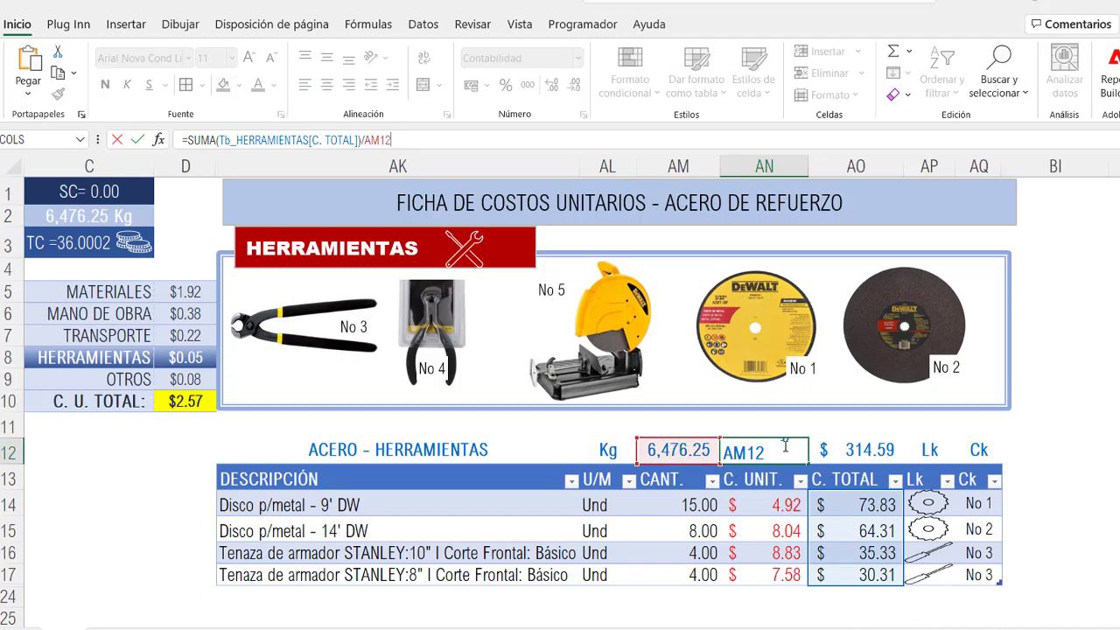
click(137, 139)
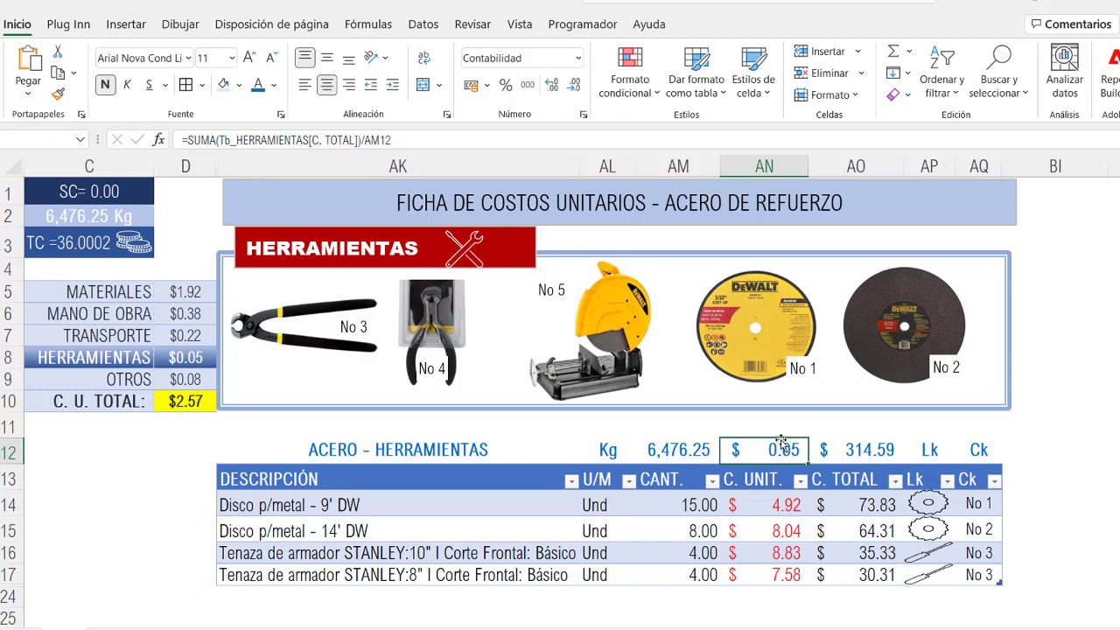
Step: Check which cell feeds the HERRAMIENTAS unit cost in D8 of the cost summary
click(178, 354)
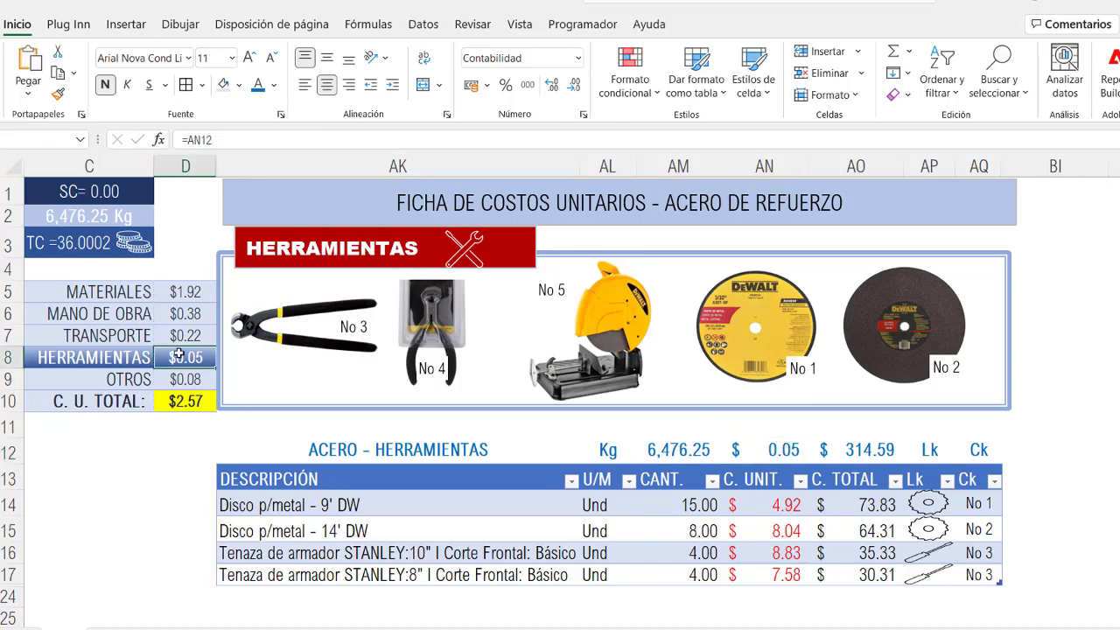
double_click(196, 356)
key(Return)
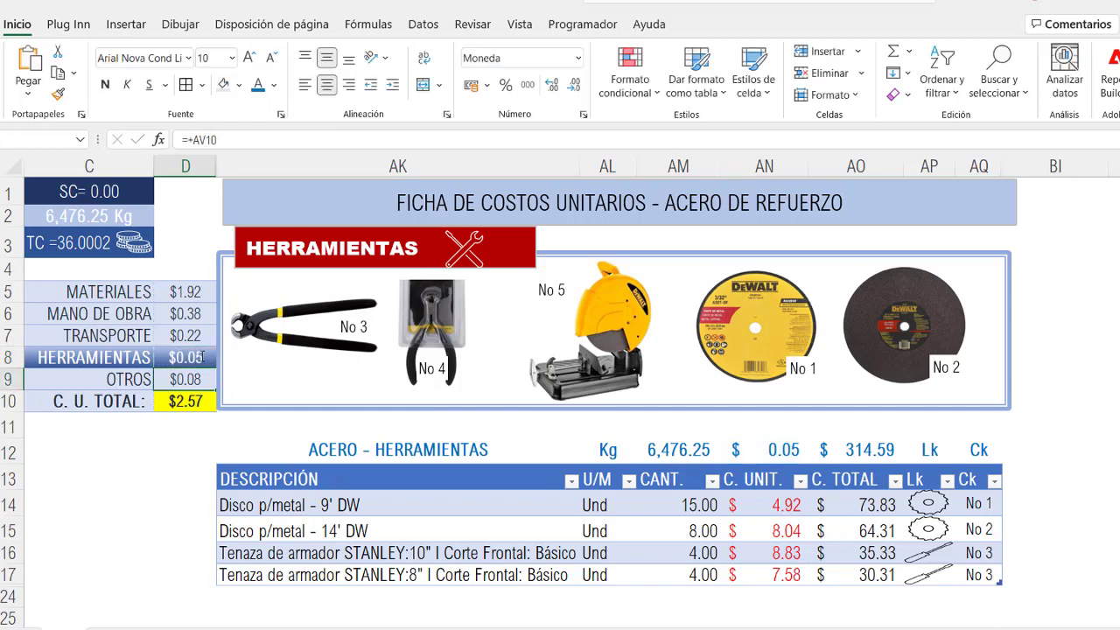
Step: Review the metal cutting discs and the 10" STANLEY pliers listed in the tools table's description column
click(342, 500)
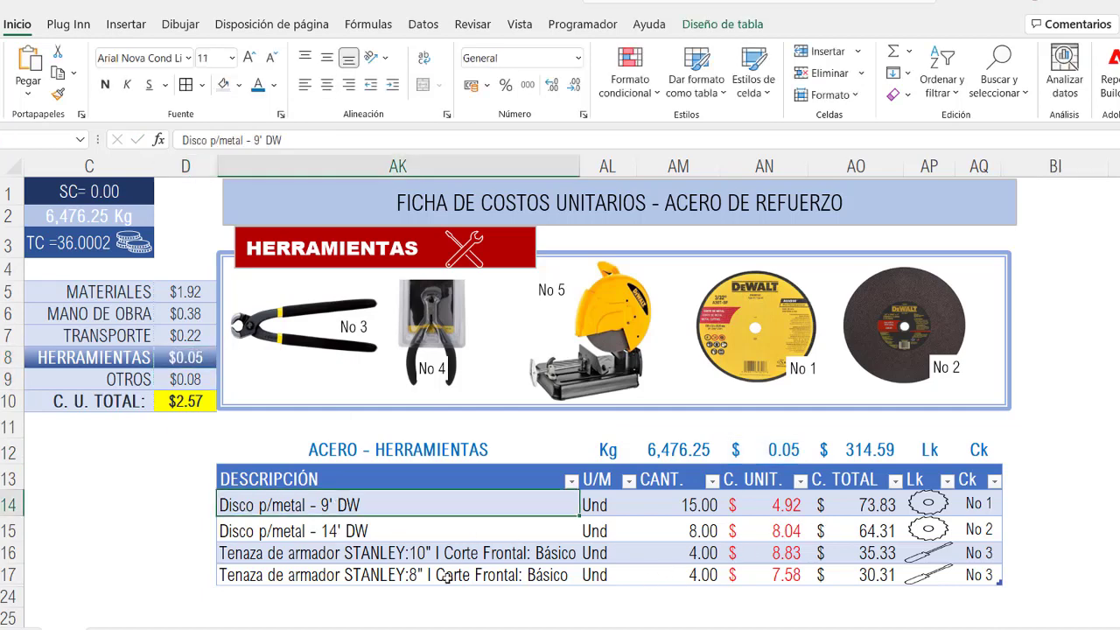
click(382, 531)
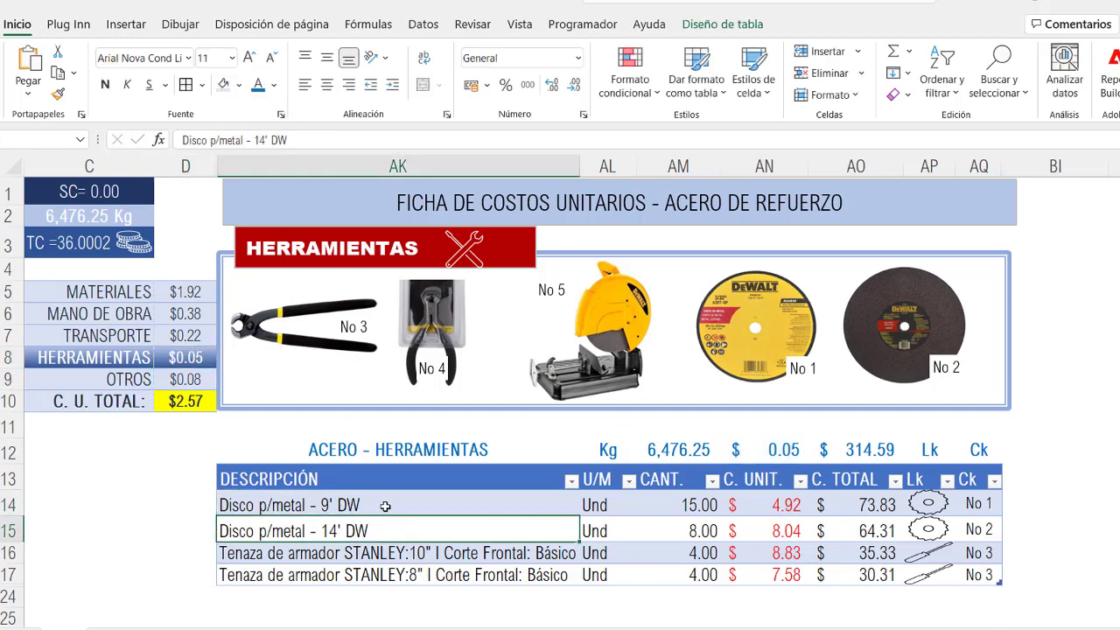
click(386, 506)
click(395, 531)
click(483, 553)
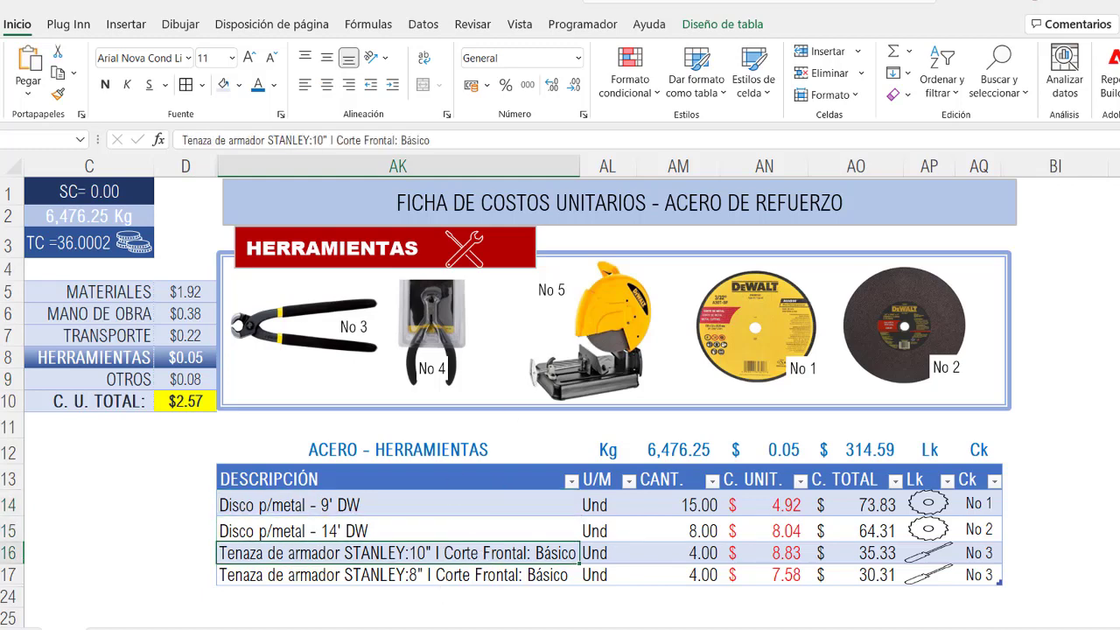
Step: Review the 8" STANLEY pliers row in the tools table against the numbered tool pictures above it
scroll(214, 560, down, 2)
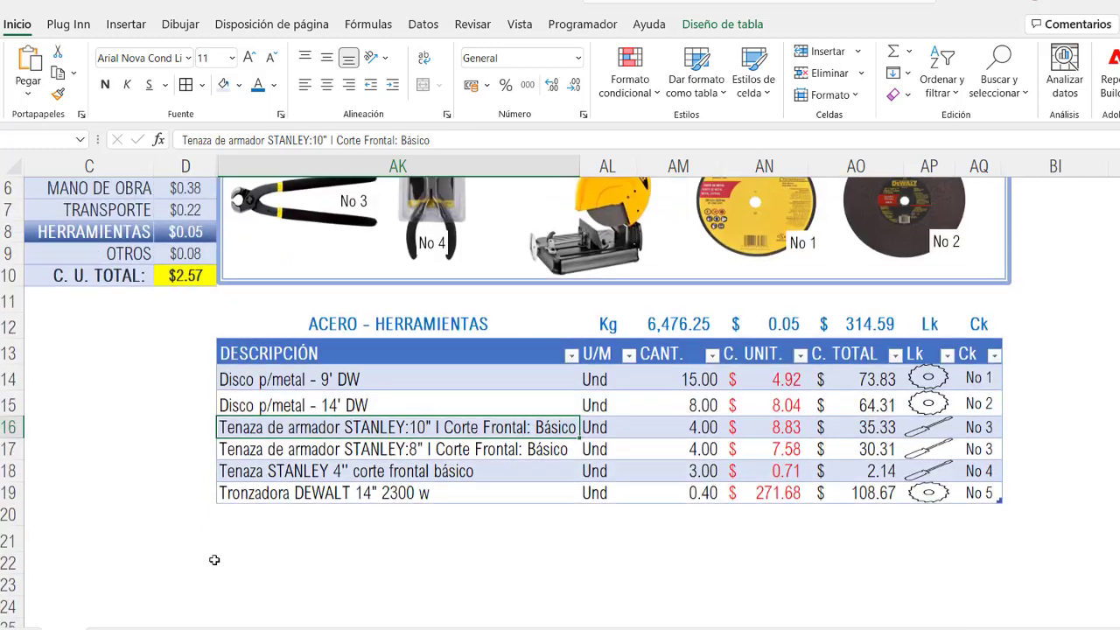
click(341, 451)
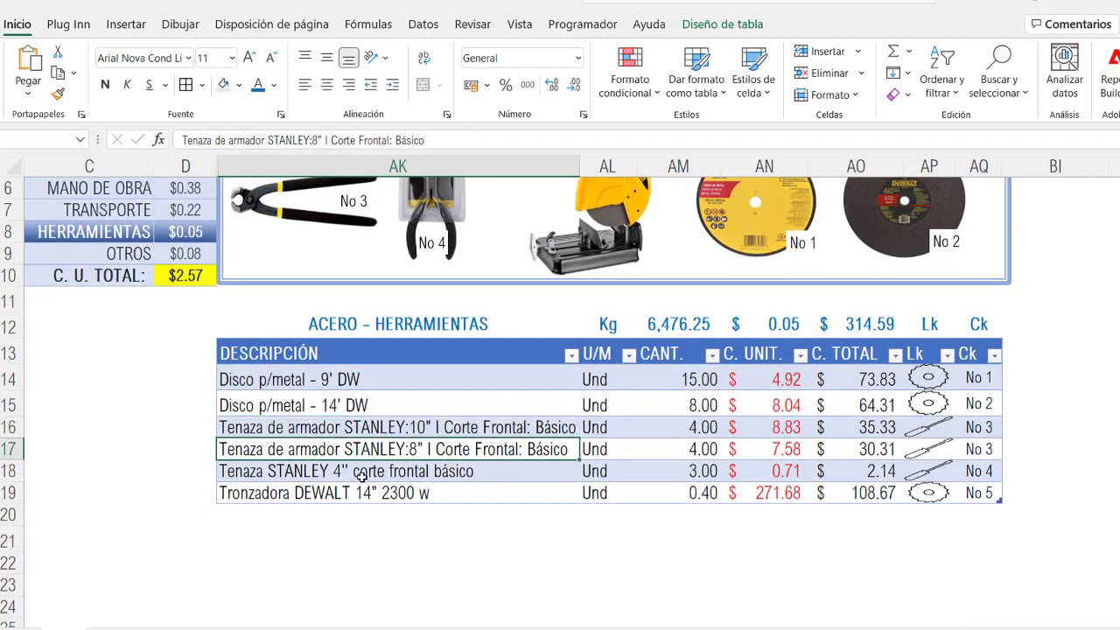
scroll(523, 502, up, 2)
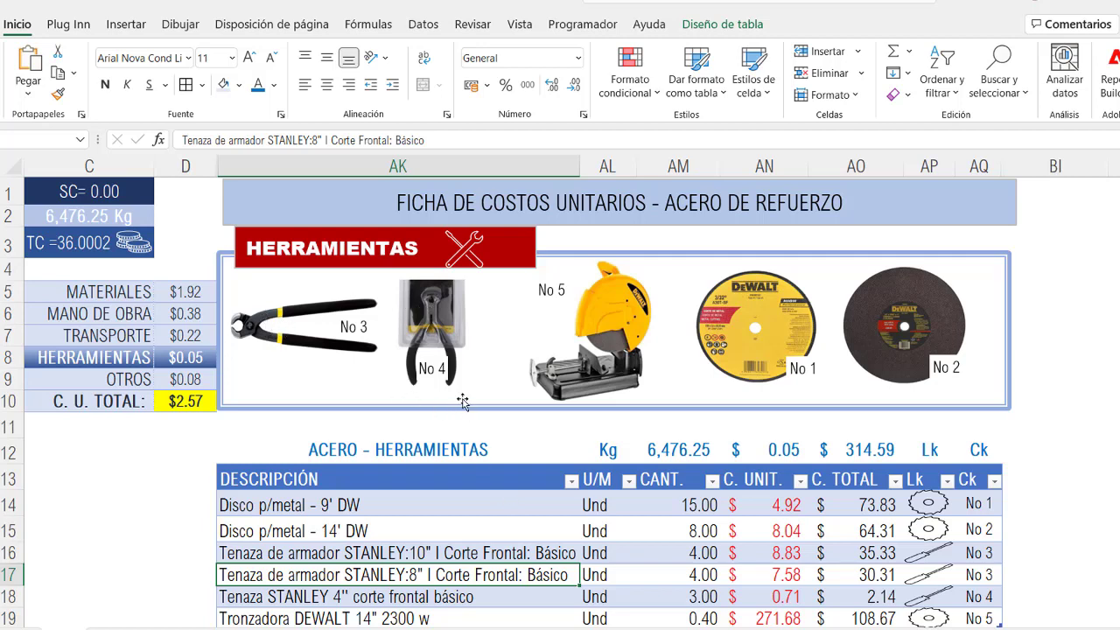
scroll(462, 409, down, 1)
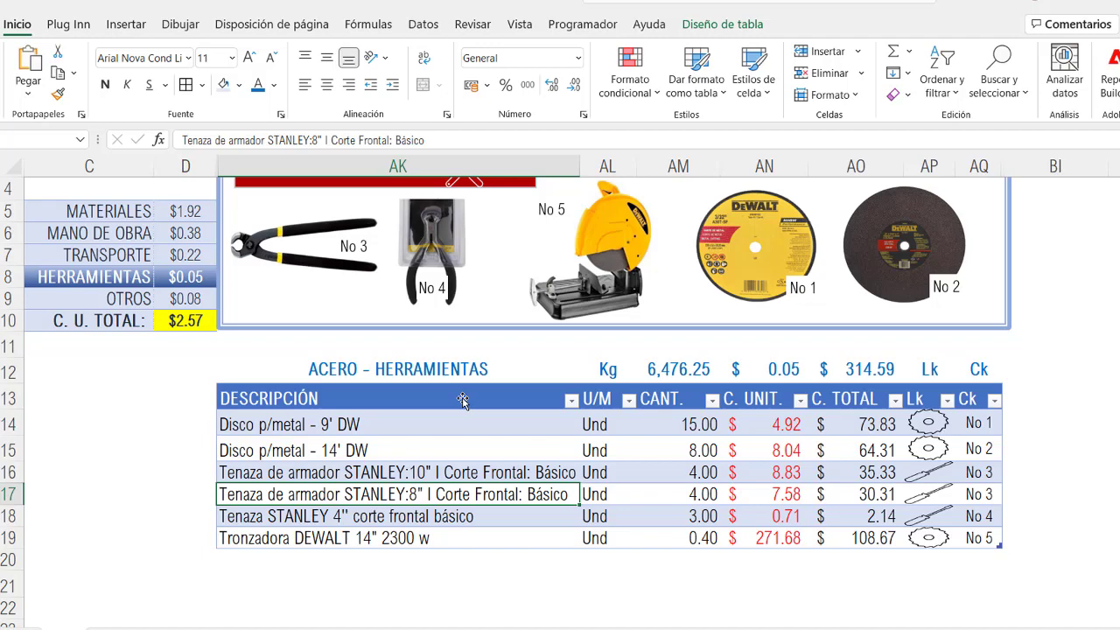
Step: Enlarge the No 3 pliers picture to inspect it, and undo the resizing
click(346, 254)
drag(379, 279, 597, 460)
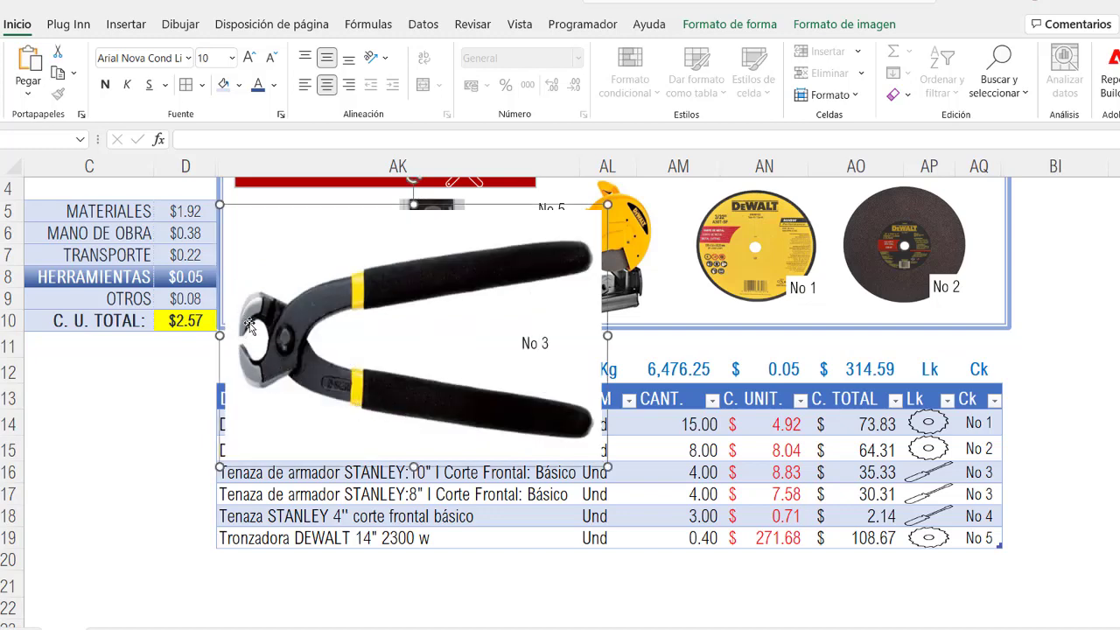
key(ctrl+z)
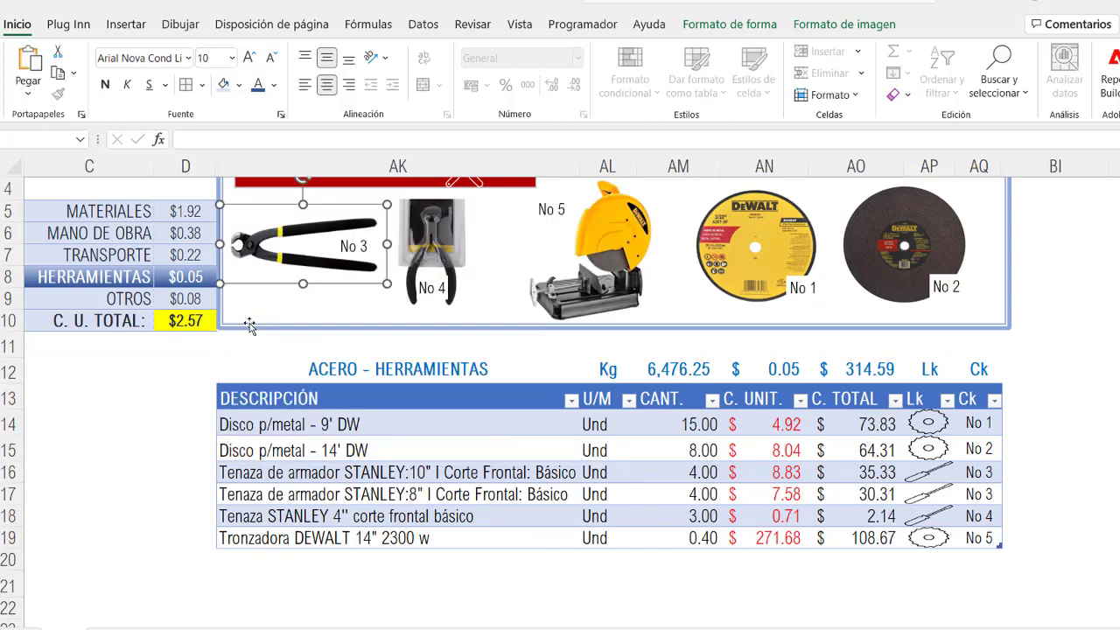
Step: Look up the 9" DeWalt metal disc's price on its linked SINSA product page and return to the cost sheet
click(386, 429)
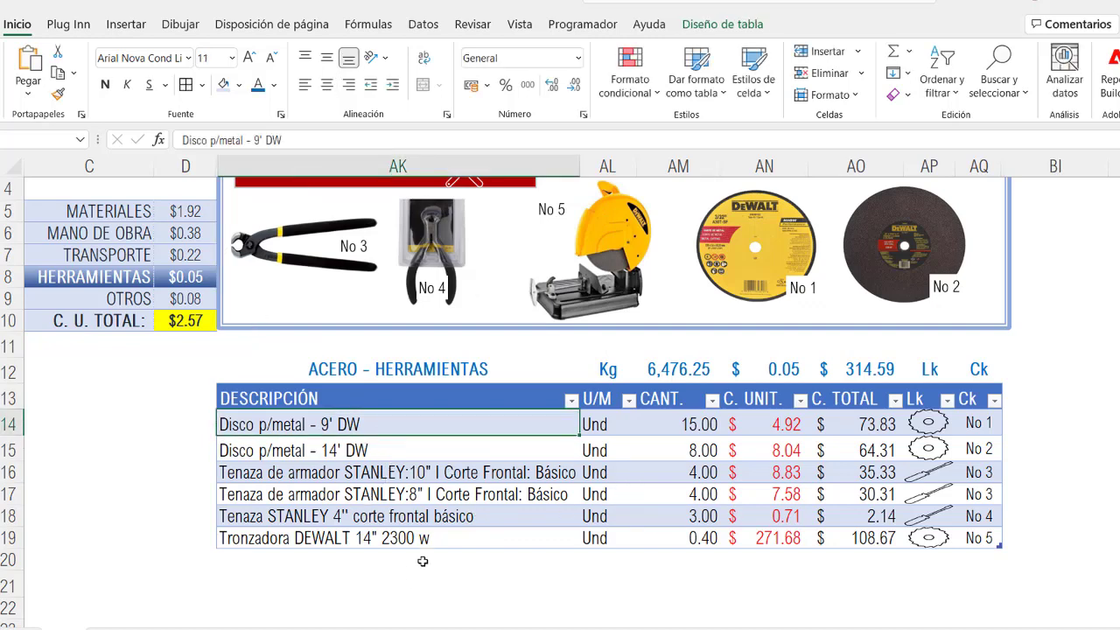
click(927, 423)
click(468, 602)
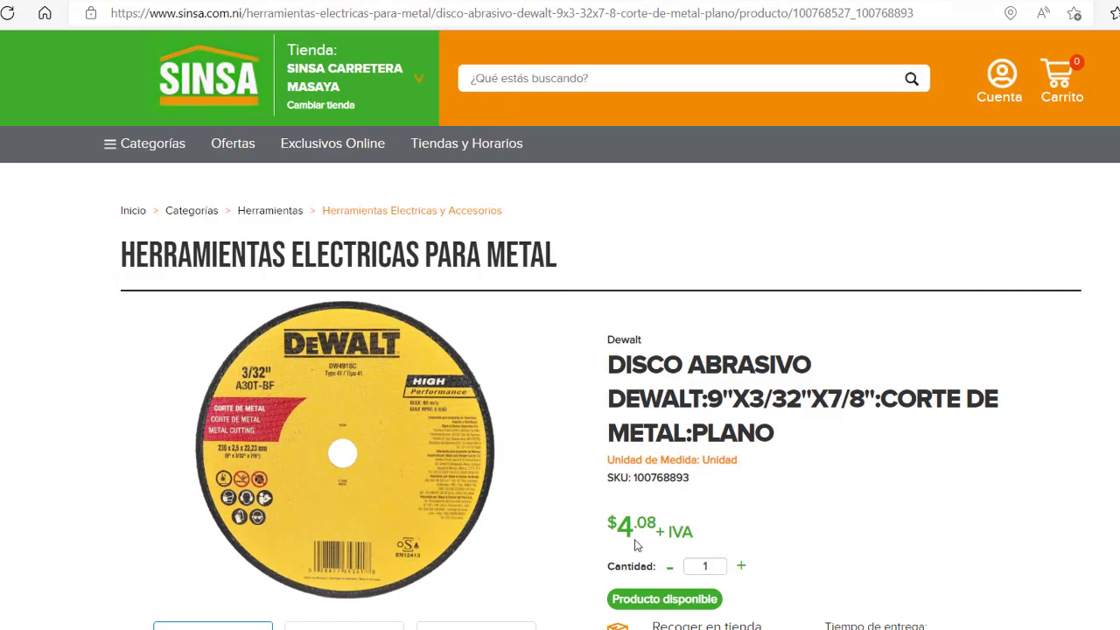
key(alt+Tab)
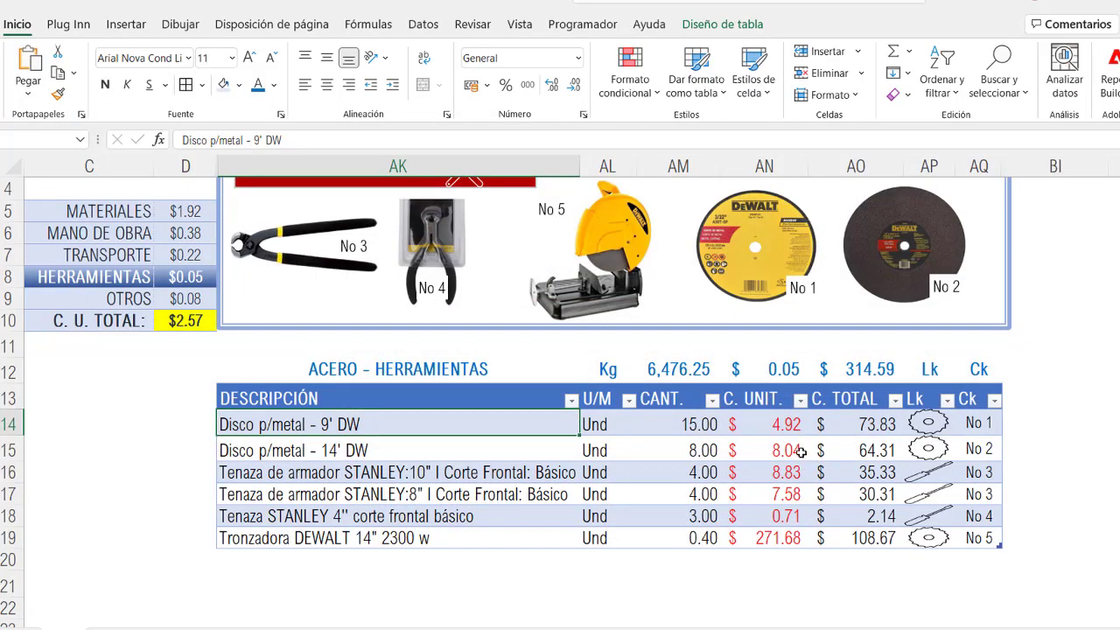
Step: Change the 9' metal disc's unit cost formula in AN14 to =4.08*1.15
click(783, 424)
double_click(772, 427)
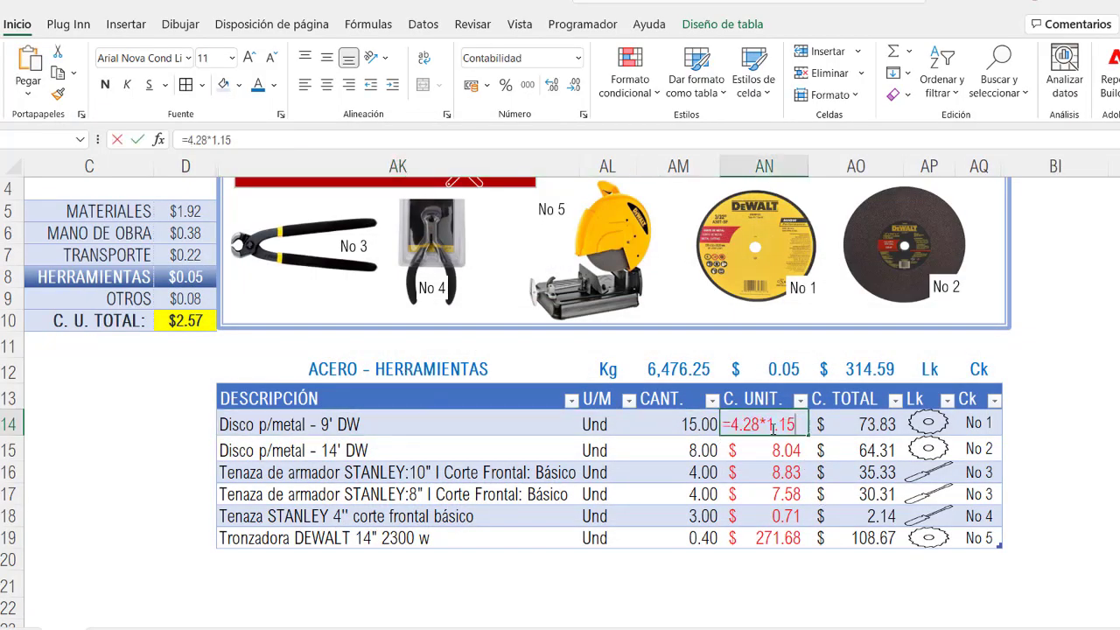
key(BackSpace)
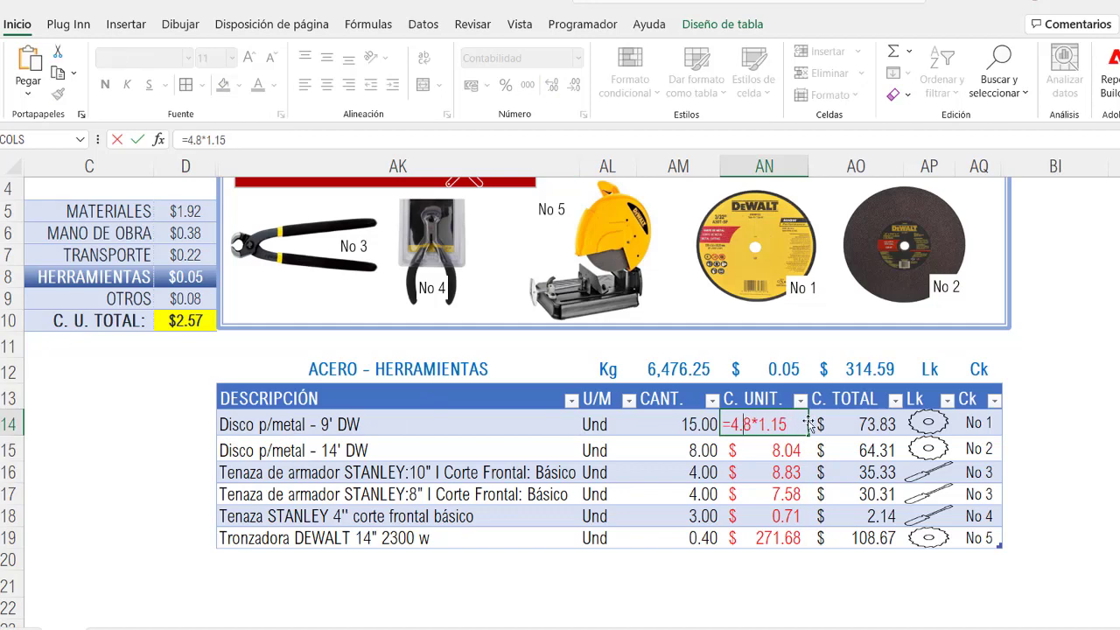
text(0)
key(Return)
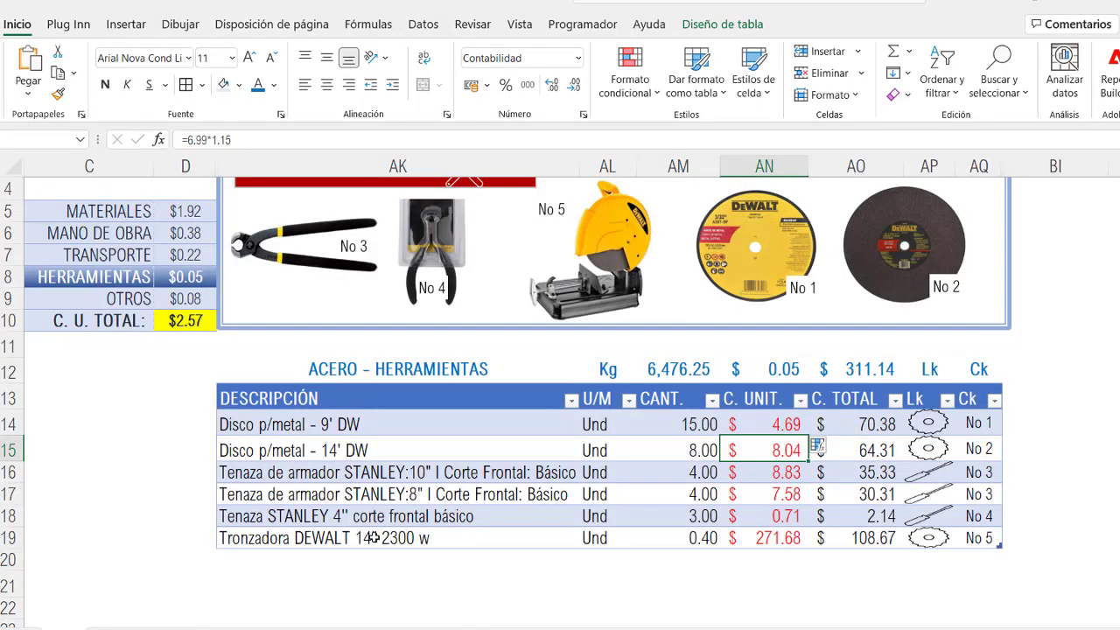
Step: Review the STANLEY pliers and Tronzadora DEWALT descriptions, matching the Tronzadora's Ck code No 5 with its picture
click(367, 475)
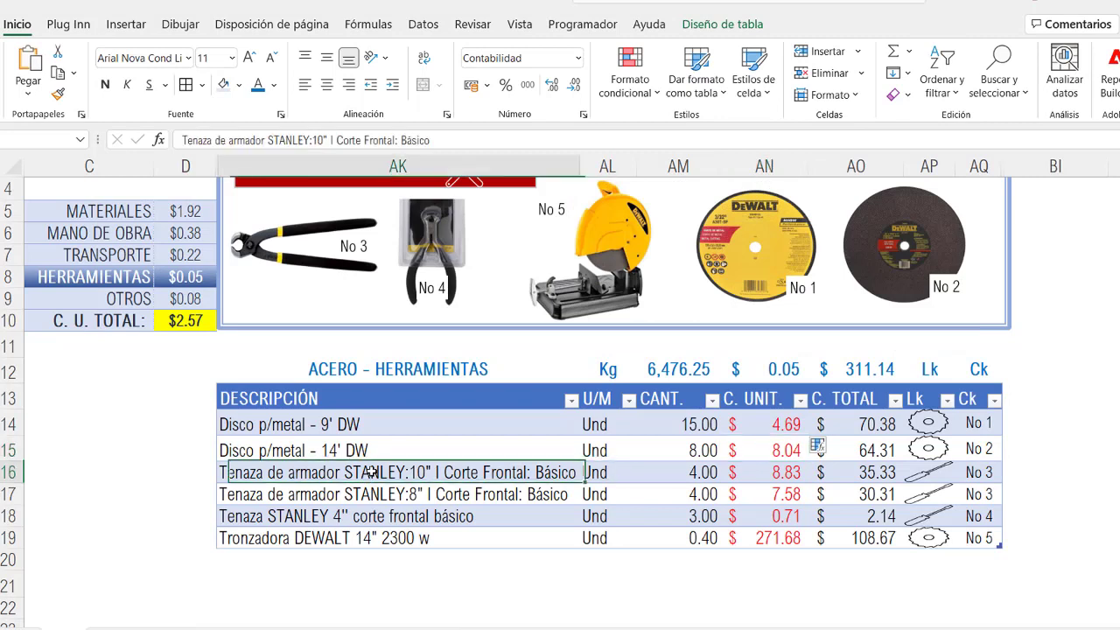
click(398, 518)
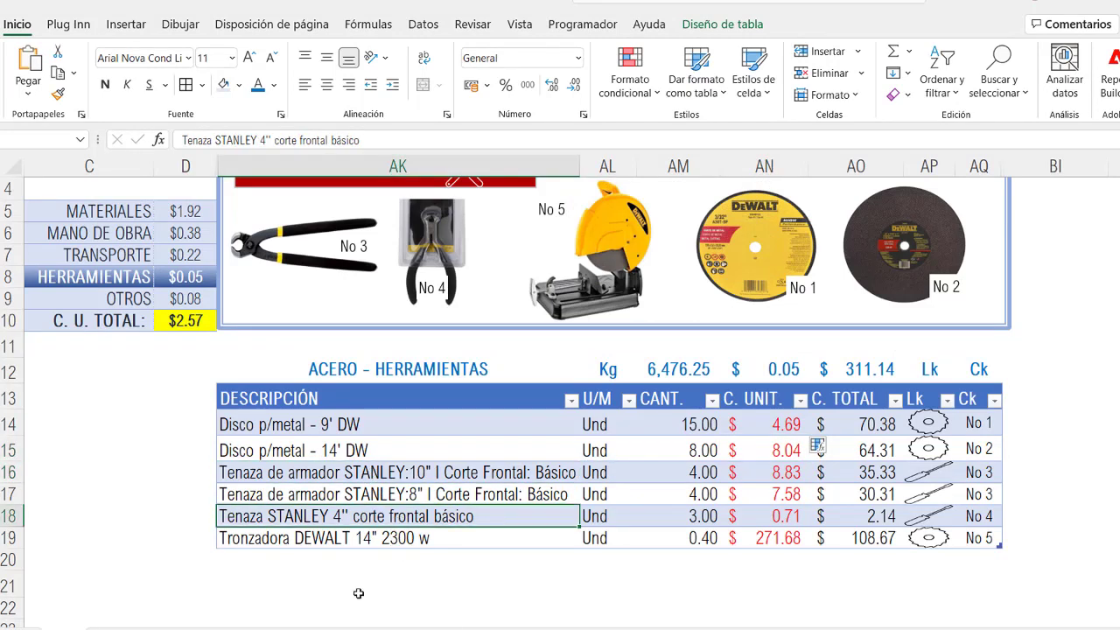
click(413, 540)
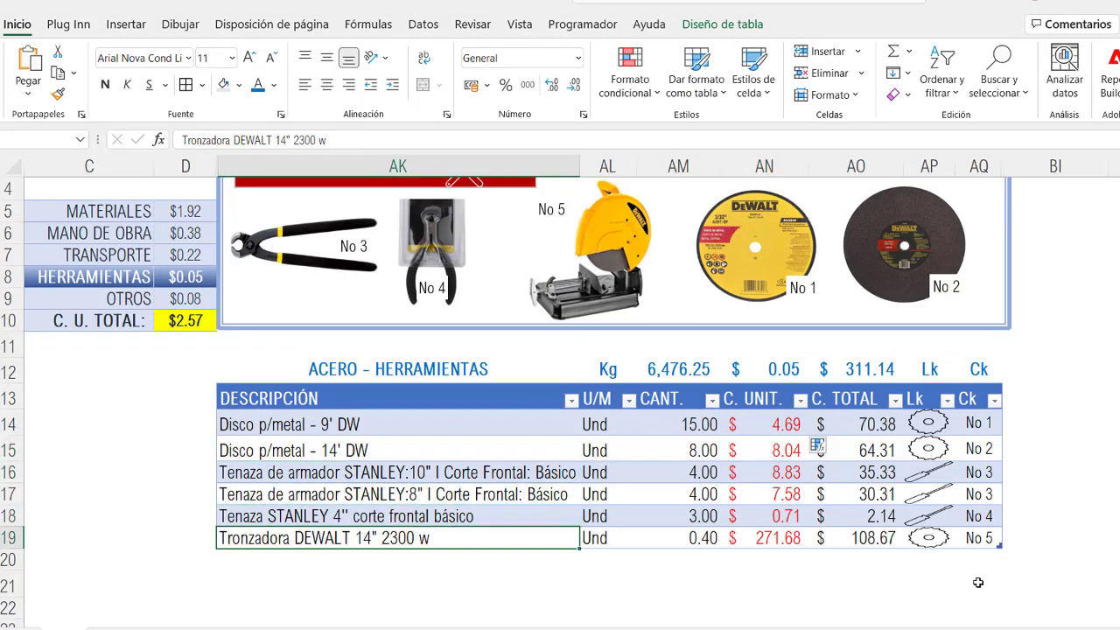
click(980, 537)
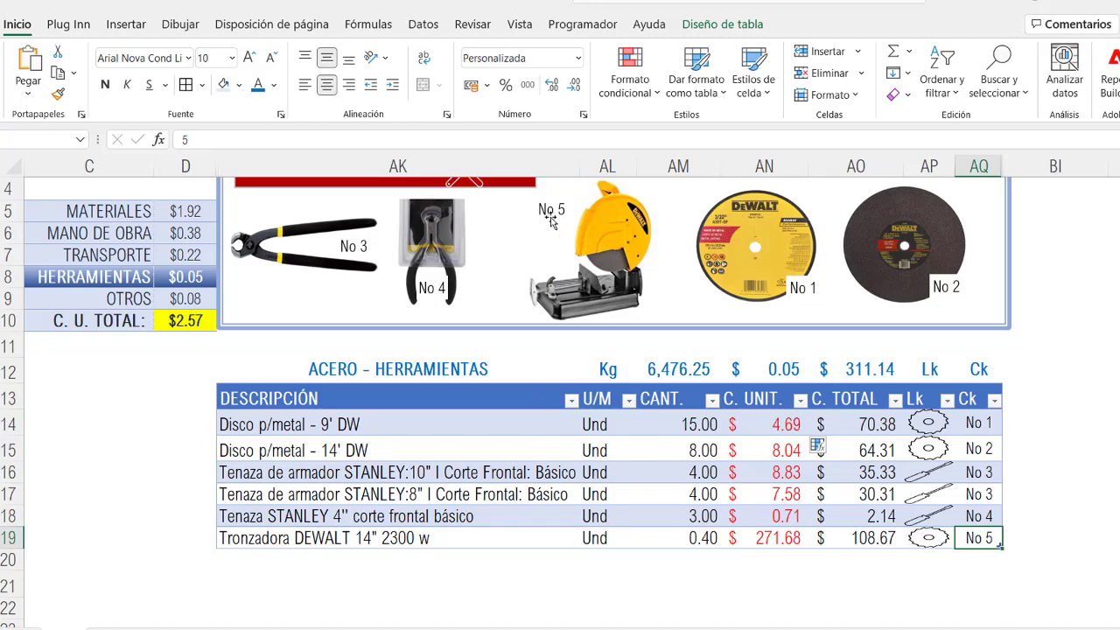
scroll(560, 250, up, 1)
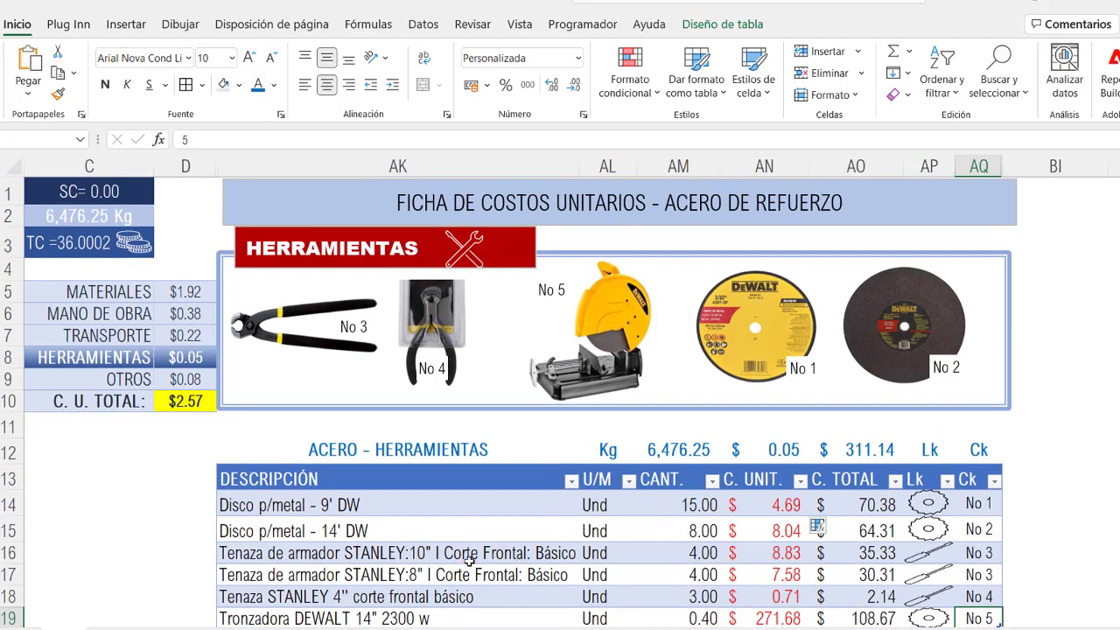
Step: Examine the Tronzadora DEWALT 14" row with its picture, and check its quantity formula in AM19
scroll(473, 556, down, 1)
click(346, 538)
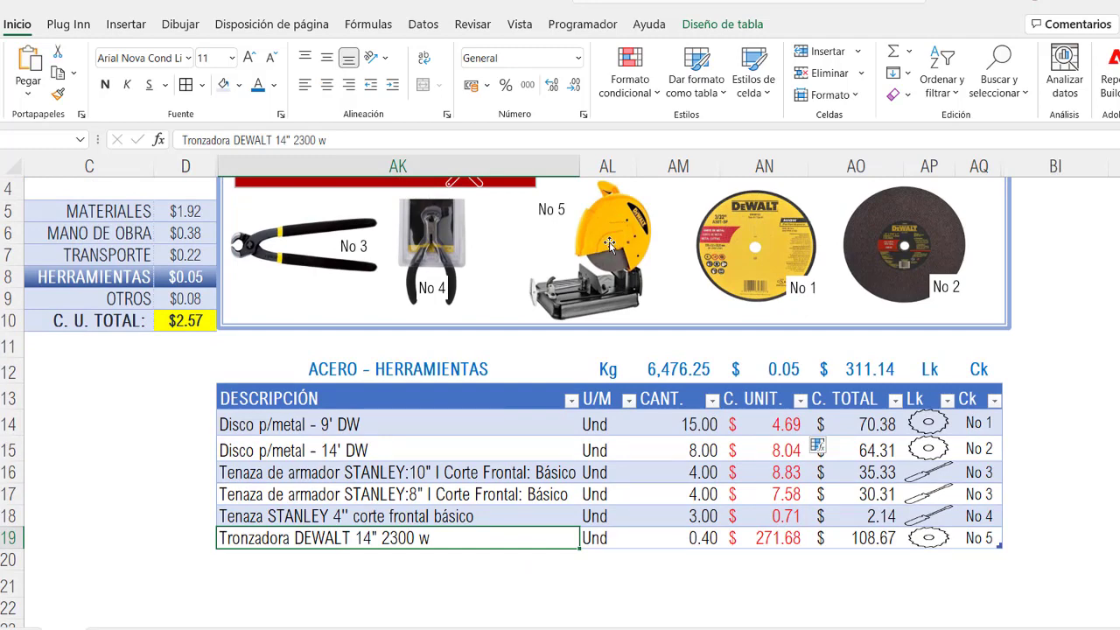
scroll(611, 245, up, 1)
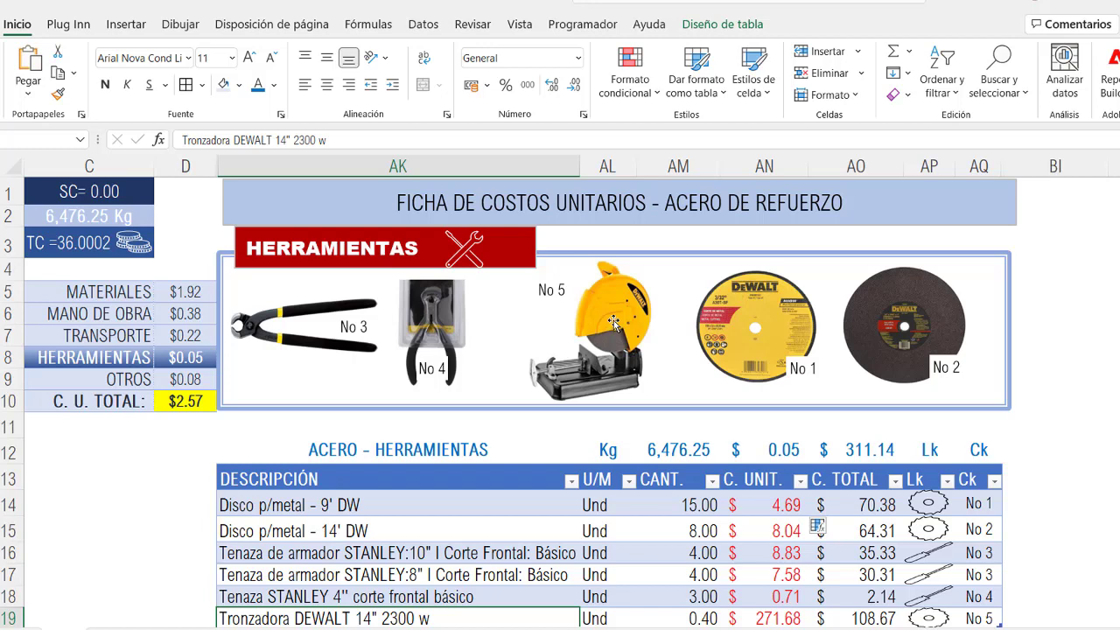
scroll(613, 323, down, 1)
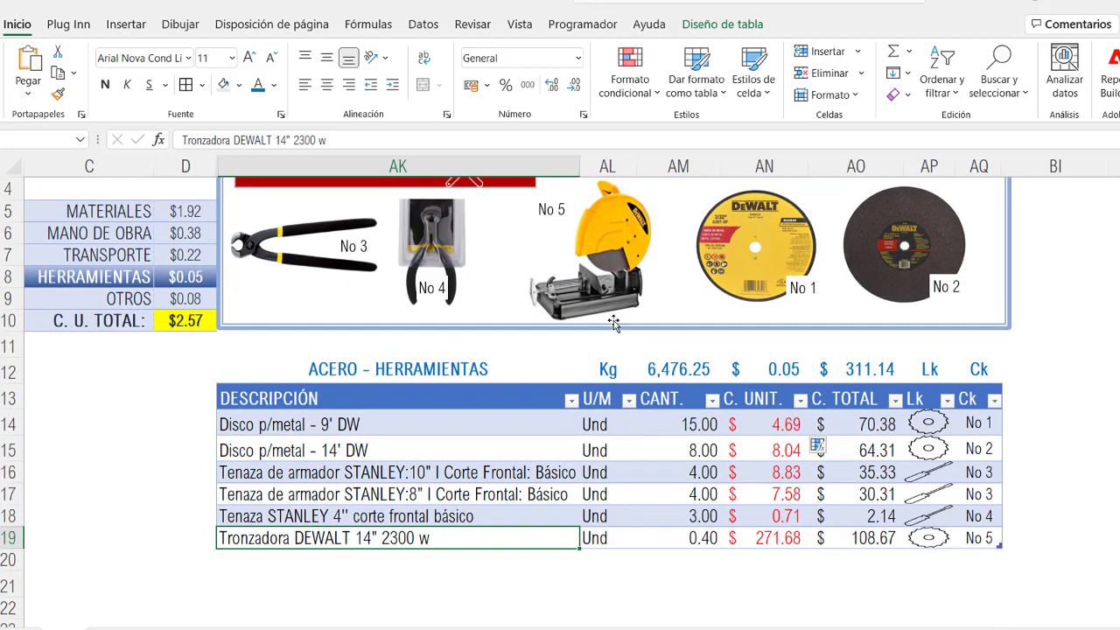
click(681, 537)
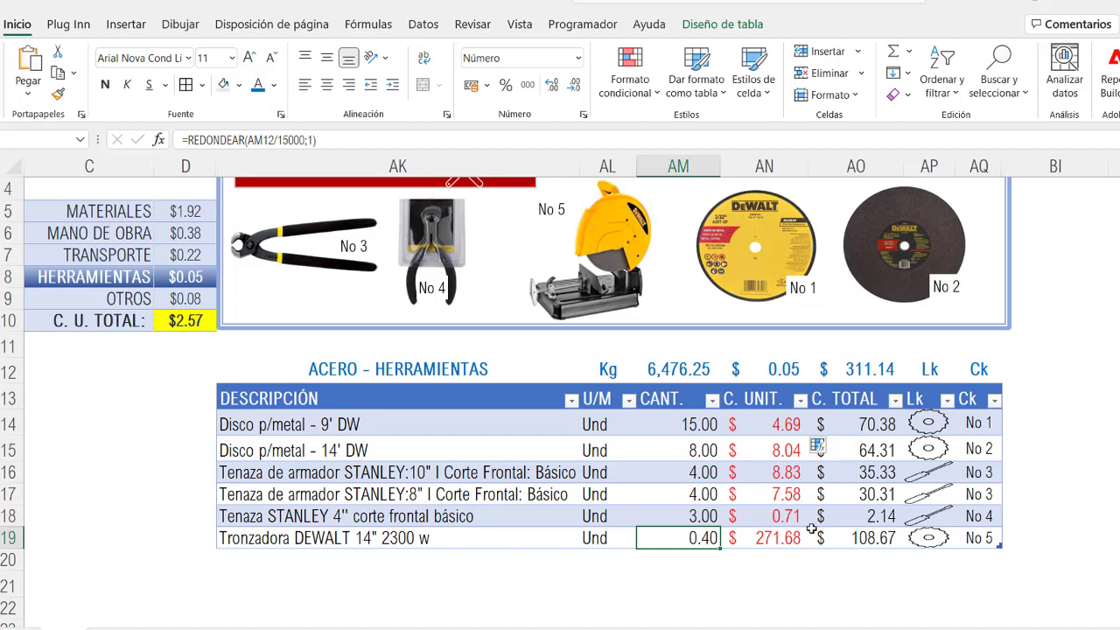
Step: Check the formula behind the 14' metal disc's unit cost in AN15
click(420, 448)
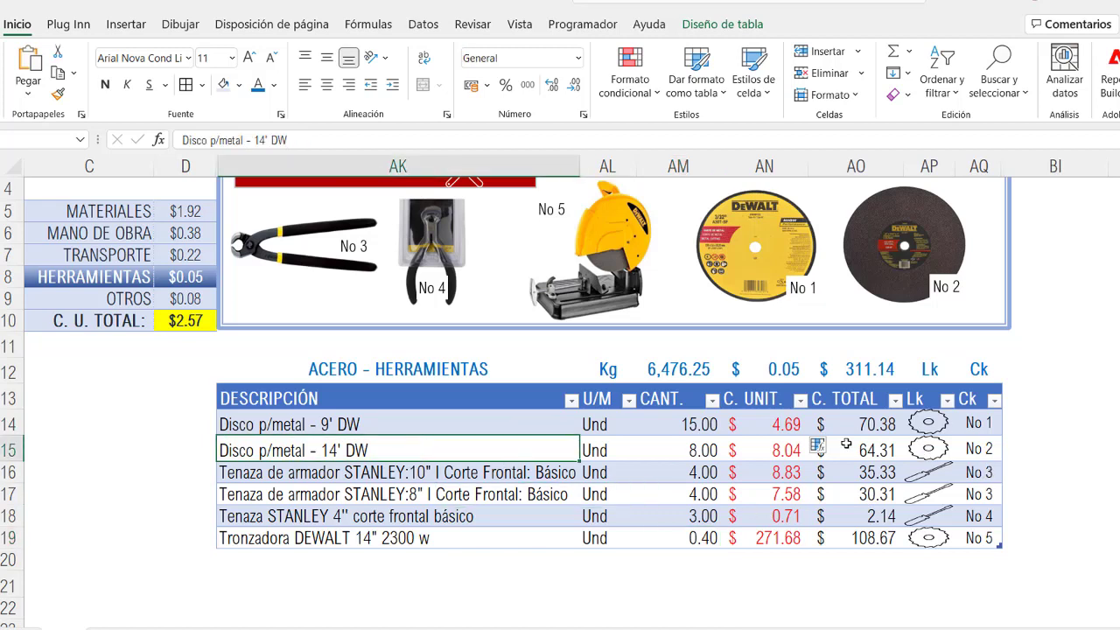
double_click(792, 448)
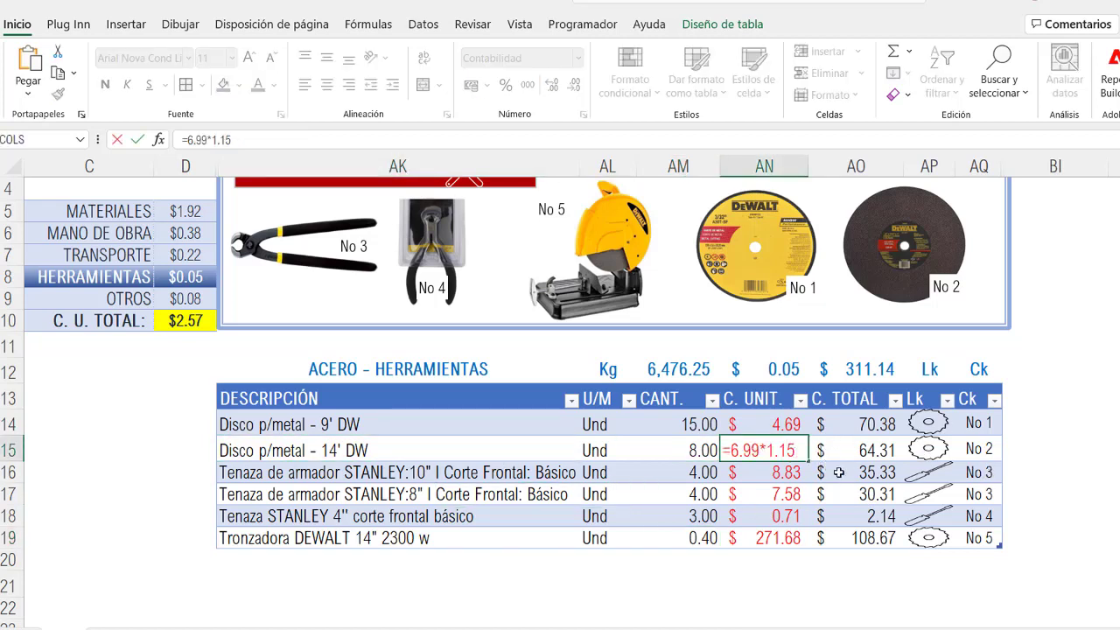
key(Return)
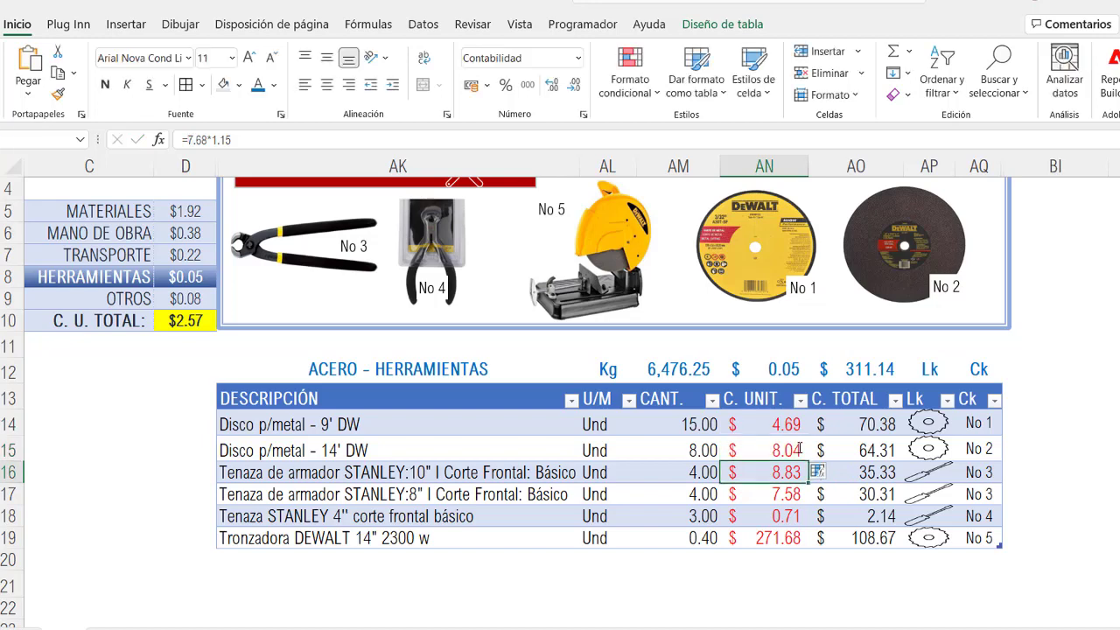
Step: Compare the 14" disc's previous price on its SINSA product page with the unit cost formula in AN15
key(alt+Tab)
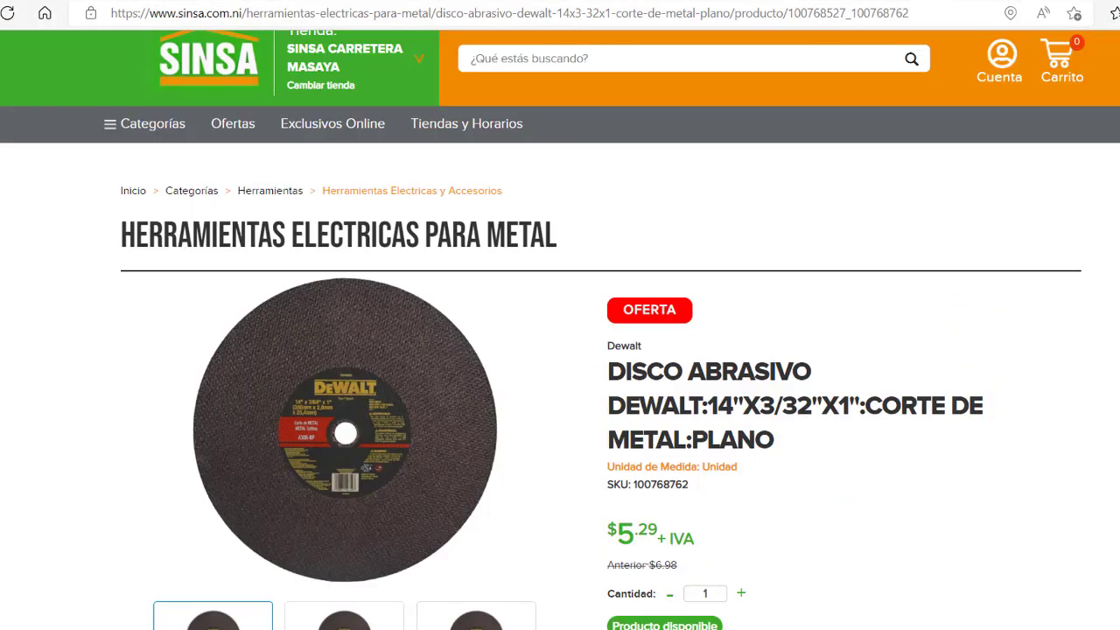
scroll(752, 560, down, 1)
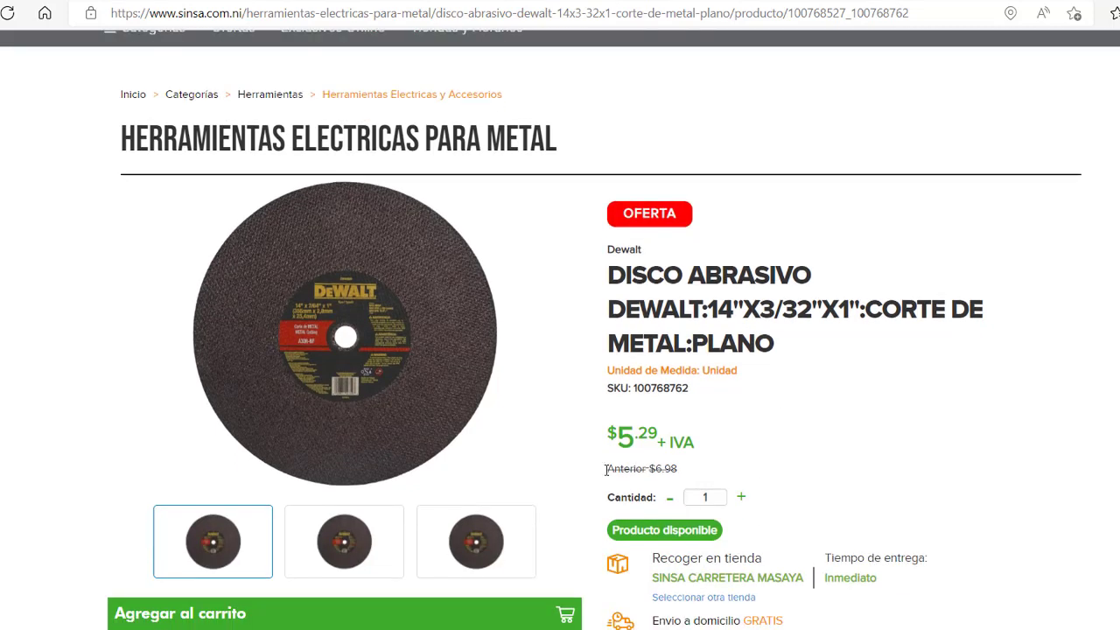
drag(605, 470, 686, 473)
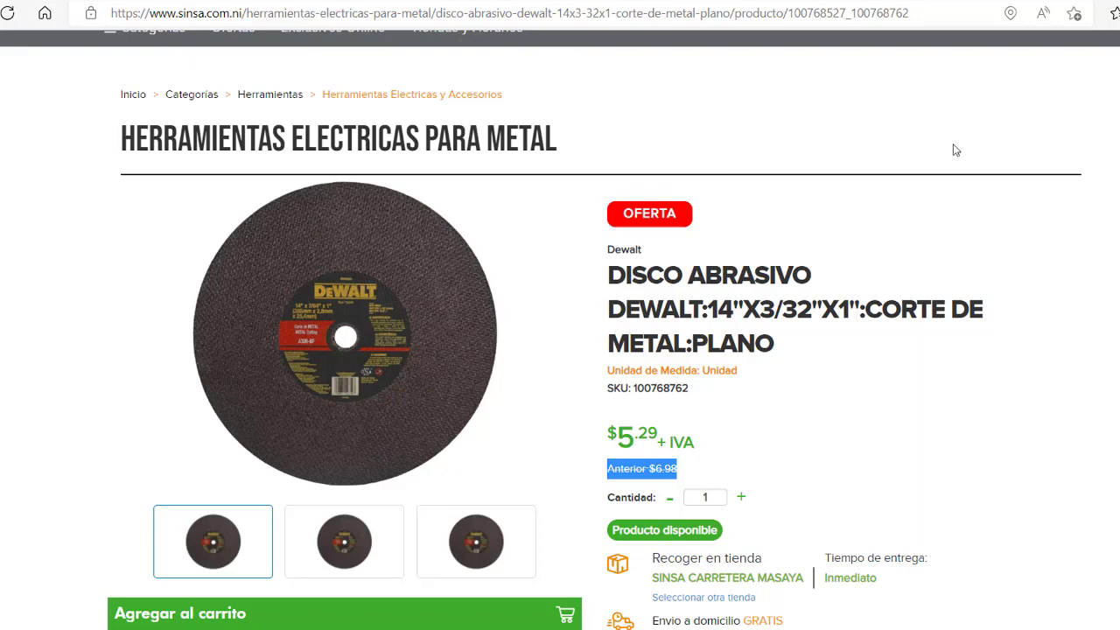
key(alt+Tab)
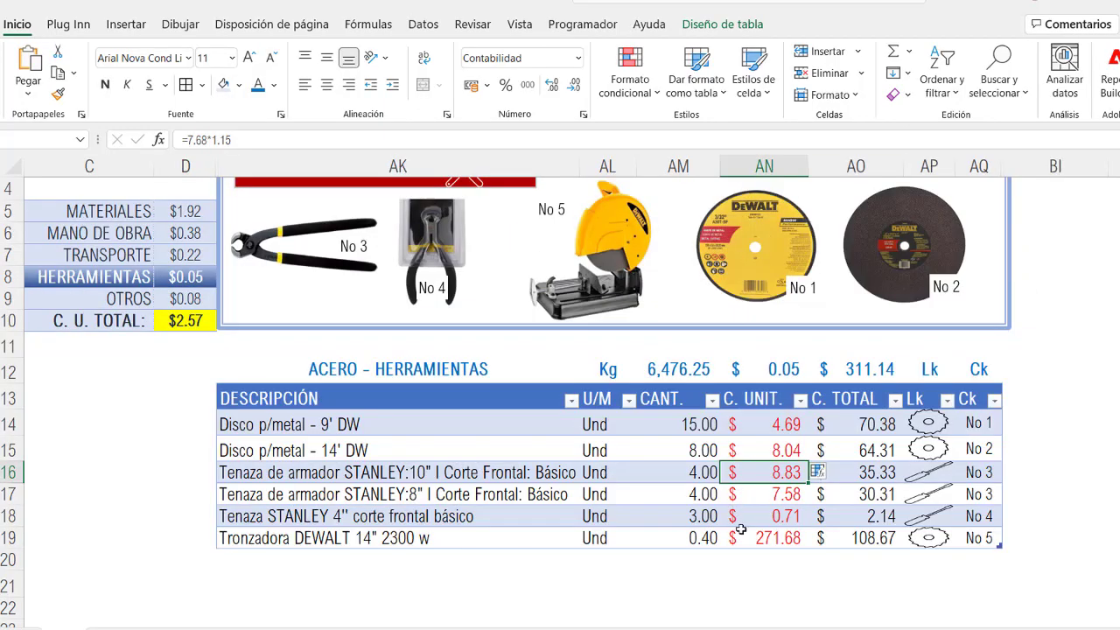
double_click(784, 449)
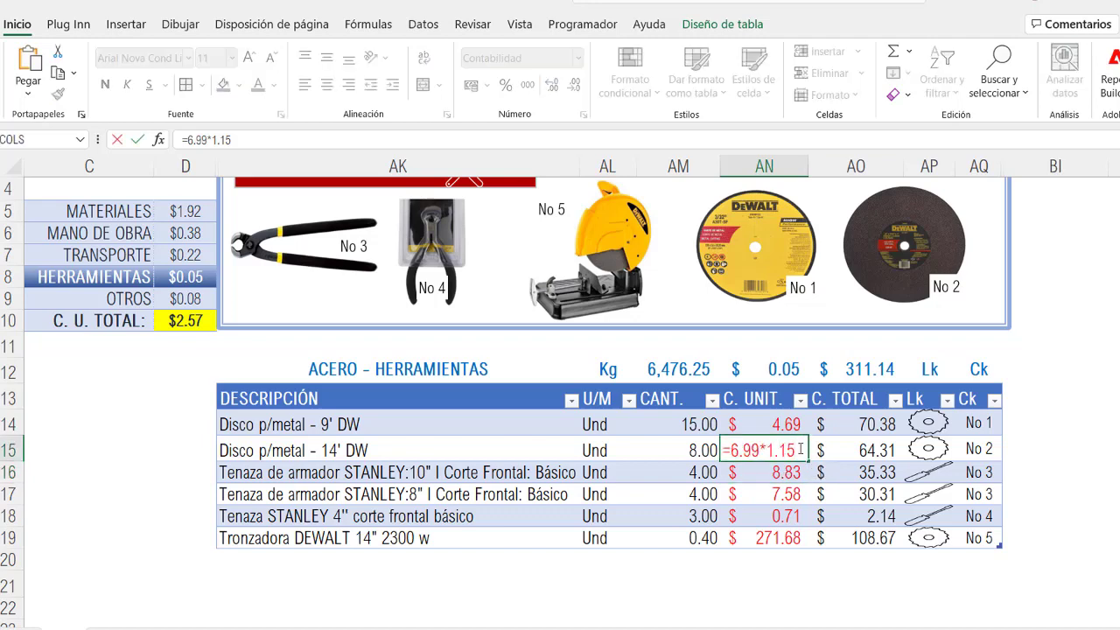
key(Return)
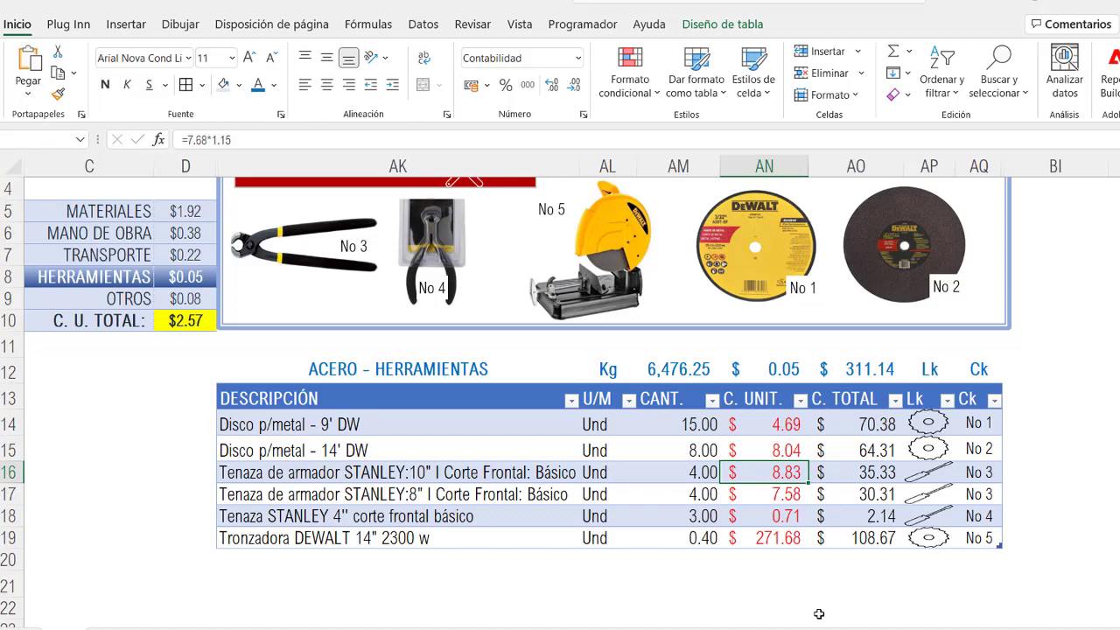
Step: Check the unit costs in AN18 and AN19, the Tronzadora's supplier link and its quantity formula in AM19
click(792, 512)
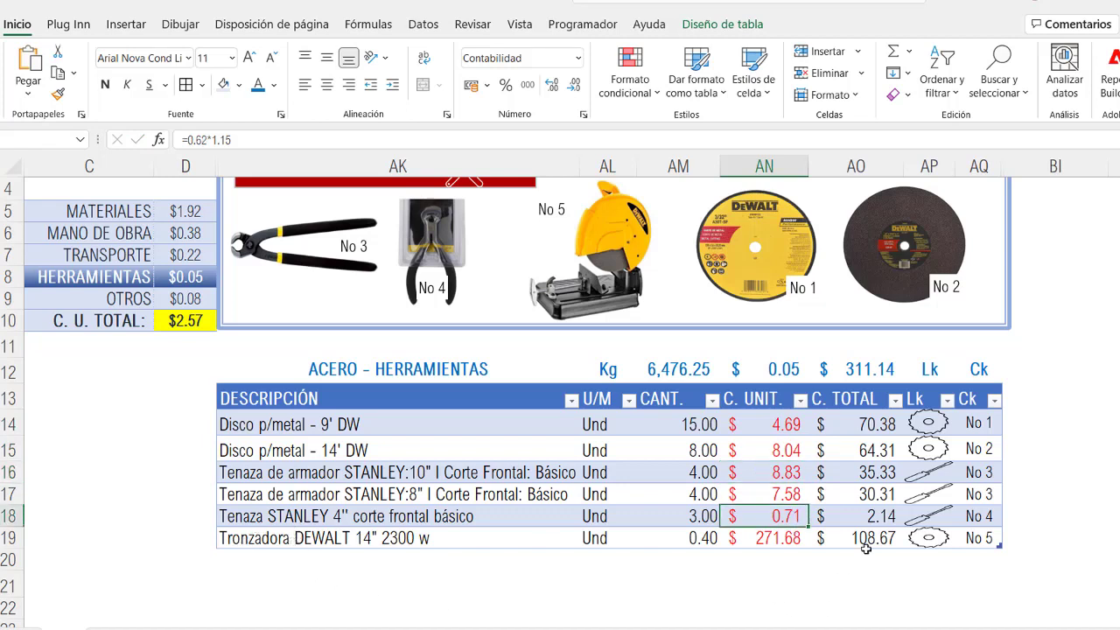
click(775, 539)
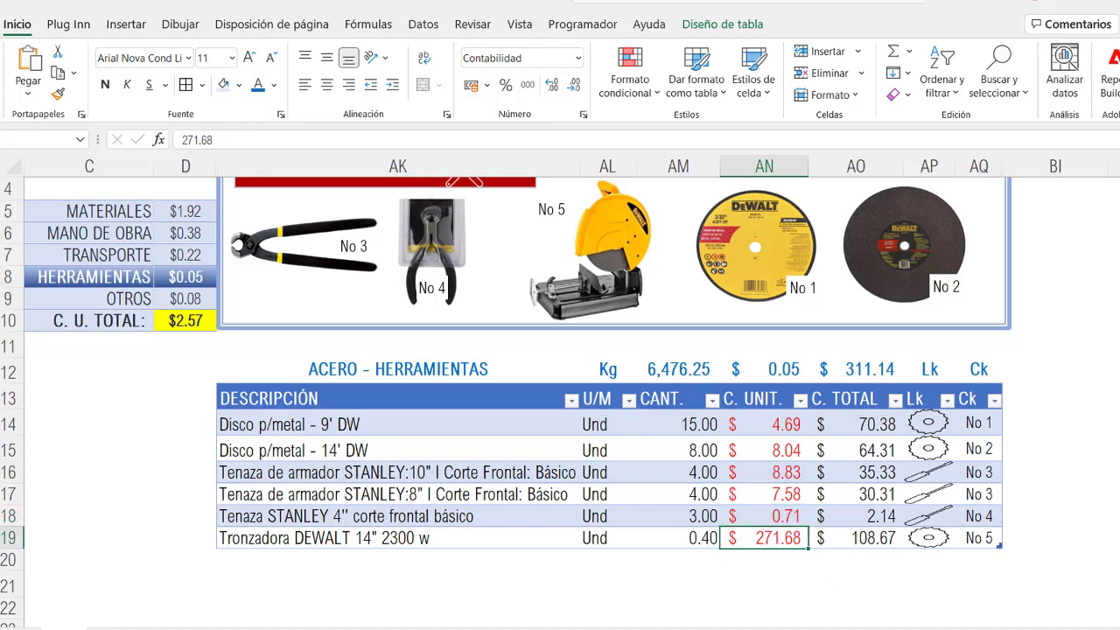
click(928, 543)
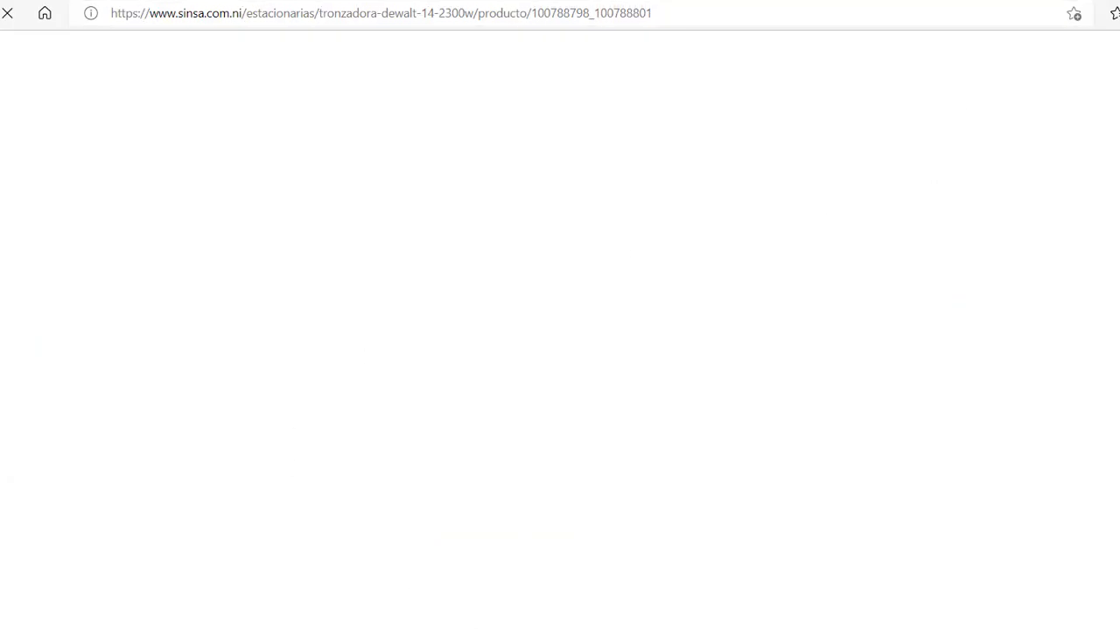
key(alt+Tab)
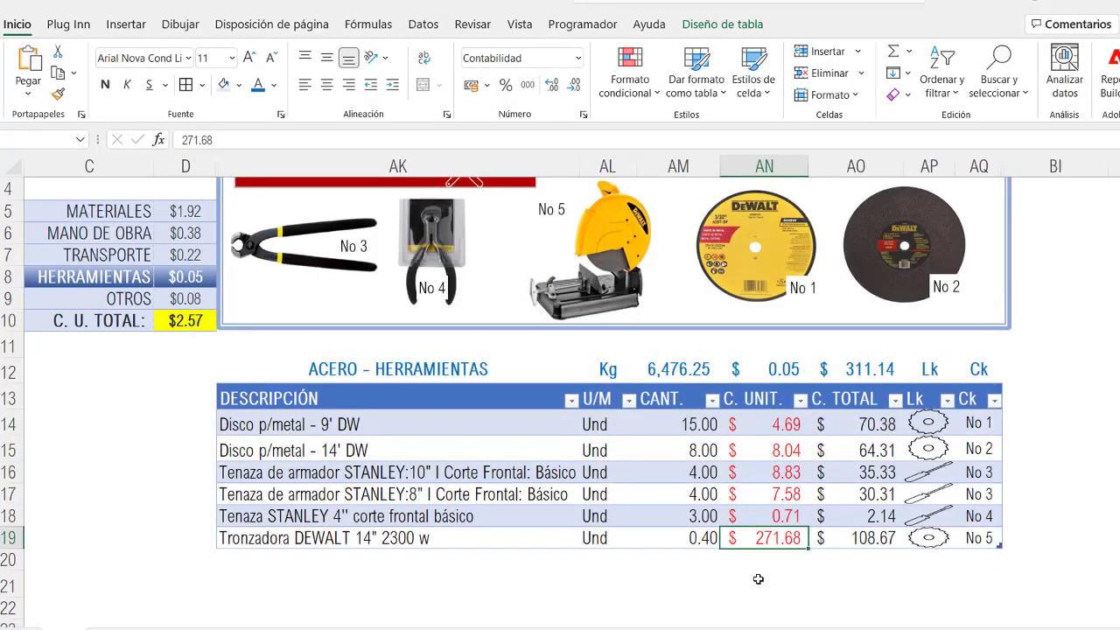
click(691, 539)
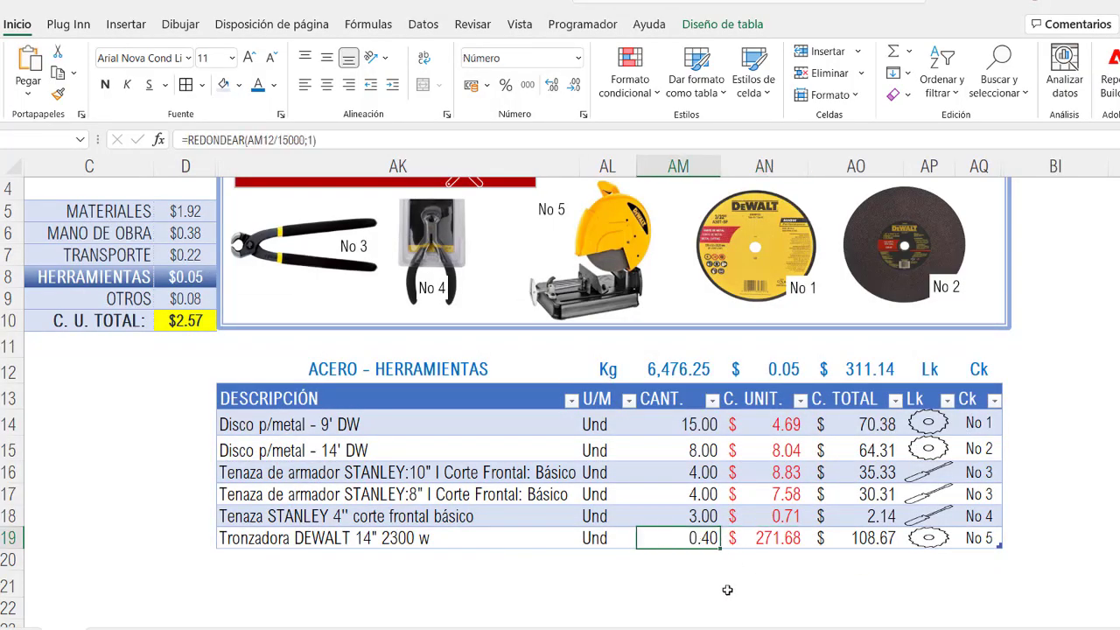
Step: Recheck the rounding formula behind the Tronzadora DEWALT 14" quantity in AM19
double_click(702, 539)
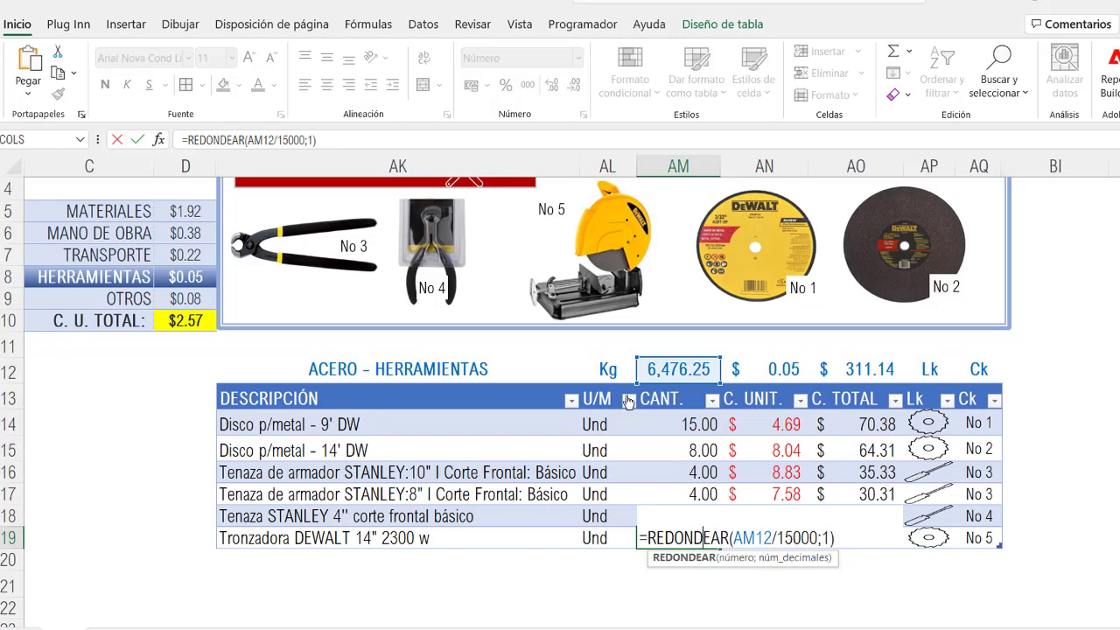
click(850, 536)
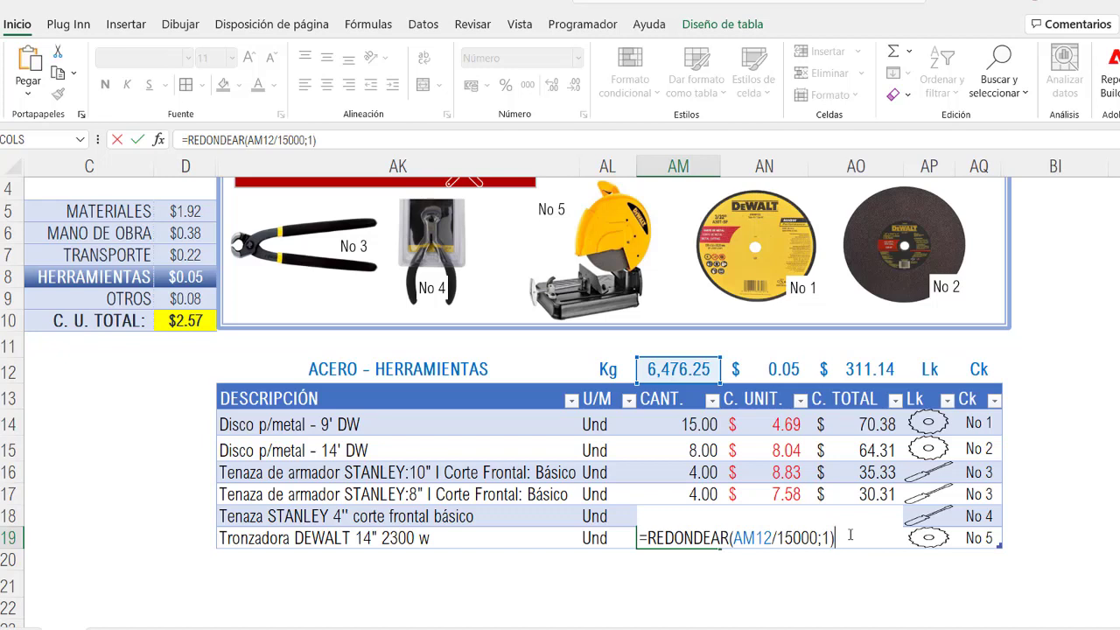
key(Return)
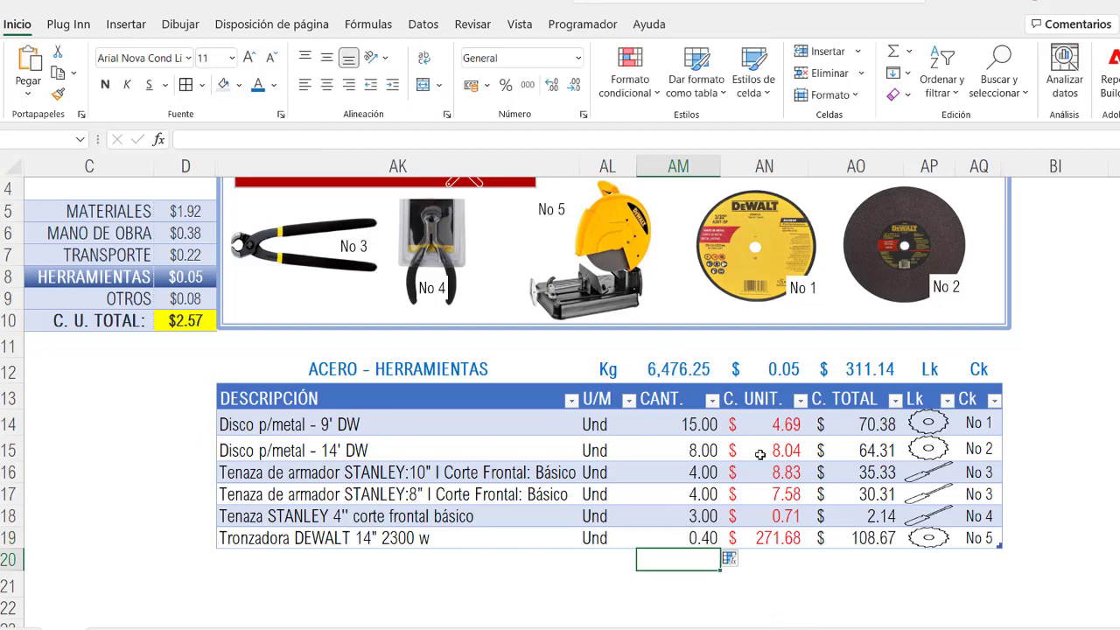
Step: Check the tools' total costs in AO14:AO19, the unit cost formula in AN12 and its summary link in D8
drag(862, 424, 862, 538)
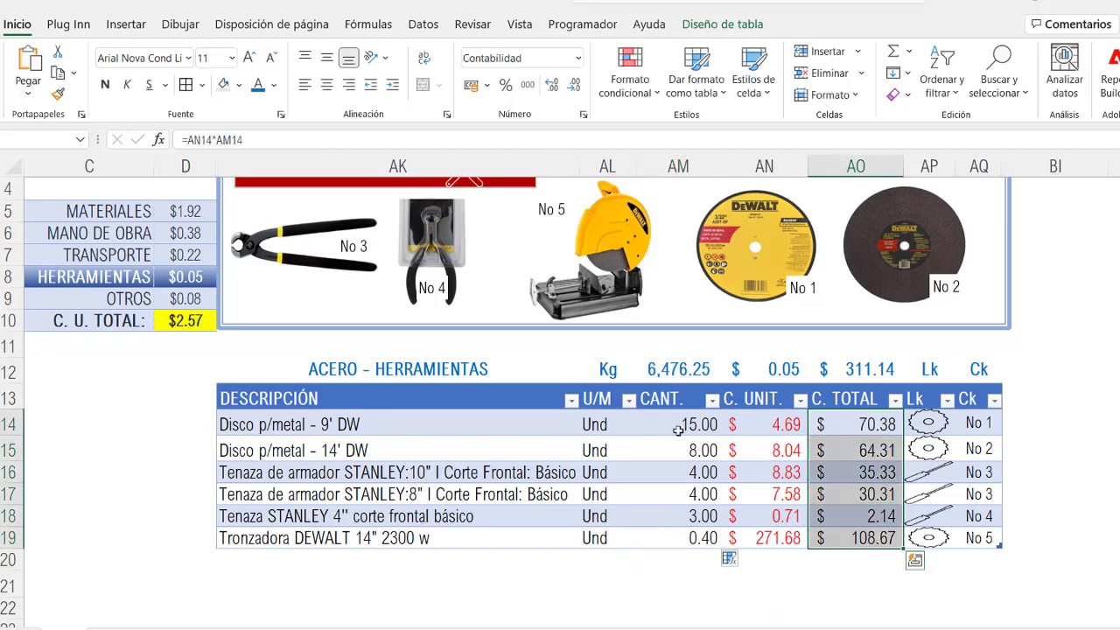
click(780, 369)
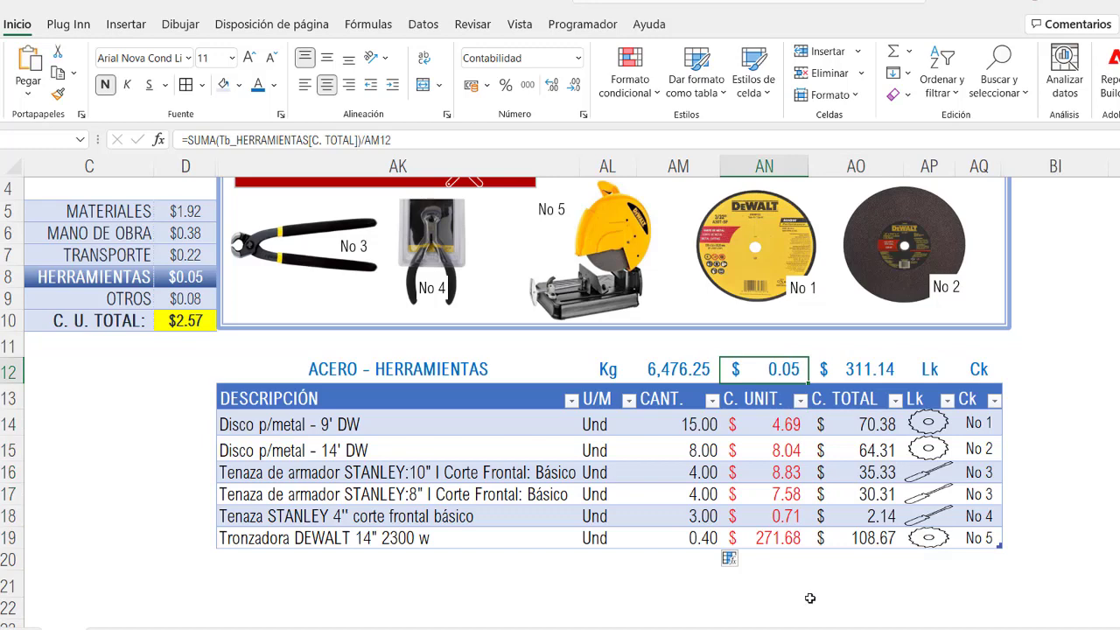
click(193, 275)
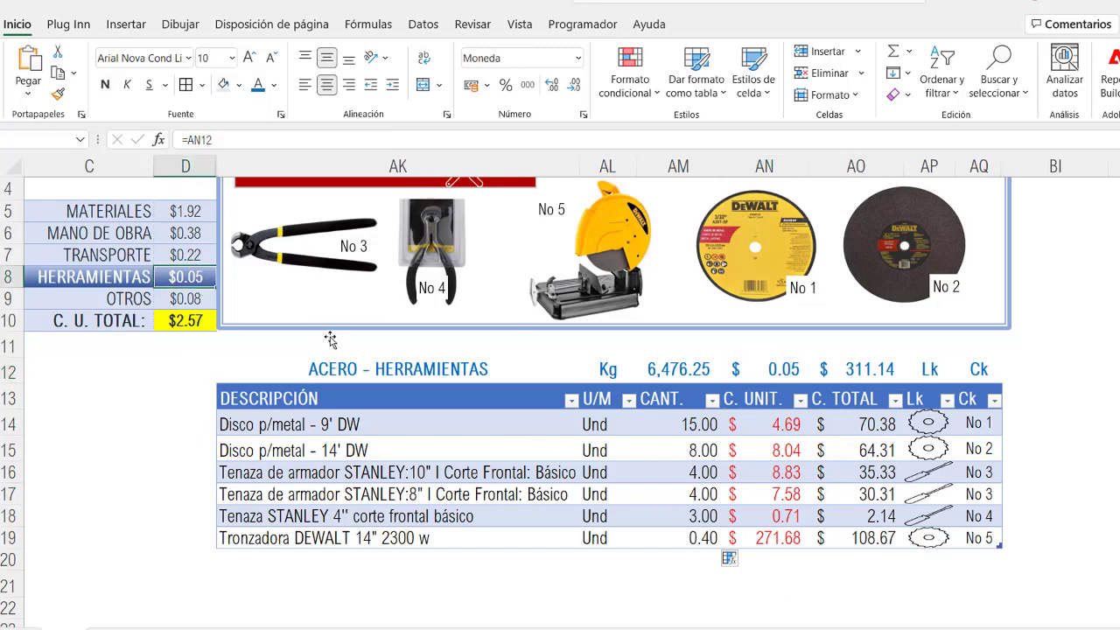
scroll(330, 339, up, 1)
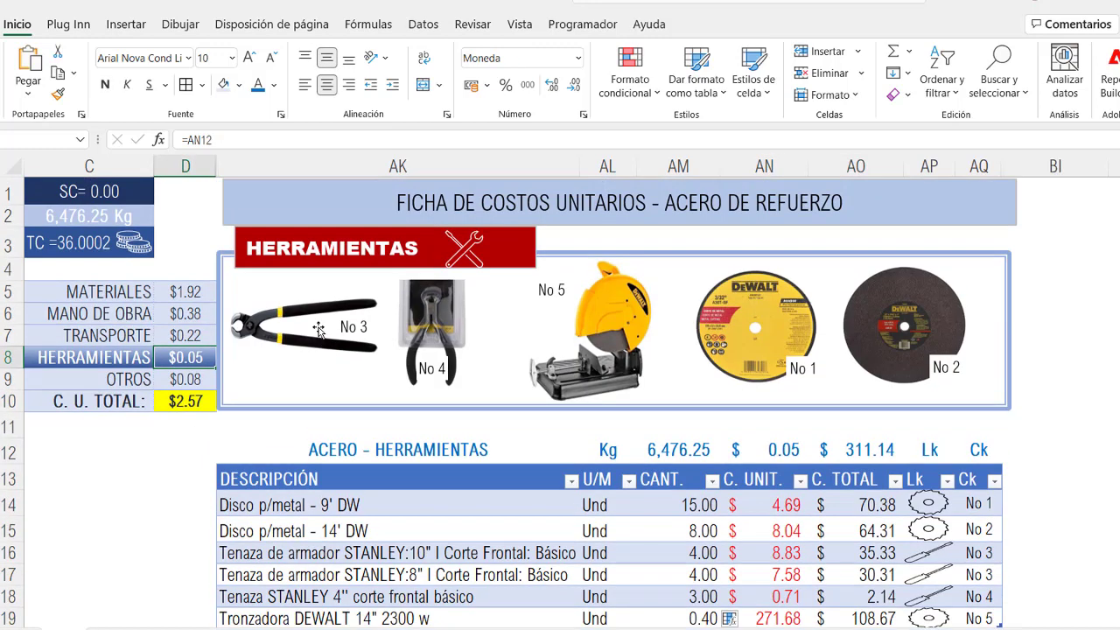
Step: Go to the MATERIALES section and review the 1/4" to 3/4" rebar rows
click(111, 291)
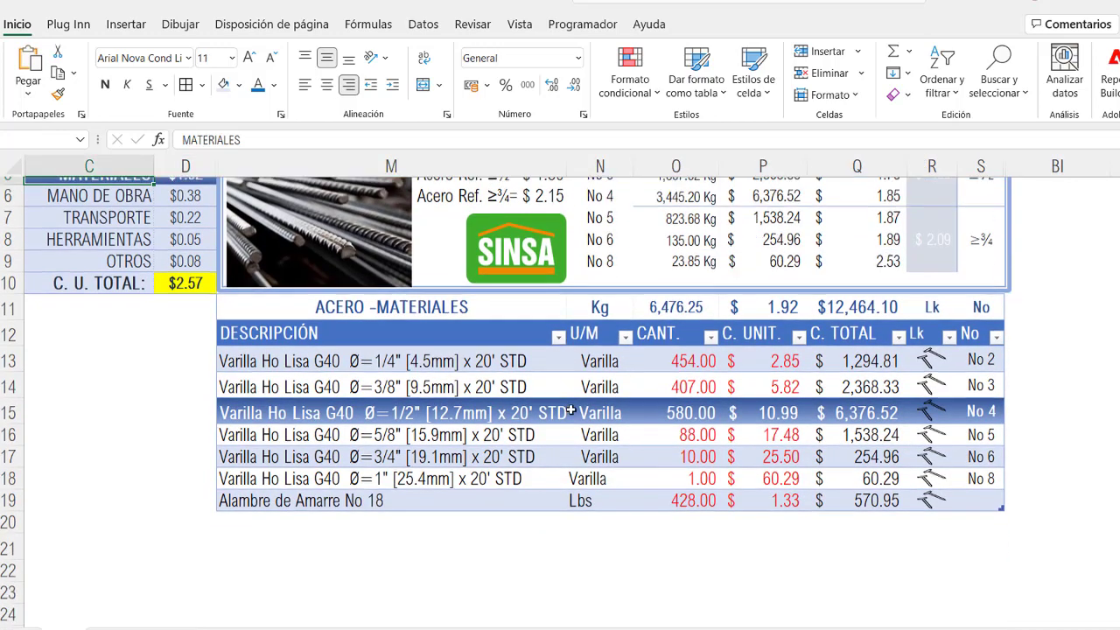
scroll(569, 407, down, 1)
click(491, 398)
click(500, 421)
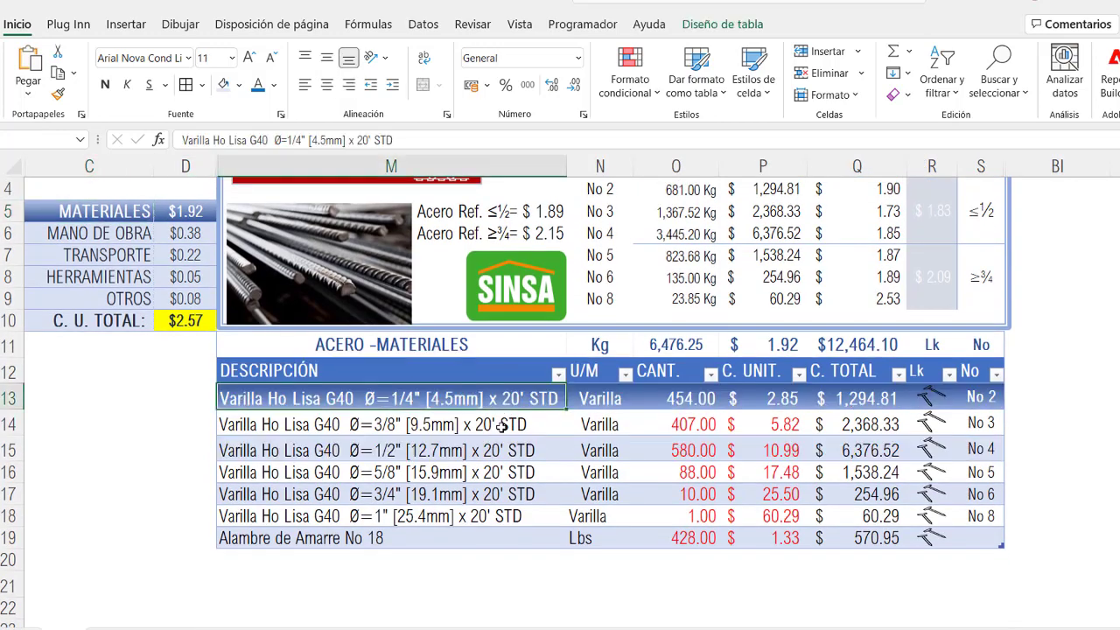
click(499, 468)
click(500, 494)
scroll(114, 326, up, 1)
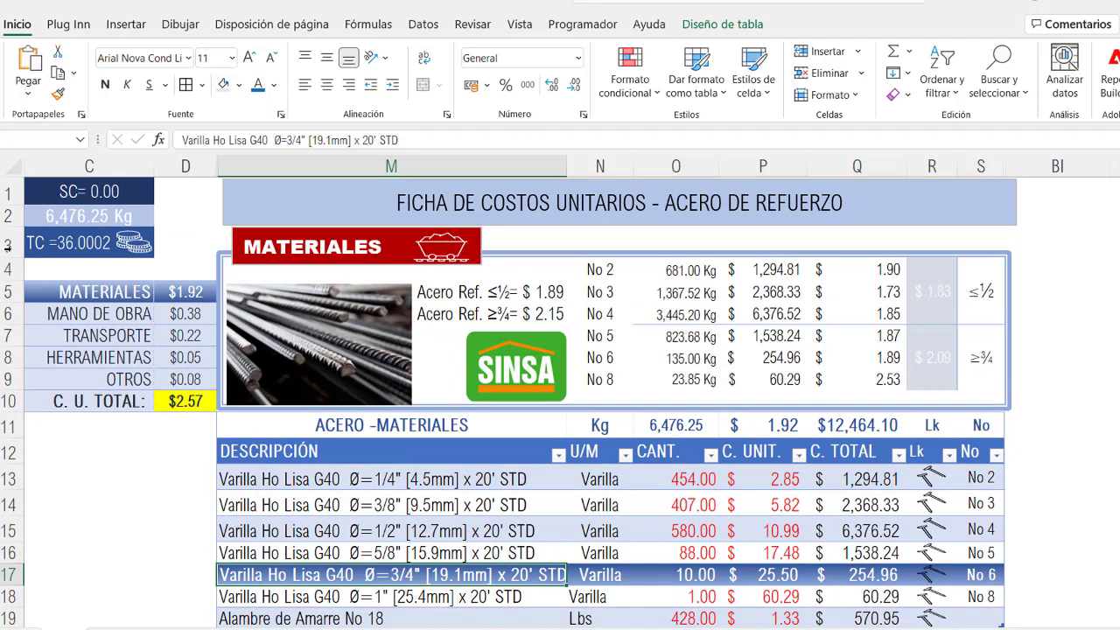
Step: Go to the MANO DE OBRA section, hide the CNC payment list, and check the labour unit cost's summary link in D6
click(111, 320)
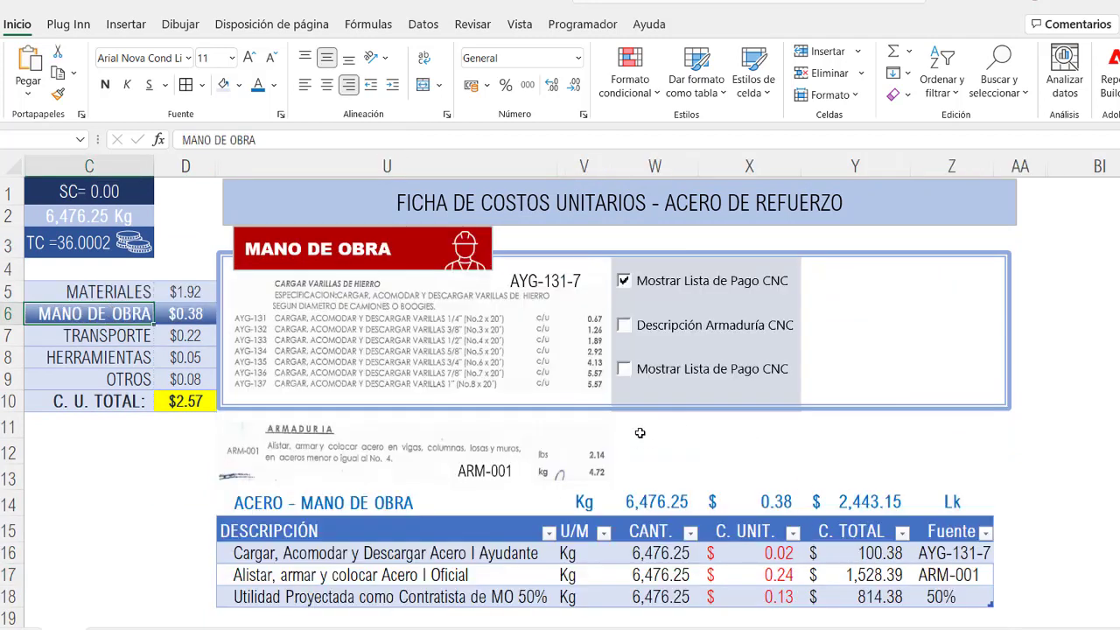
click(624, 281)
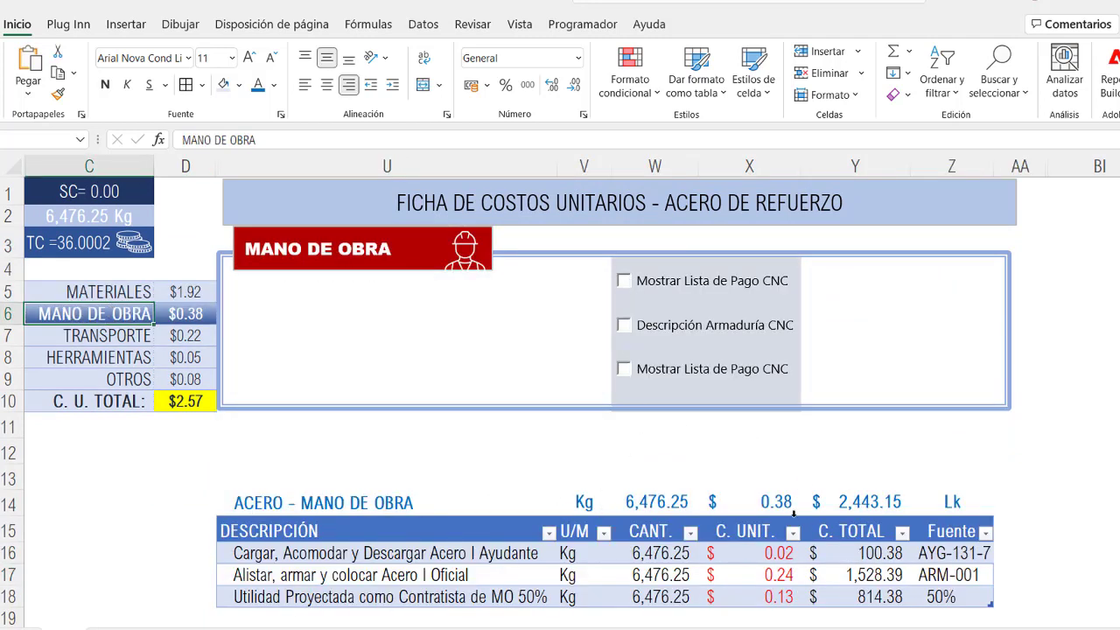
click(788, 506)
click(193, 312)
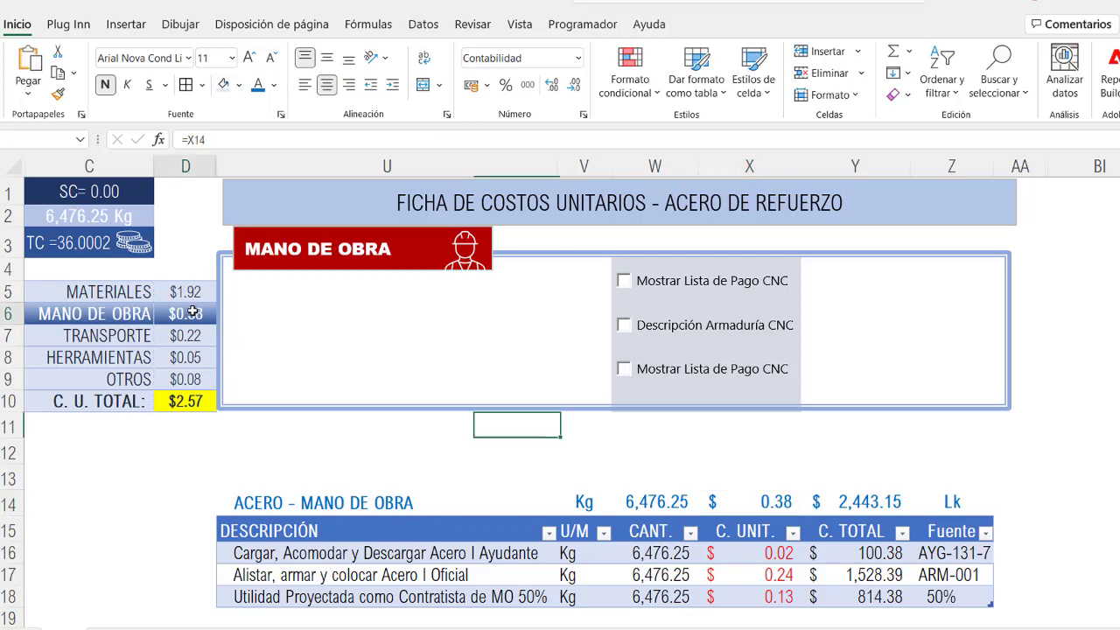
Step: Show and hide the CNC payment list, the Armaduría description and the hauling notes one after another
click(624, 281)
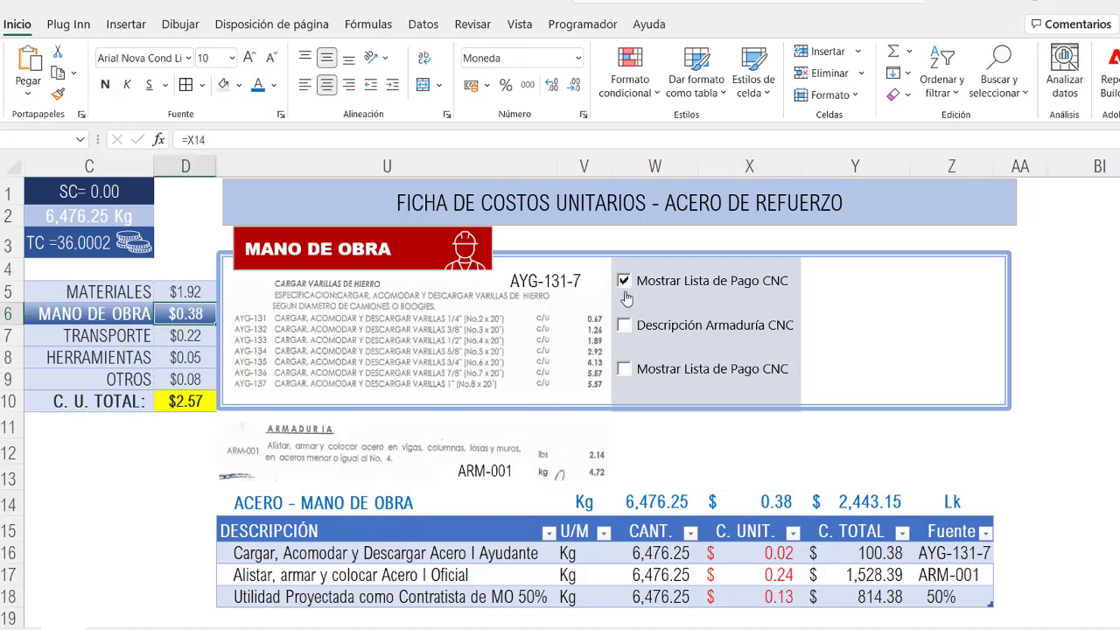
click(624, 281)
click(624, 324)
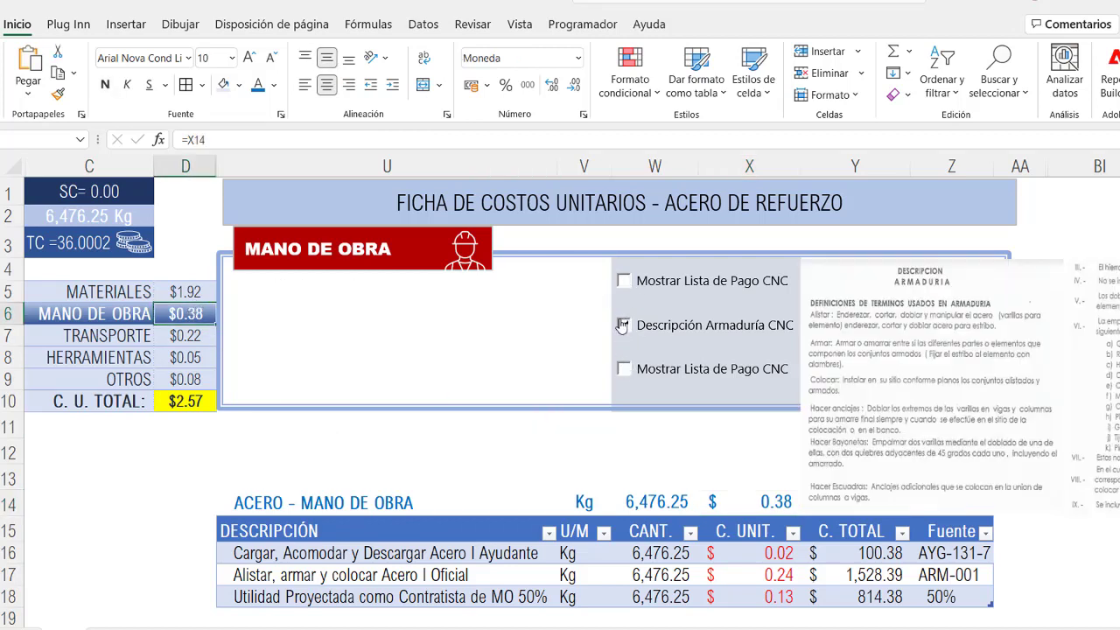
click(624, 324)
click(624, 369)
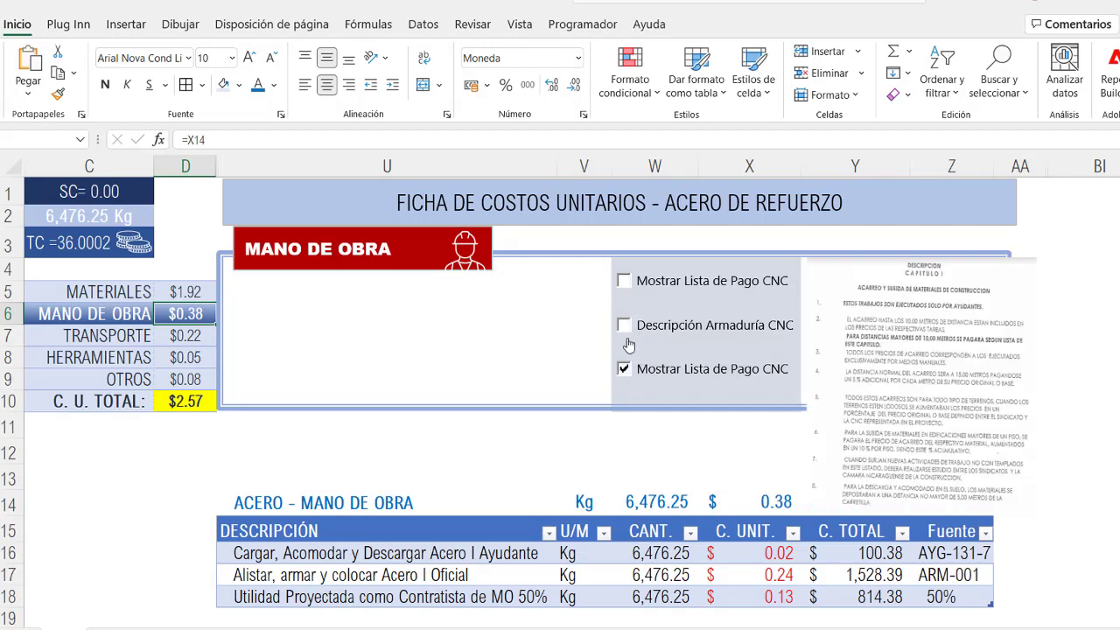
click(624, 368)
Step: In the TRANSPORTE section, try truck capacities of 2, 3.5 and 8 tons in AF4, and return it to 10
click(79, 337)
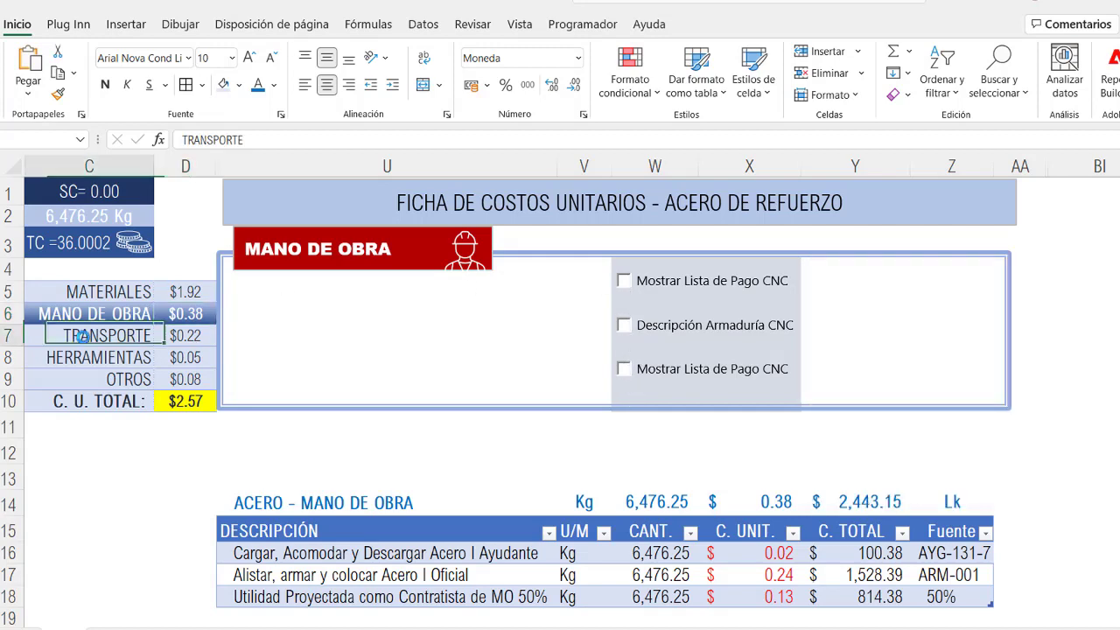
click(797, 276)
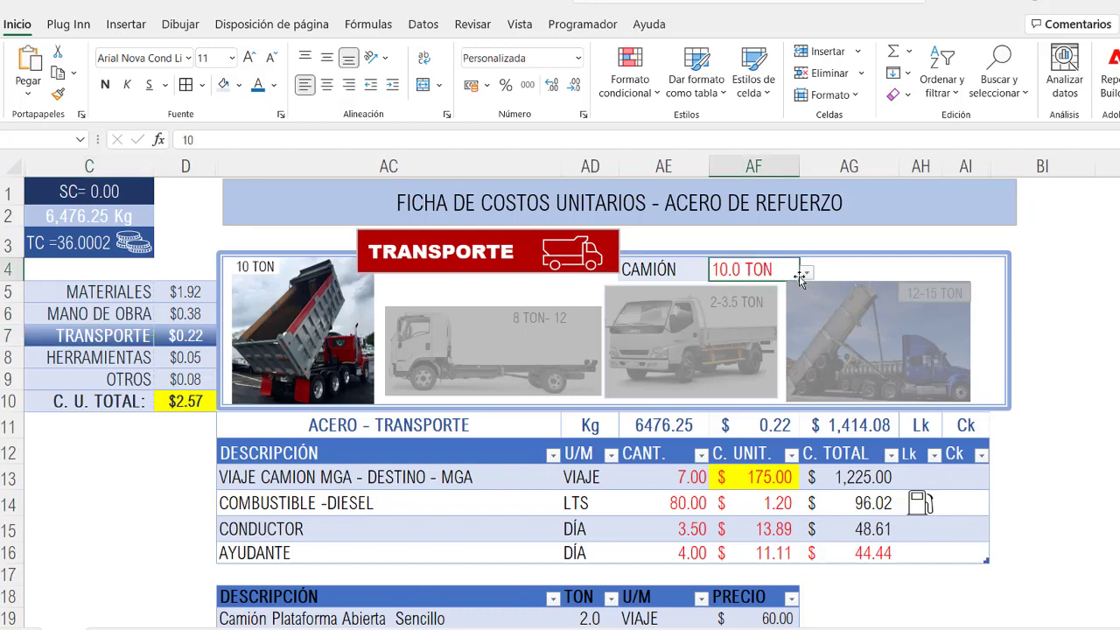
click(807, 274)
click(784, 293)
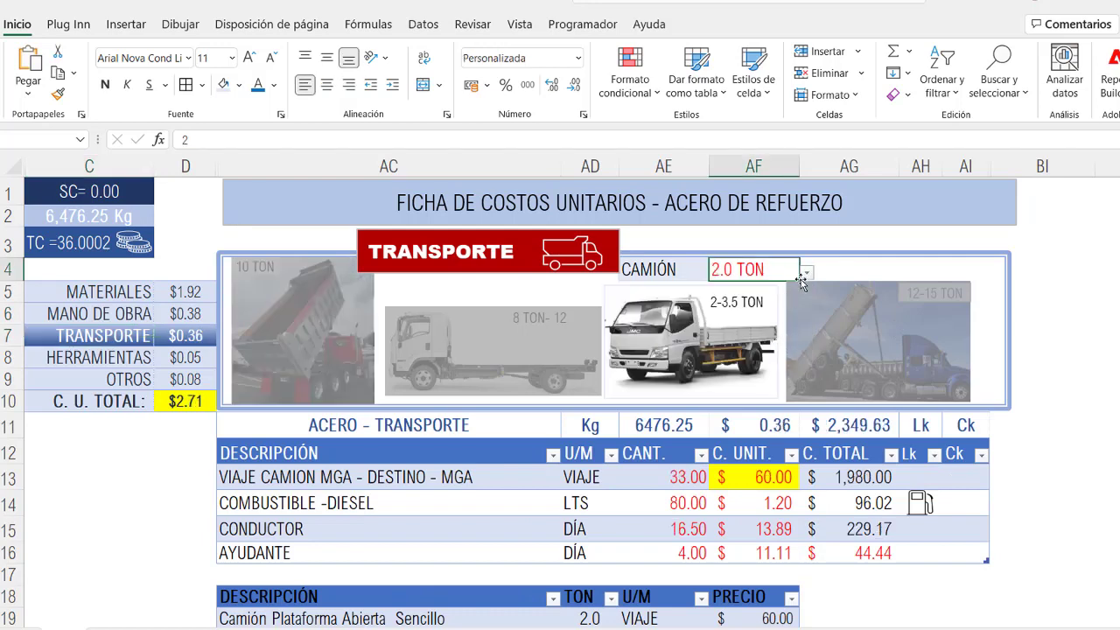
click(806, 275)
click(788, 306)
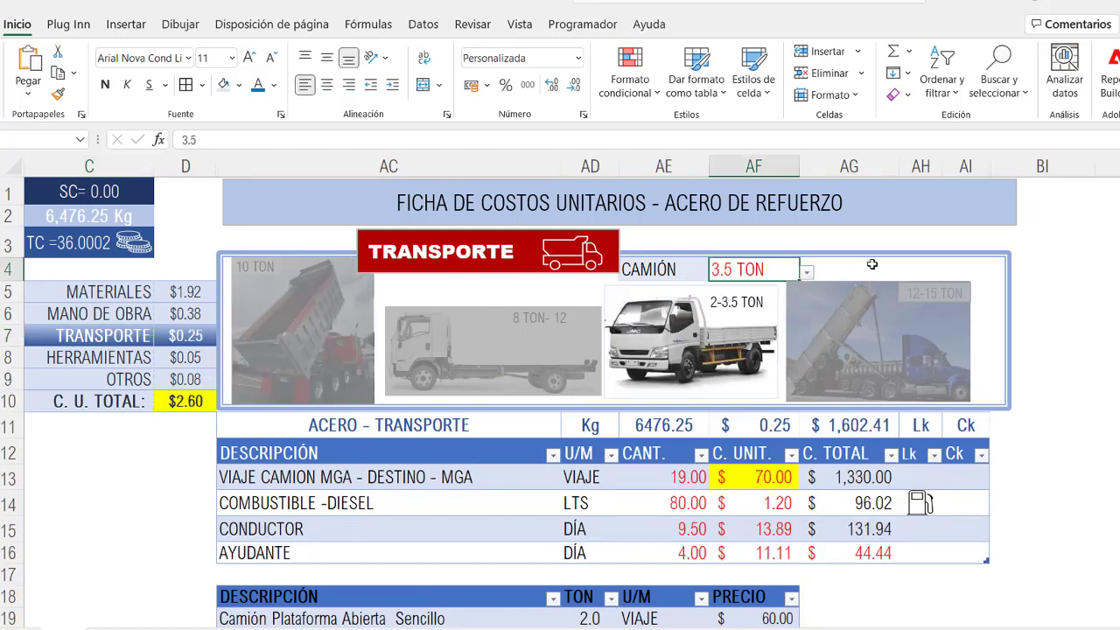
click(807, 277)
click(782, 305)
click(809, 276)
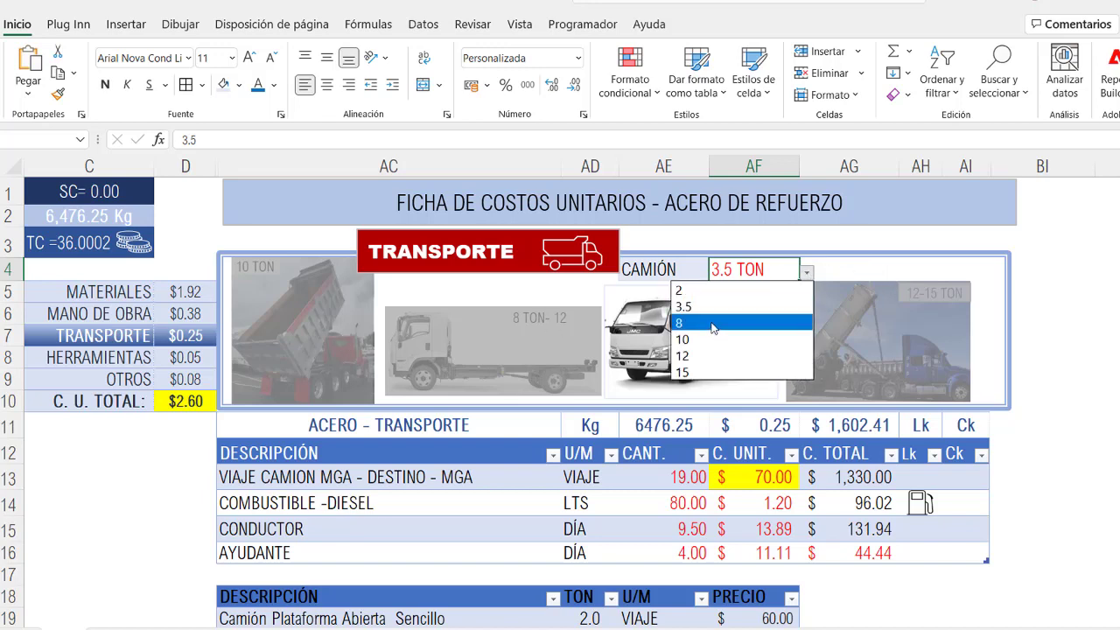
click(779, 318)
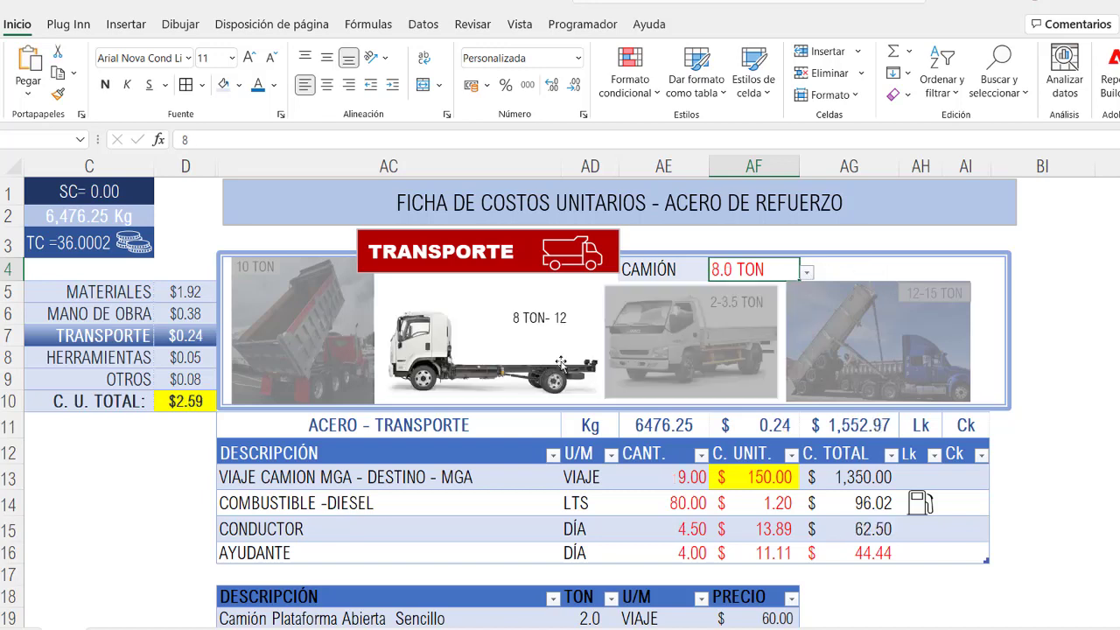
click(809, 275)
click(775, 338)
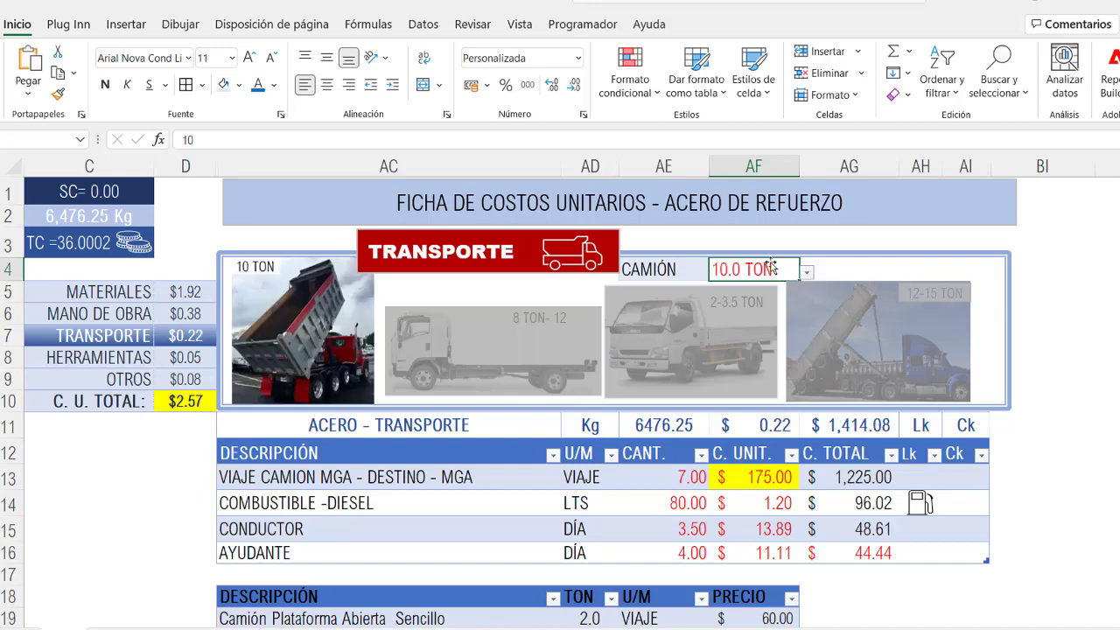
Step: Check the HERRAMIENTAS unit cost formula in AN12, and go to the OTROS section to read its description and unit
click(79, 362)
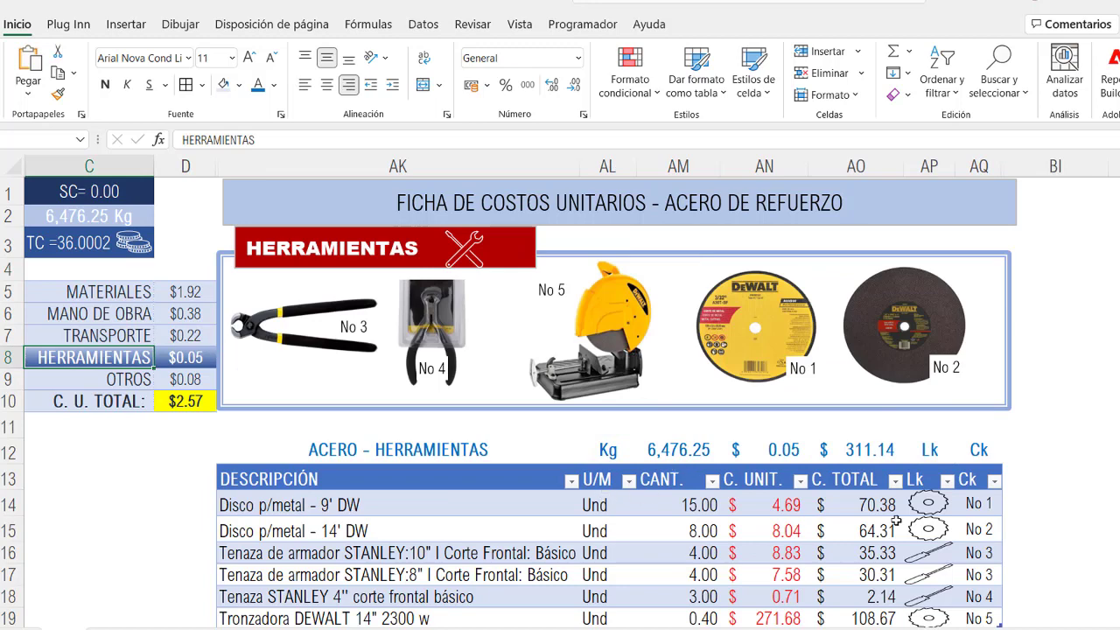
click(787, 451)
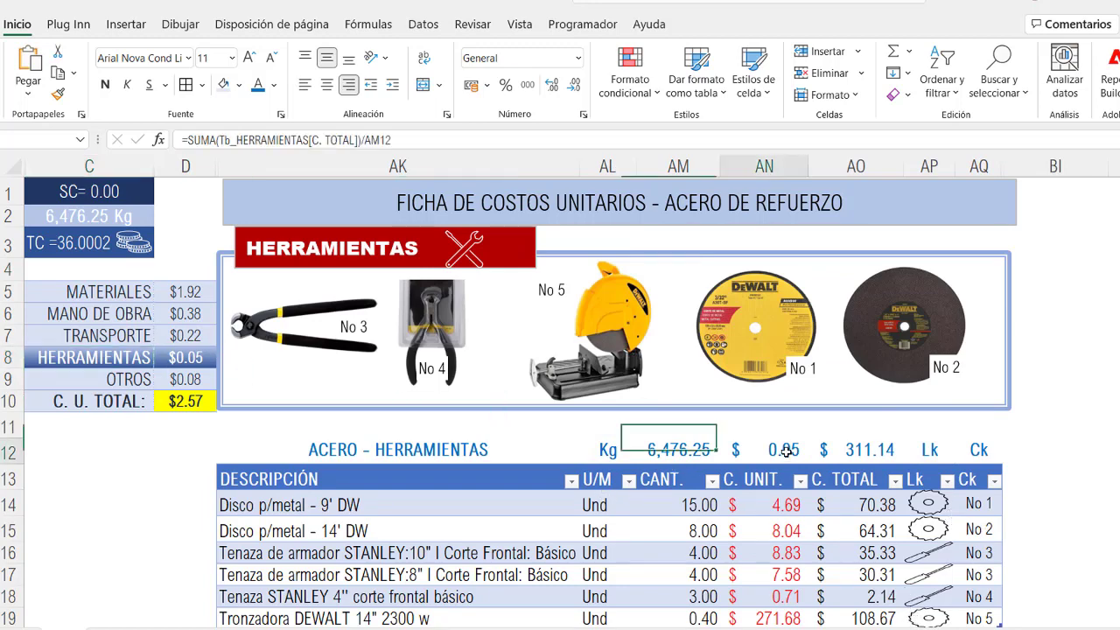
click(126, 378)
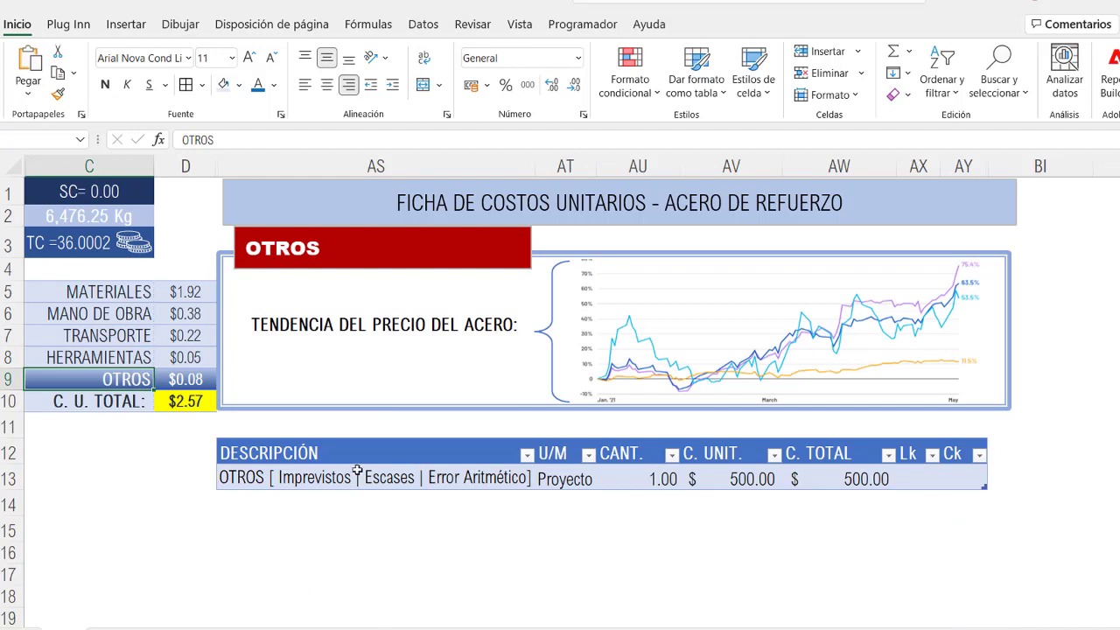
click(261, 483)
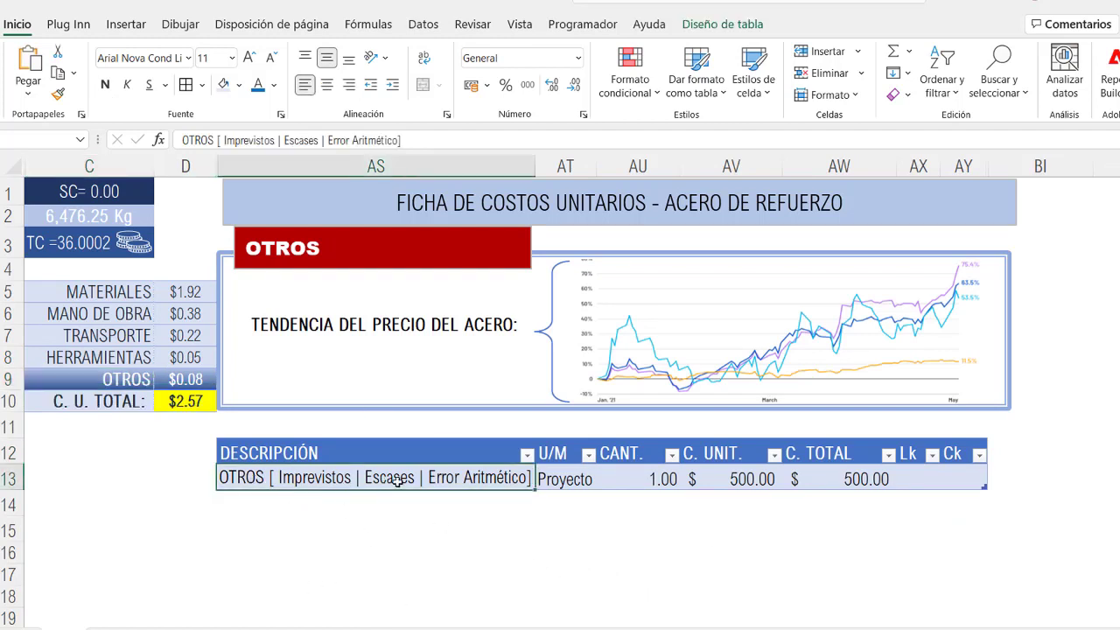
click(564, 479)
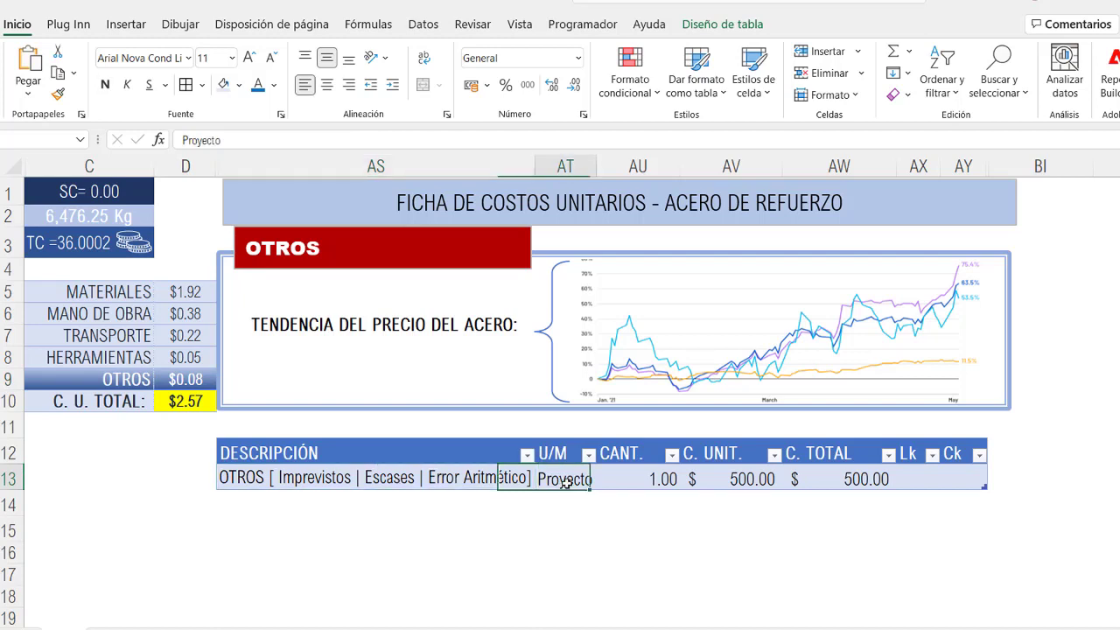
Step: Examine the OTROS contingency row's description, unit of measure, quantity and unit cost in AS13:AV13
click(281, 479)
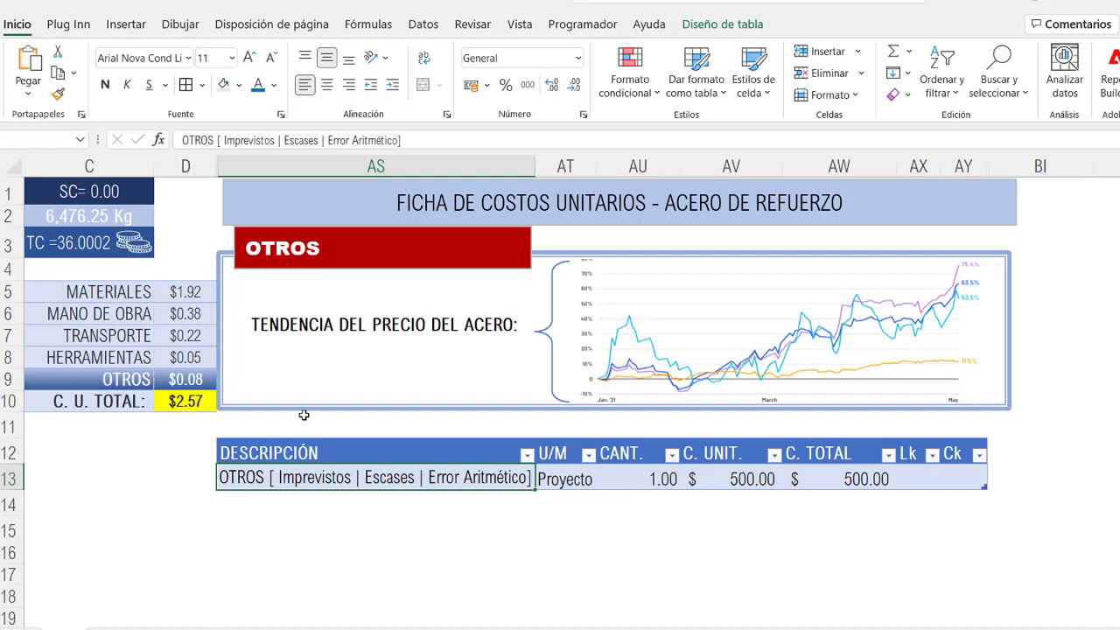
click(560, 480)
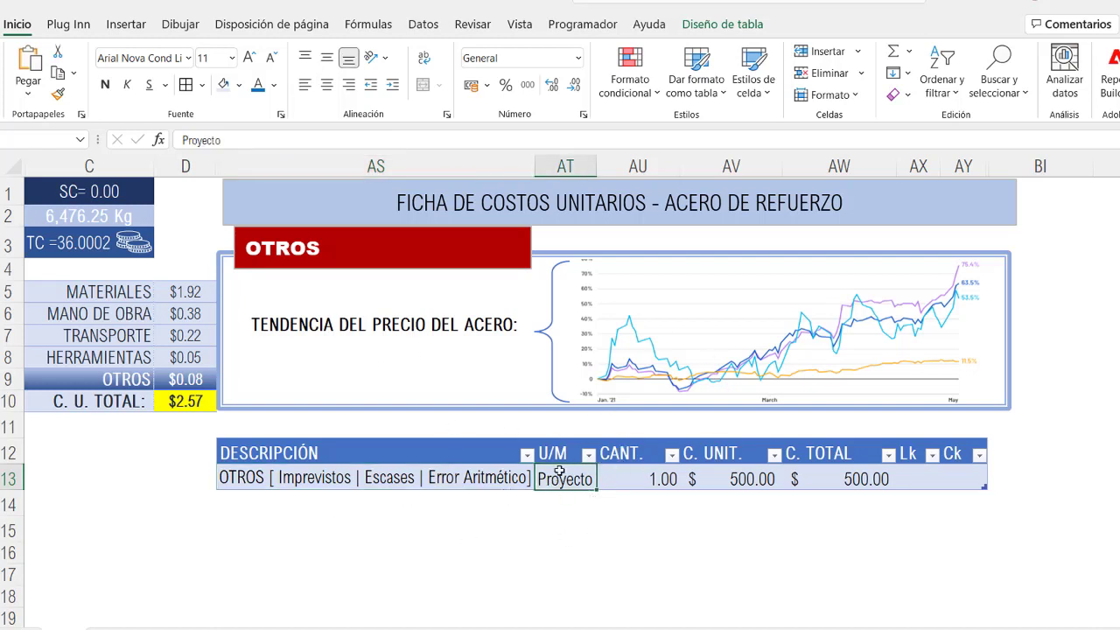
click(654, 480)
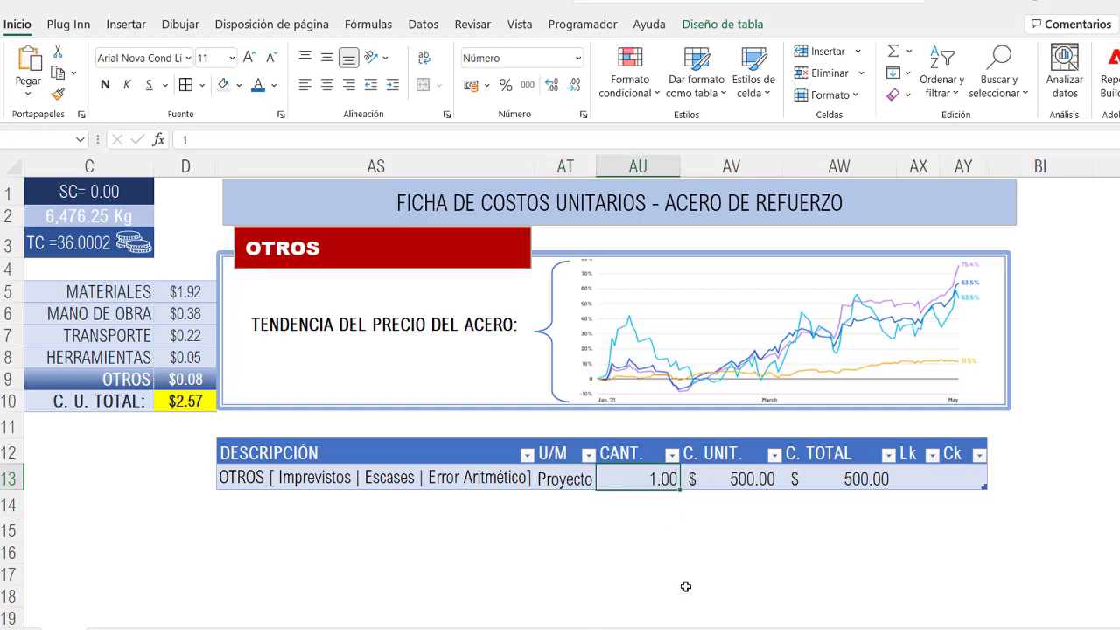
click(748, 479)
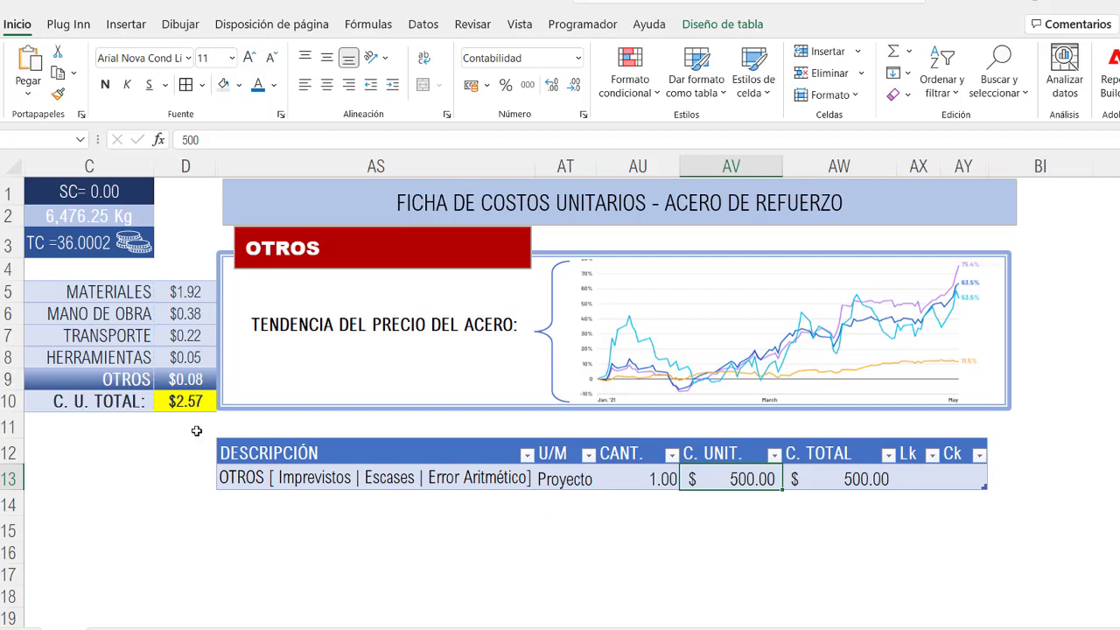
Step: Compare the OTROS unit cost in AV13 with the summary costs and the steel price trend chart
click(194, 355)
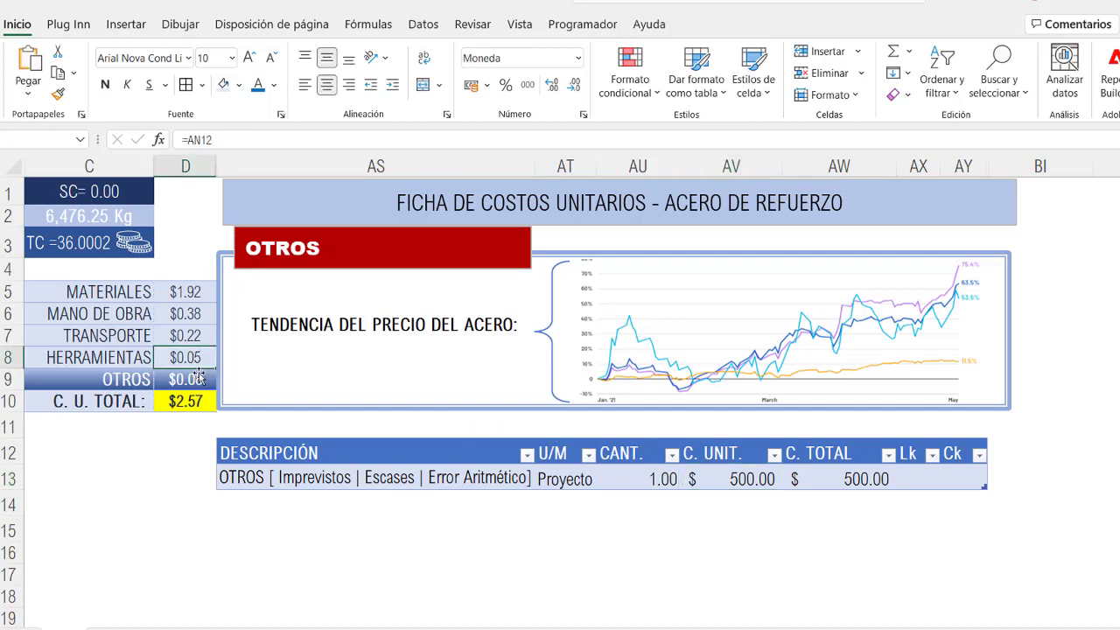
click(731, 472)
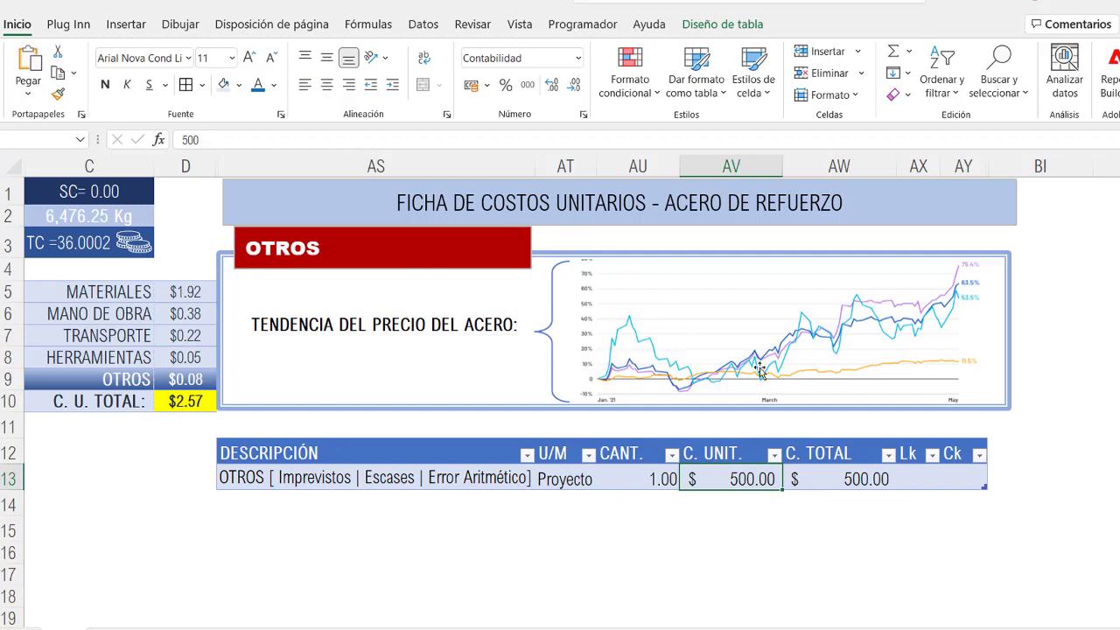
click(784, 349)
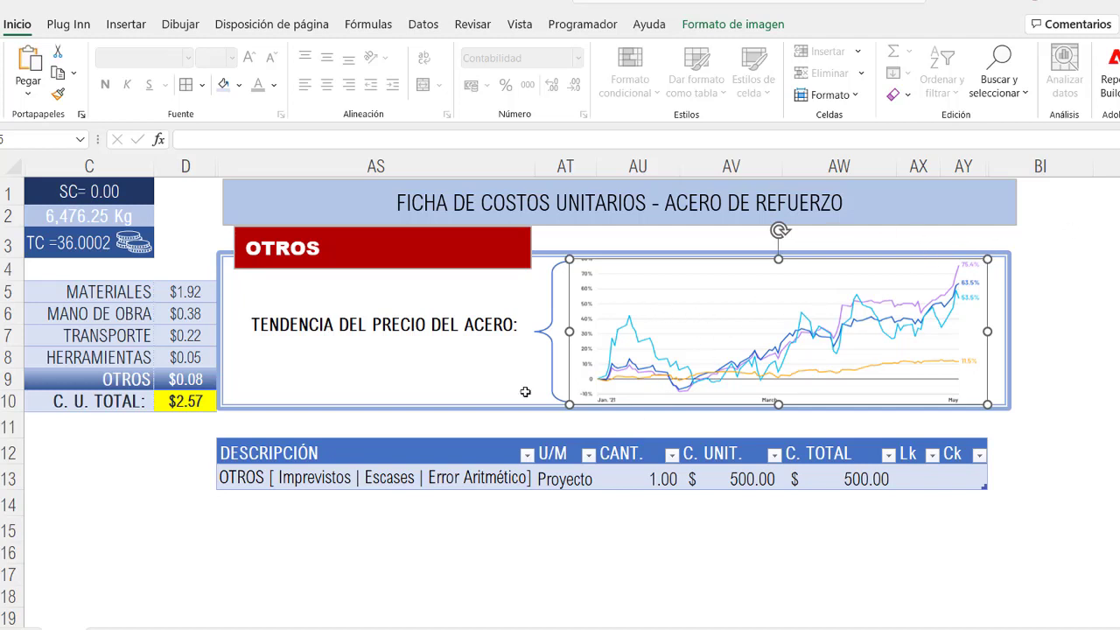
Step: Check the OTROS unit cost in AV13, view the MATERIALES section, and return to OTROS
click(757, 478)
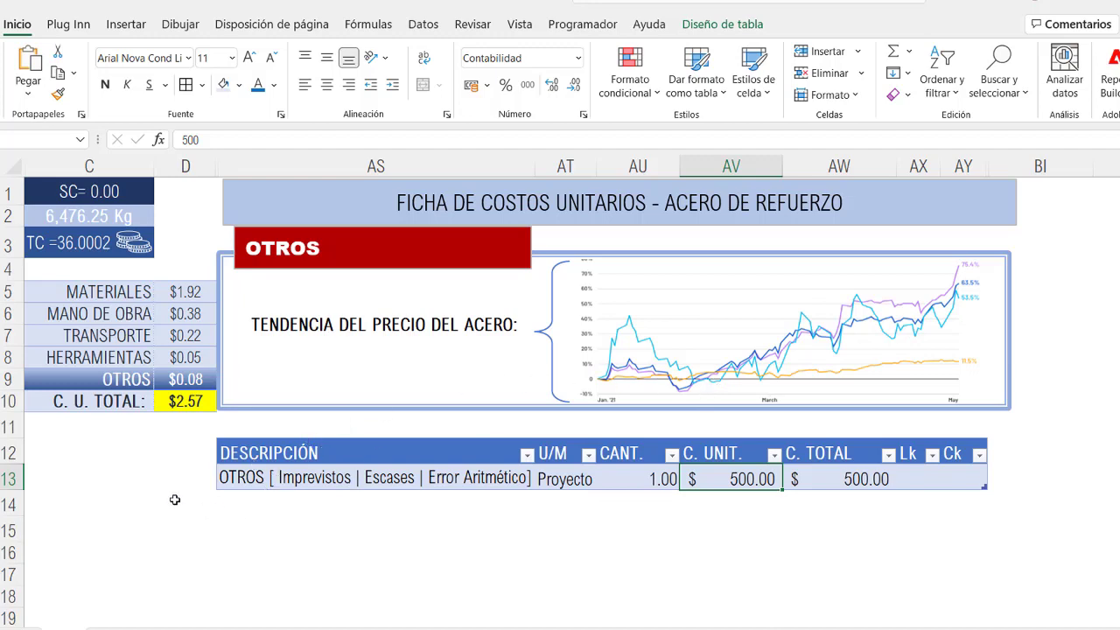
click(101, 294)
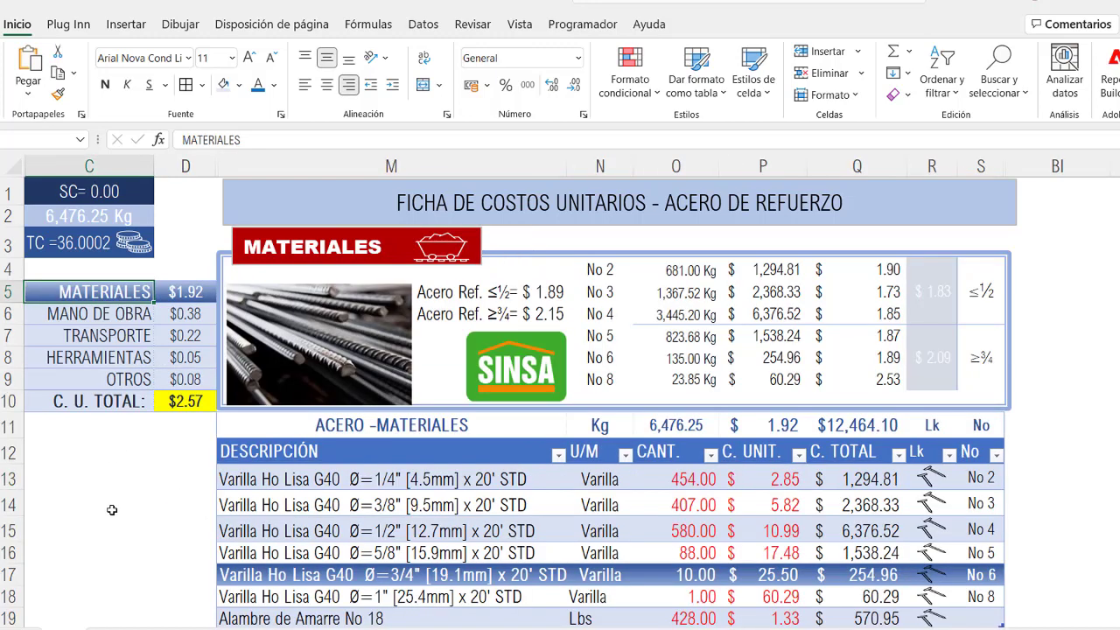
click(110, 377)
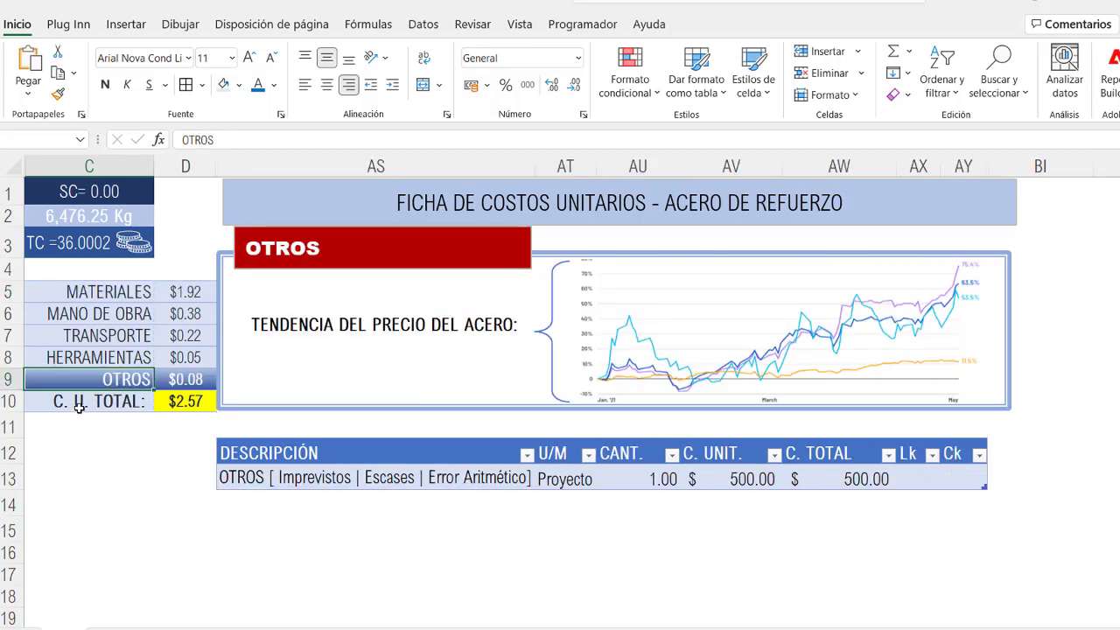
Step: Add the OTROS cost in D9 to the C. U. TOTAL formula in D10, making it =+D5+D6+D7+D8+D9
click(80, 405)
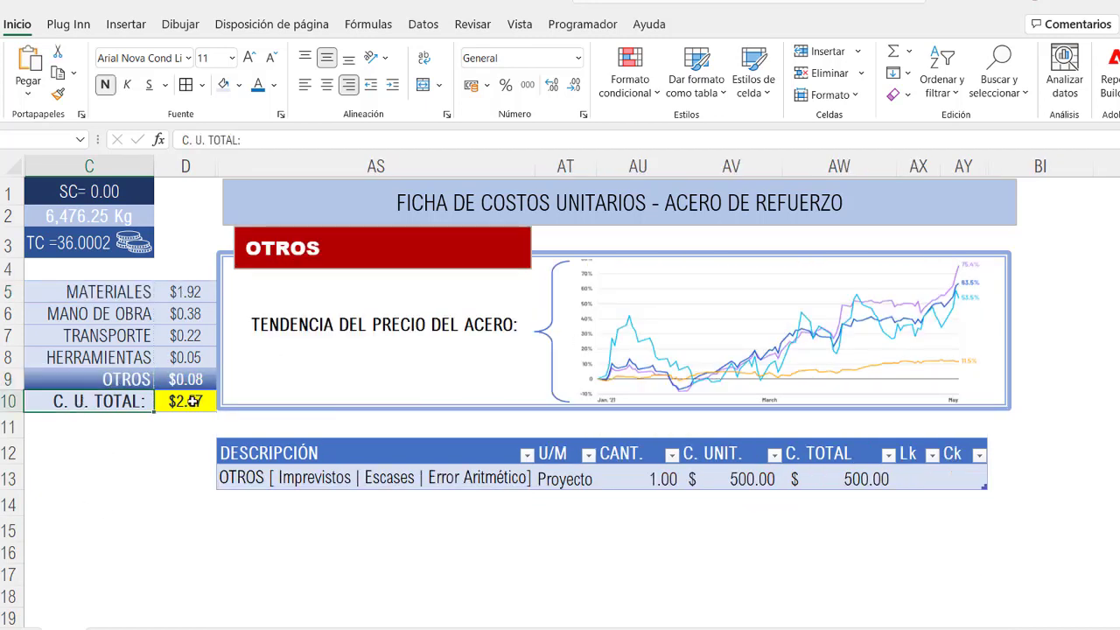
double_click(192, 400)
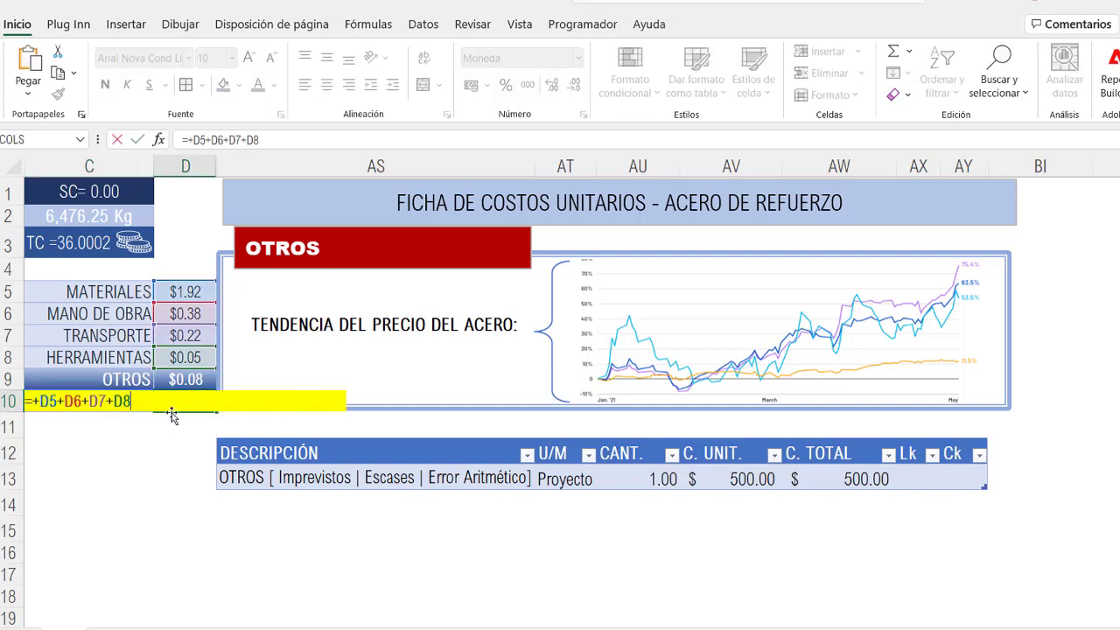
text(+)
click(192, 378)
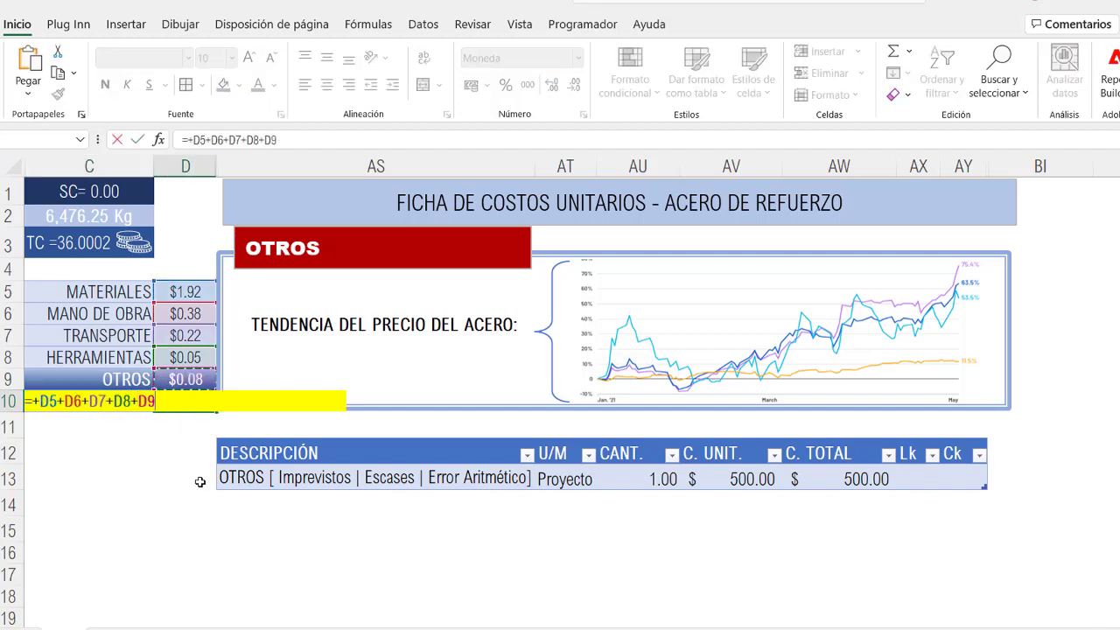
click(137, 139)
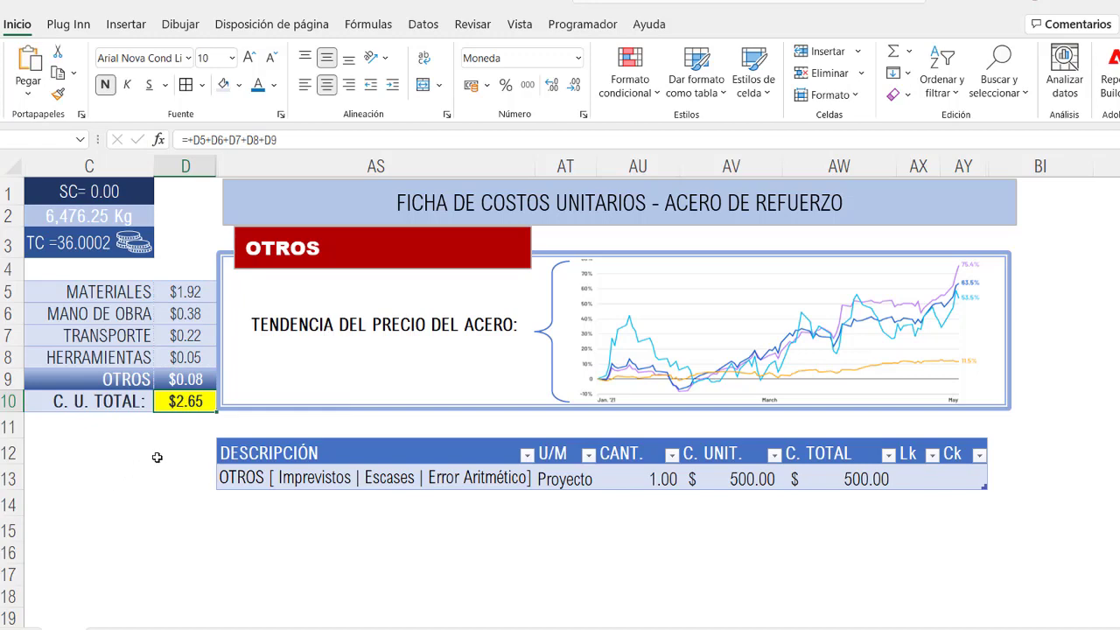
Step: Review each cost section from MATERIALES through OTROS, and check the C. U. TOTAL formula in D10
click(197, 292)
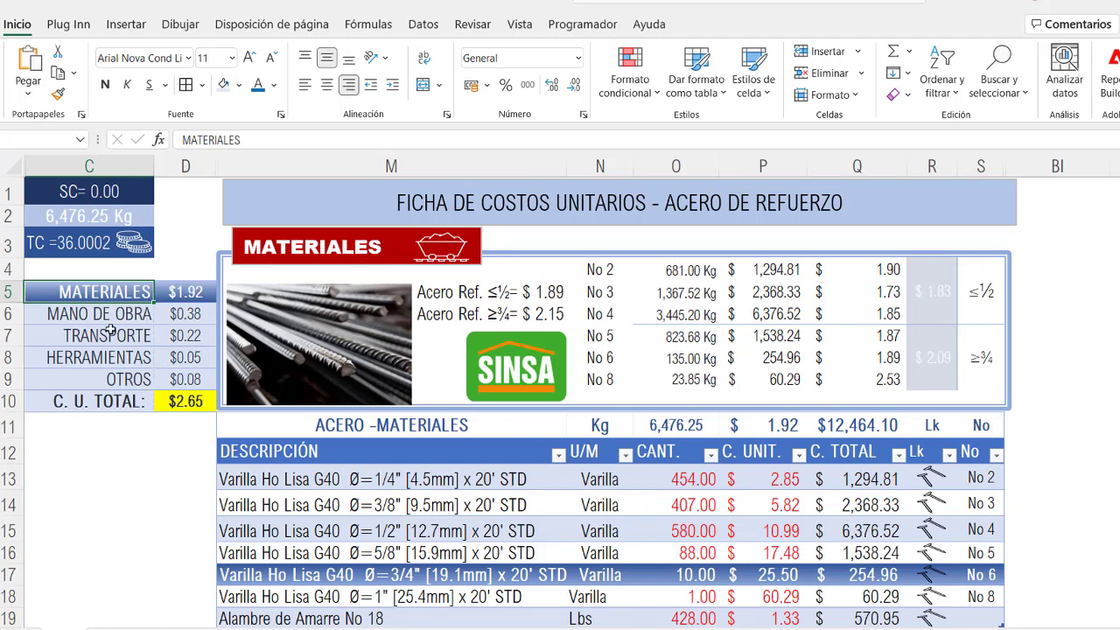
click(100, 313)
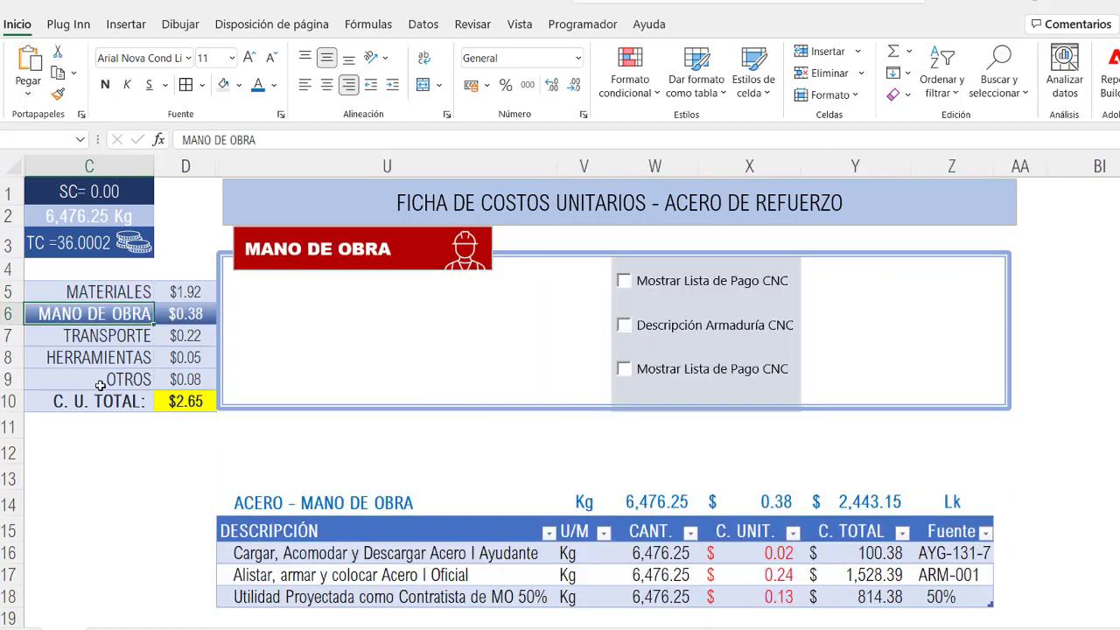
click(122, 338)
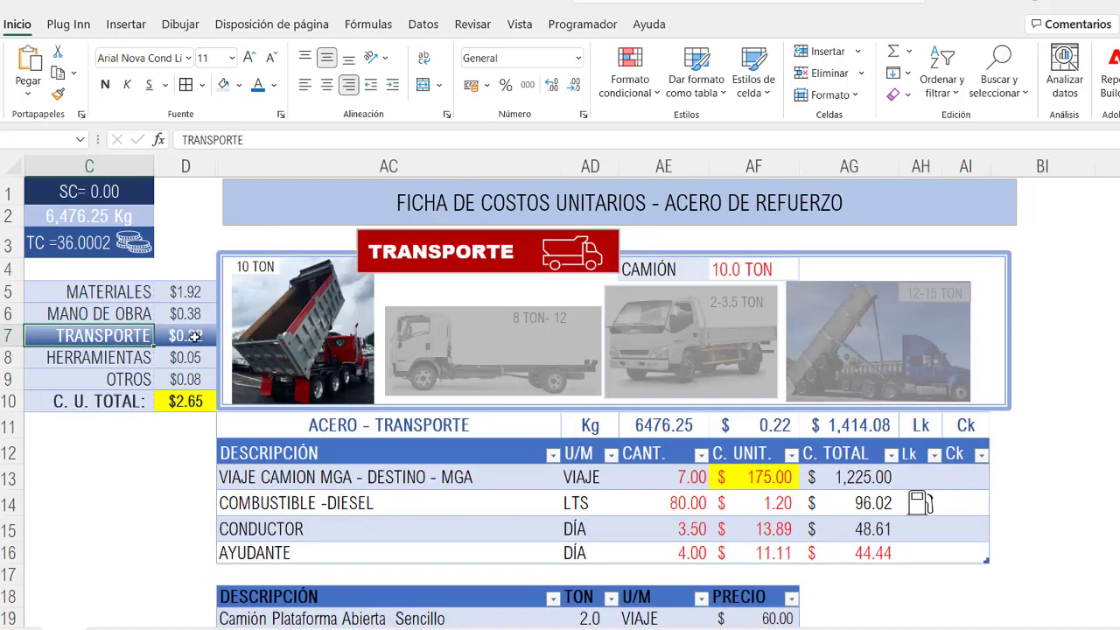
click(75, 357)
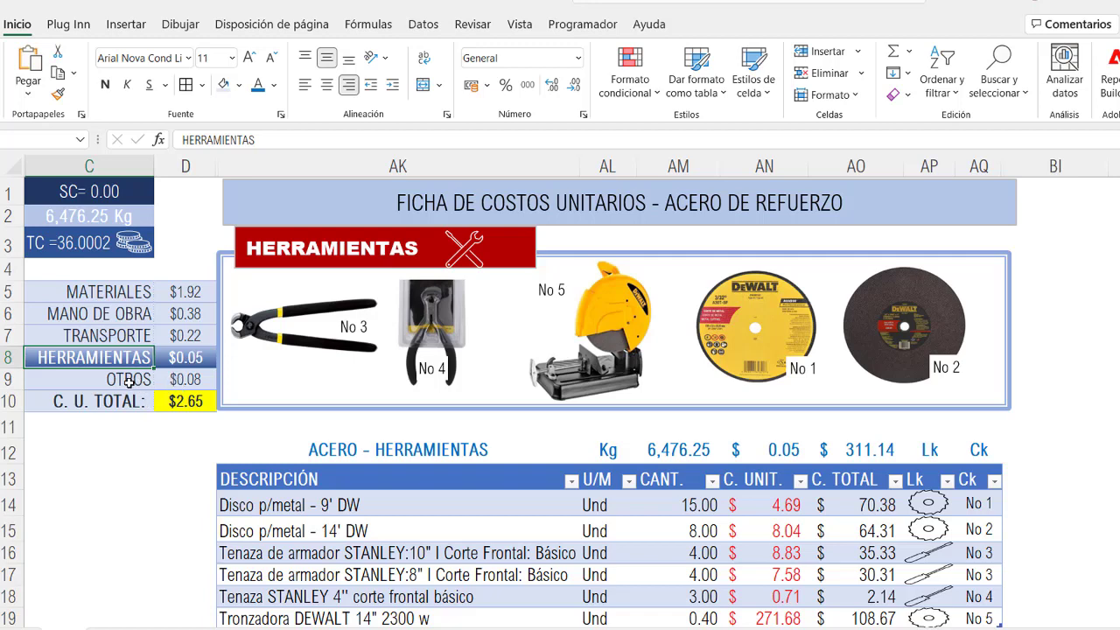
click(129, 381)
click(190, 401)
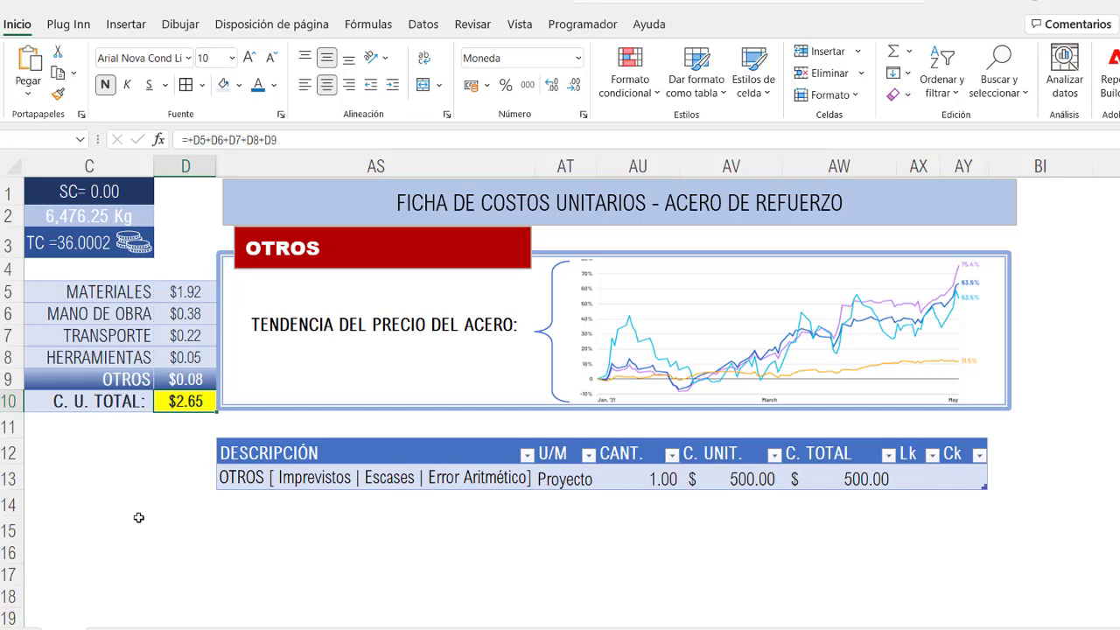
Step: Go through the five cost sections again in order, and check the SC value in C1
click(121, 290)
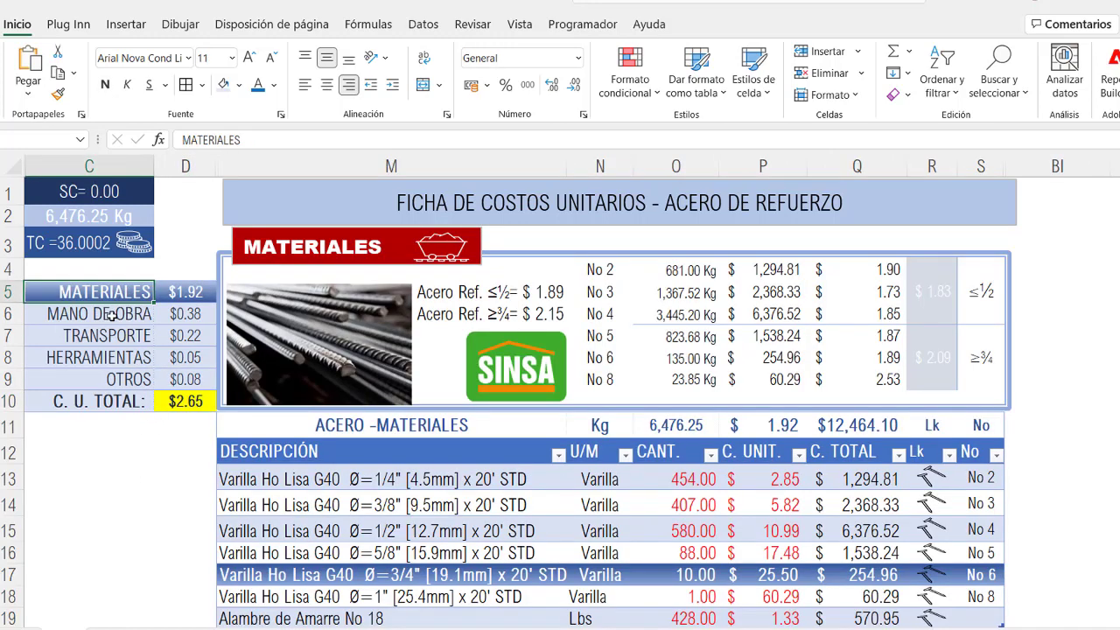
click(111, 316)
click(111, 337)
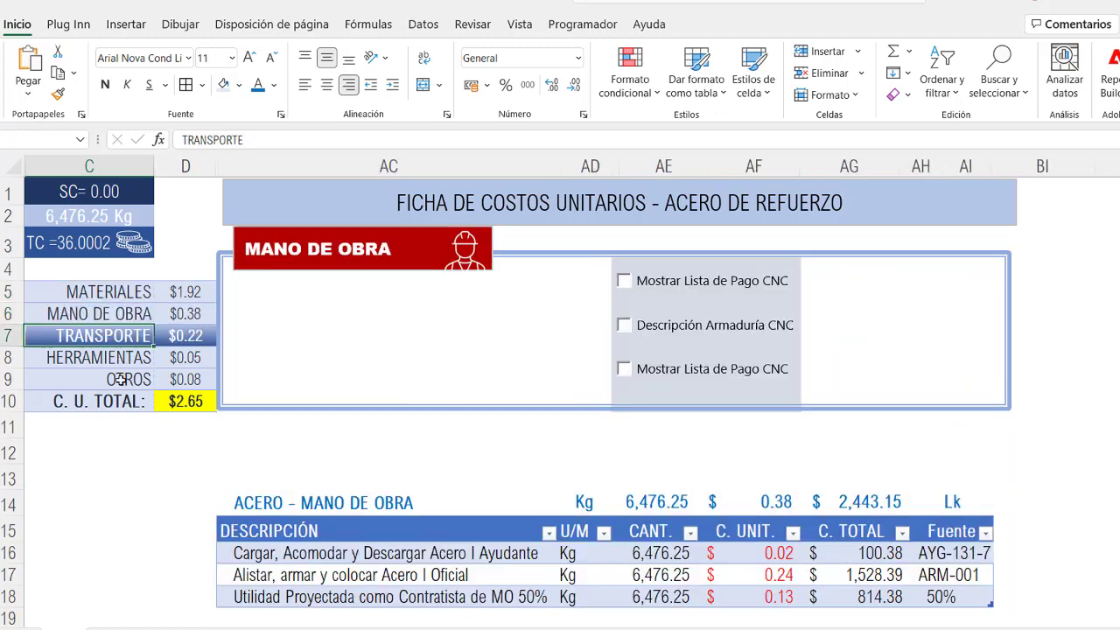
click(119, 359)
click(119, 381)
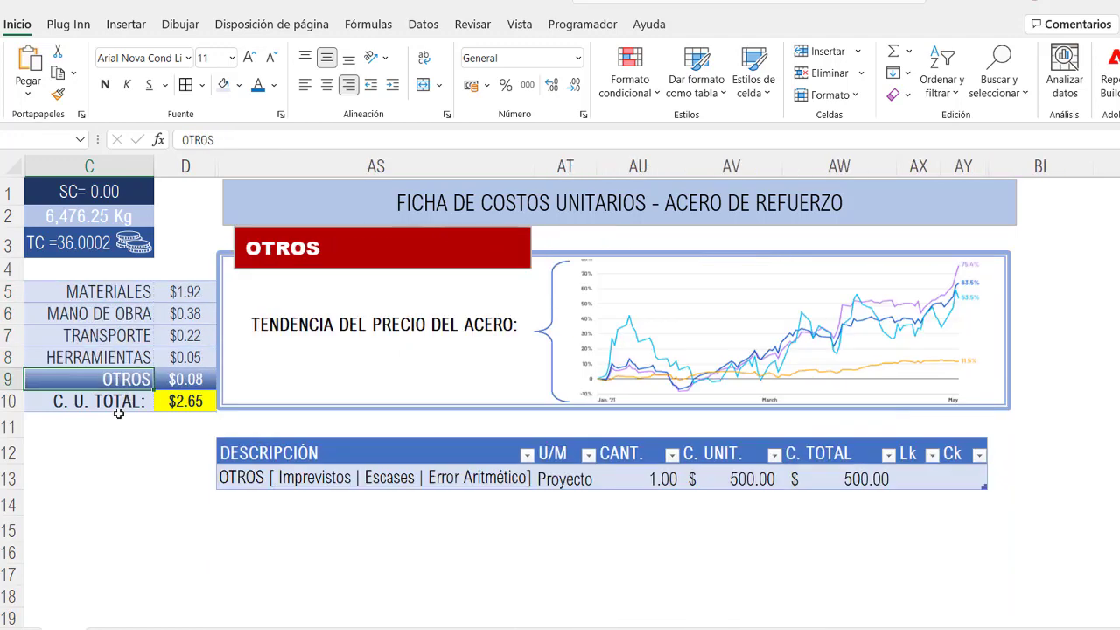
click(101, 187)
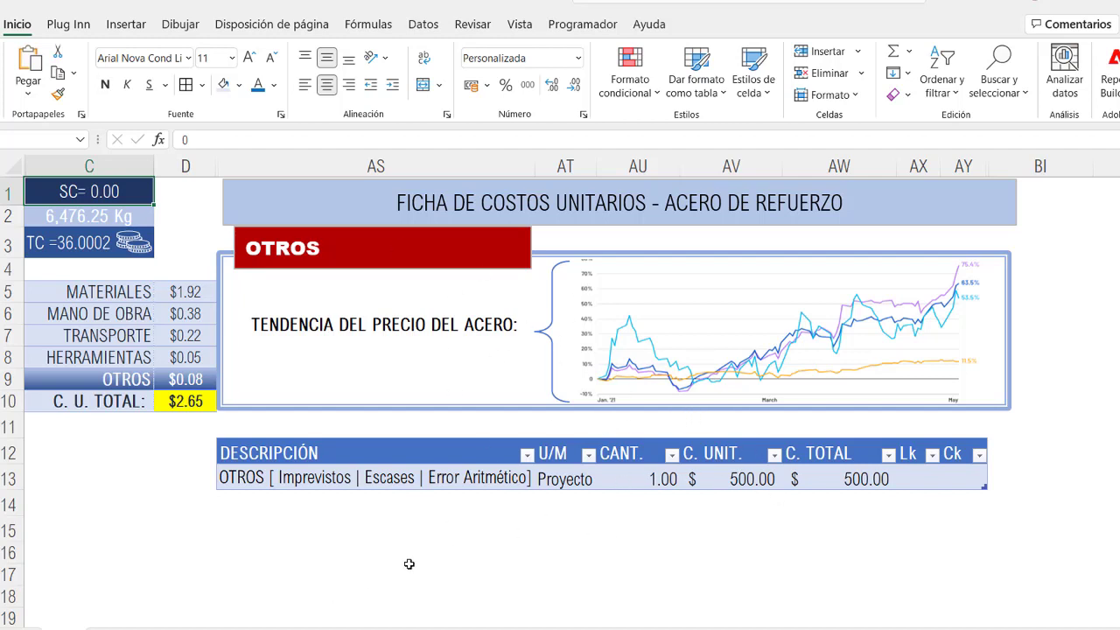
Step: Step through MATERIALES, MANO DE OBRA, TRANSPORTE, HERRAMIENTAS and OTROS down to the C. U. TOTAL label in C10
click(112, 291)
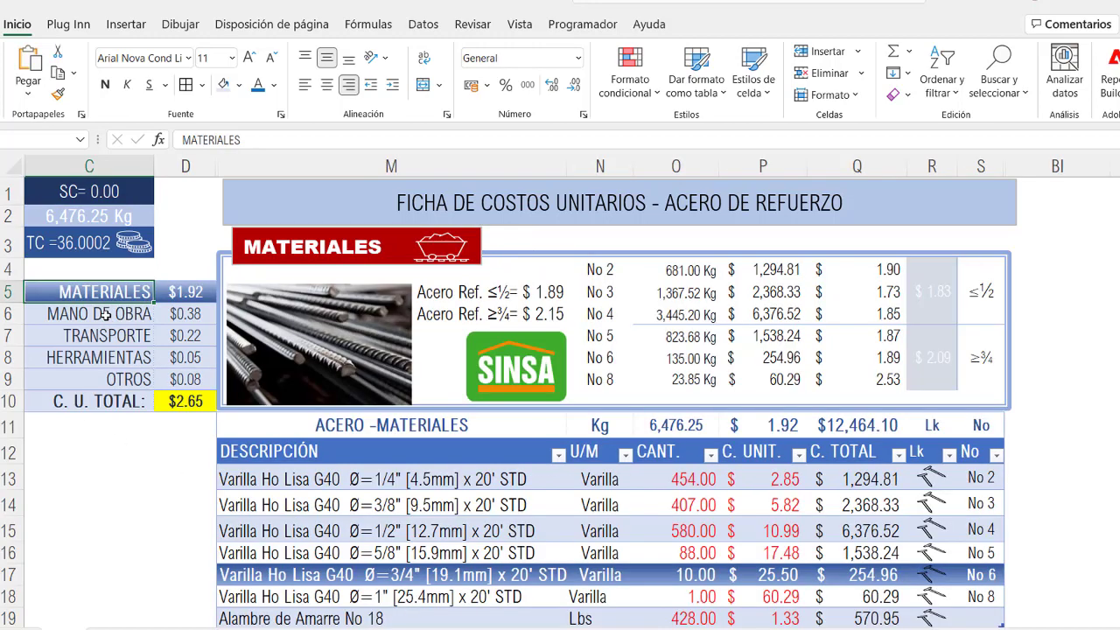
click(105, 315)
click(106, 336)
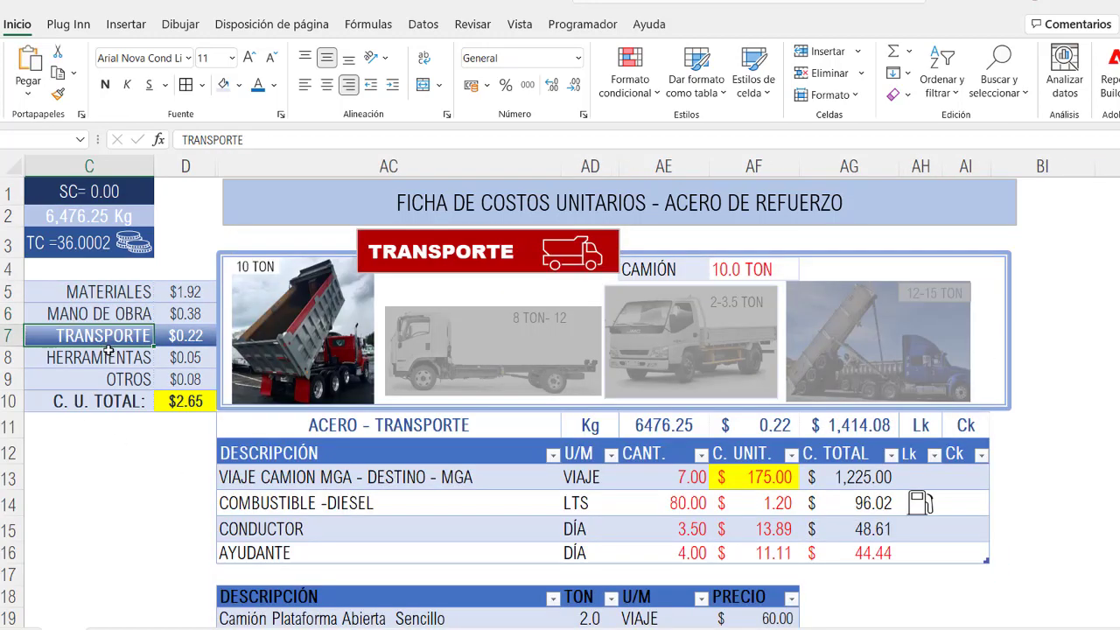
click(107, 353)
click(112, 380)
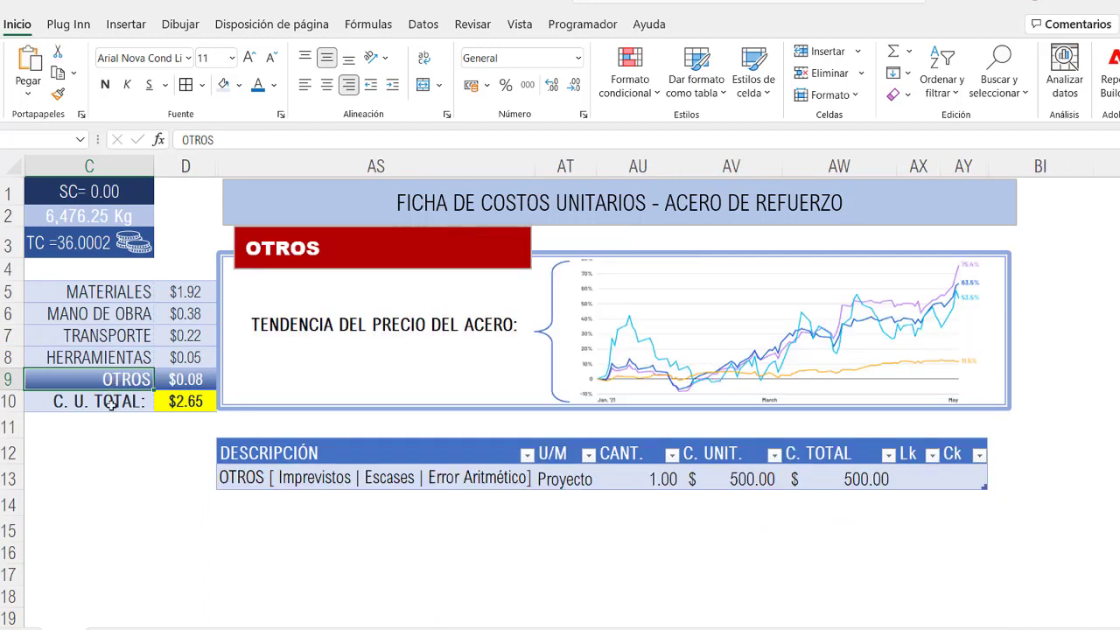
click(113, 401)
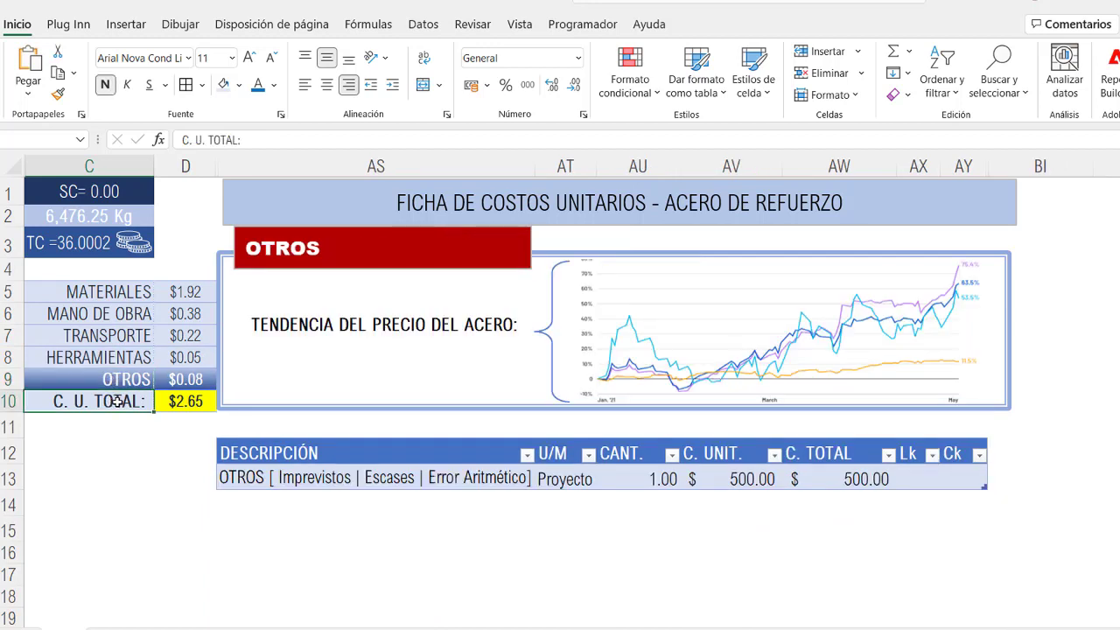
Step: In the MATERIALES section, examine the 1/4", 3/8" and 1/2" rebar rows in M13:M15
click(114, 295)
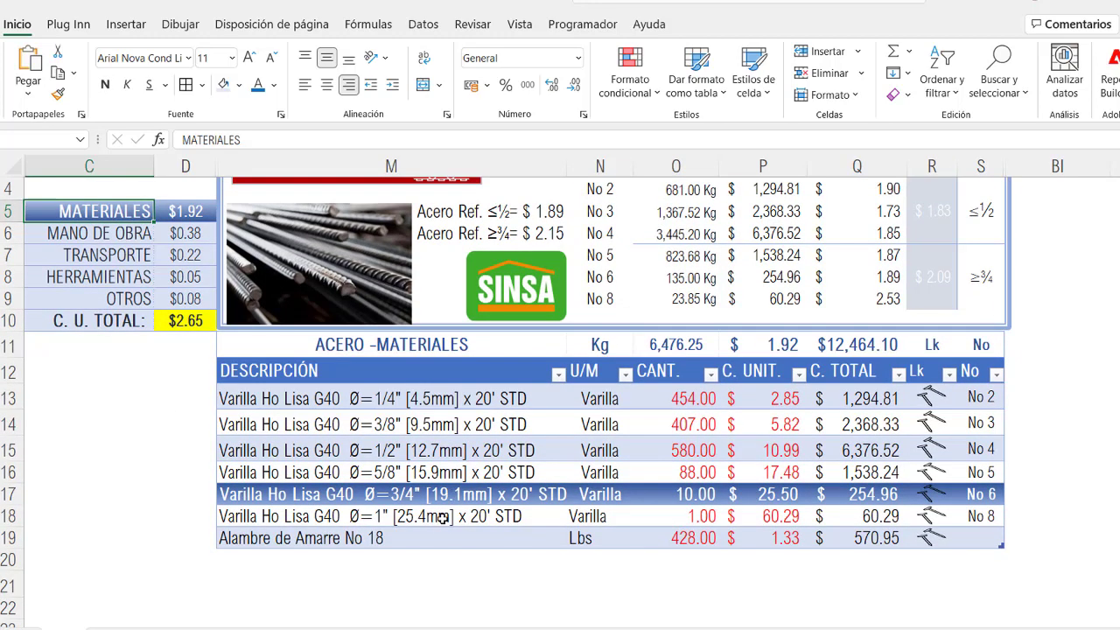
click(439, 397)
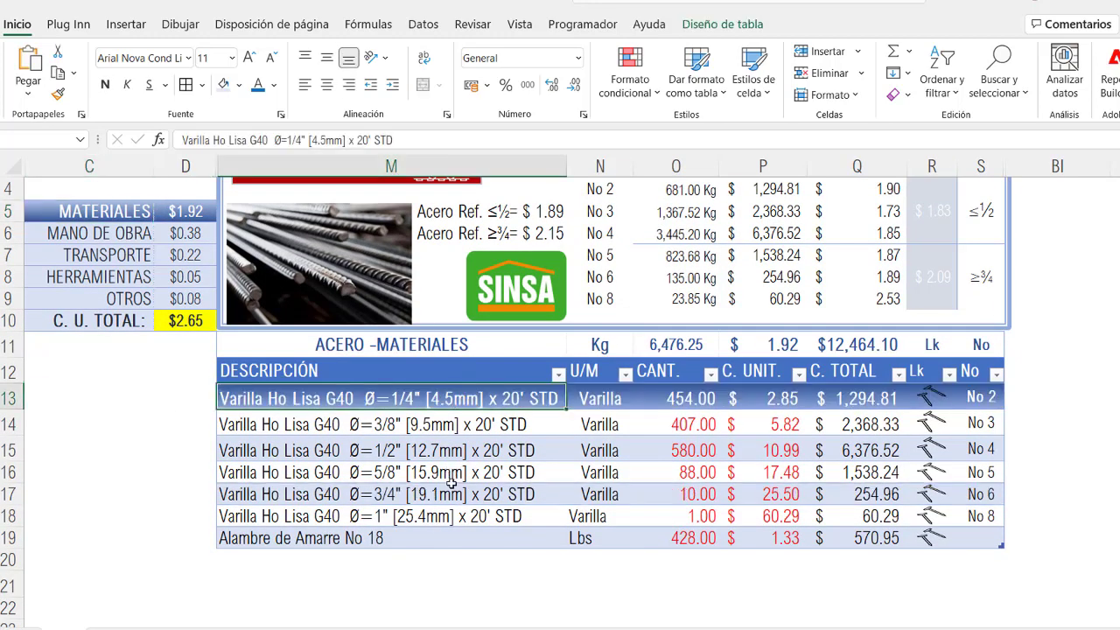
click(451, 423)
click(458, 451)
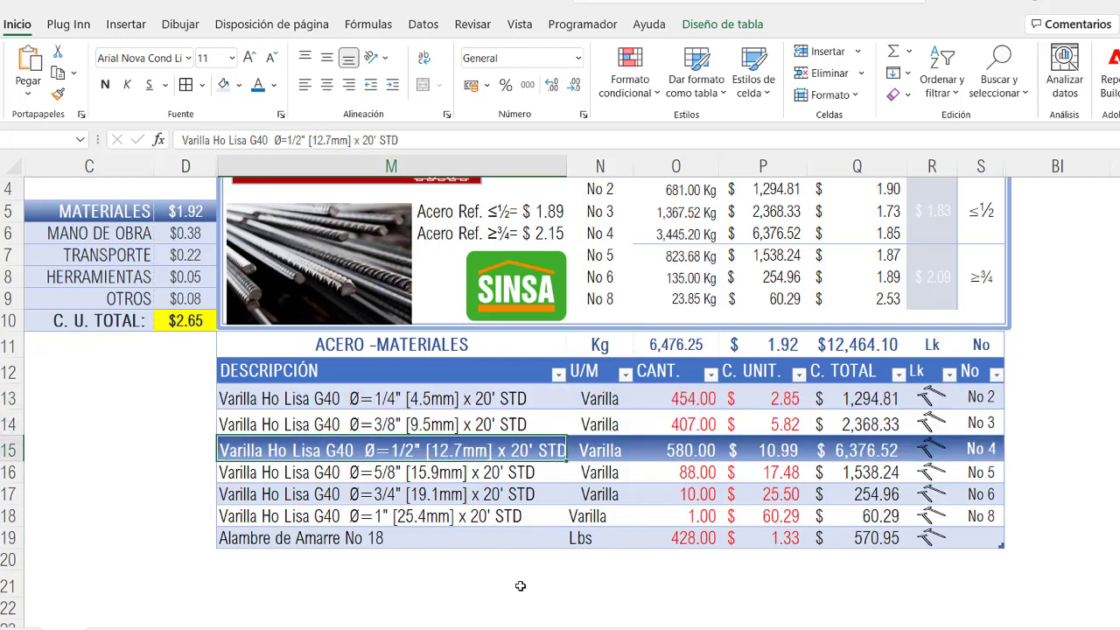